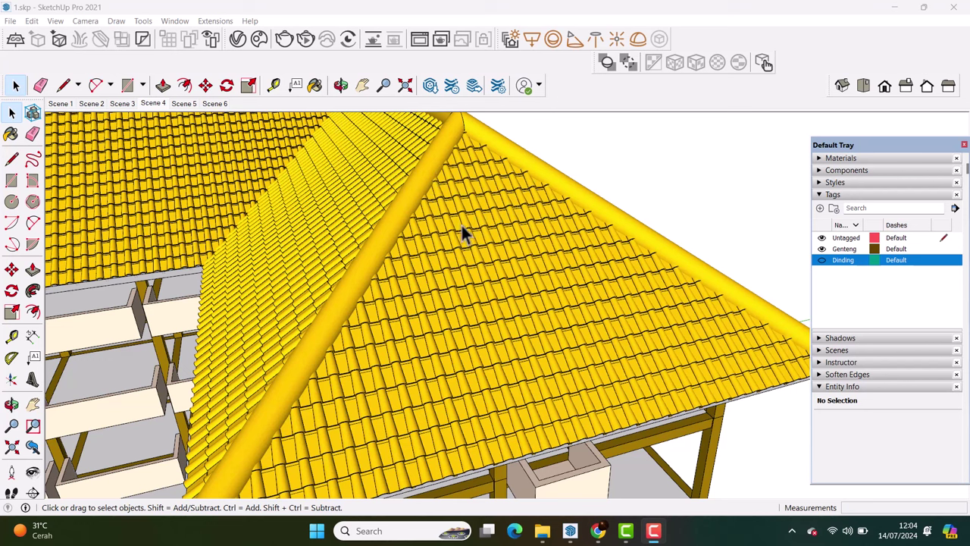
Orbit around the tiled hip roof, select the roof group, then switch to the YouTube channel
middle_click_drag(498, 227, 528, 237)
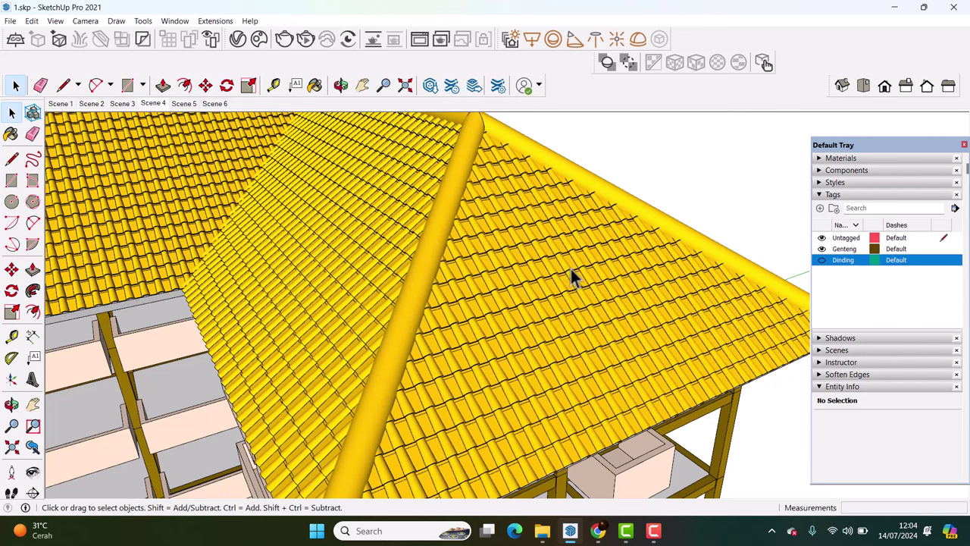
middle_click_drag(535, 261, 525, 266)
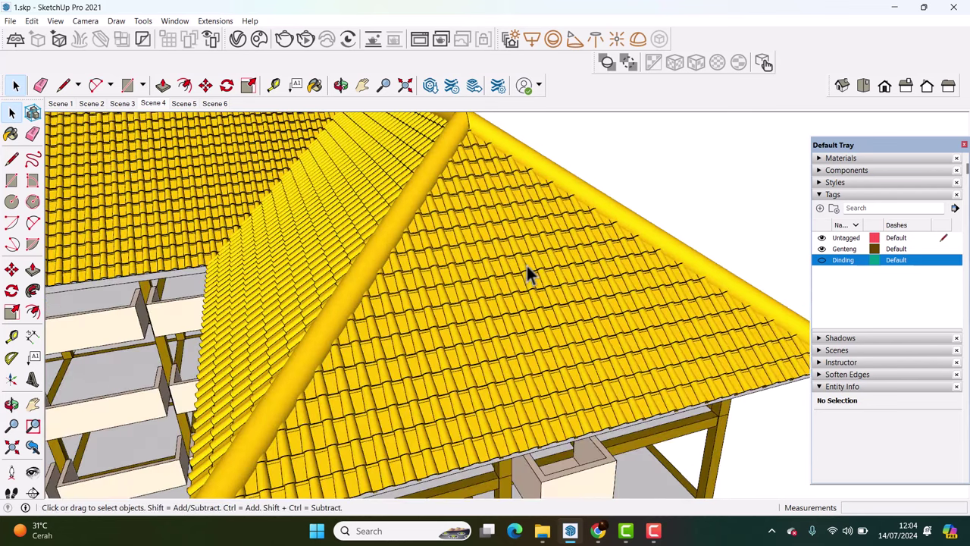
left_click(537, 271)
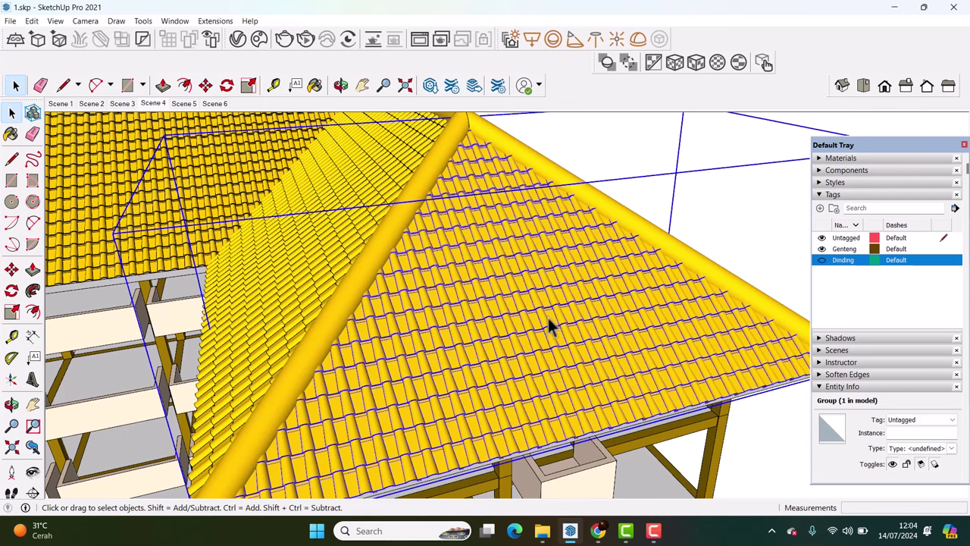
left_click(599, 530)
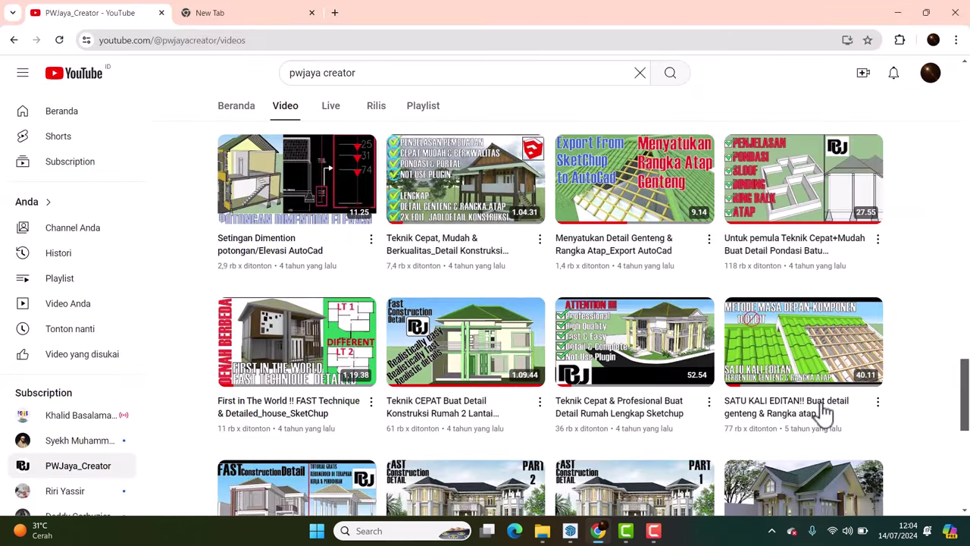
Scroll down the channel's video grid, then return to the SketchUp roof model
scroll(813, 387, "down", 1)
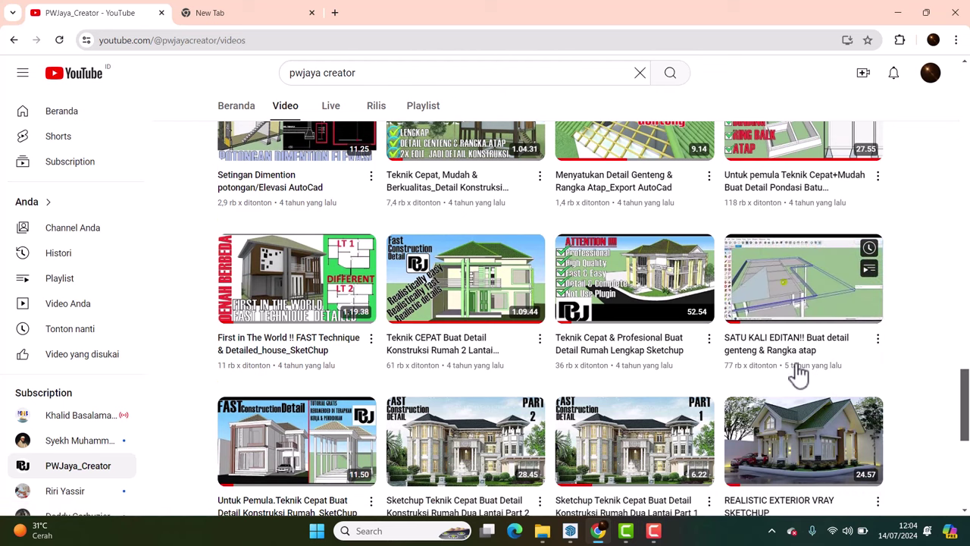
mouse_move(634, 441)
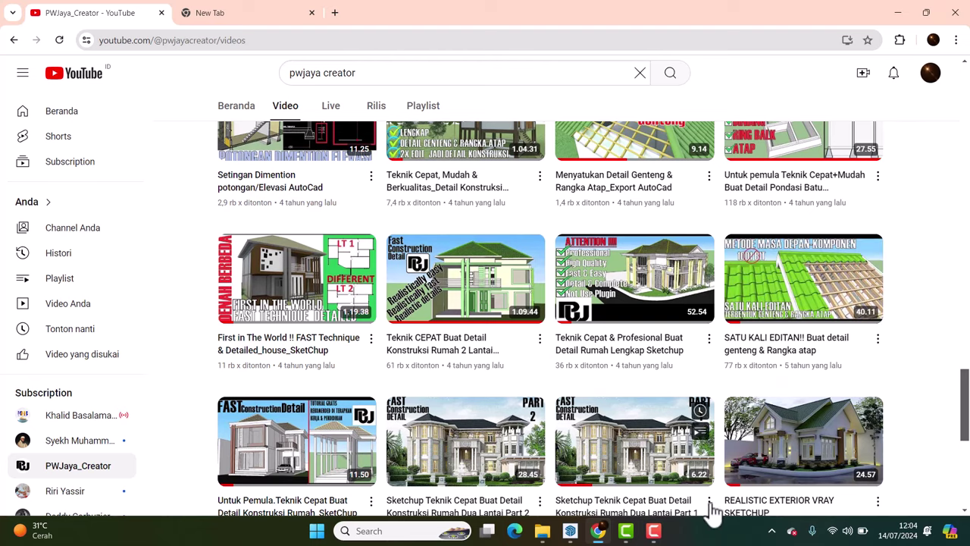
left_click(573, 533)
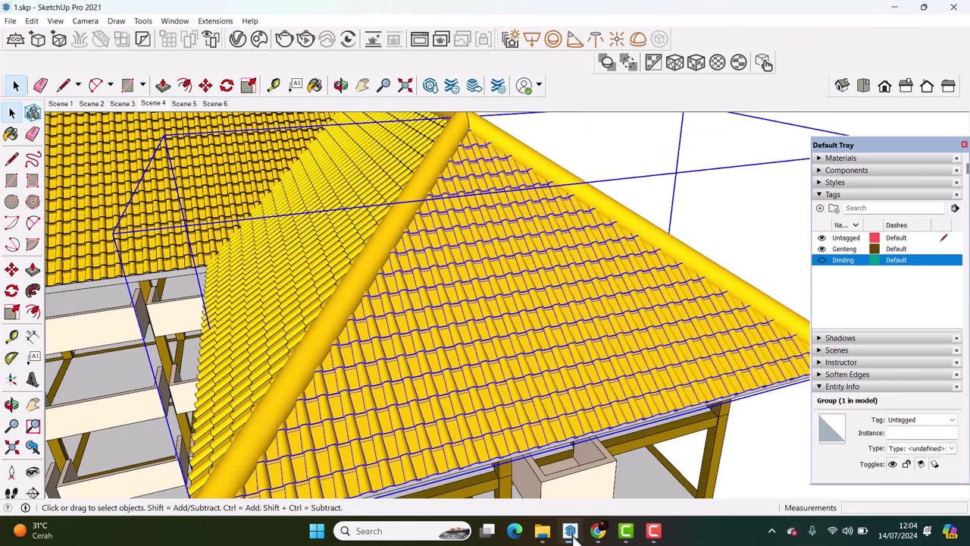
Hide the Genteng tag to view the roof battens, then show the tiles again
middle_click_drag(523, 340, 548, 337)
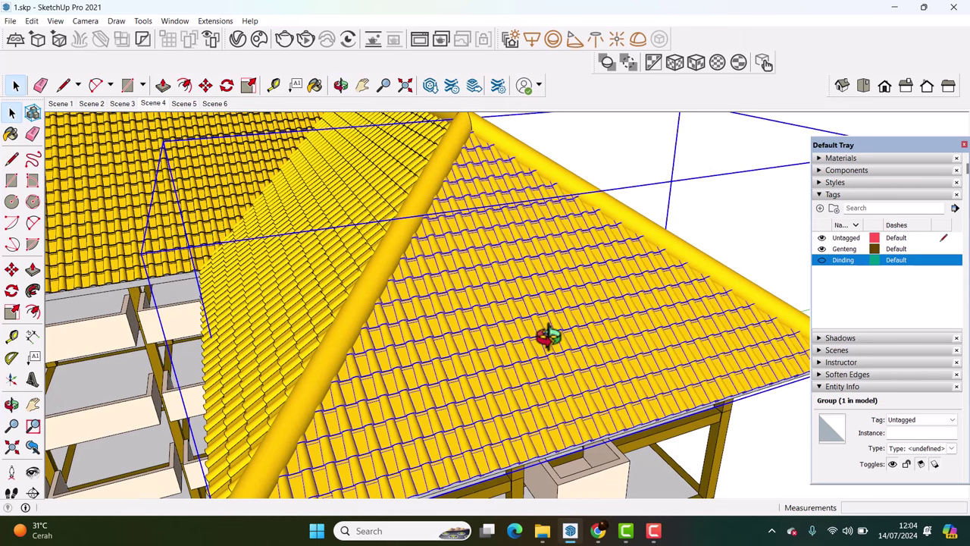
mouse_move(559, 341)
middle_mouse_down()
mouse_move(584, 340)
mouse_move(571, 340)
middle_mouse_up()
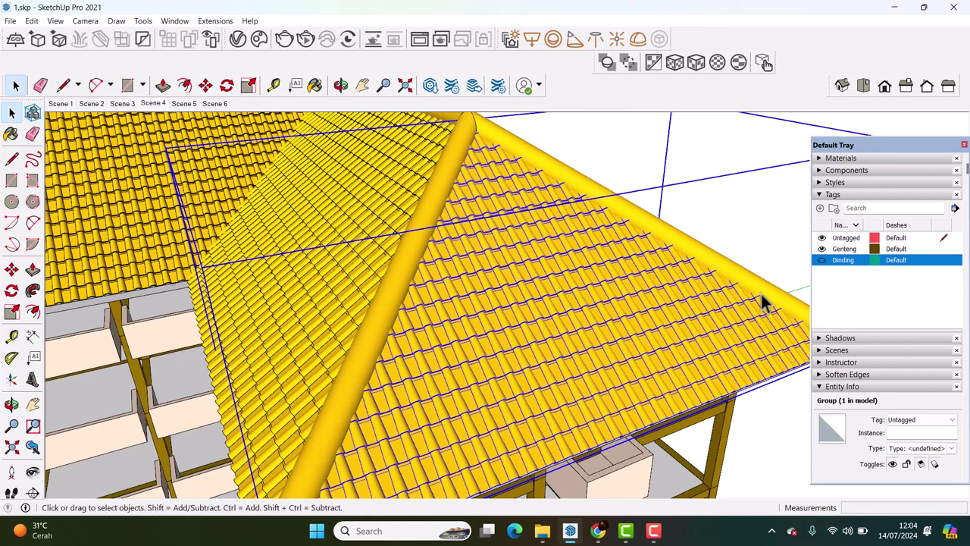
left_click(821, 249)
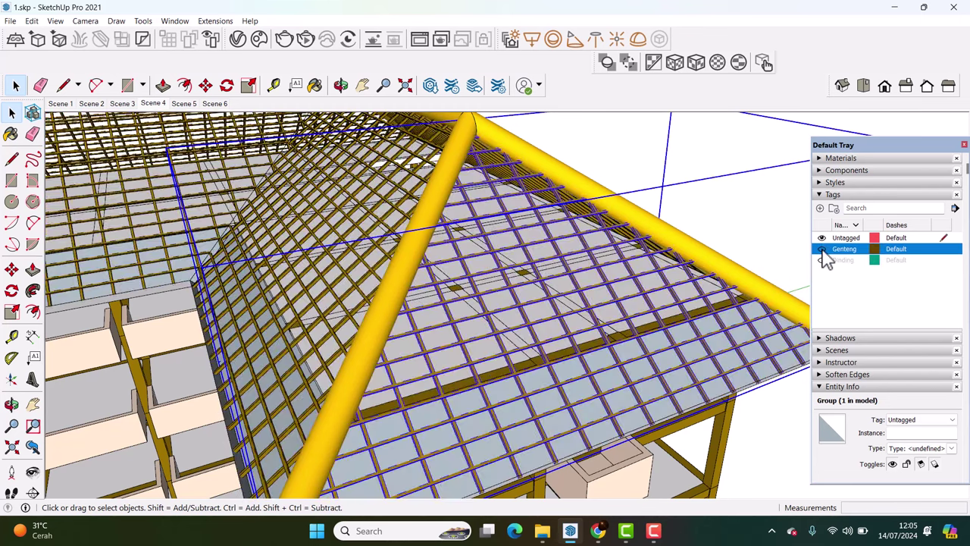
scroll(531, 379, "up", 3)
scroll(512, 398, "down", 3)
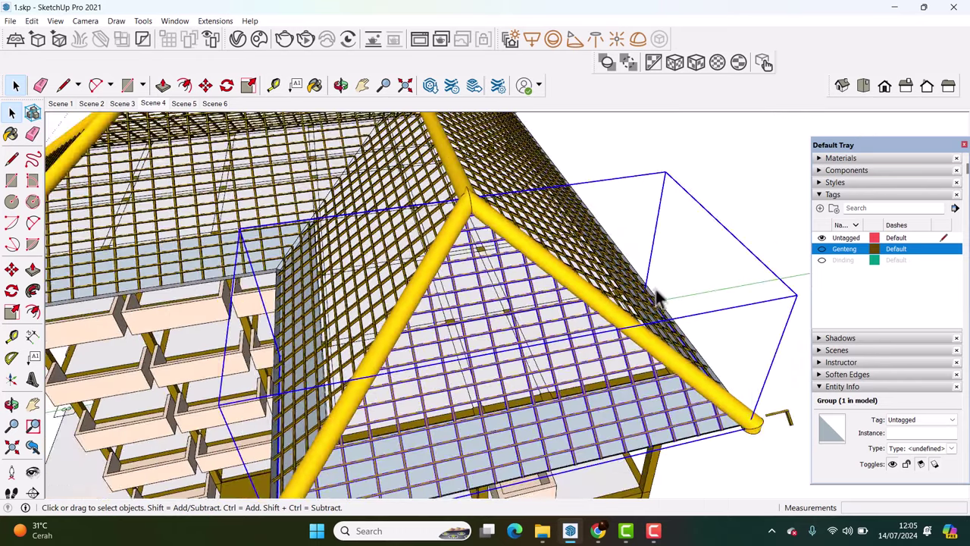
left_click(656, 297)
mouse_move(656, 296)
middle_mouse_down()
mouse_move(560, 370)
mouse_move(584, 348)
middle_mouse_up()
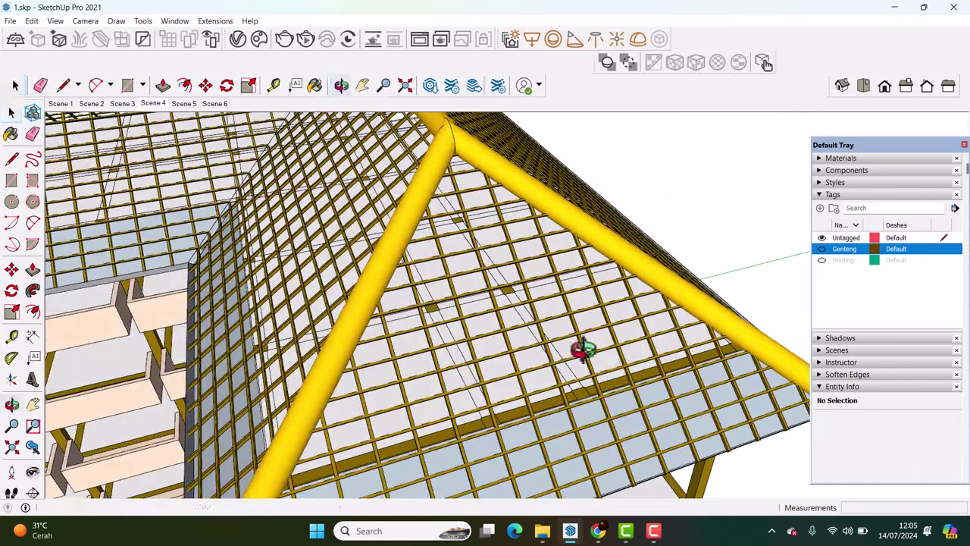
left_click(822, 249)
Open the roof group, turn to the yellow gable, and select all its tiles
double_click(602, 342)
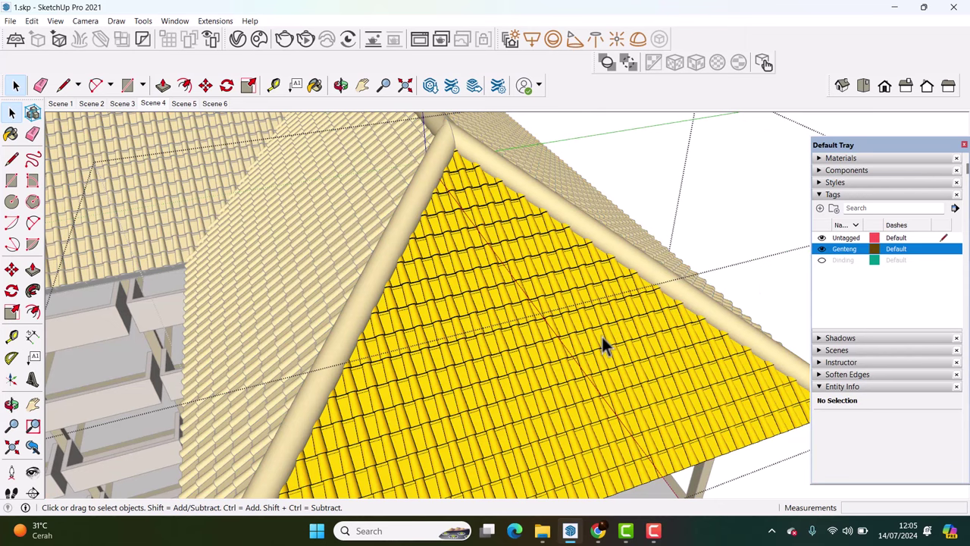
left_click(596, 342)
middle_click_drag(596, 342, 498, 343)
scroll(454, 337, "up", 2)
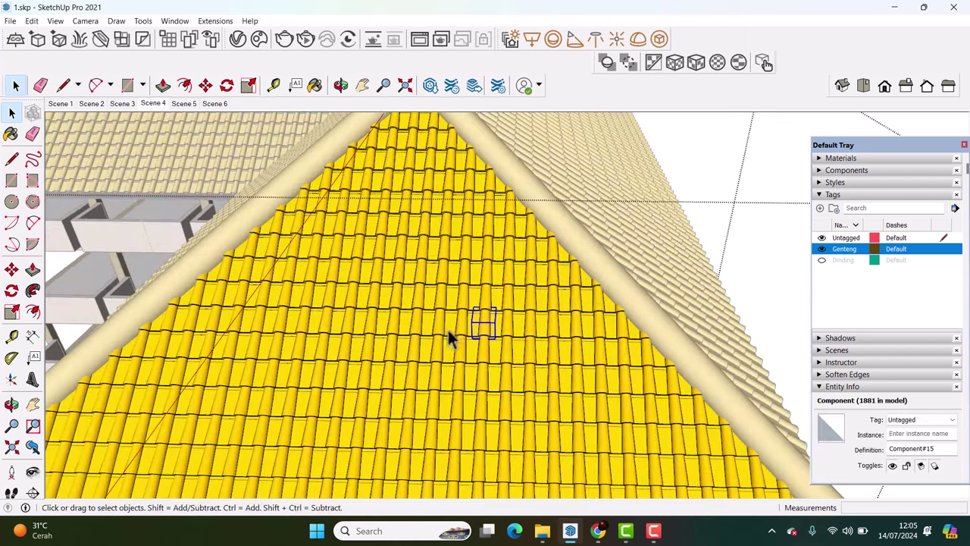
scroll(466, 336, "up", 1)
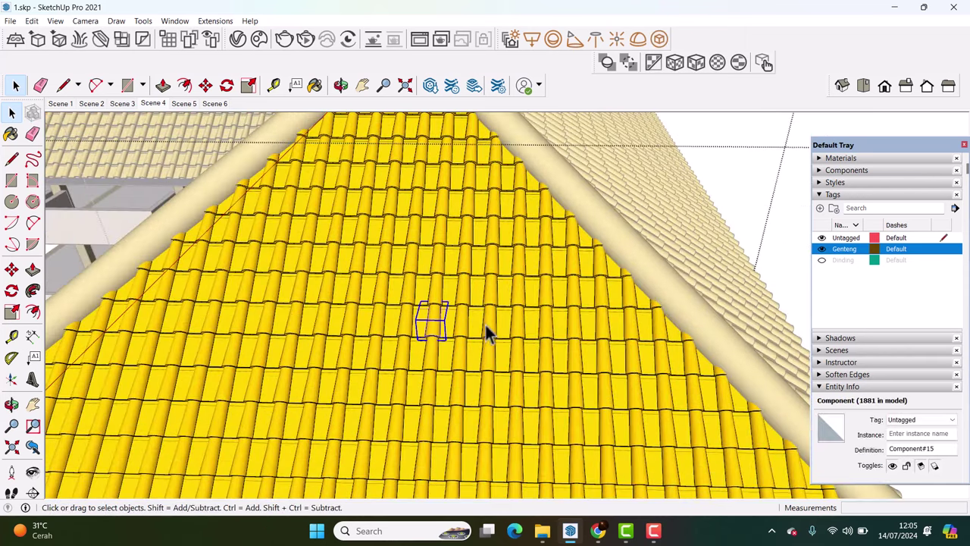
scroll(488, 322, "down", 2)
scroll(509, 328, "down", 2)
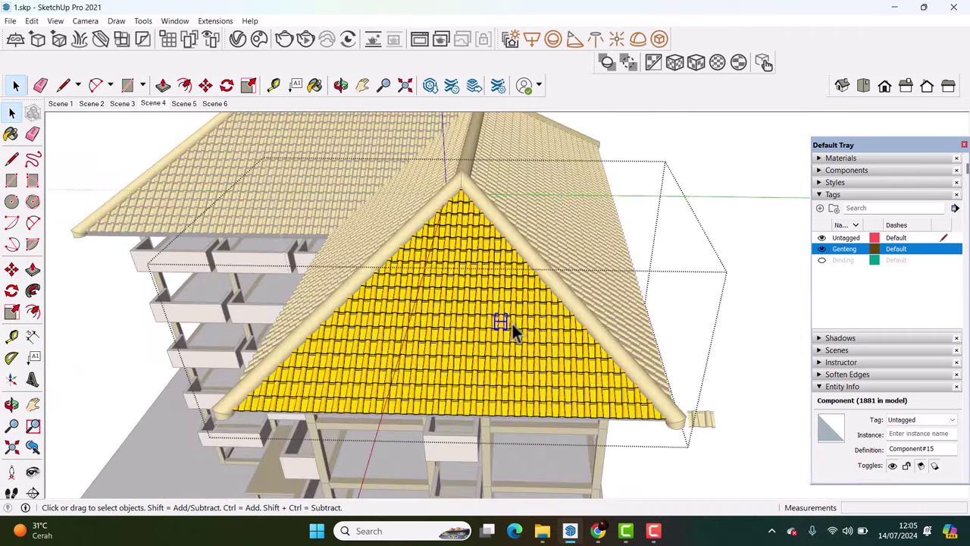
scroll(500, 330, "up", 2)
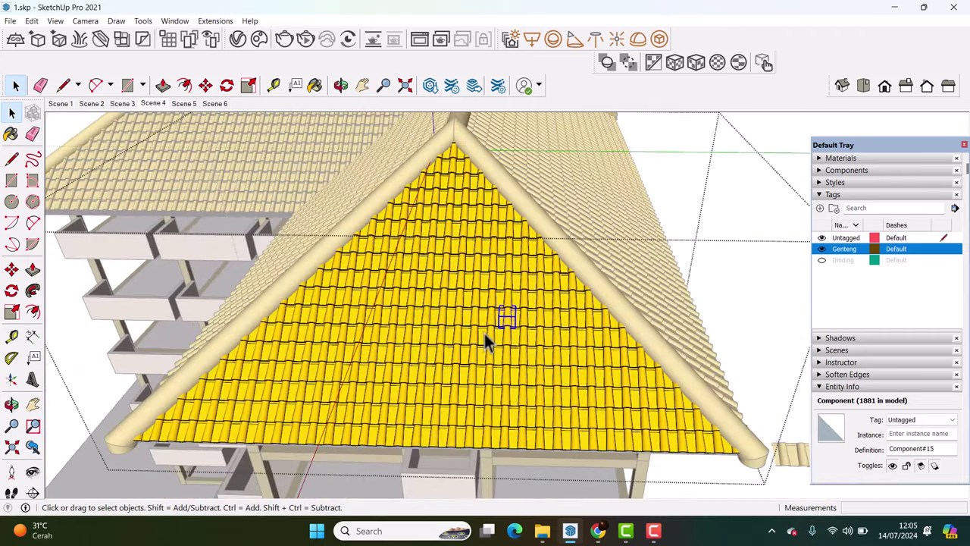
scroll(485, 341, "up", 1)
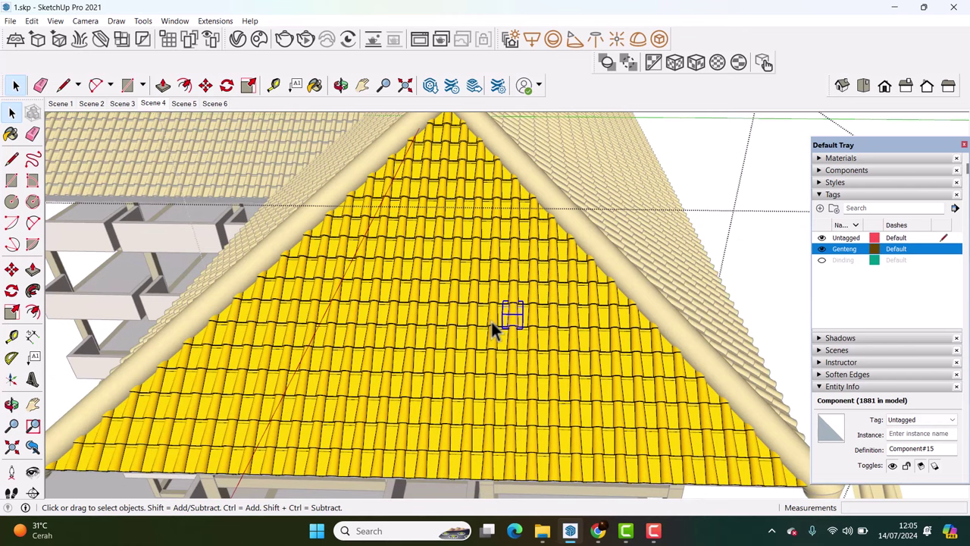
scroll(492, 326, "down", 2)
scroll(493, 322, "down", 1)
scroll(477, 317, "up", 1)
triple_click(488, 319)
Explode the selected gable tile components into loose geometry
right_click(487, 320)
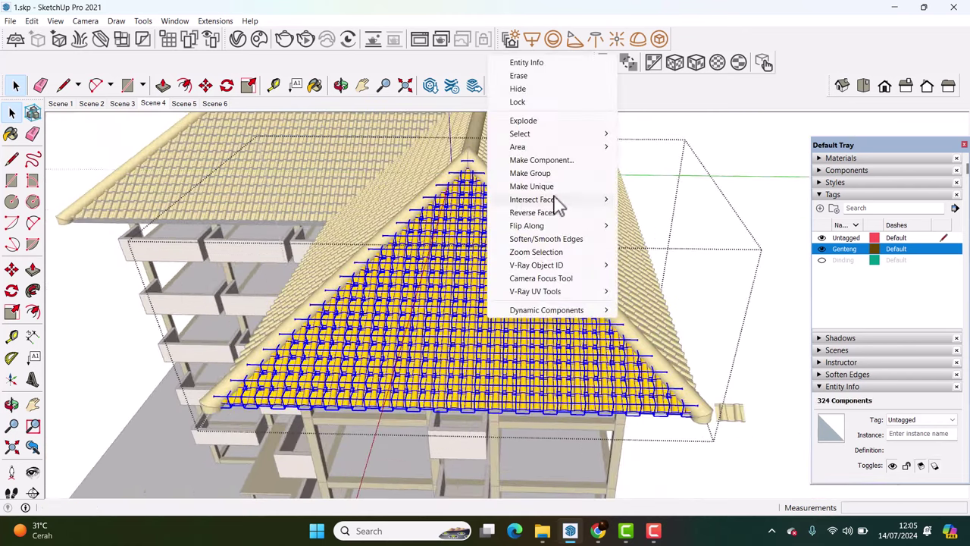
left_click(523, 120)
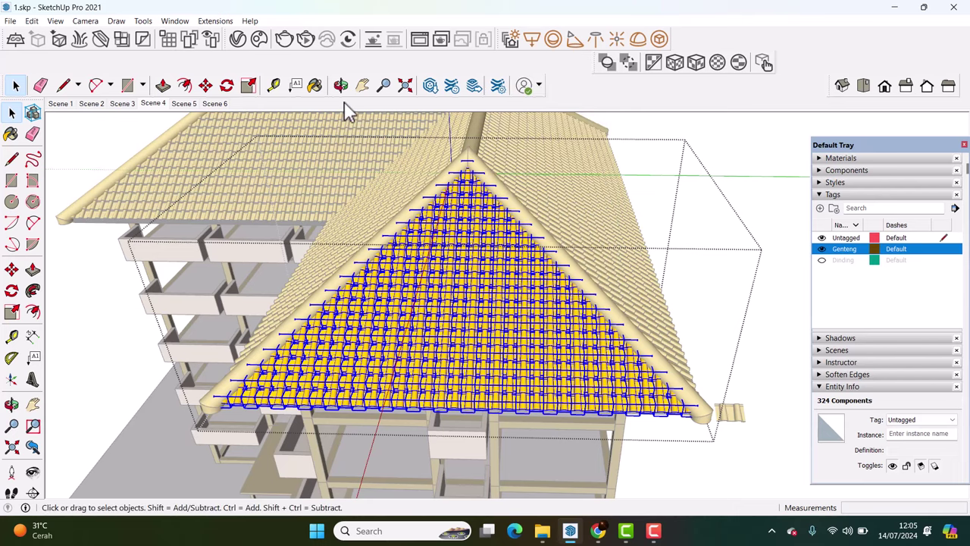
scroll(469, 280, "up", 2)
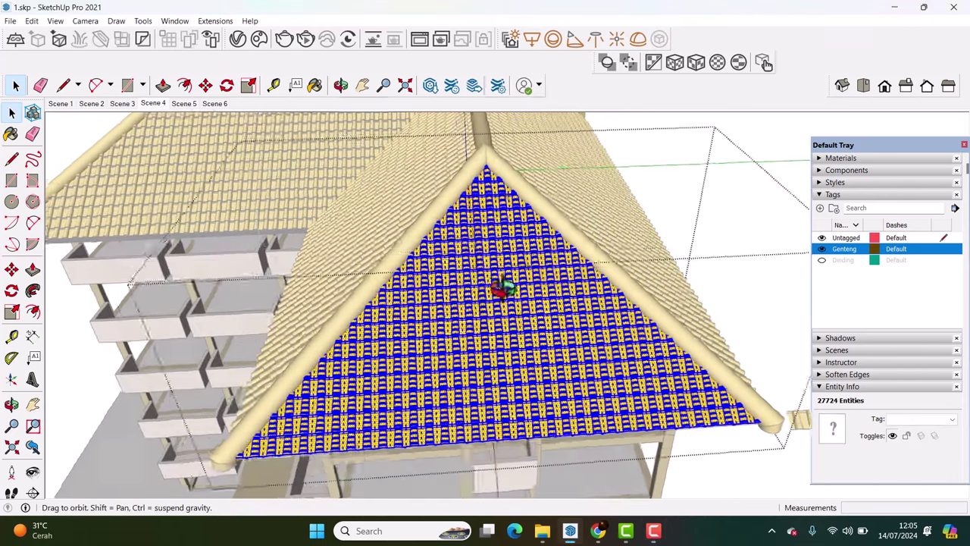
scroll(500, 288, "up", 2)
scroll(523, 311, "up", 2)
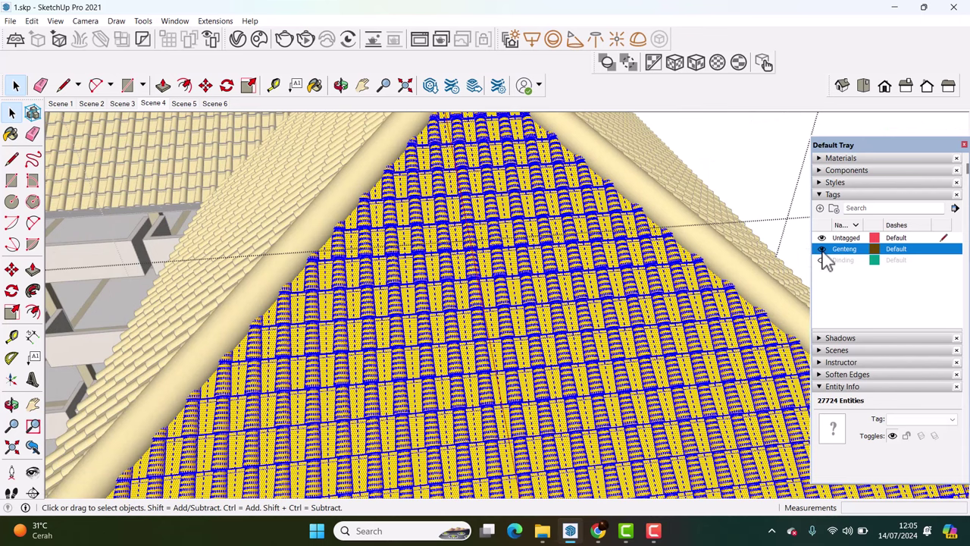
Hide the Genteng tag to expose the battens beneath the exploded tiles
left_click(822, 252)
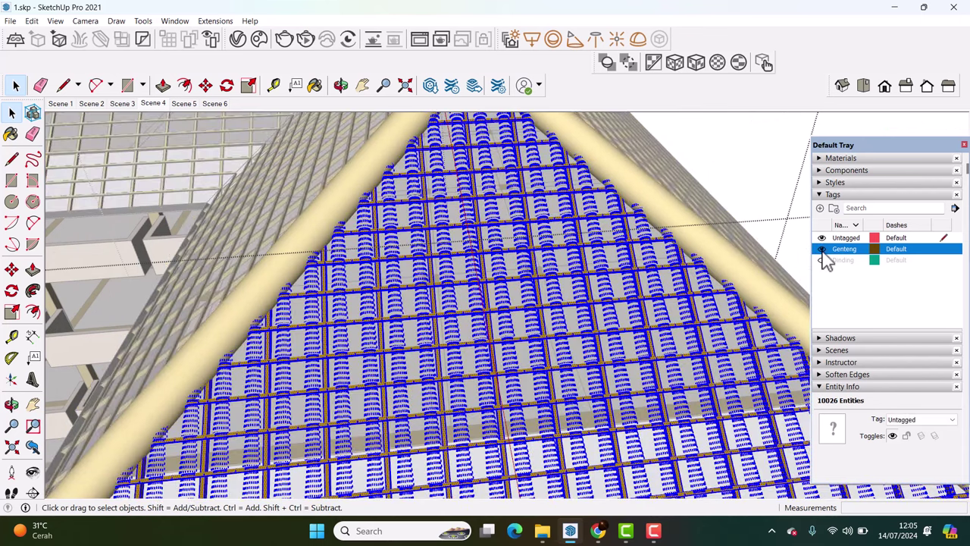
left_click(822, 250)
left_click(674, 311)
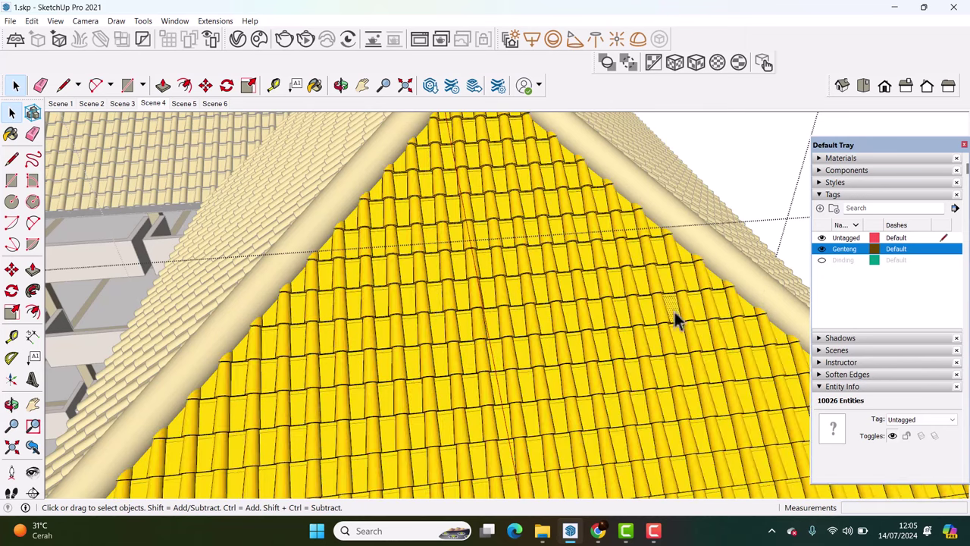
left_click(823, 248)
middle_click_drag(607, 320, 683, 277)
scroll(624, 301, "up", 3)
scroll(624, 300, "up", 3)
scroll(624, 302, "up", 2)
Inspect the exposed battens by selecting batten edges, surfaces and remaining tile geometry
left_click(595, 311)
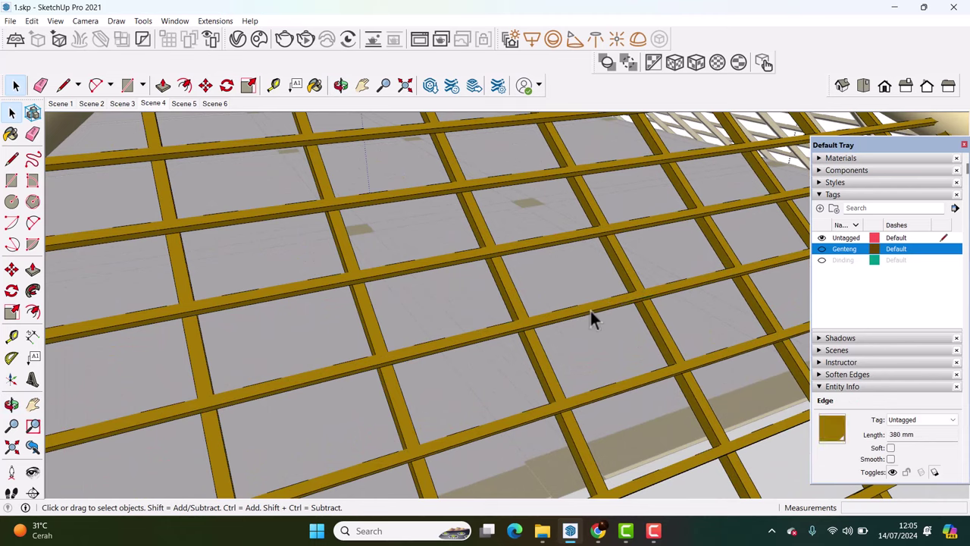
scroll(587, 312, "up", 2)
left_click(585, 311)
middle_click_drag(585, 311, 381, 355)
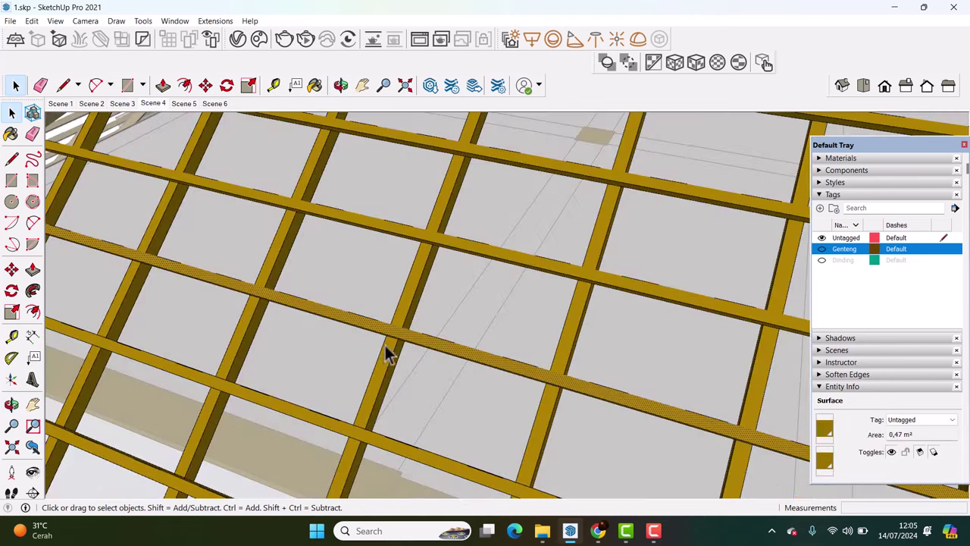
scroll(381, 355, "down", 3)
scroll(470, 335, "down", 2)
triple_click(418, 275)
left_click(462, 310)
scroll(471, 309, "up", 2)
scroll(472, 304, "up", 2)
scroll(471, 292, "up", 2)
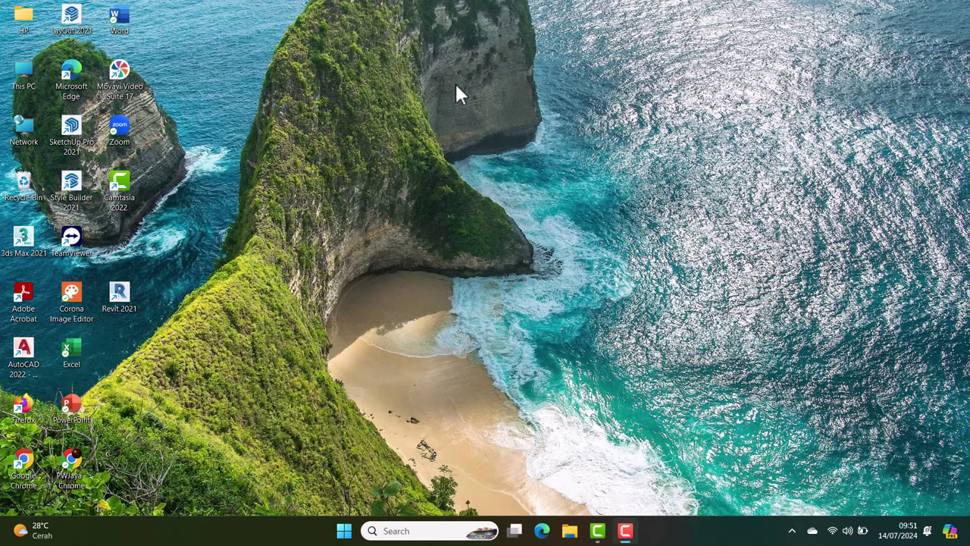
Launch SketchUp Pro 2021 and start a model from the Architectural Millimeters template
left_click(70, 144)
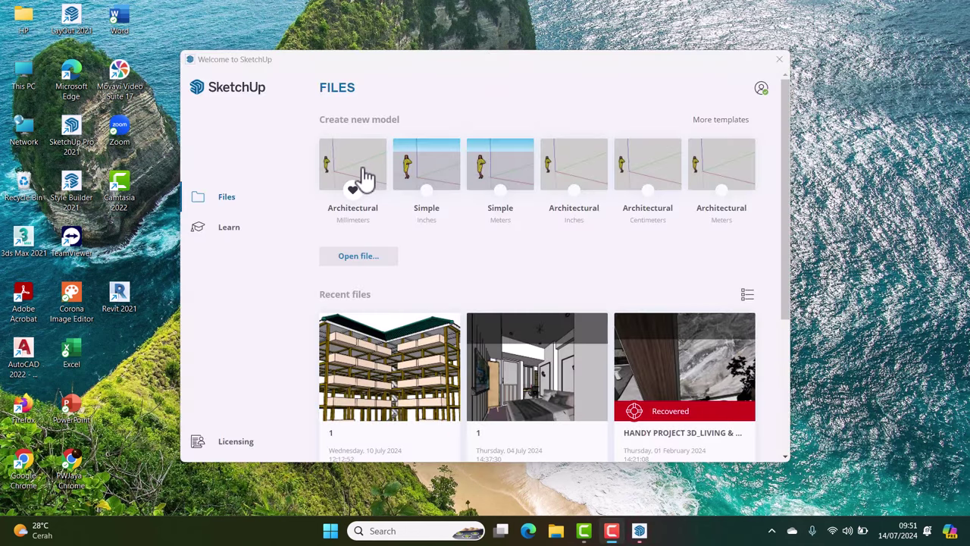
left_click(363, 173)
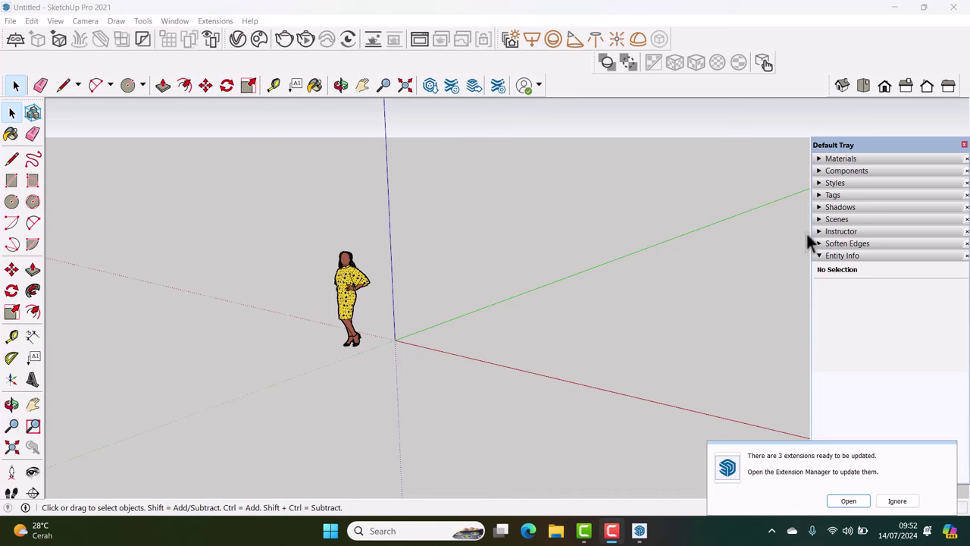
Turn off Profiles and Dashes in the current style's edge settings
left_click(833, 183)
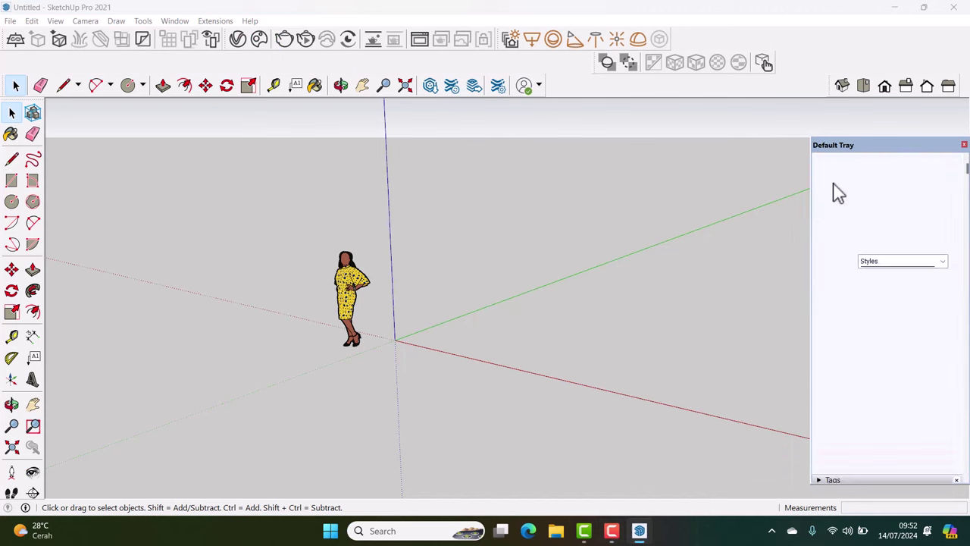
left_click(844, 246)
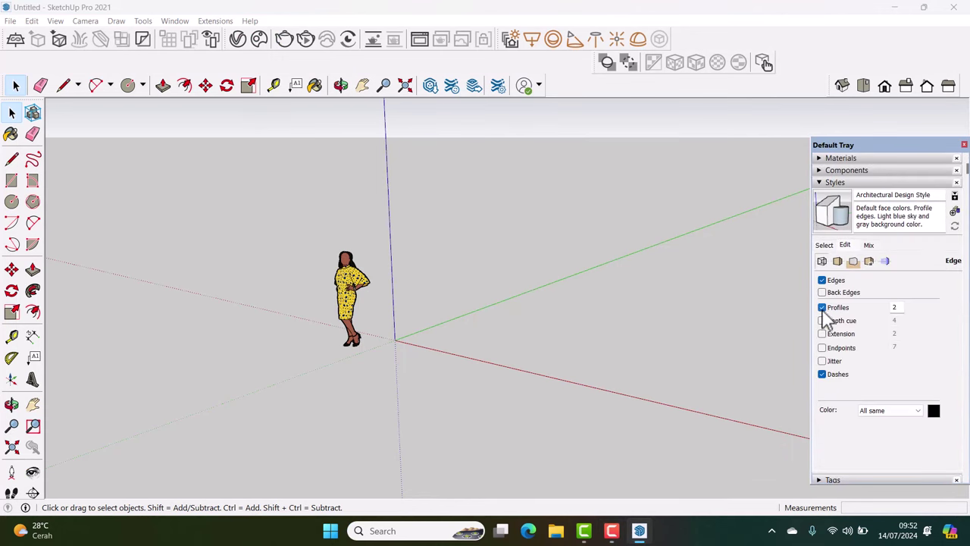
left_click(823, 308)
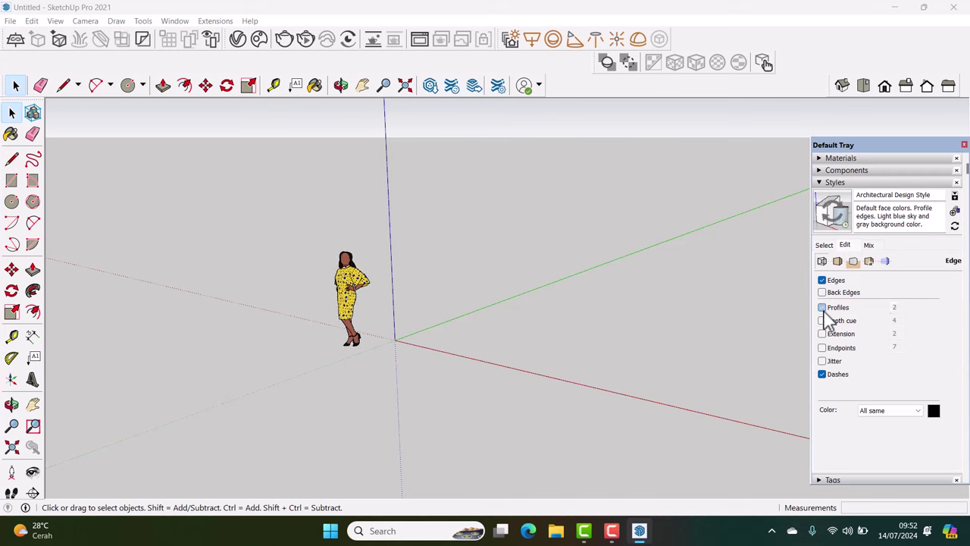
left_click(822, 374)
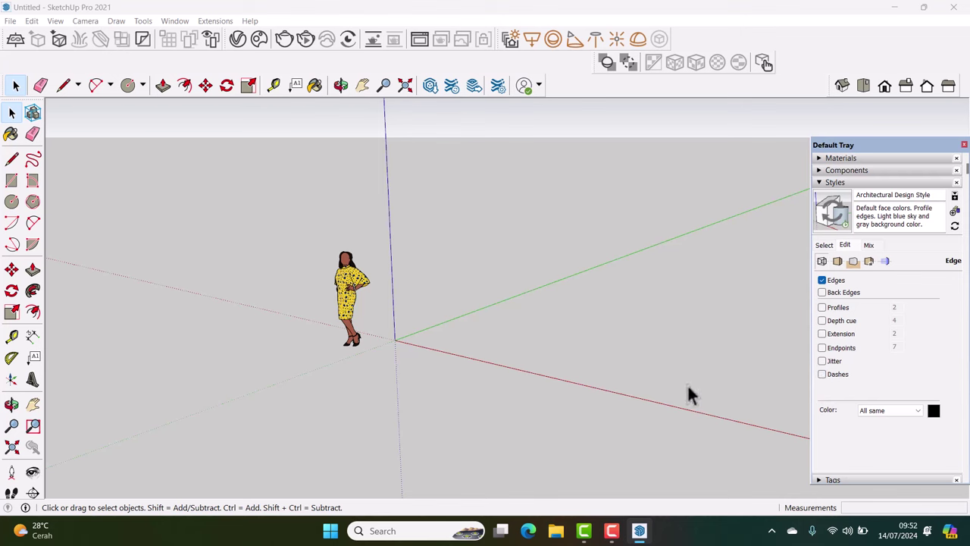
Erase the default scale figure from the model
left_click(353, 291)
right_click(355, 290)
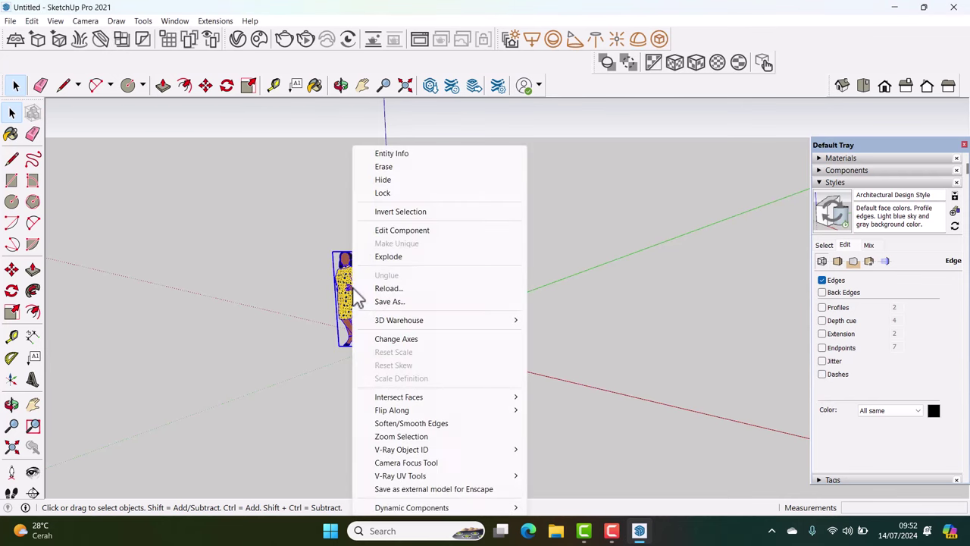
left_click(385, 167)
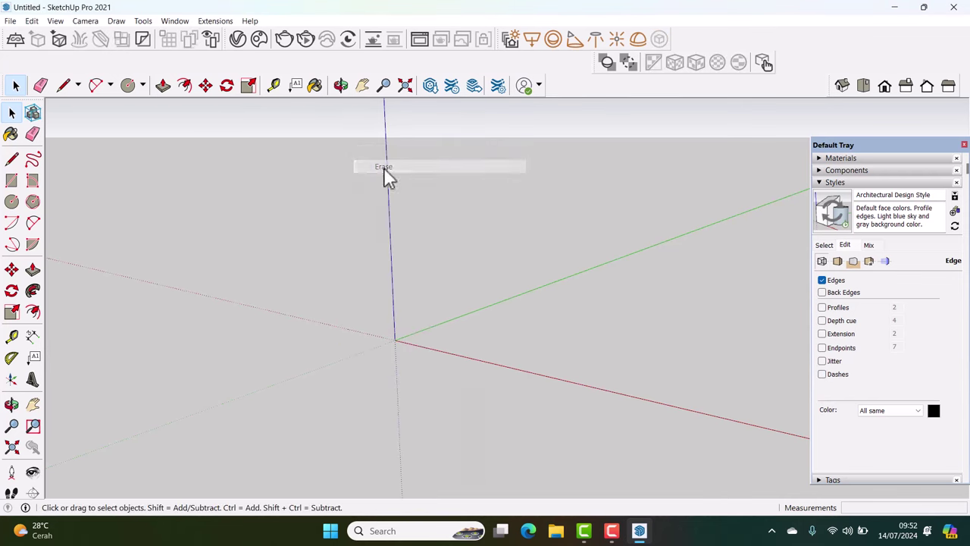
left_click(11, 180)
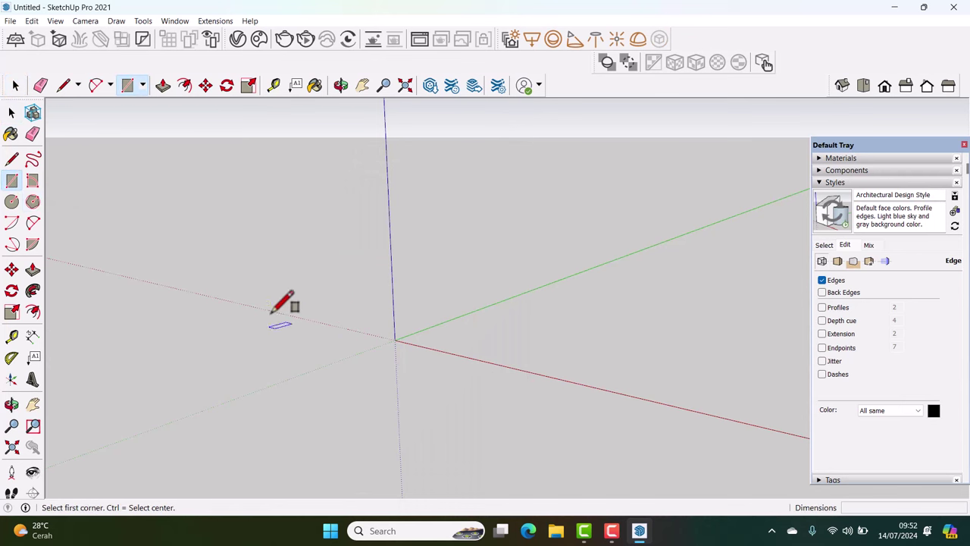
Draw a ground rectangle from the axis origin and make it a group
left_click(395, 339)
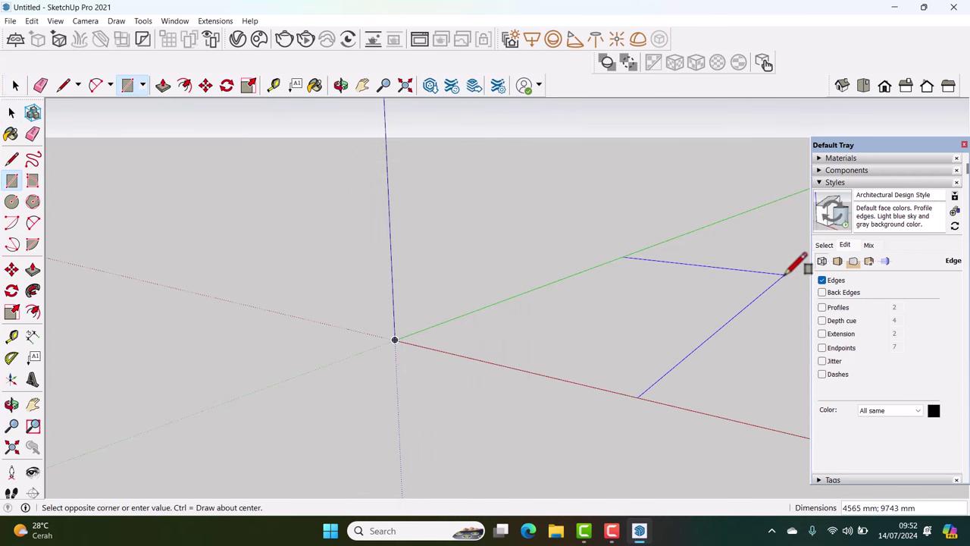
left_click(786, 275)
left_click(11, 113)
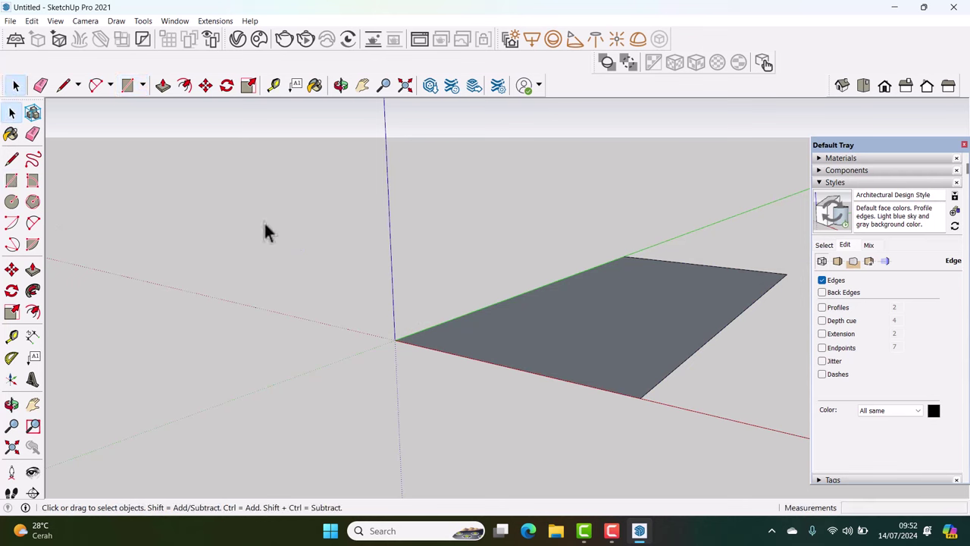
left_click(645, 307)
right_click(645, 305)
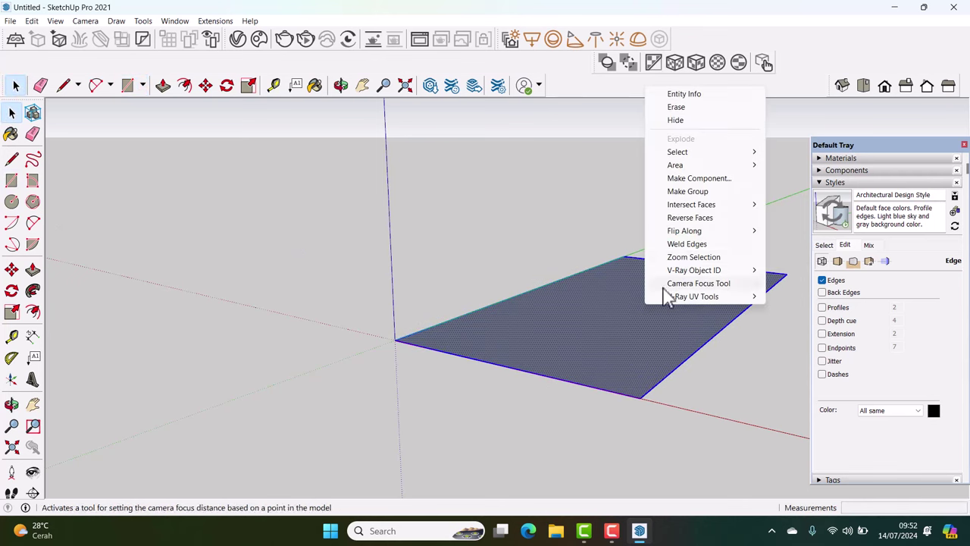
left_click(687, 192)
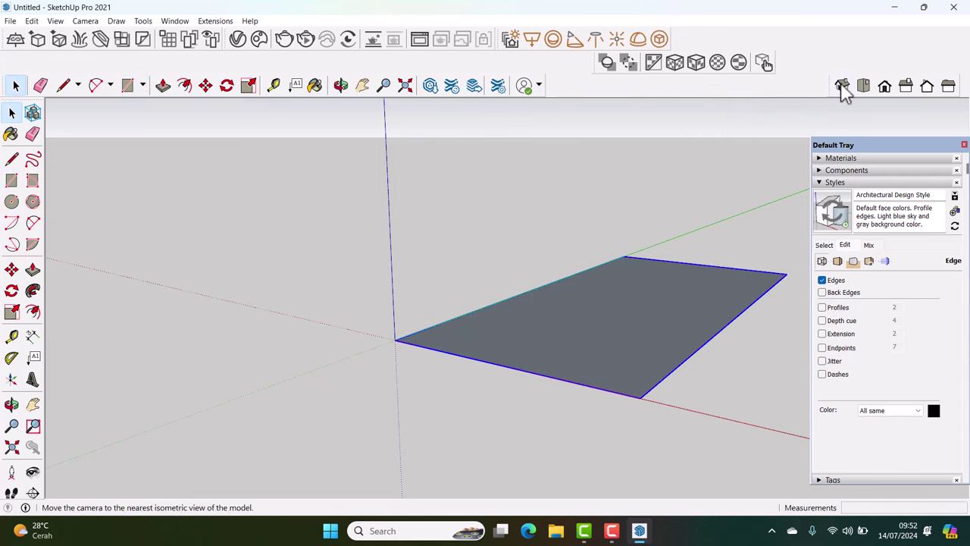
In Top view, scale the ground group about 2.89 times wider and 1.55 times taller
left_click(863, 85)
scroll(464, 362, "down", 1)
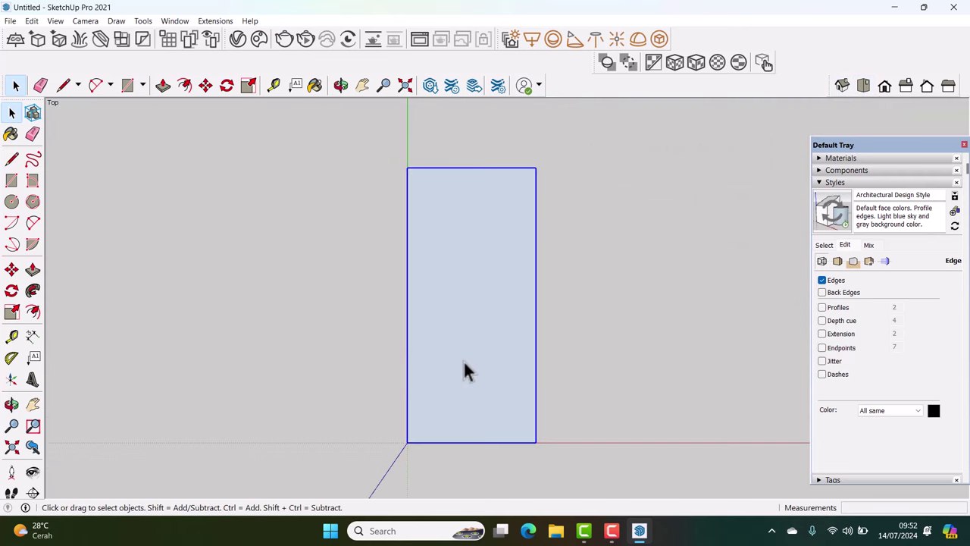
scroll(464, 361, "down", 2)
key("s")
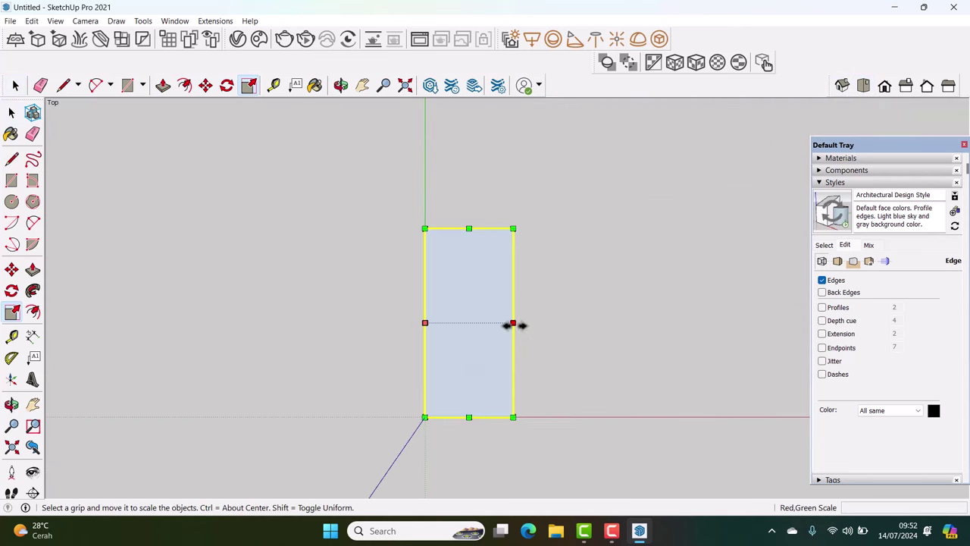
left_click_drag(513, 323, 679, 314)
left_click_drag(552, 228, 555, 125)
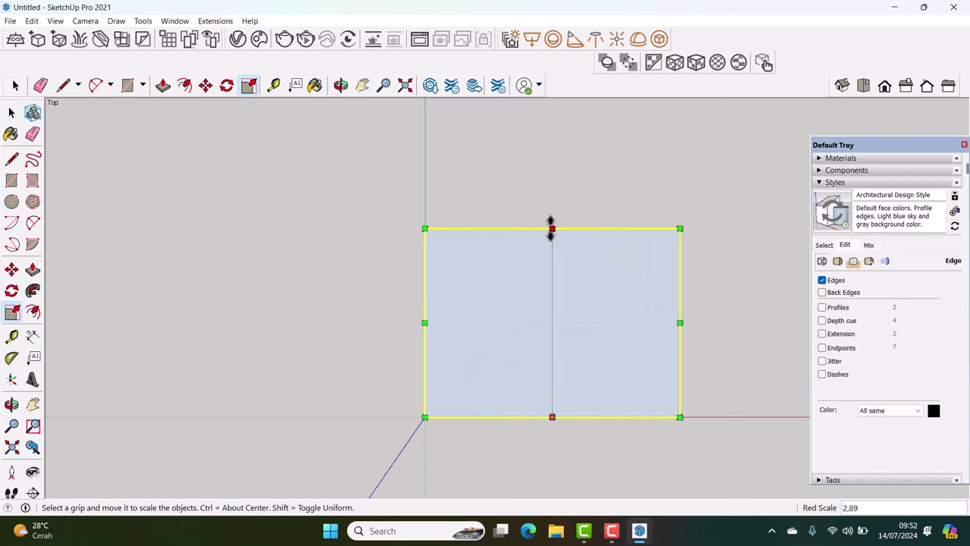
key("space")
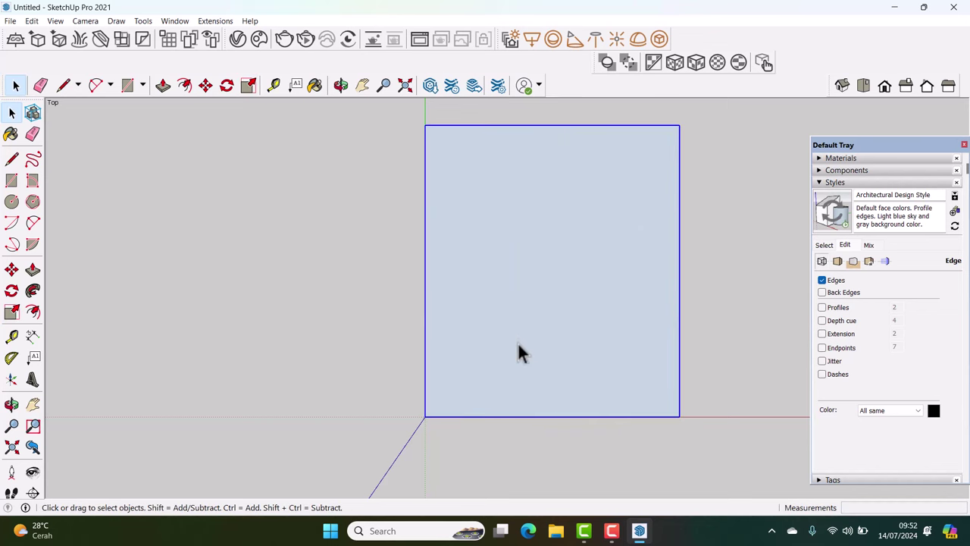
Start the L outline with edges of 5000 mm, 4000 mm and 4000 mm
key("l")
scroll(517, 363, "up", 2)
left_click(438, 382)
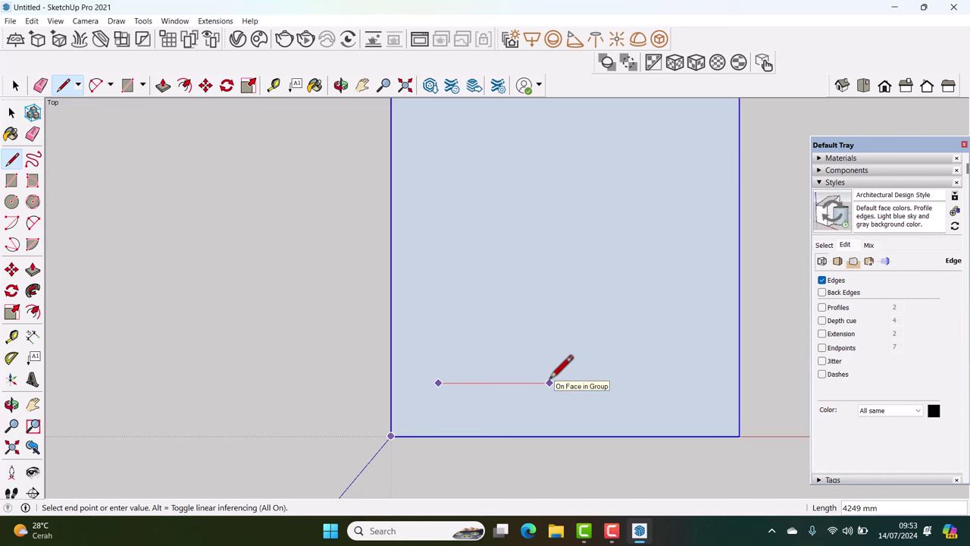
type("5000")
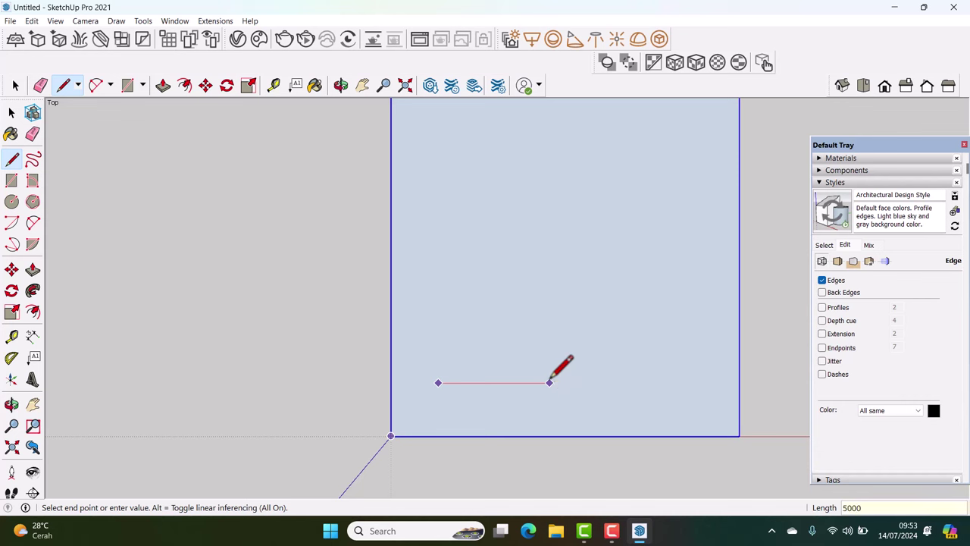
key("Return")
scroll(572, 322, "up", 1)
type("4")
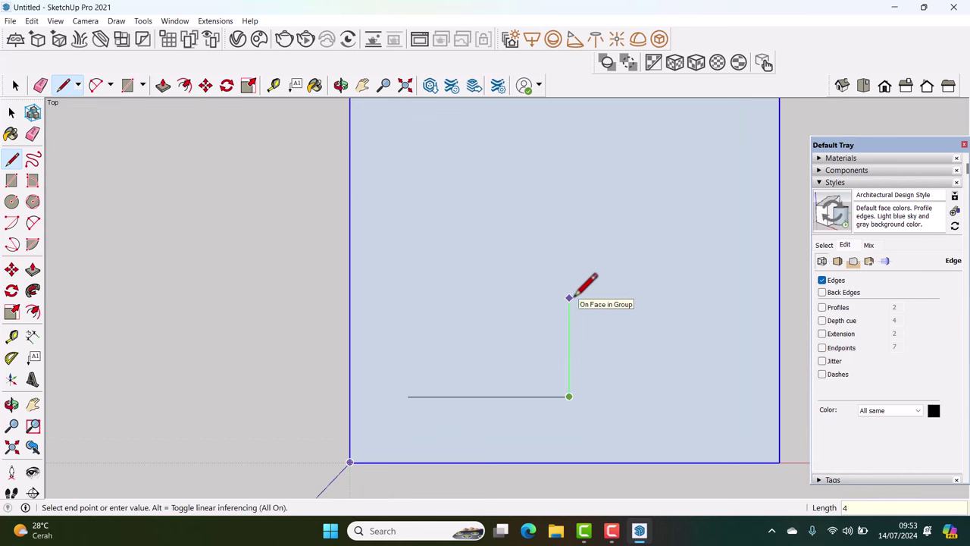
key("Return")
scroll(557, 261, "down", 1)
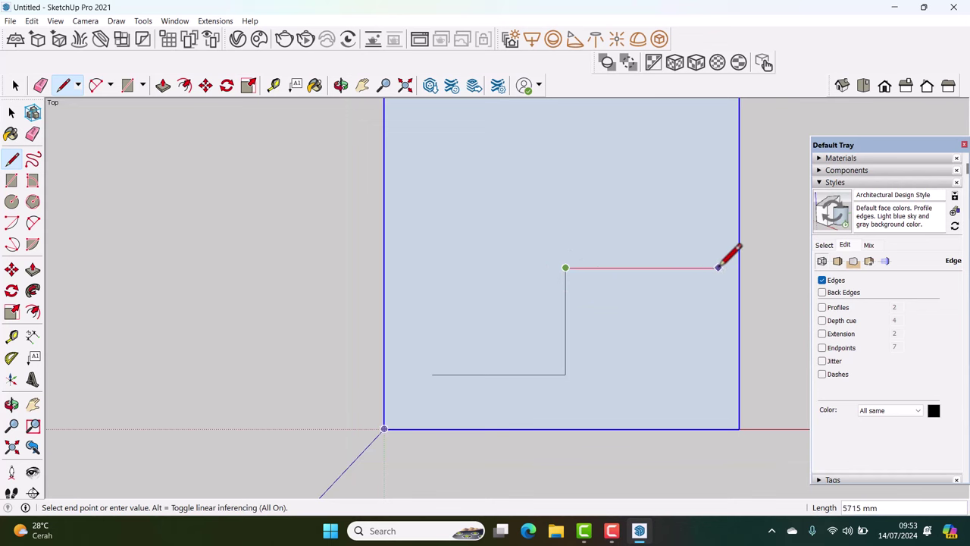
scroll(718, 267, "up", 1)
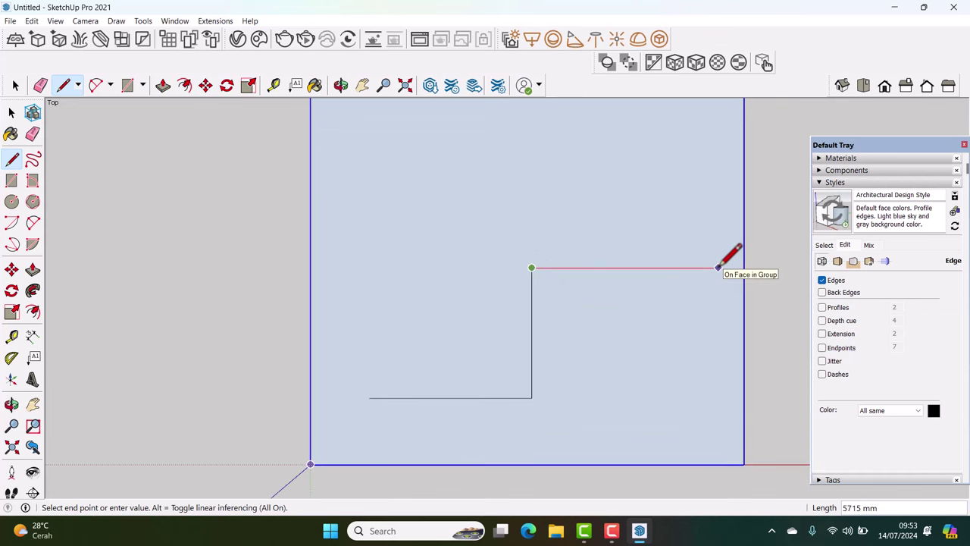
type("4000")
key("Return")
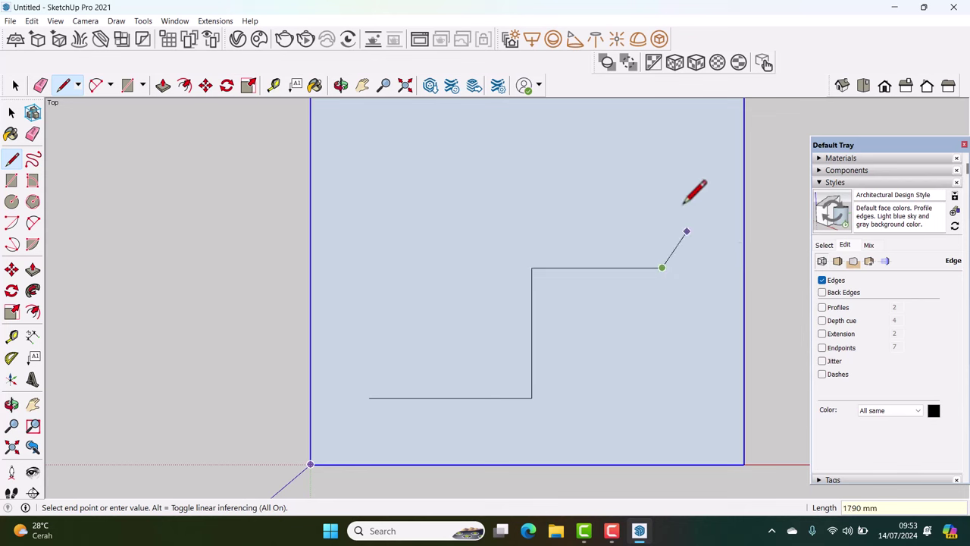
Add a 6000 mm top edge, close the L outline, and erase the stray overhanging edge
type("6")
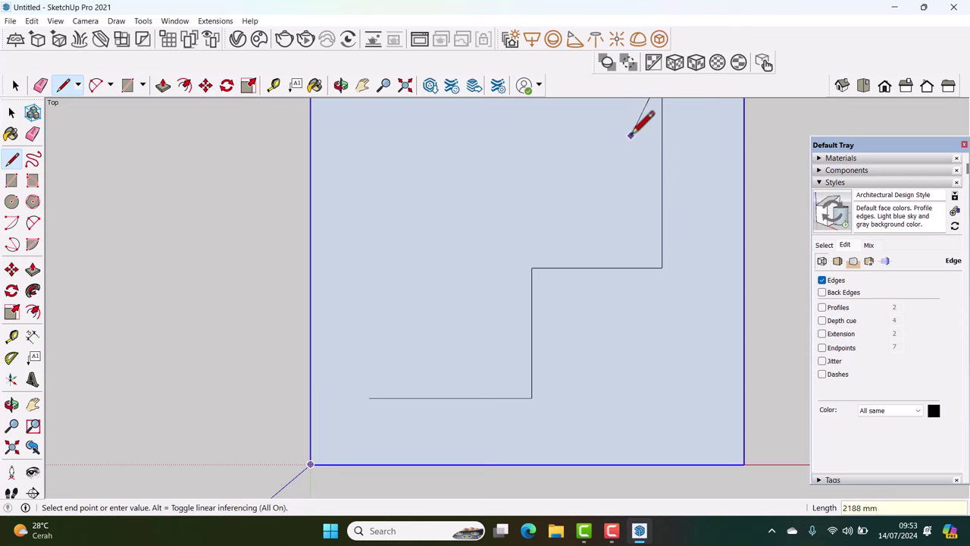
scroll(641, 219, "down", 2)
scroll(569, 129, "down", 2)
scroll(524, 148, "up", 1)
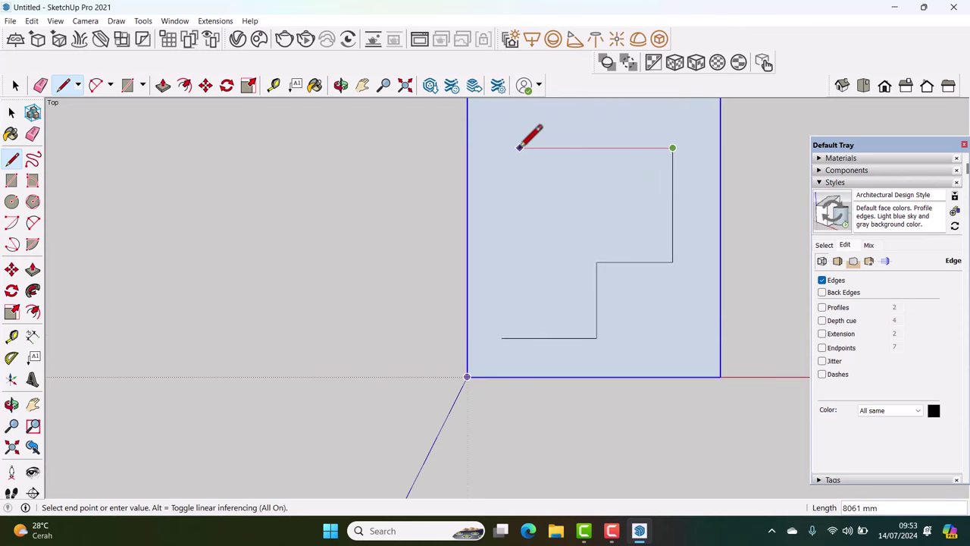
left_click(489, 147)
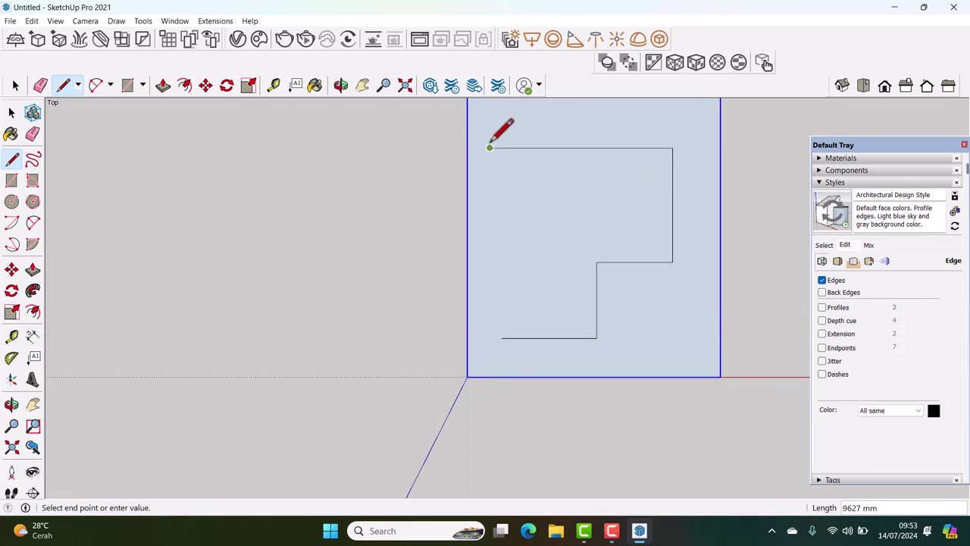
key("Escape")
left_click(501, 337)
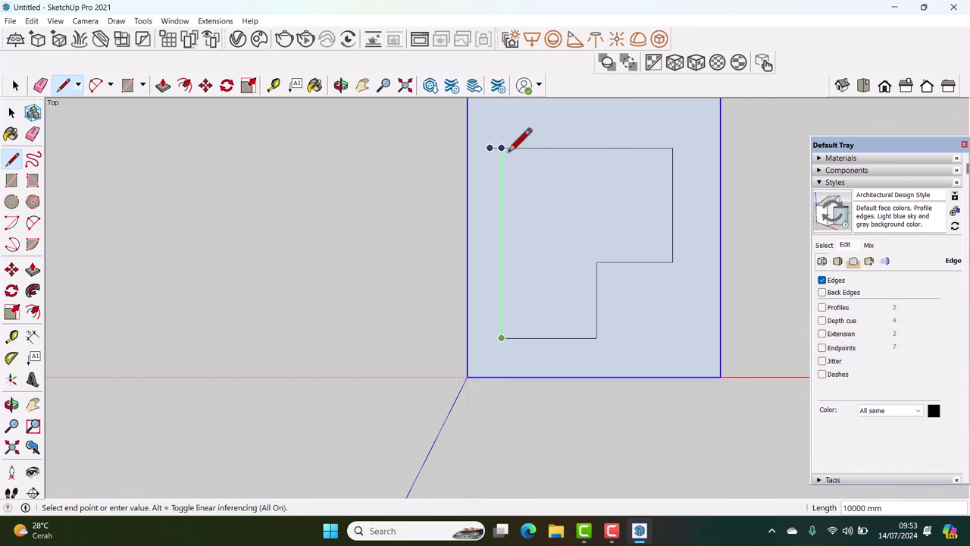
left_click(501, 147)
key("space")
key("e")
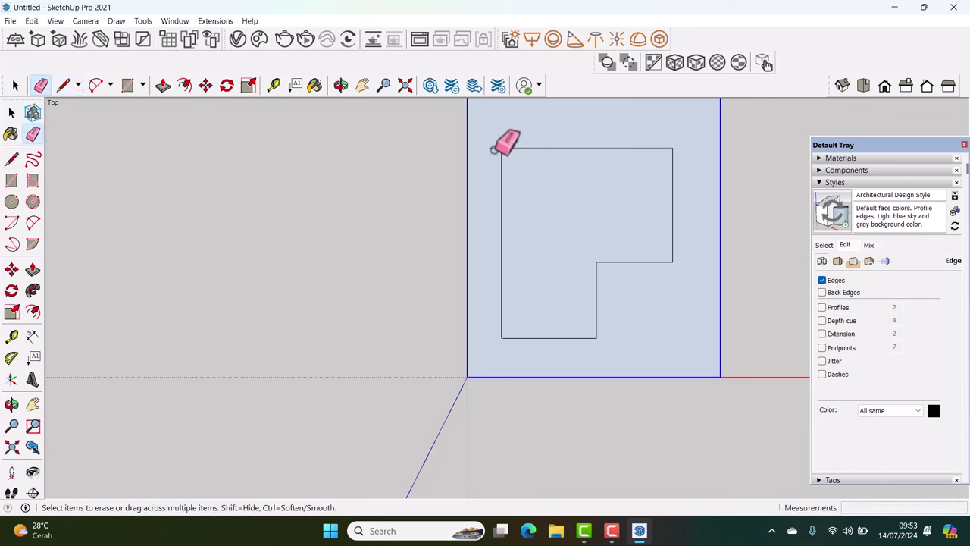
left_click(495, 148)
key("space")
Offset the L outline 150 mm inward and delete the inner face, leaving a wall band
left_click(540, 233)
middle_click_drag(551, 273, 580, 324)
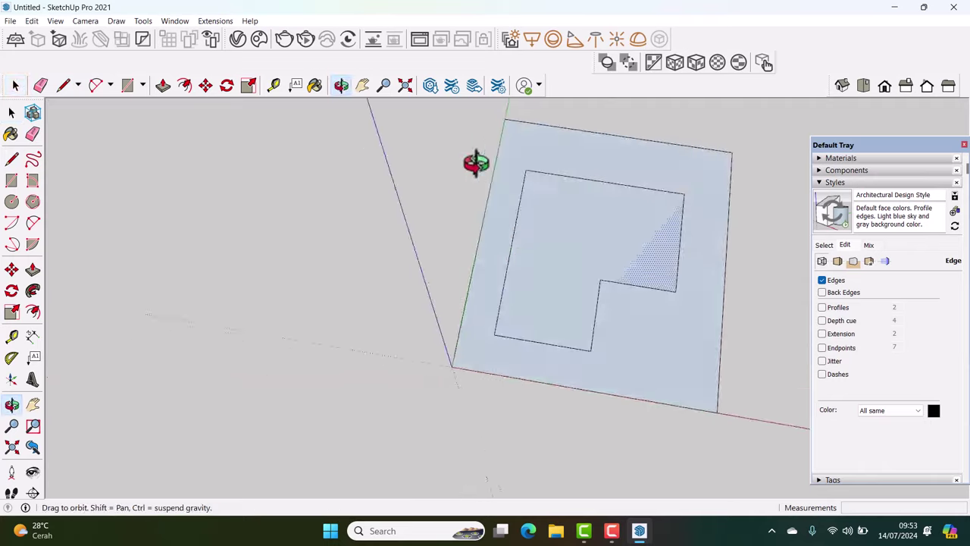
scroll(489, 292, "up", 5)
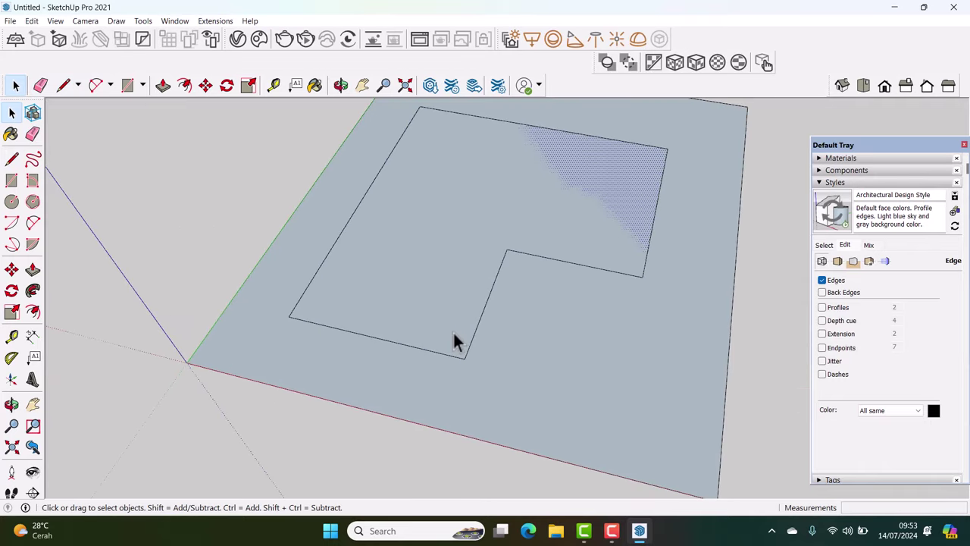
key("f")
left_click(448, 342)
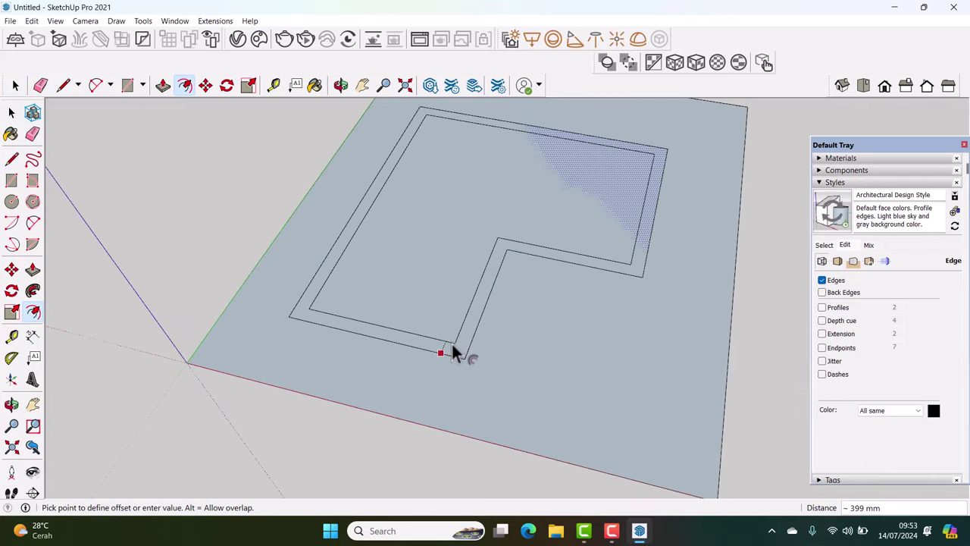
key("Return")
key("space")
scroll(448, 334, "up", 2)
scroll(450, 326, "up", 2)
left_click(451, 326)
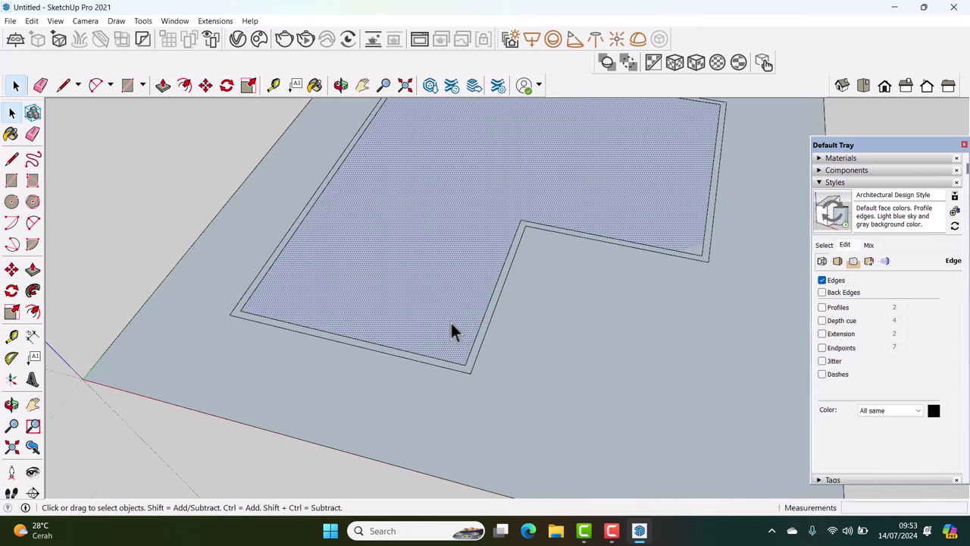
key("Delete")
scroll(472, 368, "up", 2)
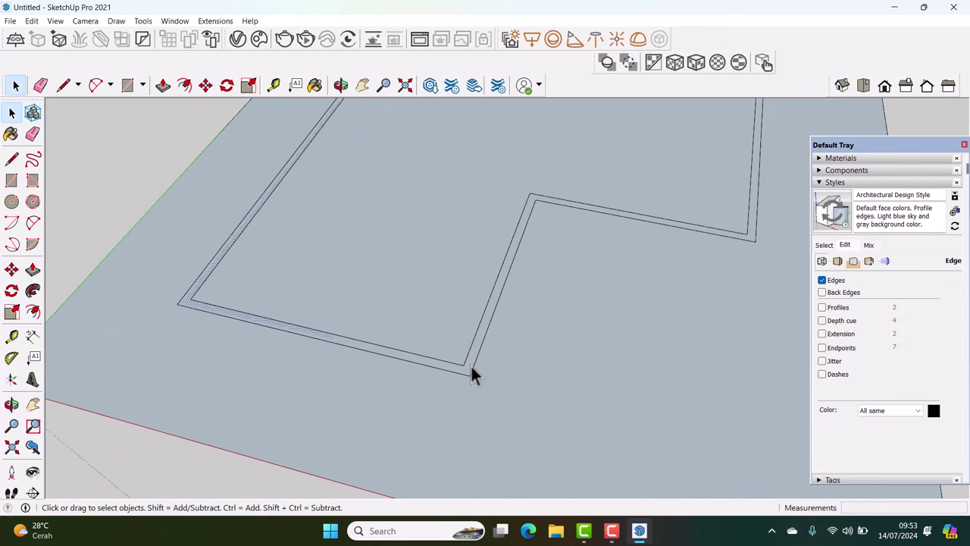
Push/pull the wall band up 3200 mm and select the finished walls
key("p")
left_click(471, 372)
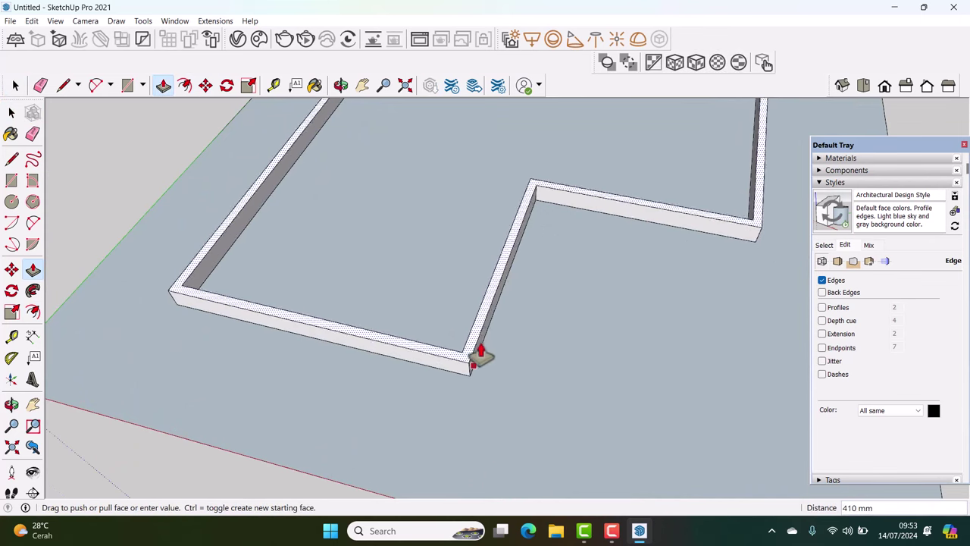
scroll(478, 322, "down", 2)
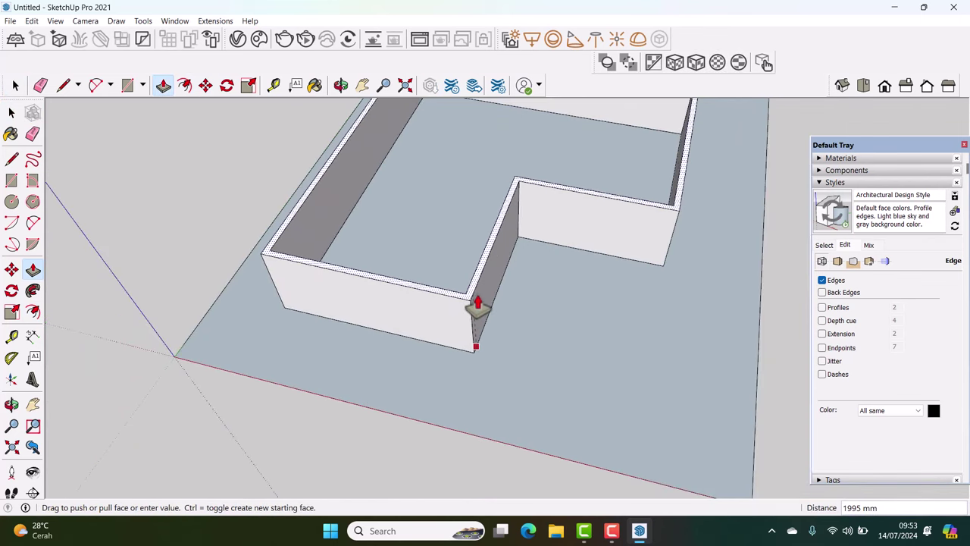
type("3200")
key("Return")
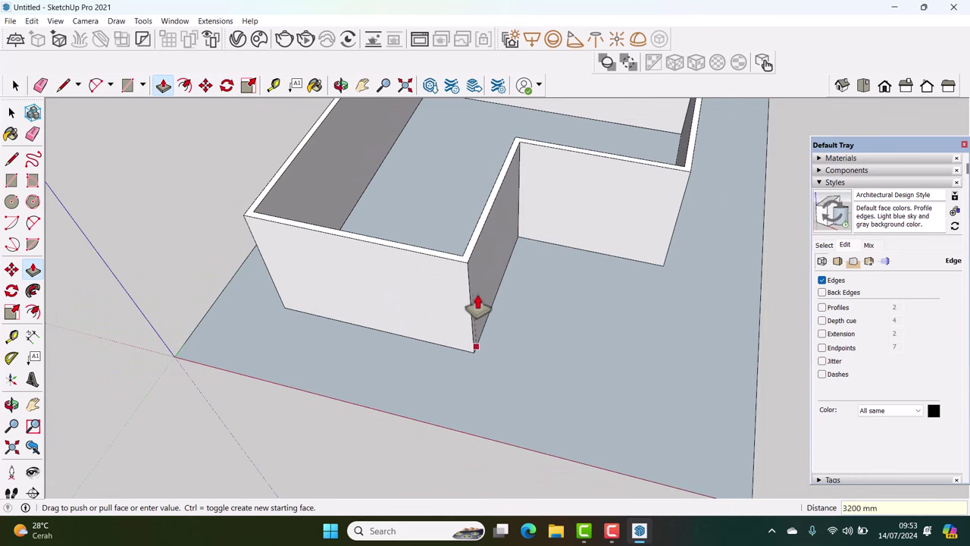
key("space")
mouse_move(431, 275)
middle_mouse_down()
mouse_move(500, 144)
mouse_move(466, 216)
middle_mouse_up()
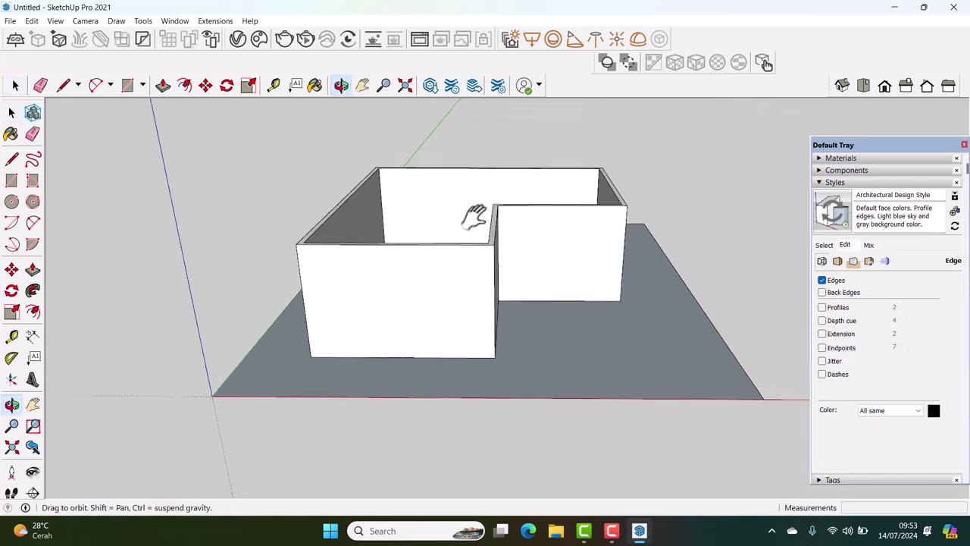
scroll(465, 278, "up", 3)
triple_click(464, 279)
Make the walls a single group and switch to Front view
right_click(465, 284)
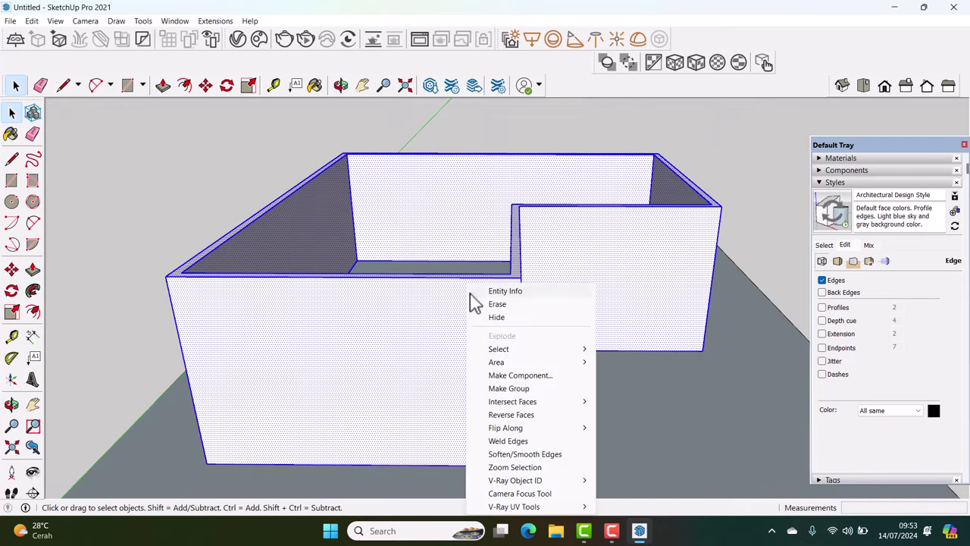
left_click(507, 388)
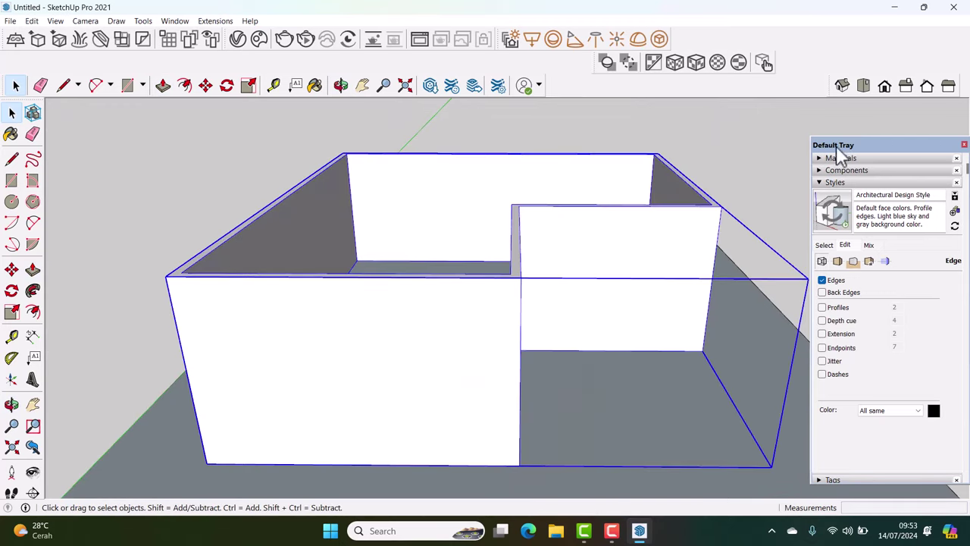
left_click(882, 88)
left_click(98, 344)
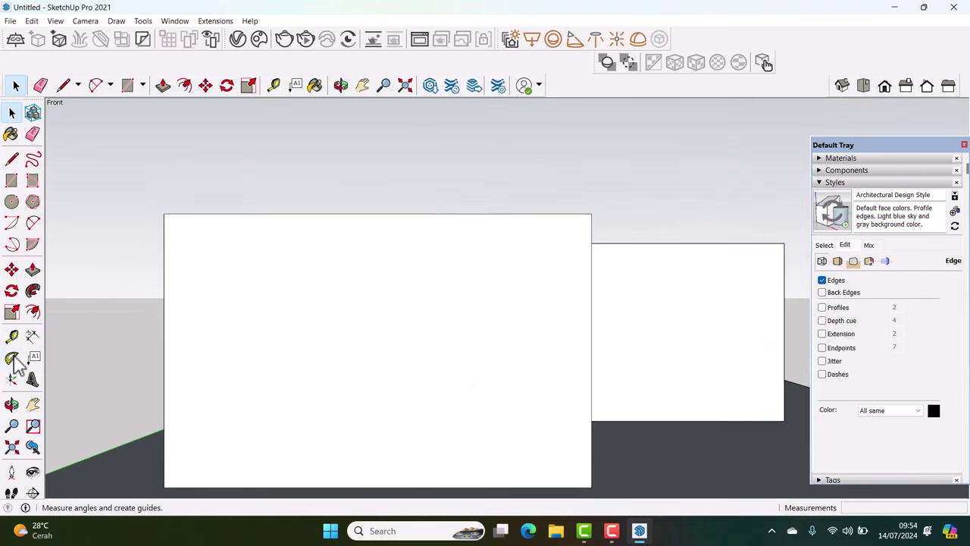
Place a sloped Protractor guide from the front wall's top-left corner
left_click(12, 359)
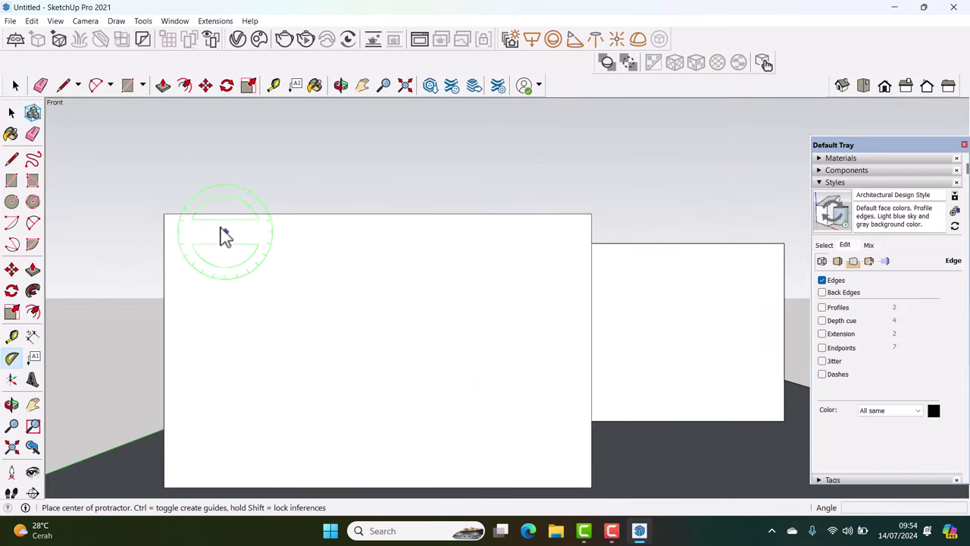
left_click(164, 214)
left_click(339, 221)
type("30")
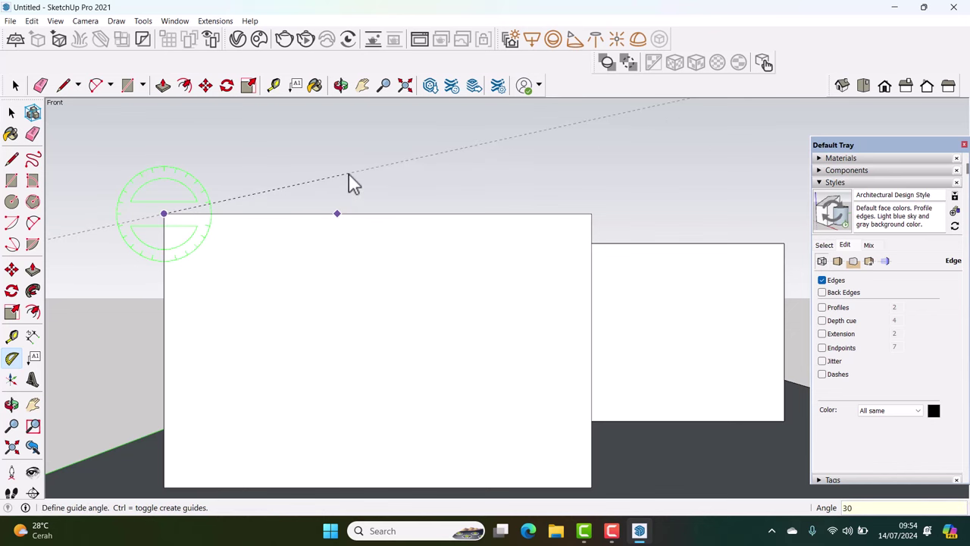
left_click(348, 173)
scroll(354, 198, "down", 2)
scroll(355, 198, "down", 2)
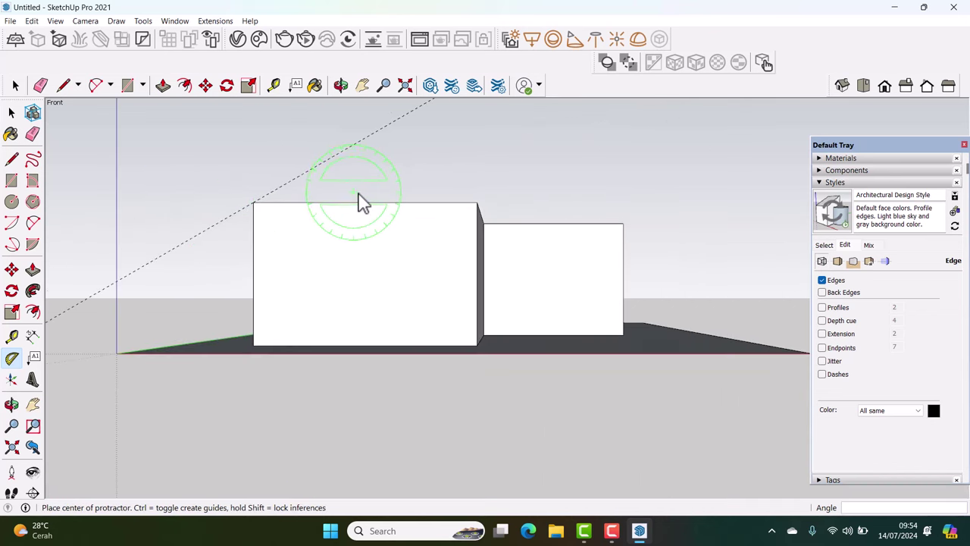
scroll(359, 200, "up", 2)
key("l")
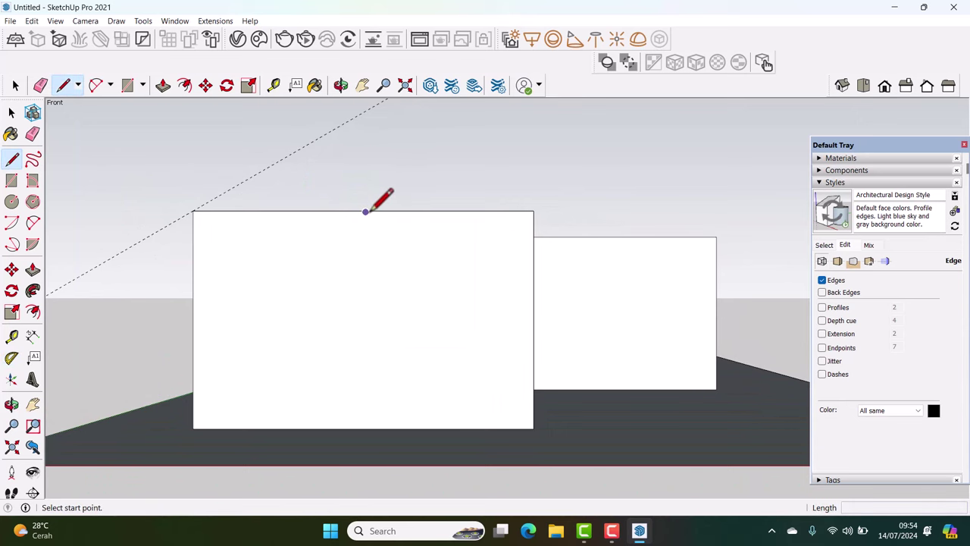
Draw a closed triangle from the wall-top midpoint up to the guide and down to the corner
mouse_move(366, 211)
middle_mouse_down()
mouse_move(347, 310)
mouse_move(401, 134)
mouse_move(381, 241)
mouse_move(392, 195)
middle_mouse_up()
left_click(353, 207)
left_click(374, 187)
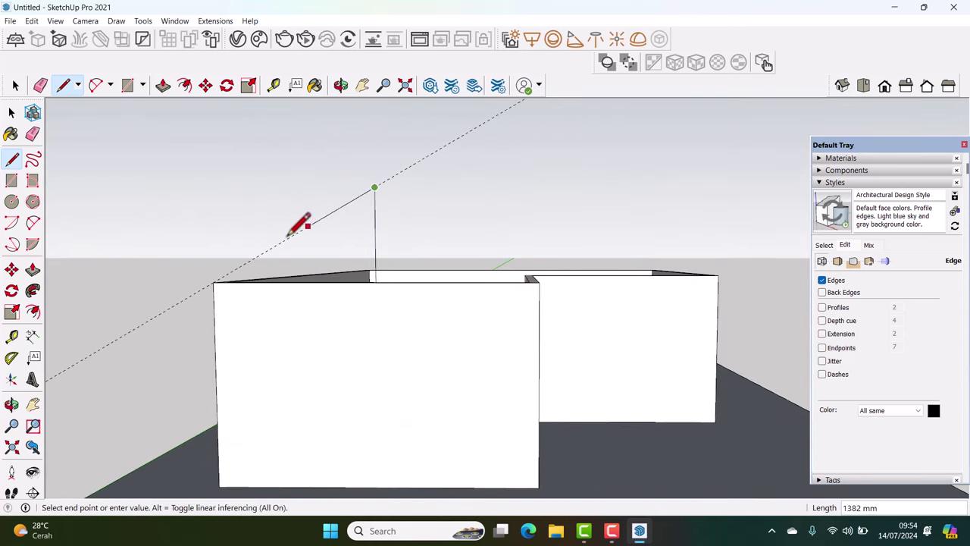
left_click(214, 282)
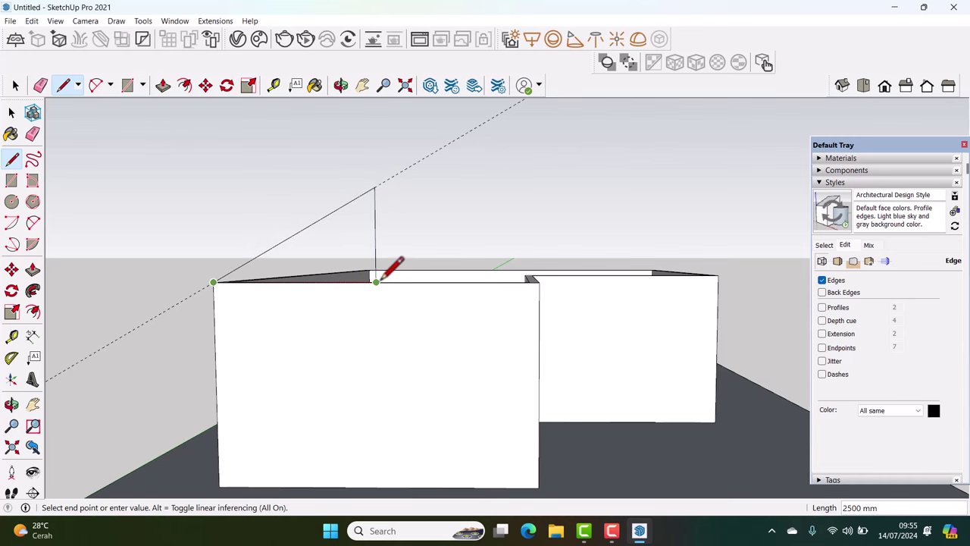
left_click(376, 282)
key("space")
scroll(304, 273, "up", 2)
mouse_move(299, 269)
middle_mouse_down("shift")
mouse_move(338, 245)
mouse_move(316, 238)
mouse_move(326, 273)
mouse_move(345, 231)
middle_mouse_up("shift")
Place a guide 1000 mm out from the wall and extend the roof slope line to it
key("t")
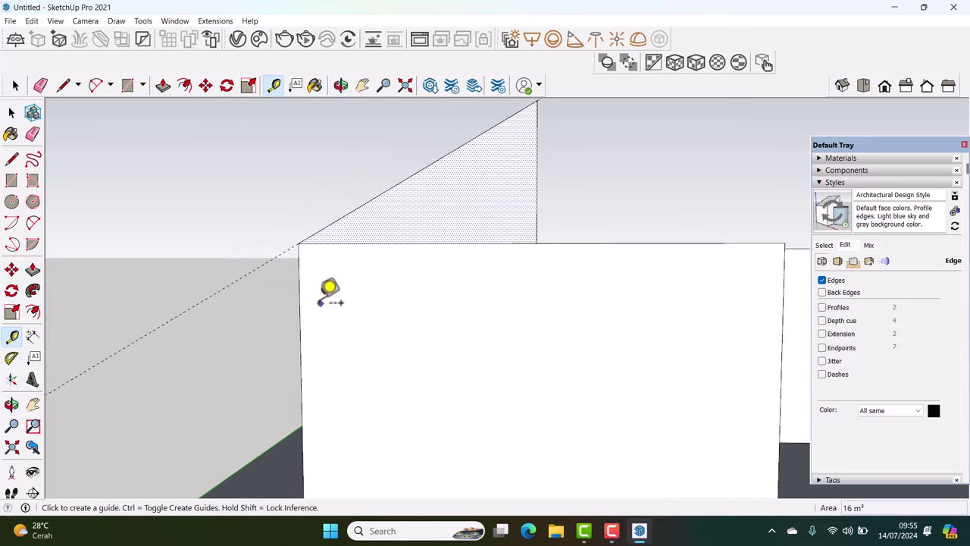
left_click(299, 302)
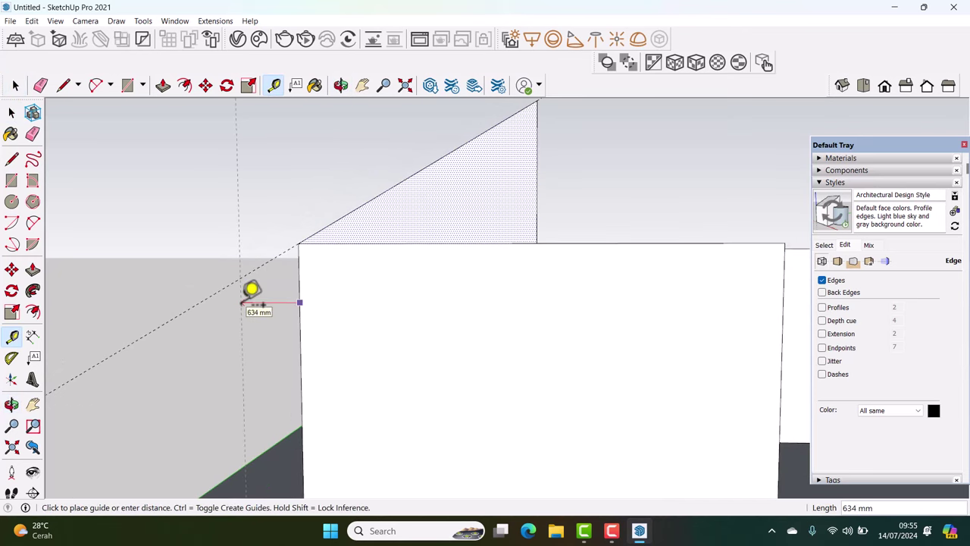
key("Return")
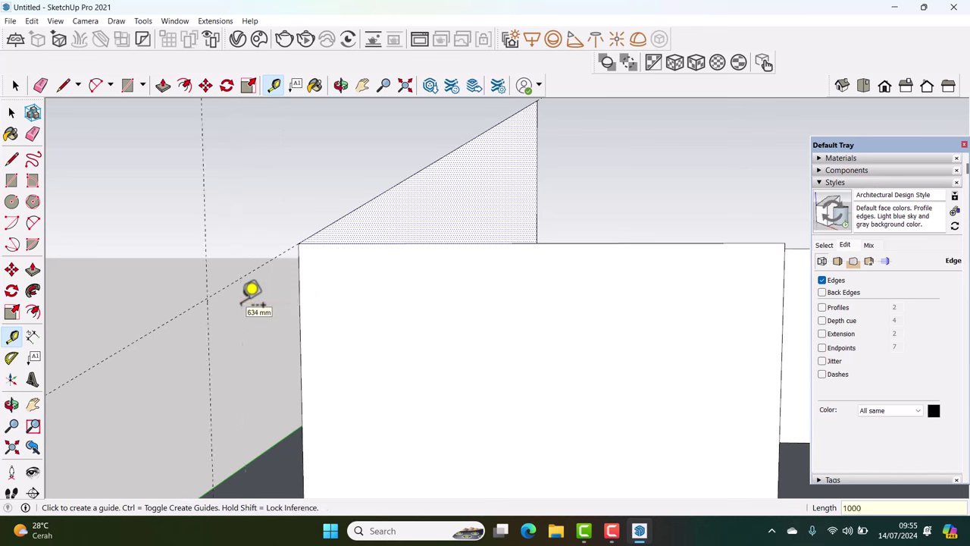
key("l")
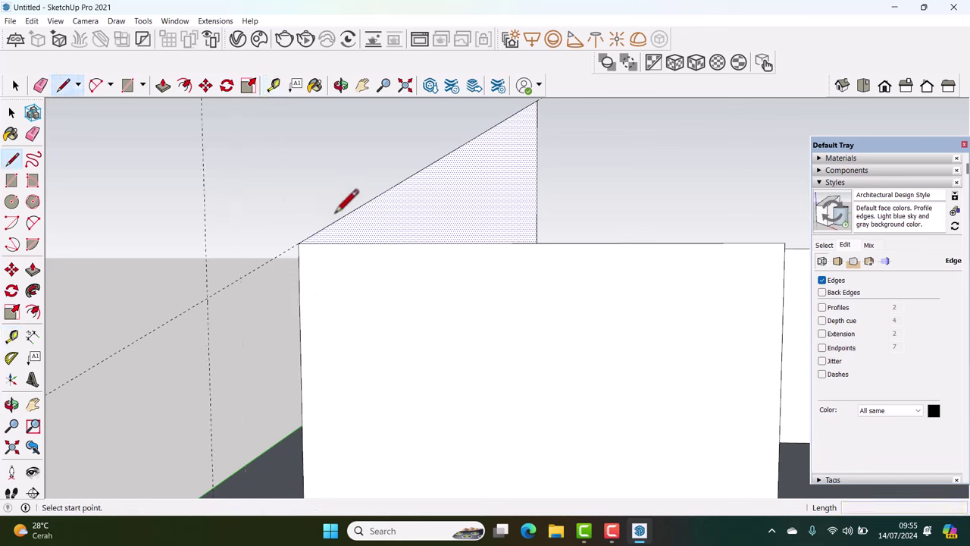
left_click(299, 243)
left_click(207, 297)
key("space")
Add a parallel guide 150 mm above the sloped roof edge
key("t")
left_click(378, 195)
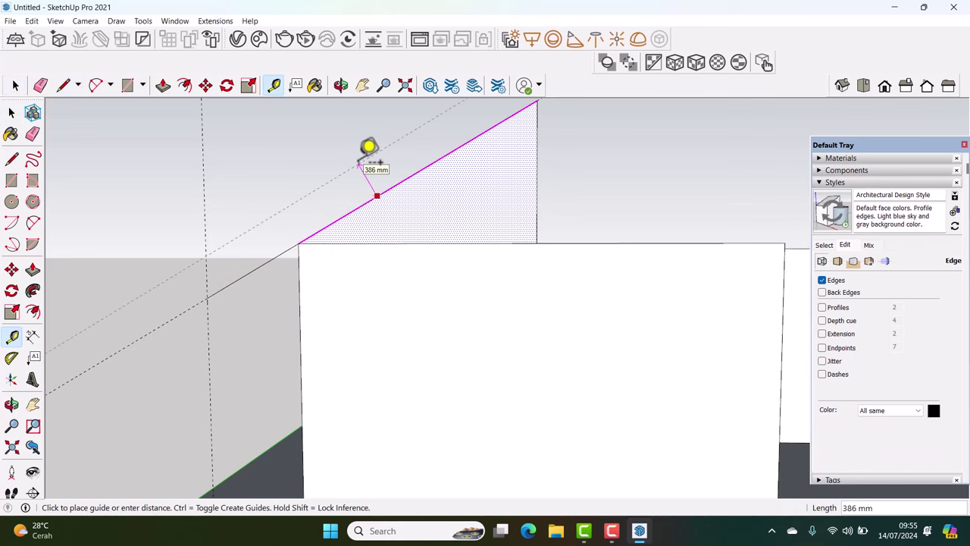
key("Return")
key("space")
Draw the rafter's top edge from the apex to the overhang guide and close the face
mouse_move(397, 197)
middle_mouse_down()
mouse_move(494, 200)
mouse_move(489, 231)
middle_mouse_up()
key("l")
scroll(486, 176, "up", 2)
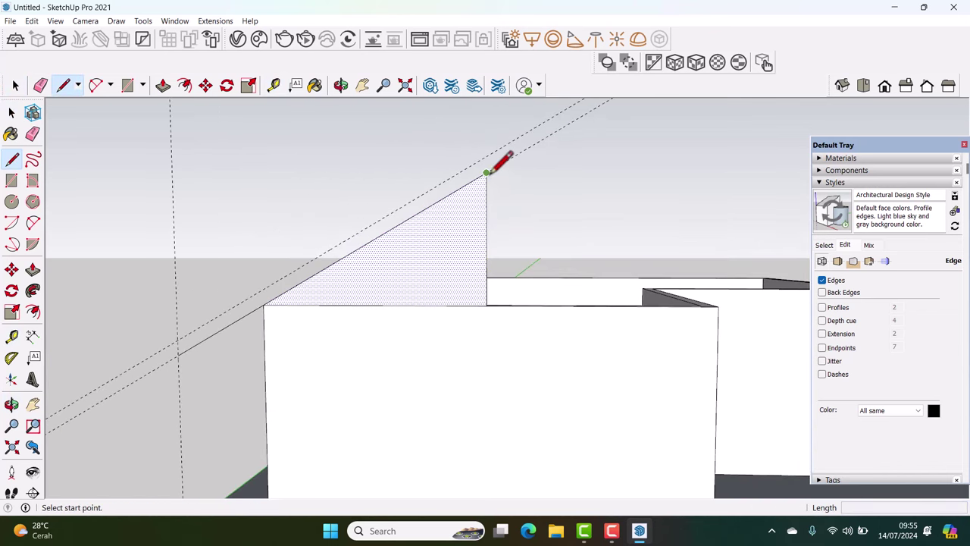
left_click(486, 173)
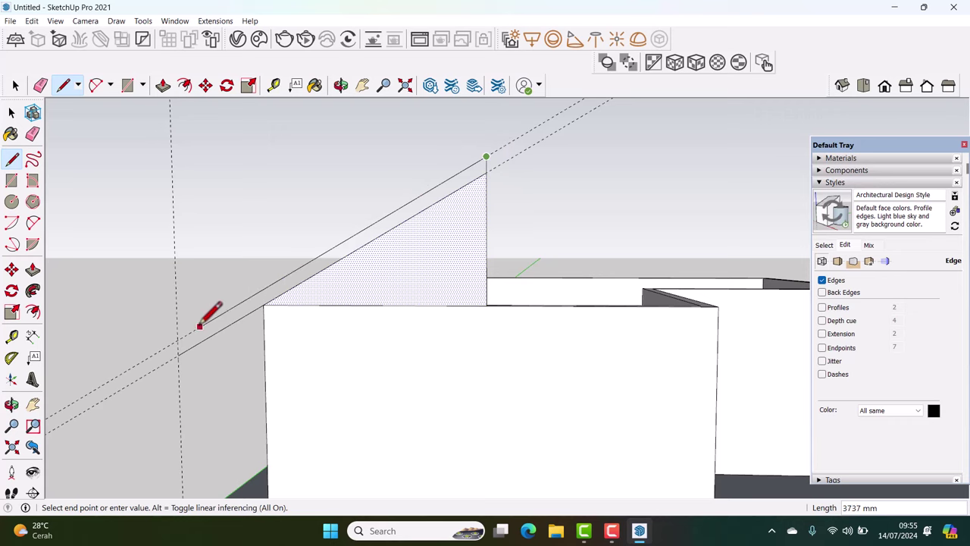
scroll(171, 343, "up", 1)
left_click(171, 343)
scroll(169, 368, "up", 1)
left_click(169, 367)
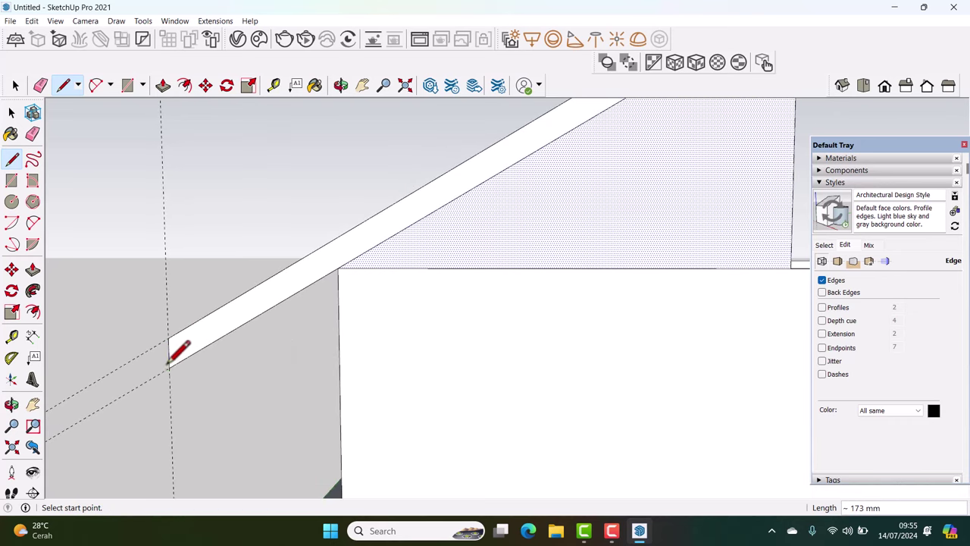
key("space")
scroll(176, 355, "up", 1)
scroll(193, 326, "up", 1)
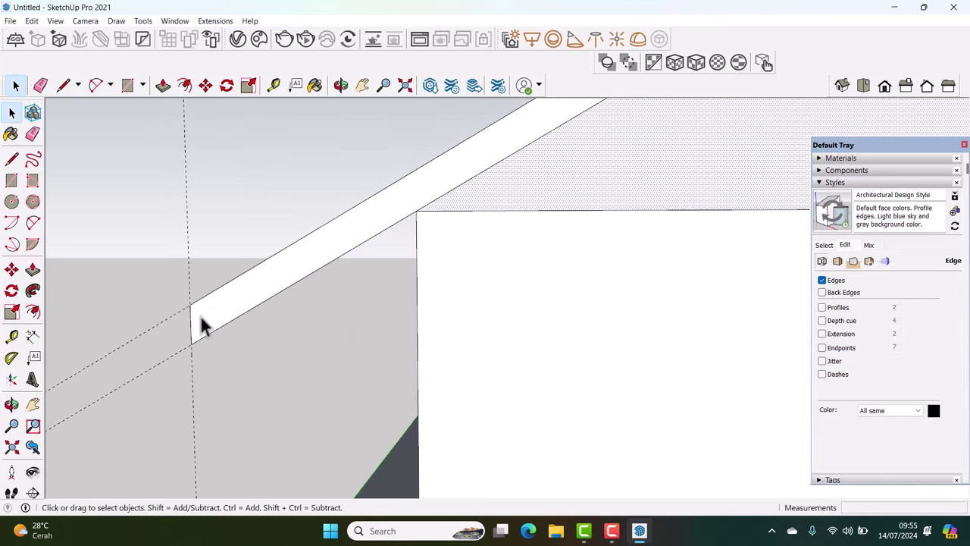
scroll(193, 311, "up", 1)
Check the hidden back edges, then draw an angled end cut across the rafter tip
key("k")
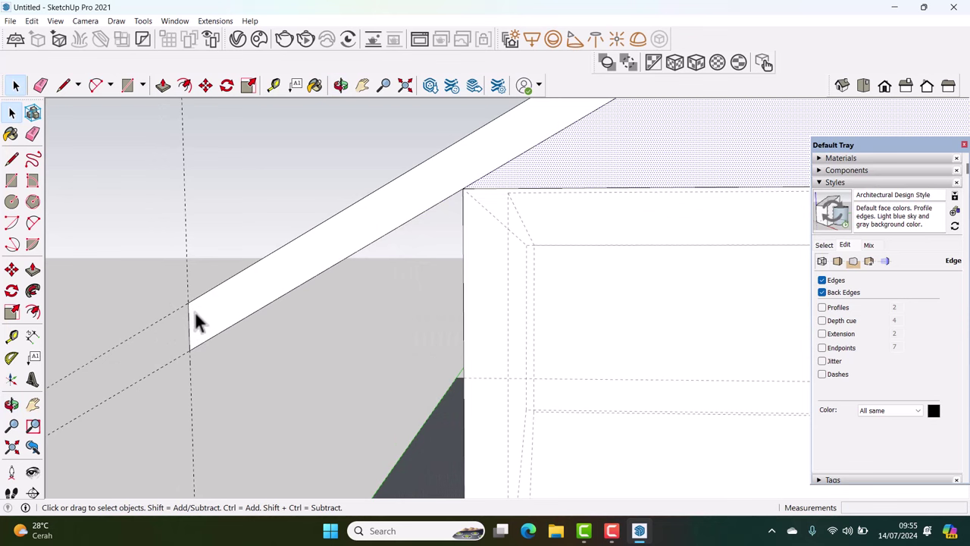
key("l")
key("k")
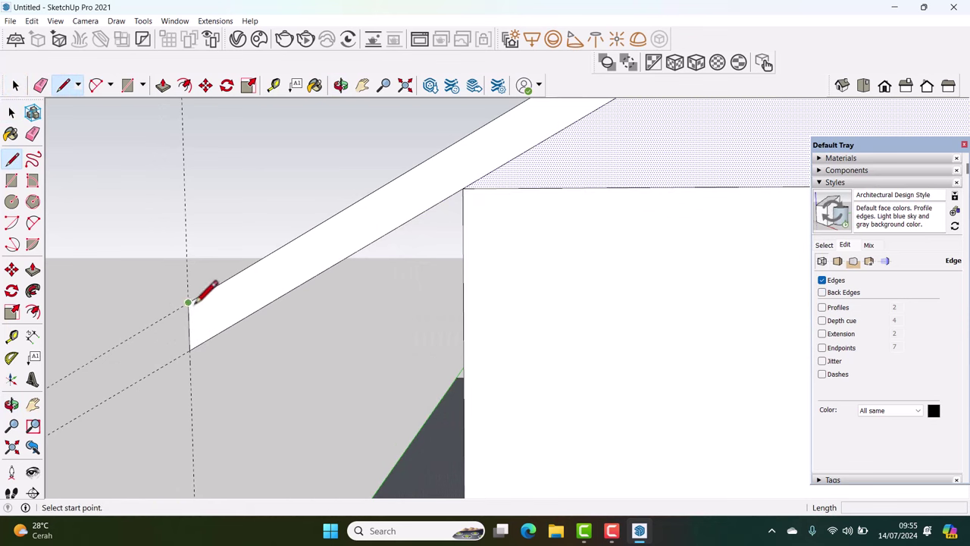
left_click(193, 301)
scroll(209, 337, "up", 1)
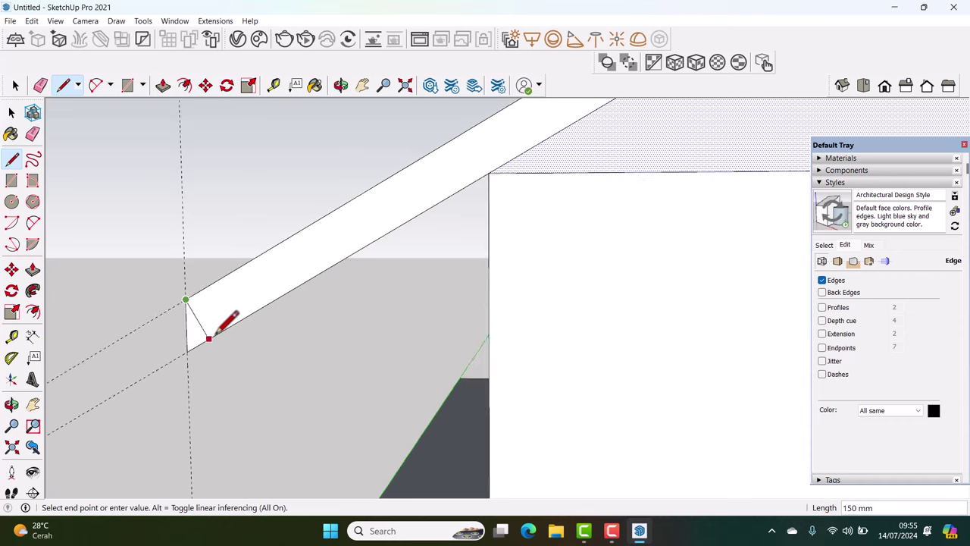
scroll(208, 338, "up", 2)
left_click(208, 338)
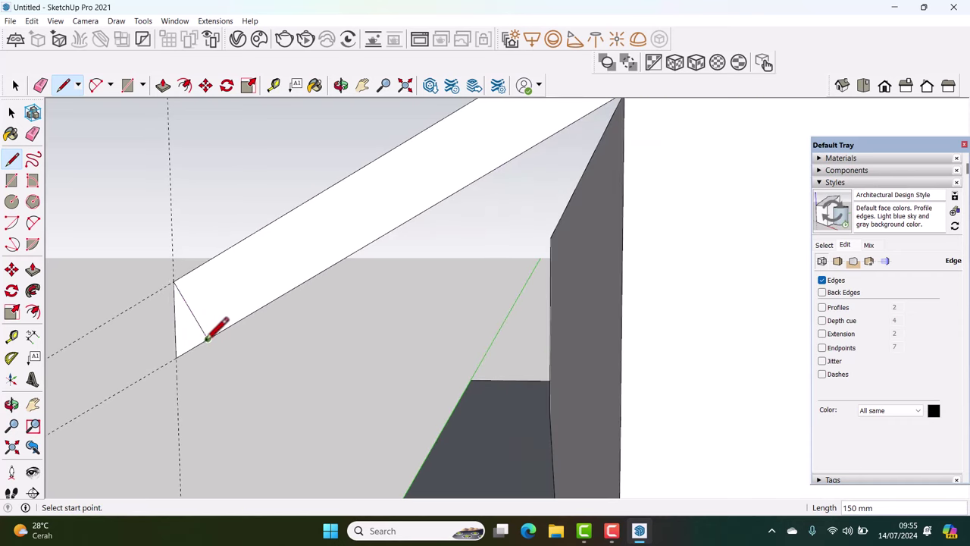
Erase the leftover guide edges near the rafter end
key("e")
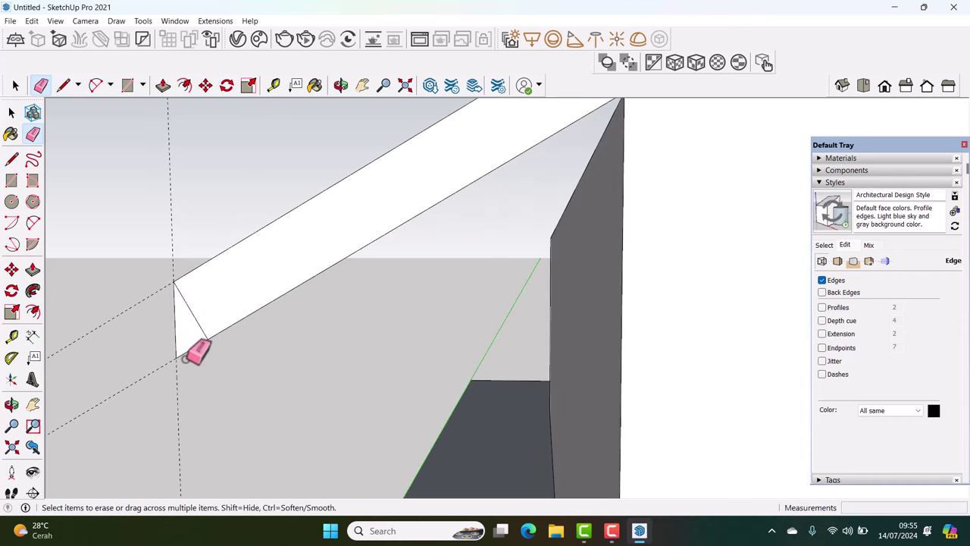
left_click_drag(174, 347, 176, 295)
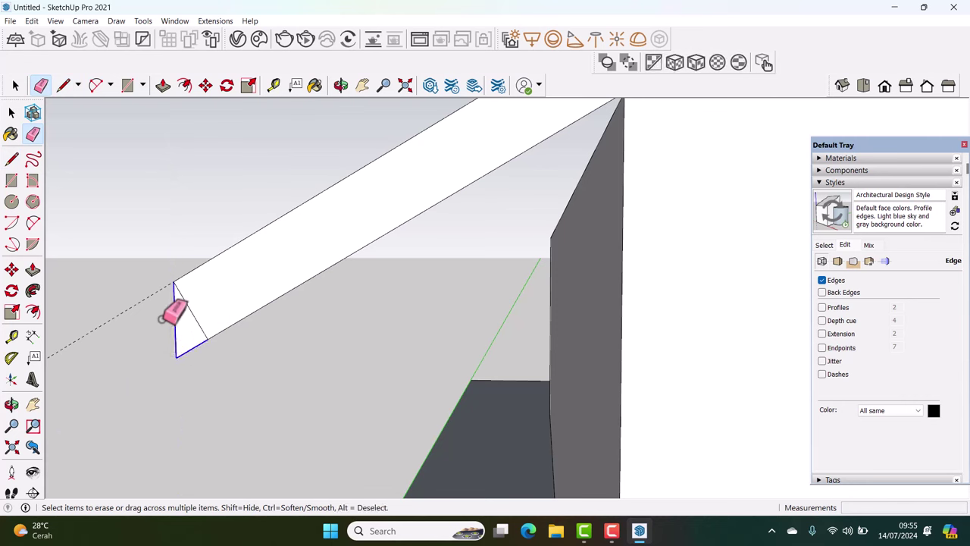
scroll(182, 299, "up", 1)
key("space")
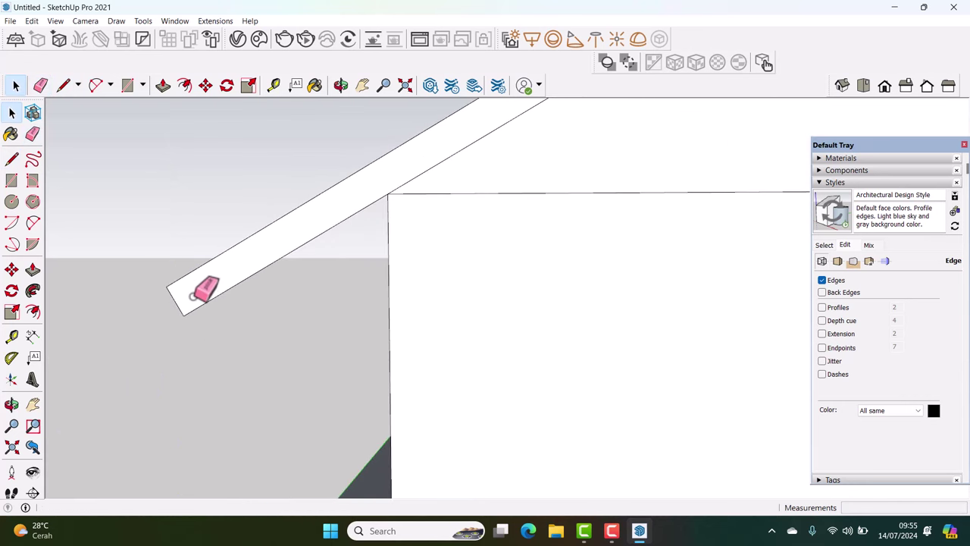
Place a guide 20 mm from the slab's end edge
key("l")
scroll(182, 312, "up", 2)
left_click(183, 315)
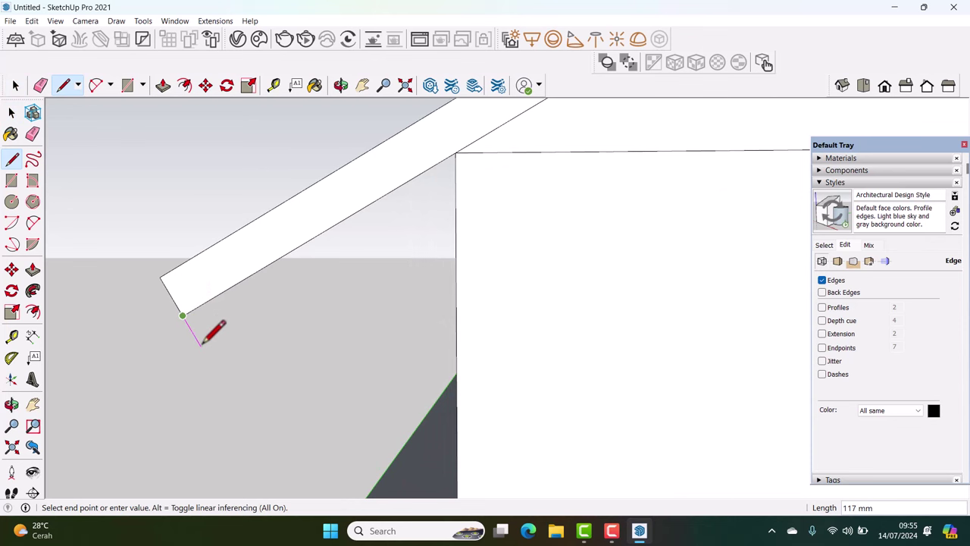
key("t")
left_click(199, 334)
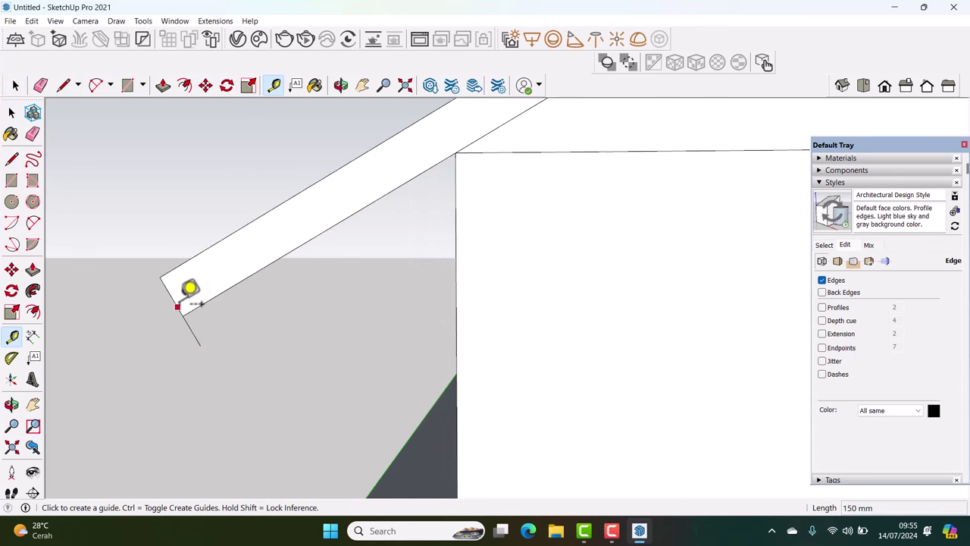
key("Return")
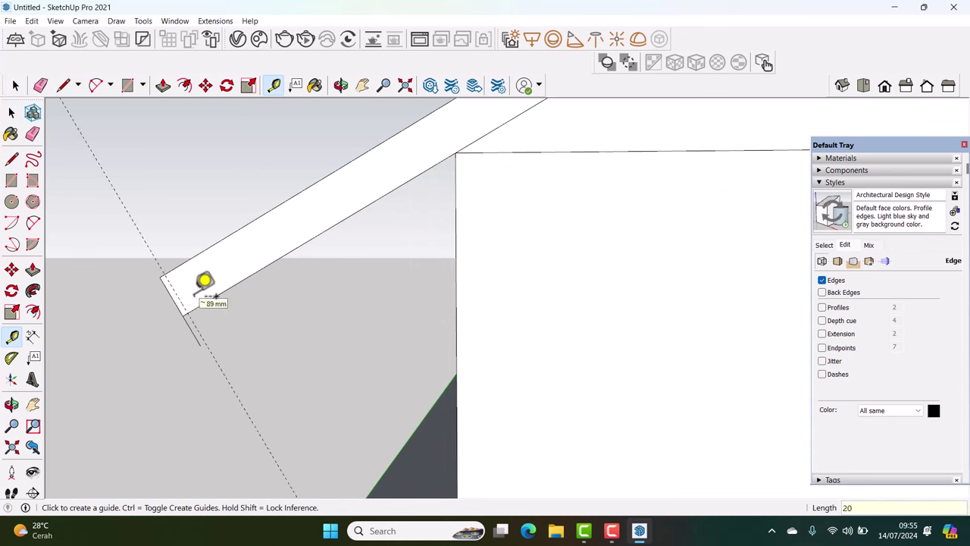
Draw the new slab end edge down to the 20 mm guide, closing the face
key("l")
scroll(191, 358, "up", 2)
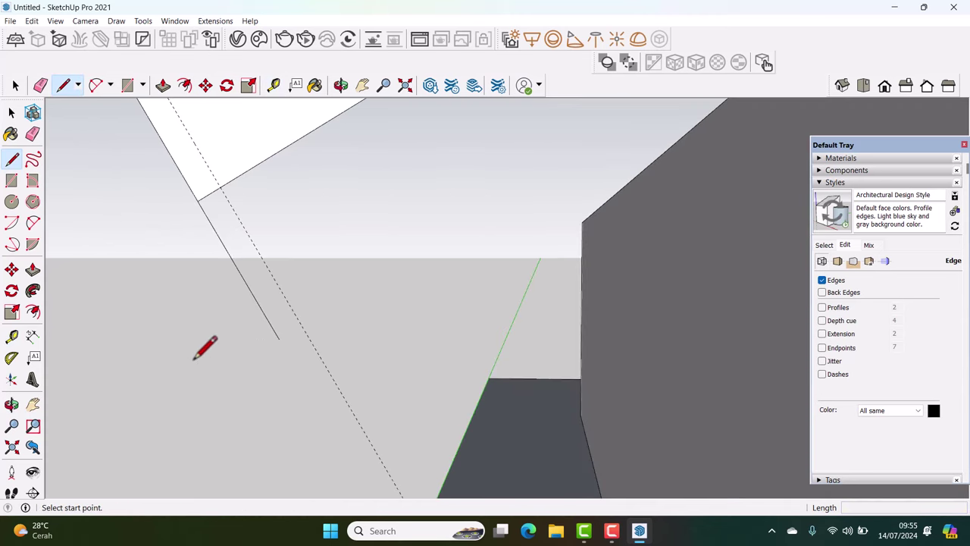
left_click(279, 339)
left_click(301, 328)
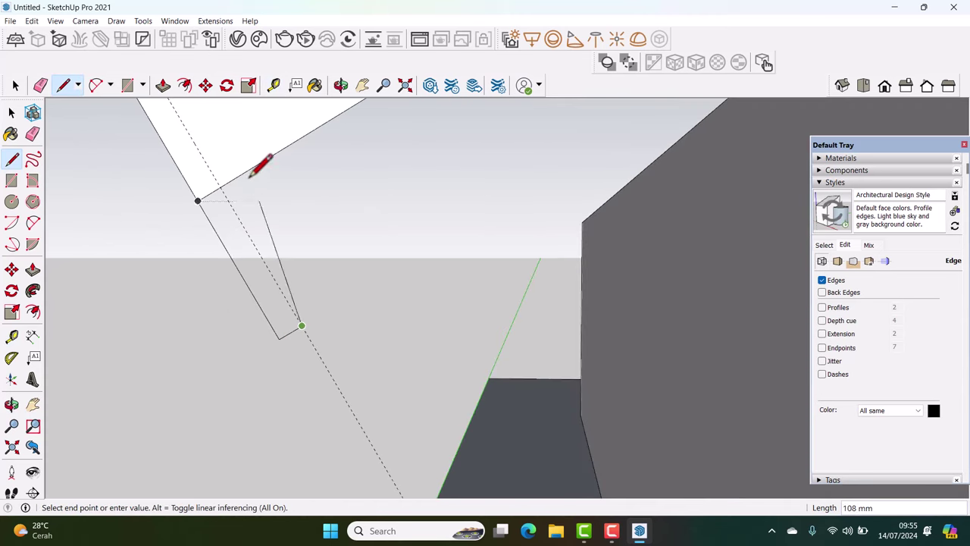
left_click(220, 187)
Orbit and pan to review the front gable and the inner walls
key("e")
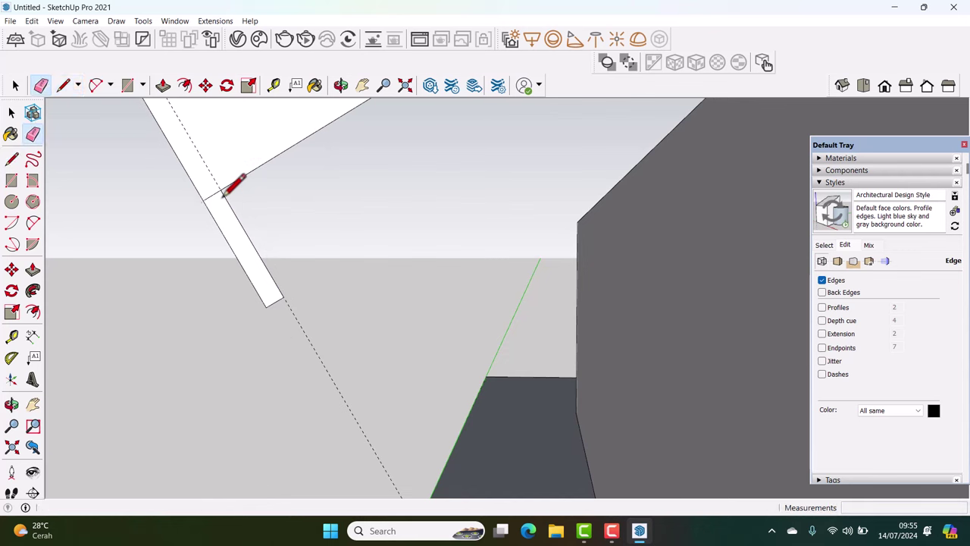
scroll(218, 183, "down", 1)
middle_click_drag(210, 177, 184, 216)
key("space")
middle_click_drag(309, 198, 308, 310, "shift")
scroll(308, 310, "up", 1)
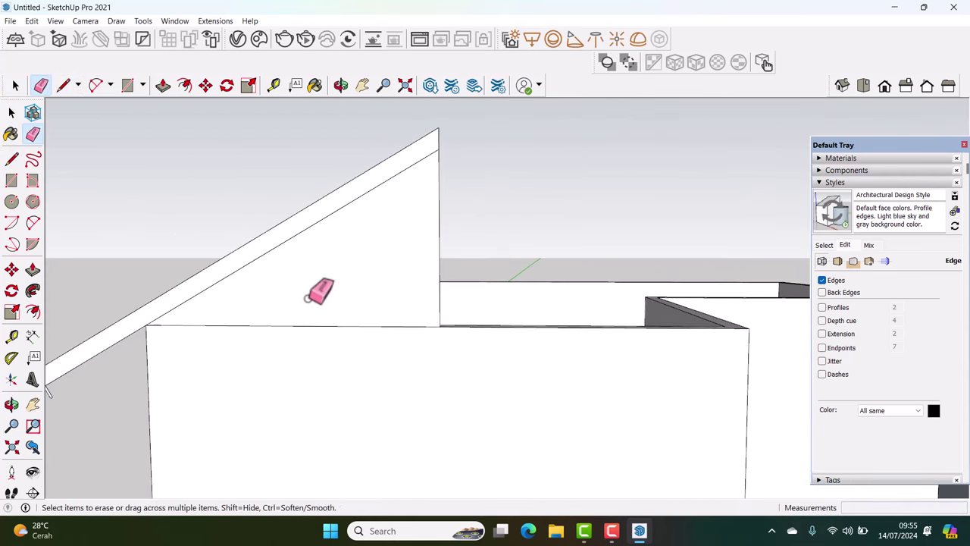
key("e")
scroll(320, 222, "up", 1)
scroll(310, 215, "down", 2)
key("space")
mouse_move(319, 249)
middle_mouse_down()
mouse_move(333, 267)
mouse_move(292, 318)
middle_mouse_up()
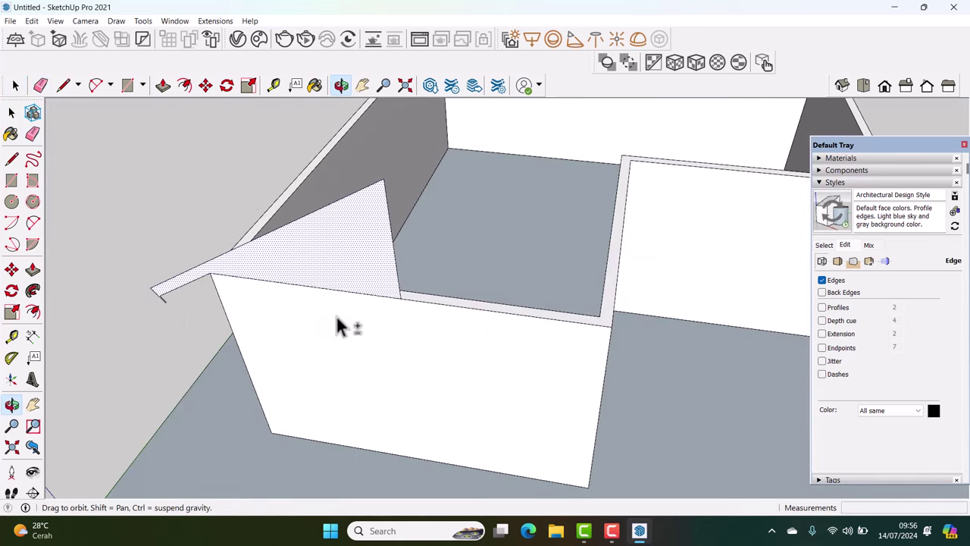
Draw the first roof rectangle over one wing's walls, corner to corner
key("r")
scroll(478, 322, "down", 2)
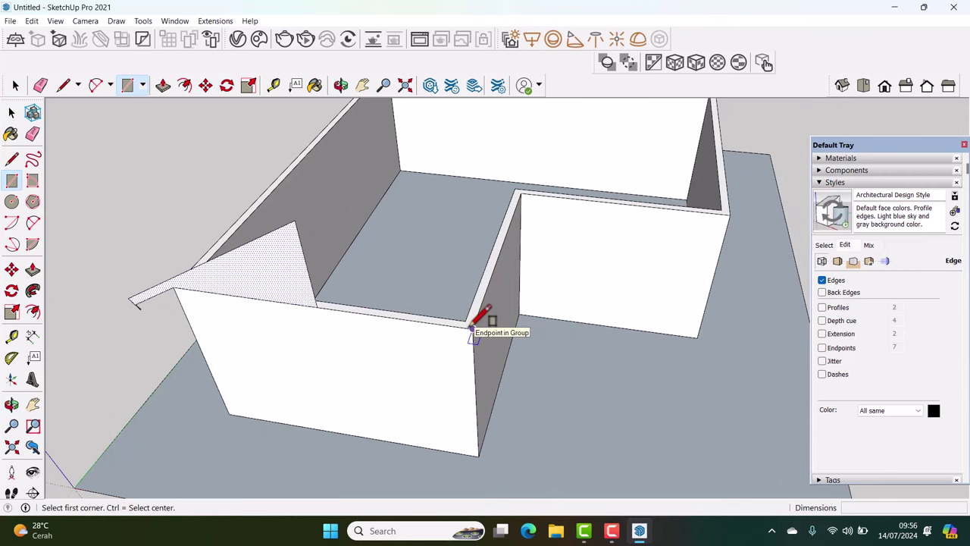
left_click(476, 325)
scroll(451, 303, "down", 2)
middle_click_drag(450, 287, 433, 281)
scroll(411, 184, "up", 3)
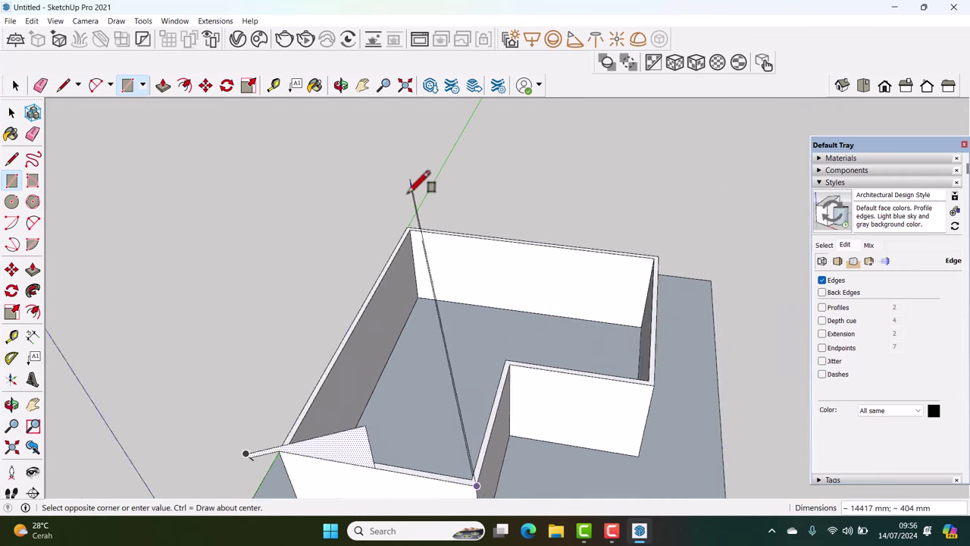
scroll(418, 217, "up", 3)
left_click(409, 222)
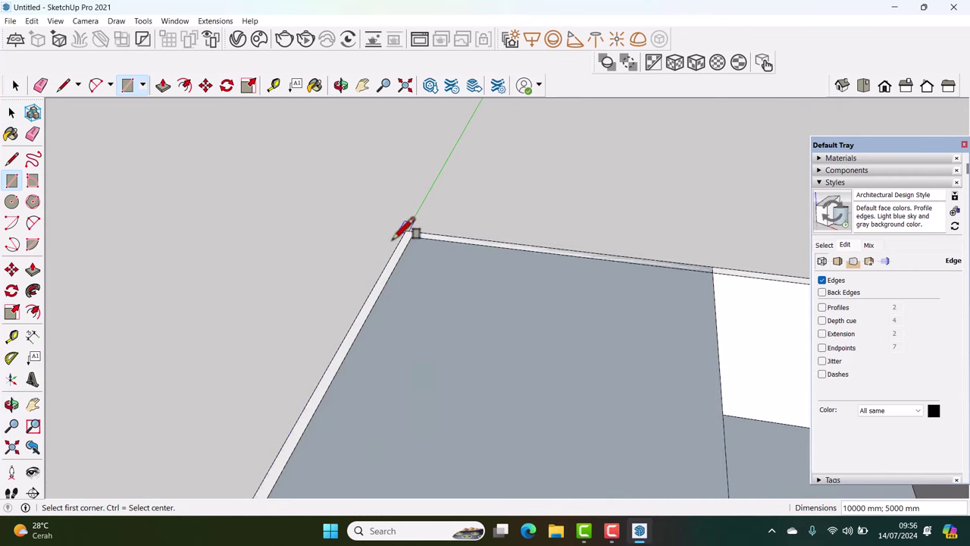
scroll(520, 335, "down", 2)
scroll(366, 311, "down", 1)
scroll(584, 409, "up", 2)
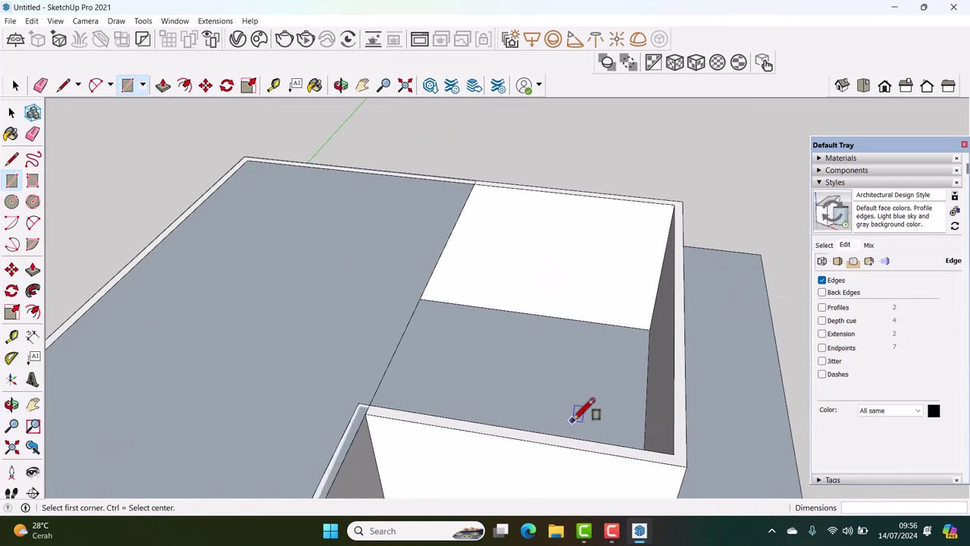
Draw a second rectangle over the other wing and erase the edge dividing them
left_click(695, 459)
scroll(491, 224, "up", 2)
scroll(489, 197, "up", 2)
left_click(482, 146)
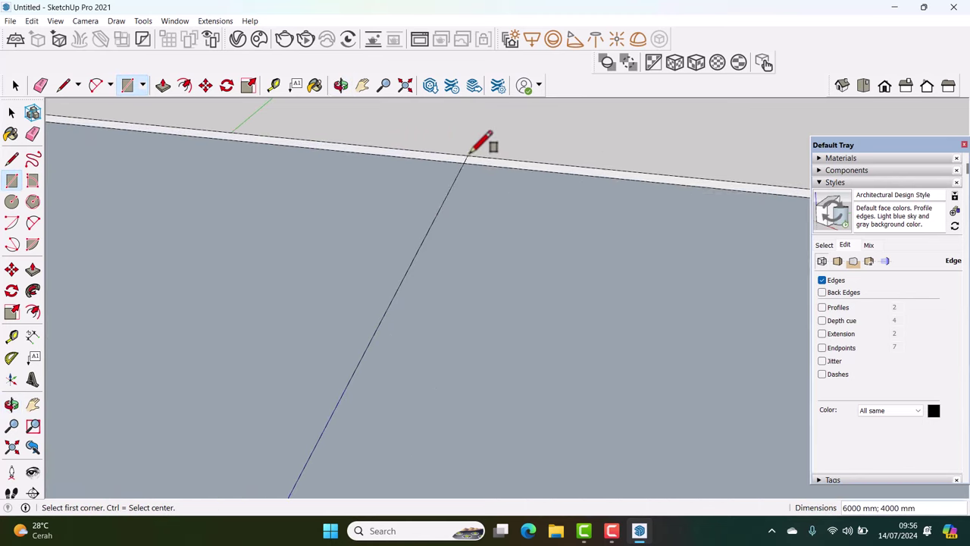
scroll(462, 163, "down", 1)
scroll(450, 181, "down", 2)
key("e")
left_click(433, 218)
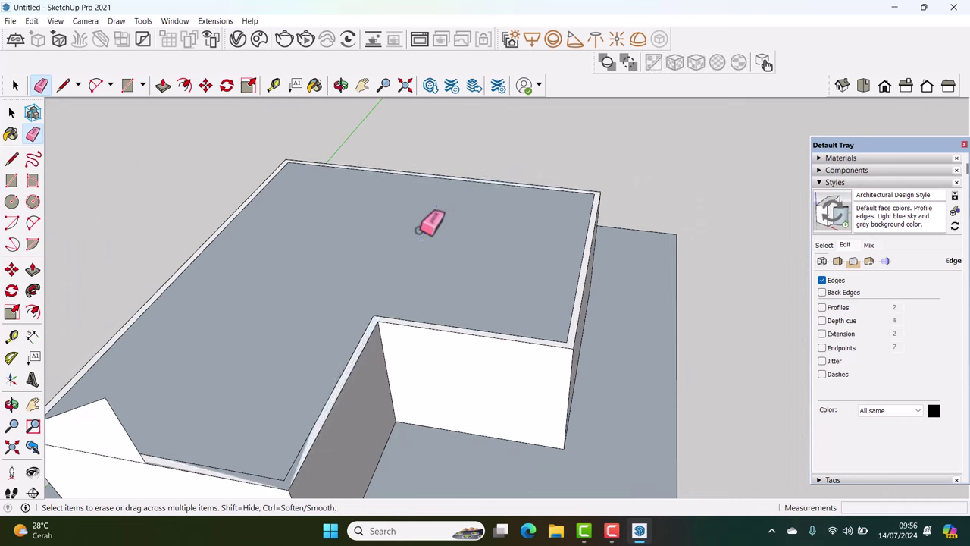
scroll(379, 265, "down", 2)
Select the L-shaped outline and sweep the gable profile around it with Follow Me
key("space")
left_click(259, 349)
scroll(260, 350, "up", 2)
scroll(359, 290, "up", 2)
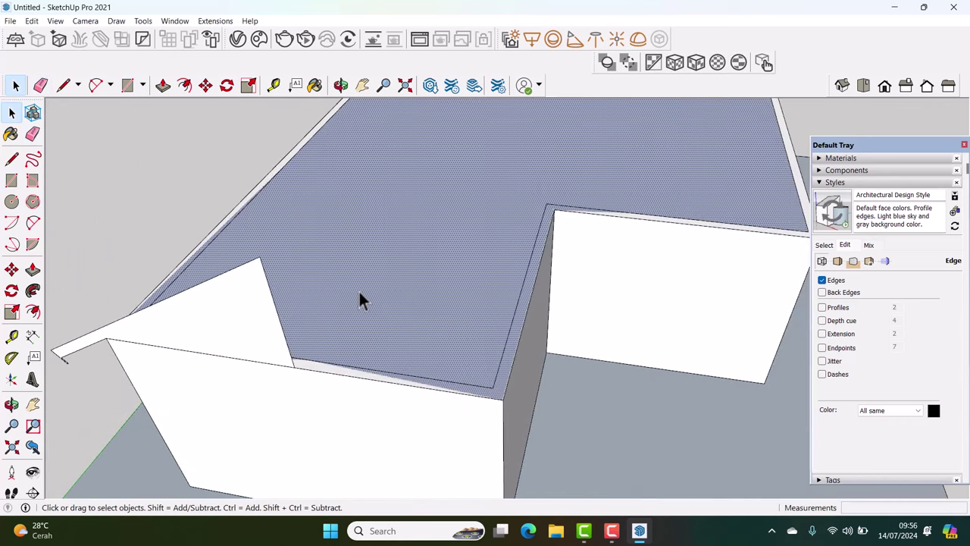
mouse_move(359, 289)
middle_mouse_down()
mouse_move(390, 234)
mouse_move(387, 252)
mouse_move(412, 277)
middle_mouse_up()
scroll(387, 253, "up", 1)
left_click(33, 291)
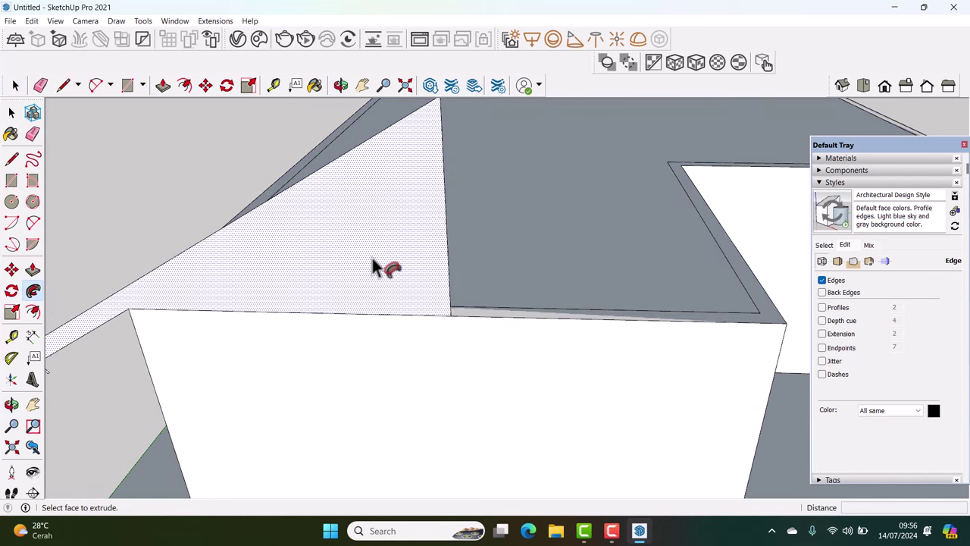
left_click(373, 260)
scroll(373, 268, "down", 5)
key("space")
mouse_move(409, 260)
middle_mouse_down()
mouse_move(331, 284)
mouse_move(374, 276)
mouse_move(277, 234)
mouse_move(399, 231)
mouse_move(322, 269)
mouse_move(271, 239)
mouse_move(288, 271)
middle_mouse_up()
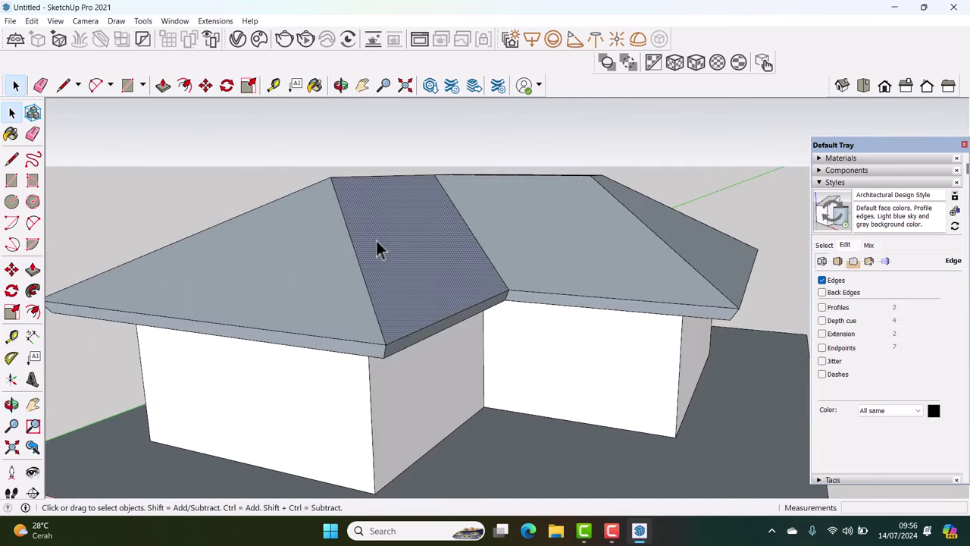
Close a new face across the gap at the roof junction
middle_click_drag(375, 238, 347, 346)
scroll(518, 220, "up", 3)
mouse_move(517, 222)
middle_mouse_down()
mouse_move(429, 265)
mouse_move(201, 288)
mouse_move(331, 297)
mouse_move(336, 325)
mouse_move(336, 305)
mouse_move(331, 312)
middle_mouse_up()
scroll(428, 264, "up", 2)
key("l")
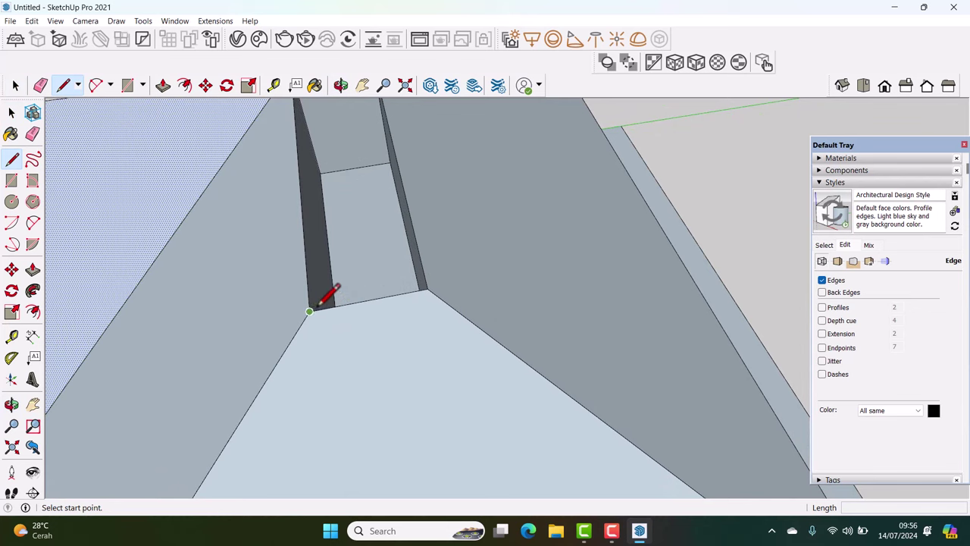
left_click(309, 311)
left_click(427, 288)
key("space")
left_click(369, 294)
Pull the gap face up into a box
key("p")
left_click(368, 298)
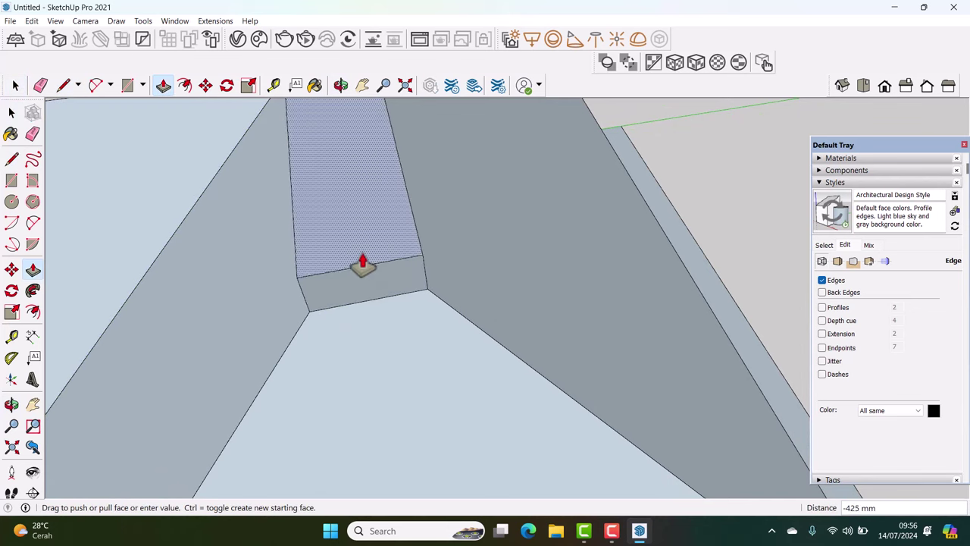
middle_click_drag(361, 265, 361, 144)
scroll(356, 146, "up", 2)
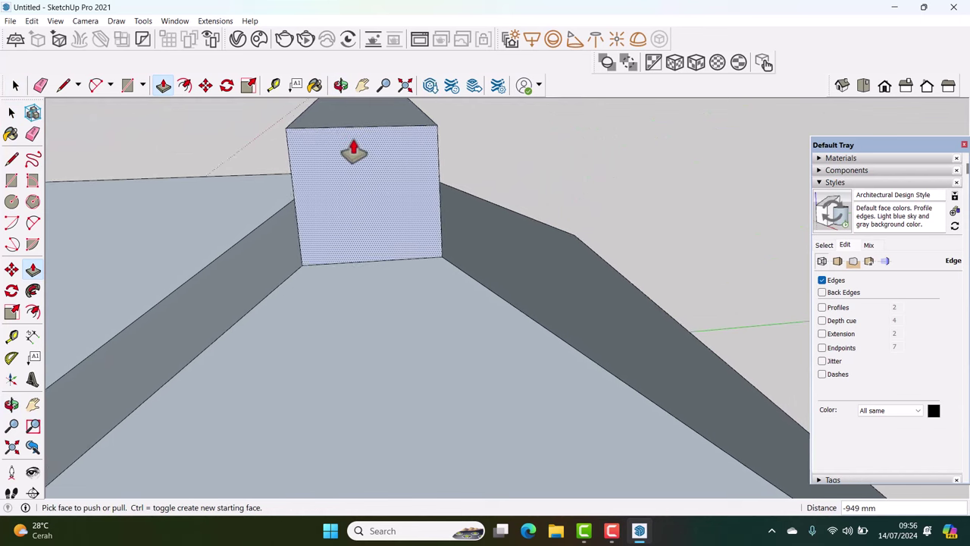
left_click(351, 147)
Add a 30° protractor guide from the box's bottom corner
left_click(14, 355)
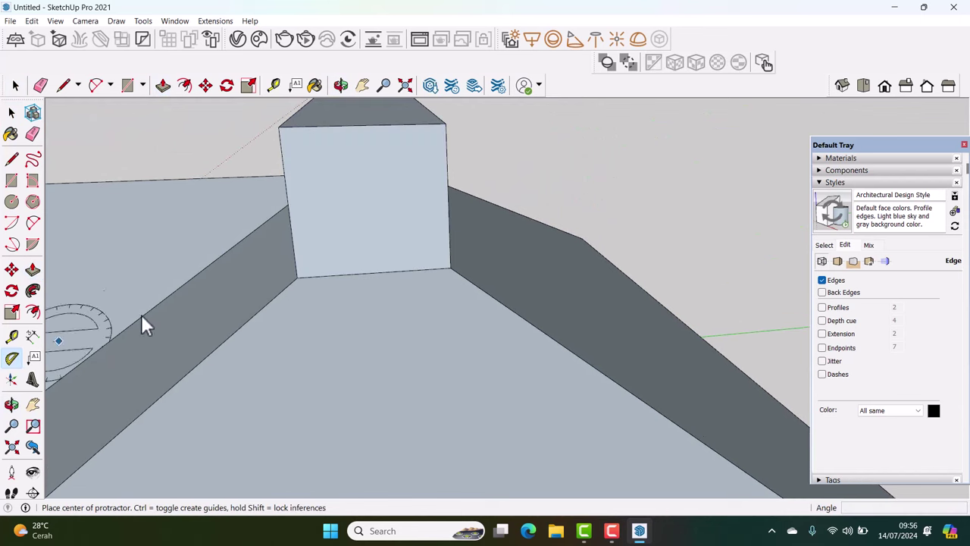
left_click(298, 278)
left_click(354, 273)
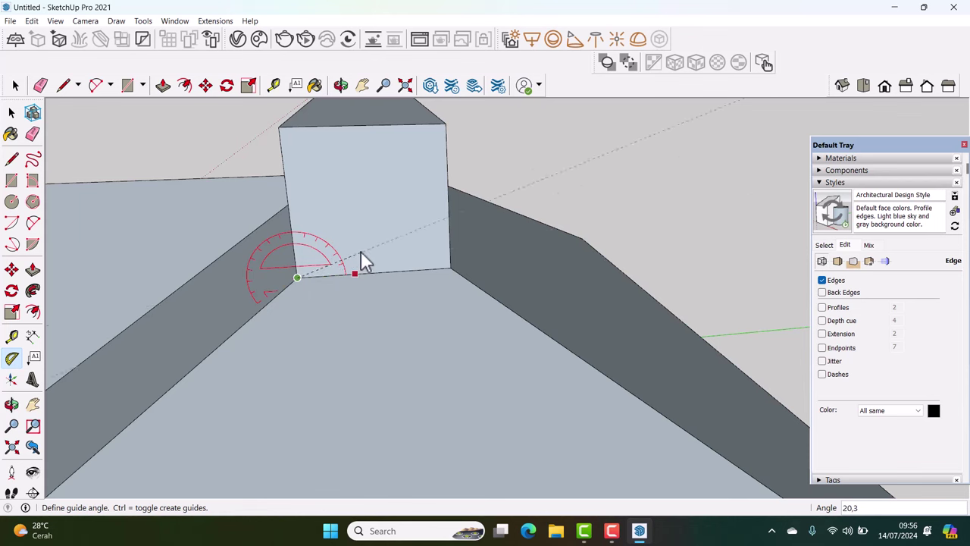
type("30")
key("Return")
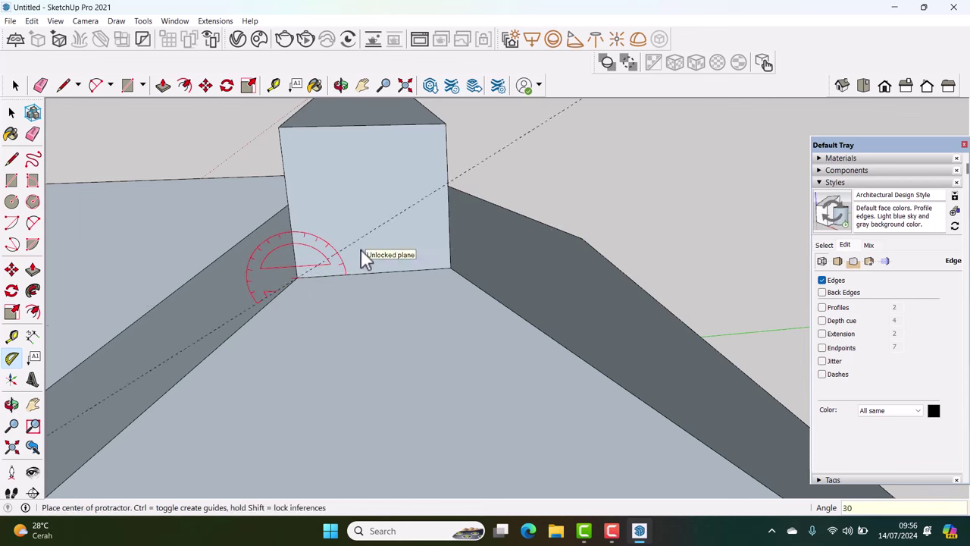
Draw the vertical and 30° slope lines on the box and delete the parts above
key("l")
left_click(375, 272)
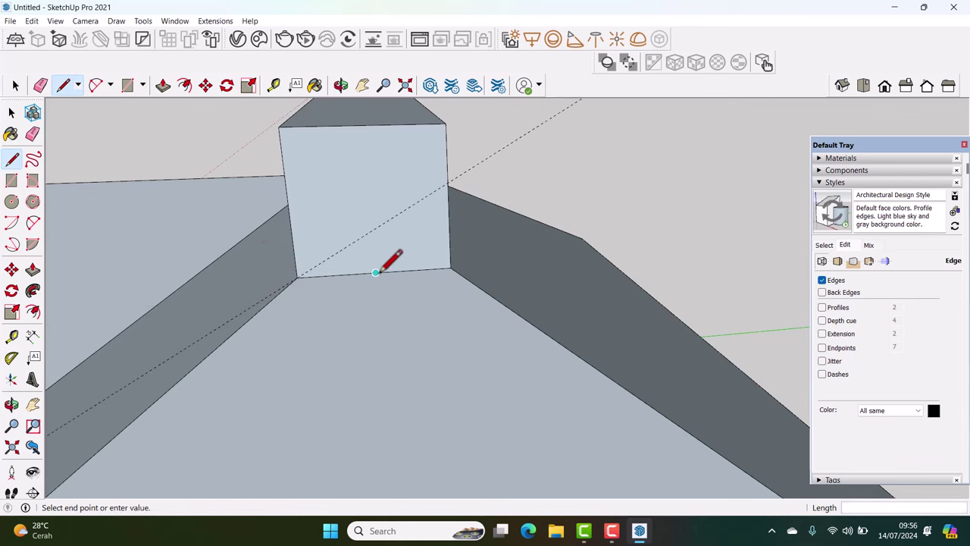
left_click(372, 231)
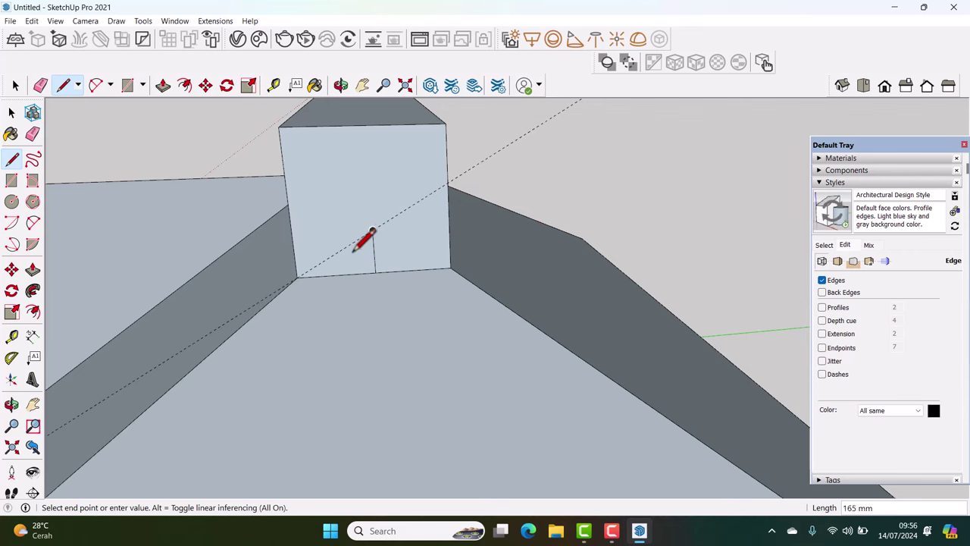
left_click(297, 278)
middle_click_drag(297, 278, 381, 188)
key("space")
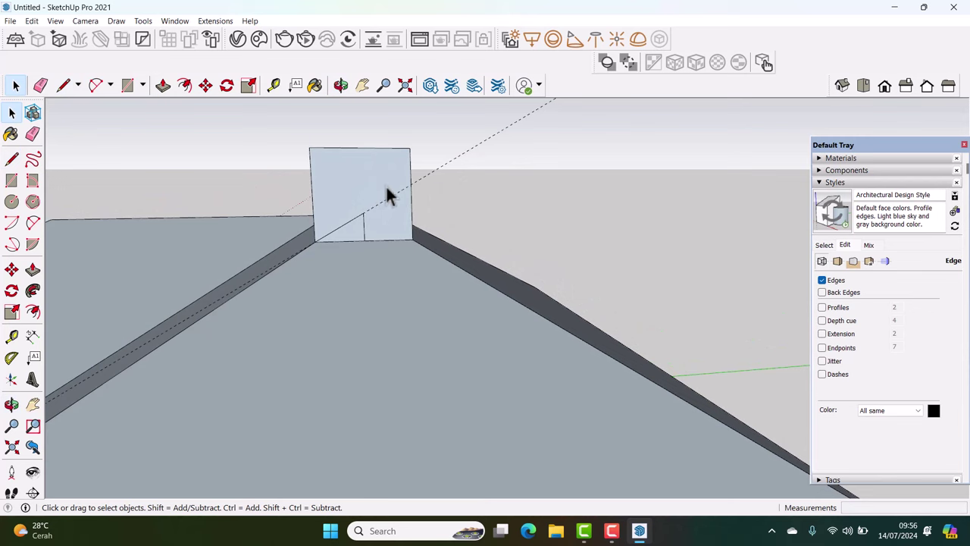
left_click_drag(264, 109, 266, 111)
key("Delete")
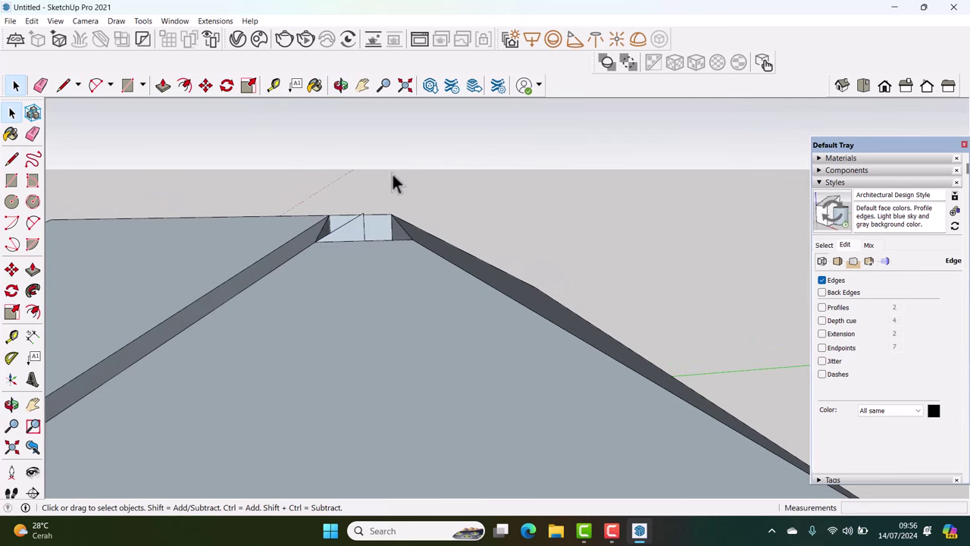
middle_click_drag(393, 182, 310, 315)
scroll(326, 296, "up", 3)
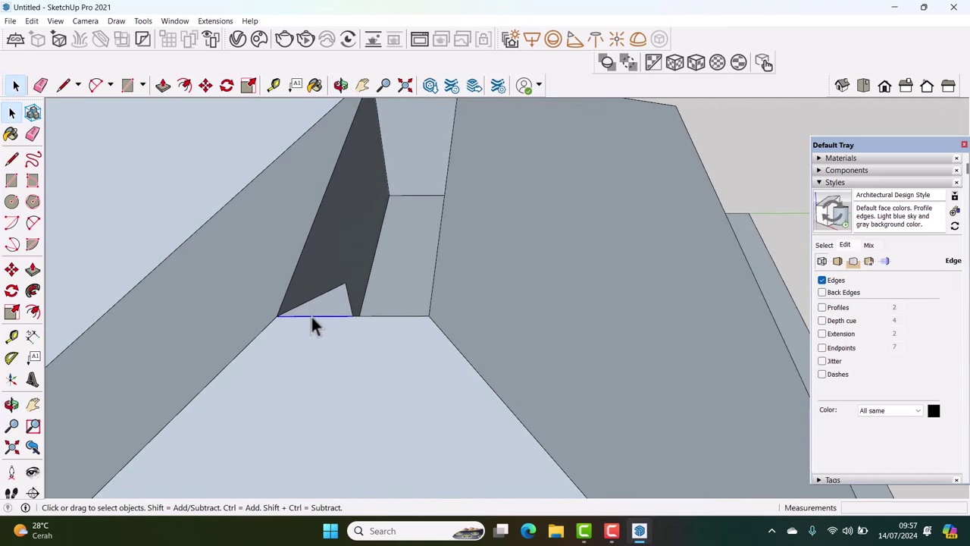
Select the notch edges as a path and sweep the triangular face along them
left_click(301, 266)
scroll(303, 264, "down", 1)
left_click(302, 252)
middle_click_drag(303, 252, 353, 222)
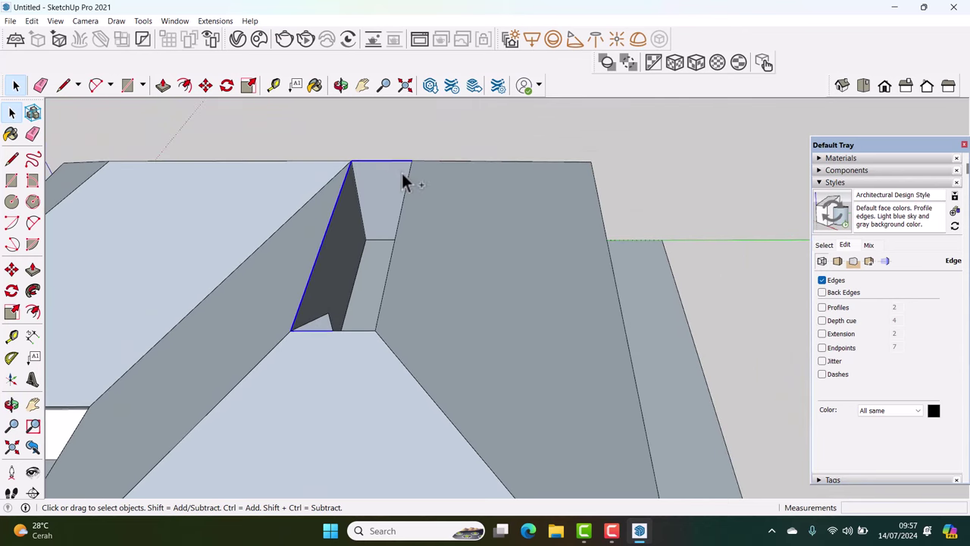
left_click(405, 184, "ctrl")
scroll(323, 332, "up", 2)
mouse_move(322, 341)
middle_mouse_down()
mouse_move(156, 333)
mouse_move(44, 293)
middle_mouse_up()
left_click(34, 291)
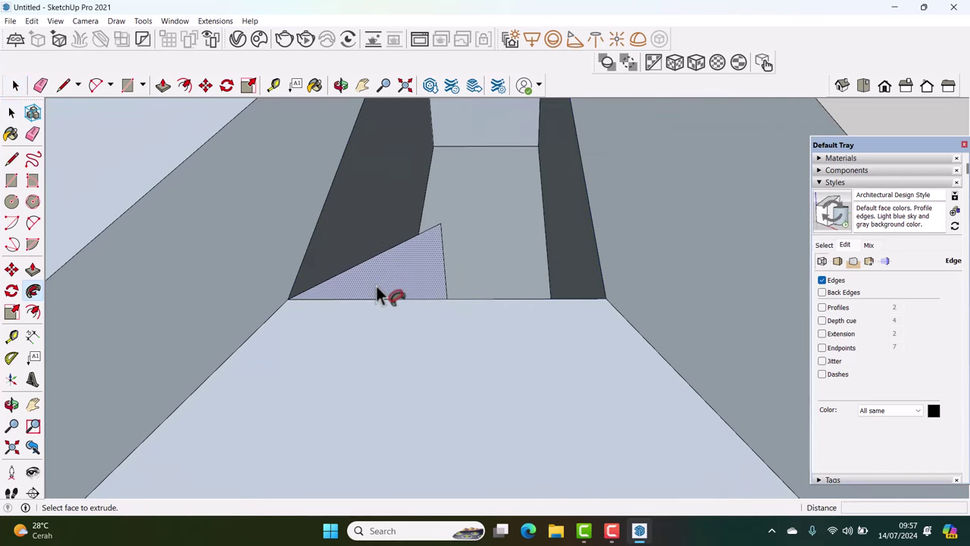
left_click(375, 286)
mouse_move(376, 286)
middle_mouse_down()
mouse_move(359, 301)
mouse_move(383, 303)
middle_mouse_up()
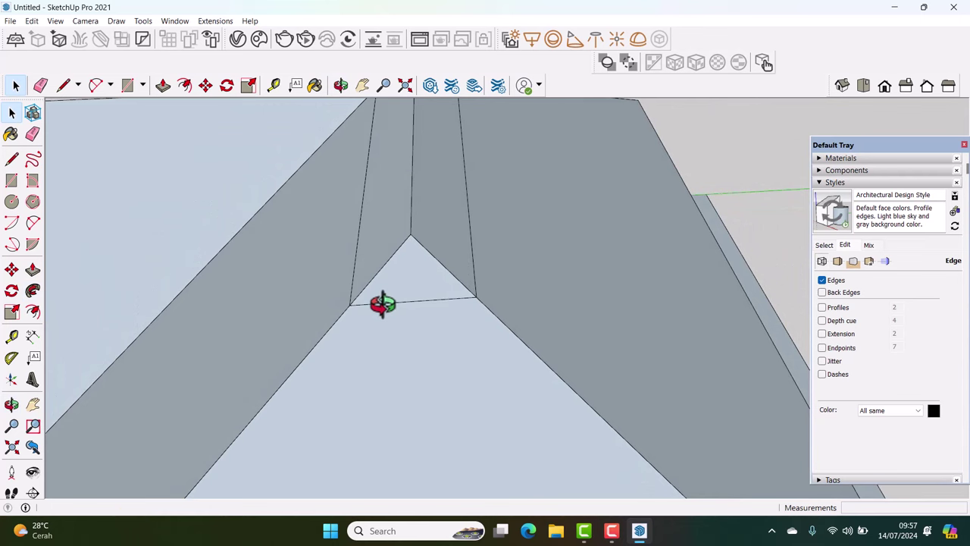
Erase the four leftover slot edges and orbit around the finished roof
key("e")
left_click(394, 302)
left_click(353, 274)
left_click(436, 300)
left_click(471, 273)
mouse_move(487, 264)
middle_mouse_down()
mouse_move(476, 199)
mouse_move(432, 251)
mouse_move(402, 347)
mouse_move(608, 303)
mouse_move(509, 235)
middle_mouse_up()
key("space")
scroll(509, 235, "up", 2)
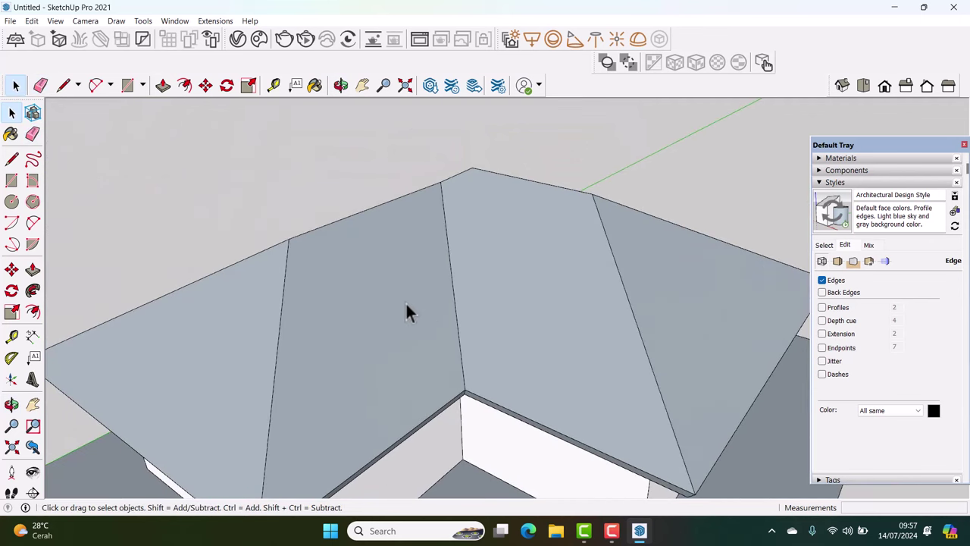
Hide the left-middle roof face and its neighbouring roof face
left_click(406, 310)
left_click(543, 276, "ctrl")
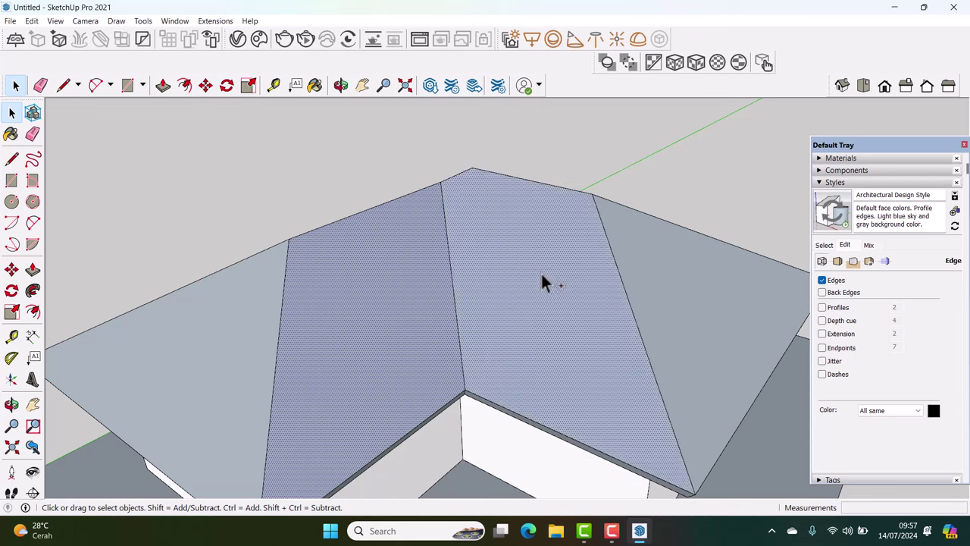
right_click(497, 225)
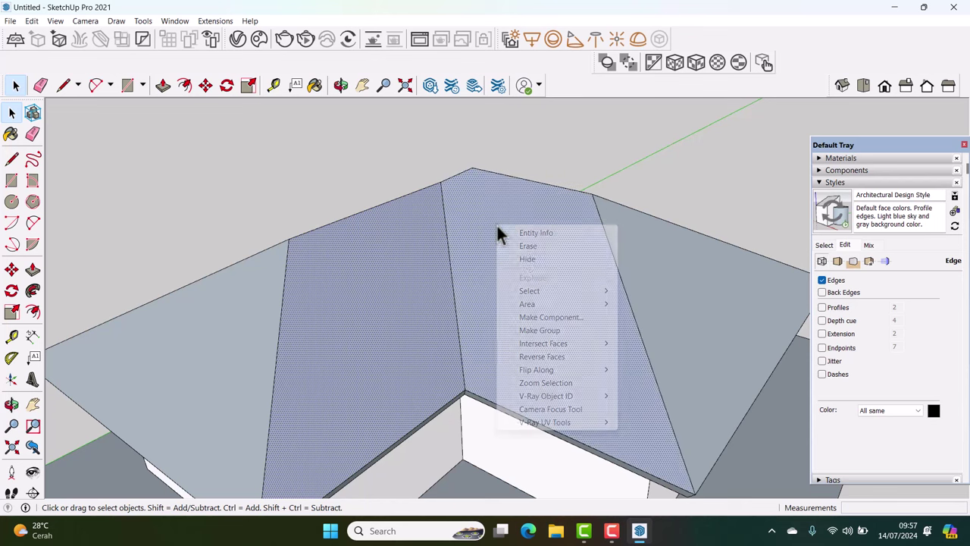
left_click(531, 261)
Erase the interior shelf's vertical and right edges and the stray edges at the wall corner
mouse_move(523, 290)
middle_mouse_down()
mouse_move(505, 289)
mouse_move(543, 268)
middle_mouse_up()
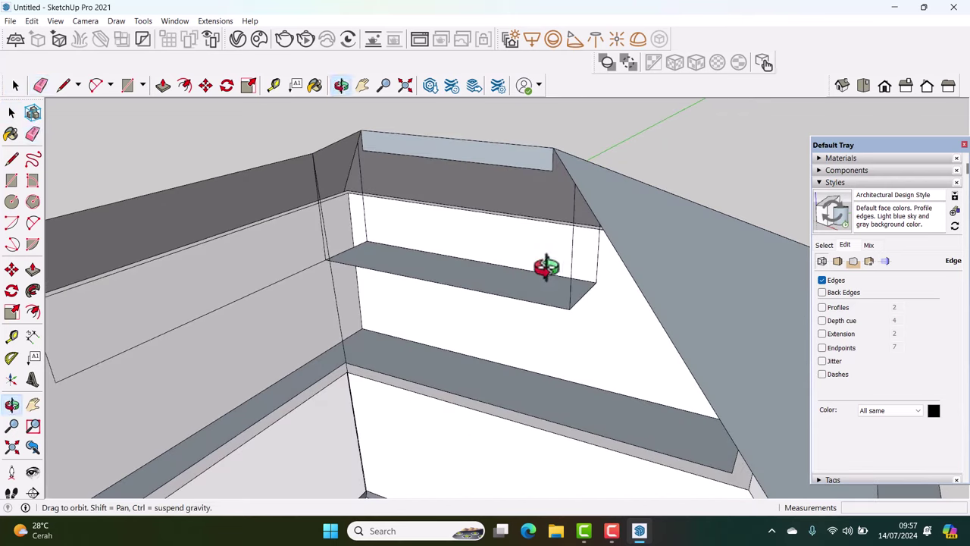
scroll(573, 283, "up", 2)
mouse_move(567, 308)
left_mouse_down()
mouse_move(611, 277)
mouse_move(551, 288)
mouse_move(548, 299)
left_mouse_up()
scroll(337, 241, "up", 2)
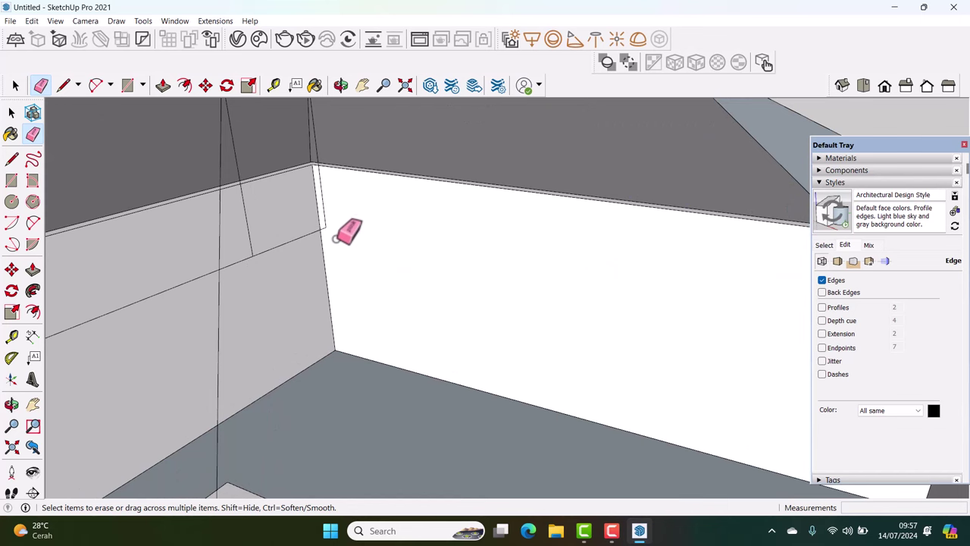
left_click_drag(329, 234, 271, 254)
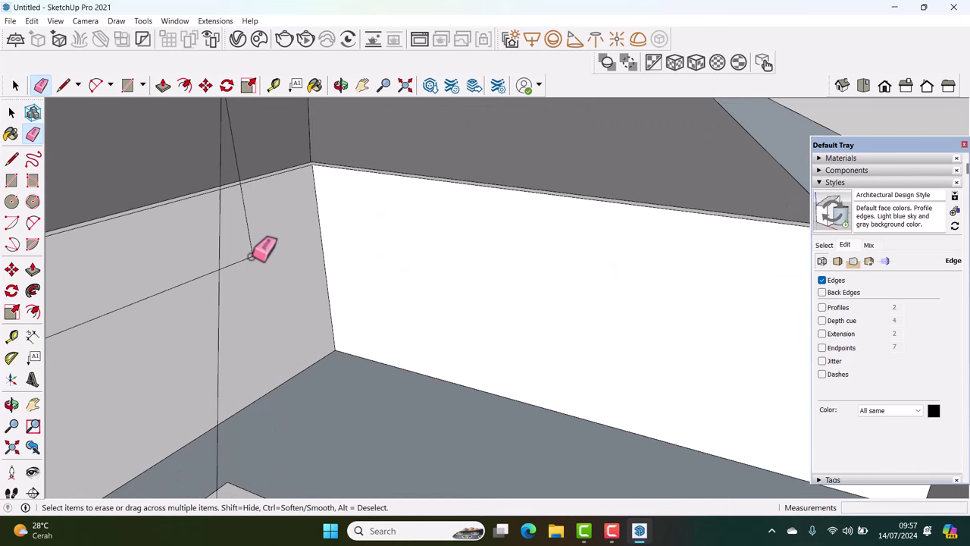
scroll(292, 253, "down", 3)
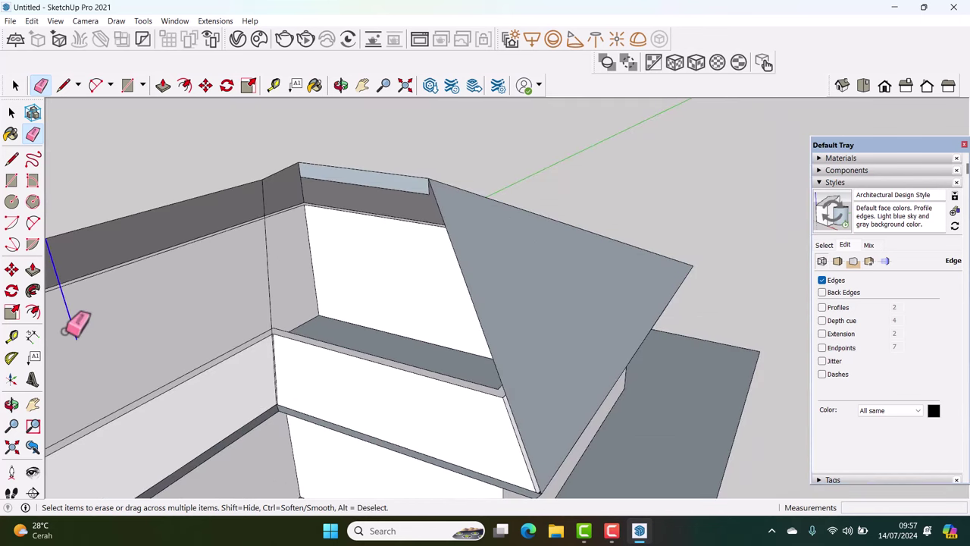
scroll(353, 189, "up", 3)
Erase the light-blue strip along the wall top beneath the roof
middle_click_drag(353, 188, 553, 195)
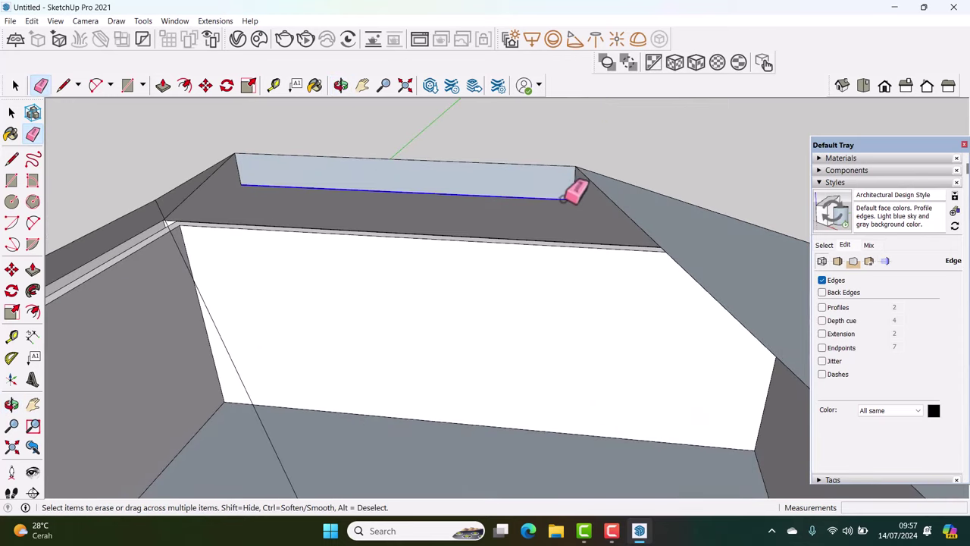
left_click_drag(585, 188, 253, 190)
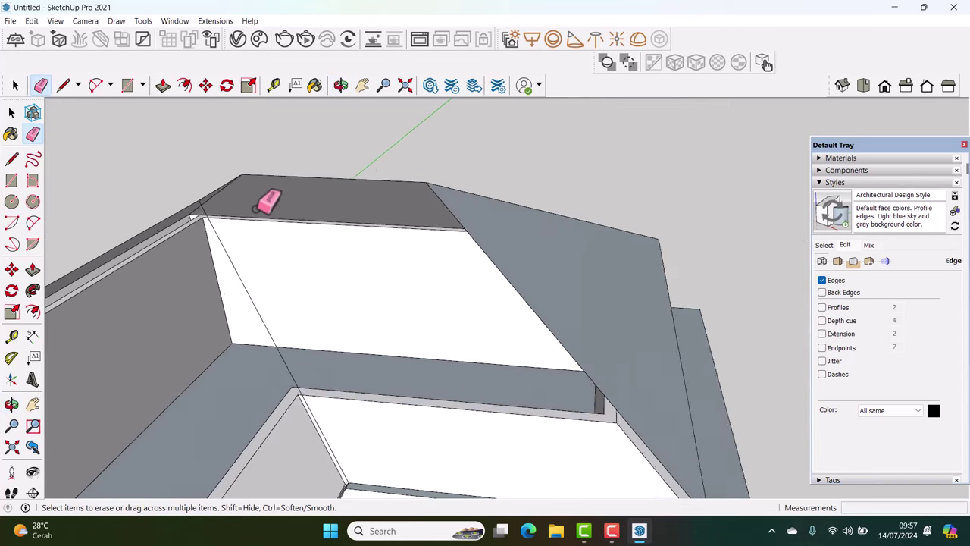
scroll(266, 199, "down", 3)
key("space")
scroll(259, 224, "up", 2)
scroll(259, 224, "up", 1)
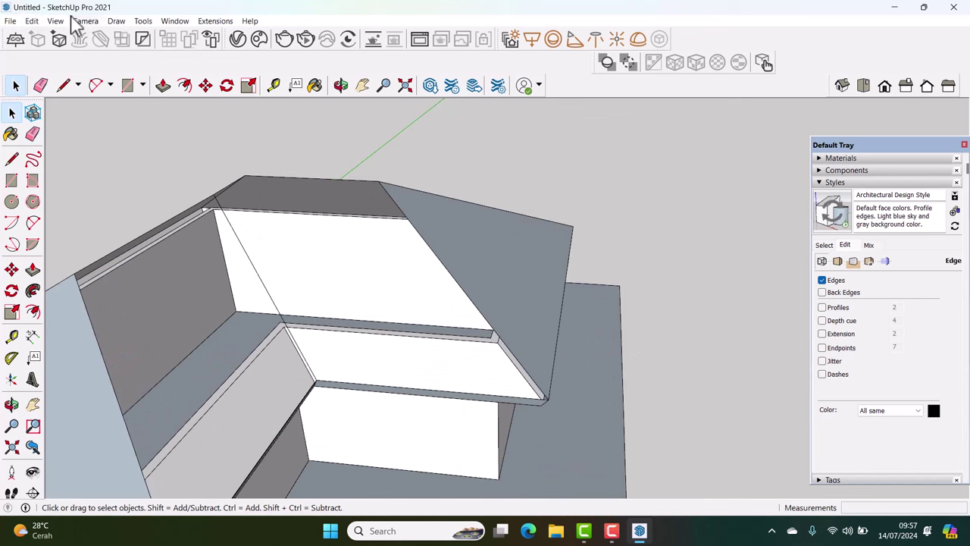
Unhide all hidden roof faces, then select the entire connected roof for grouping
left_click(32, 22)
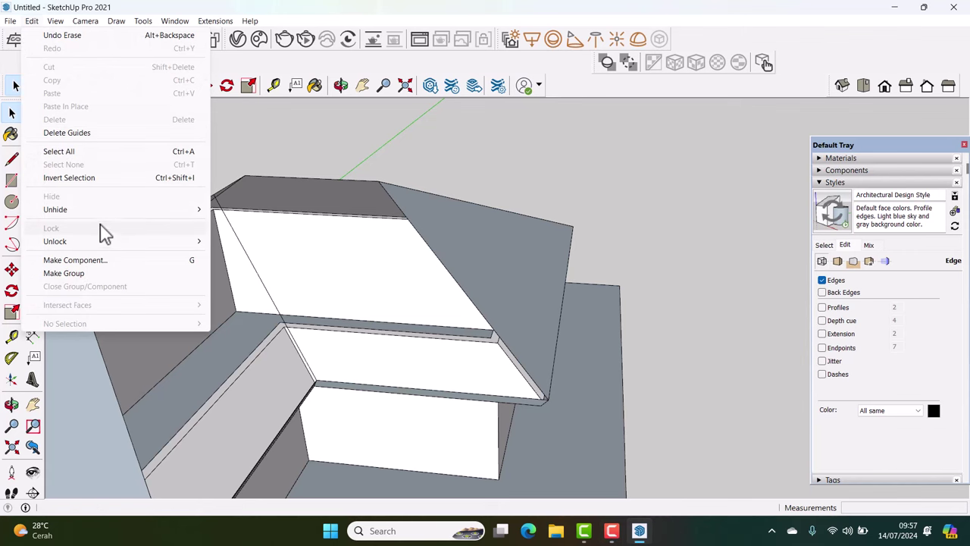
mouse_move(55, 209)
left_click(235, 235)
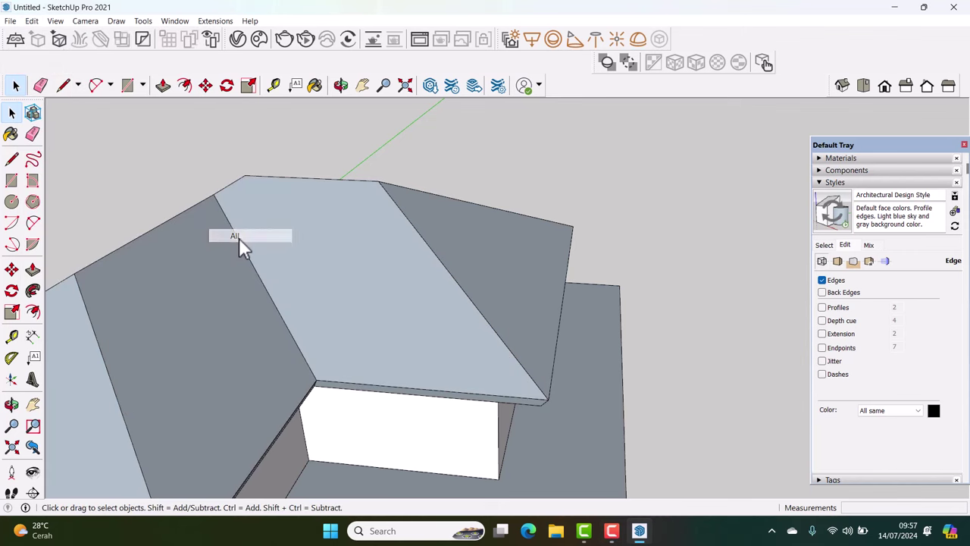
mouse_move(307, 289)
middle_mouse_down()
mouse_move(377, 220)
mouse_move(264, 310)
middle_mouse_up()
triple_click(264, 306)
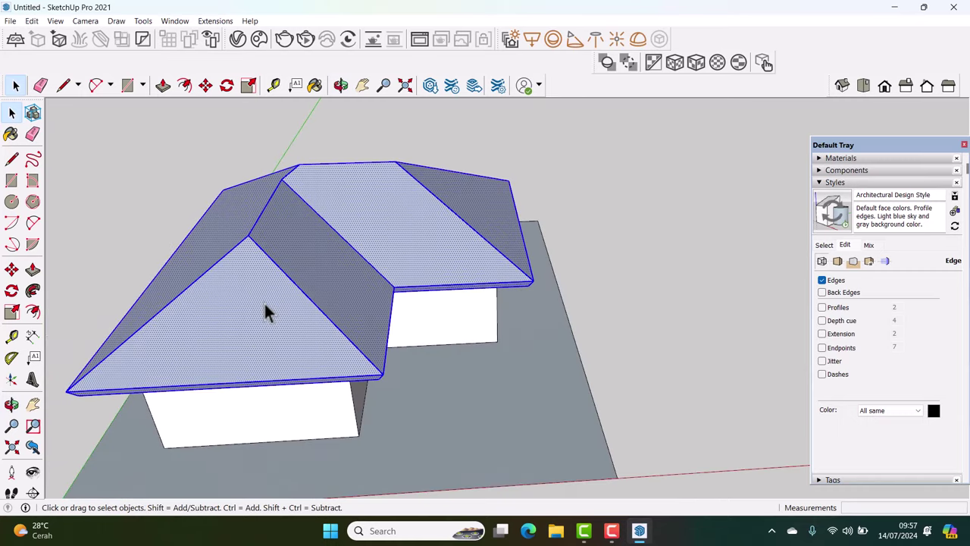
right_click(264, 306)
Group the selected roof geometry and convert the group into a component
left_click(325, 180)
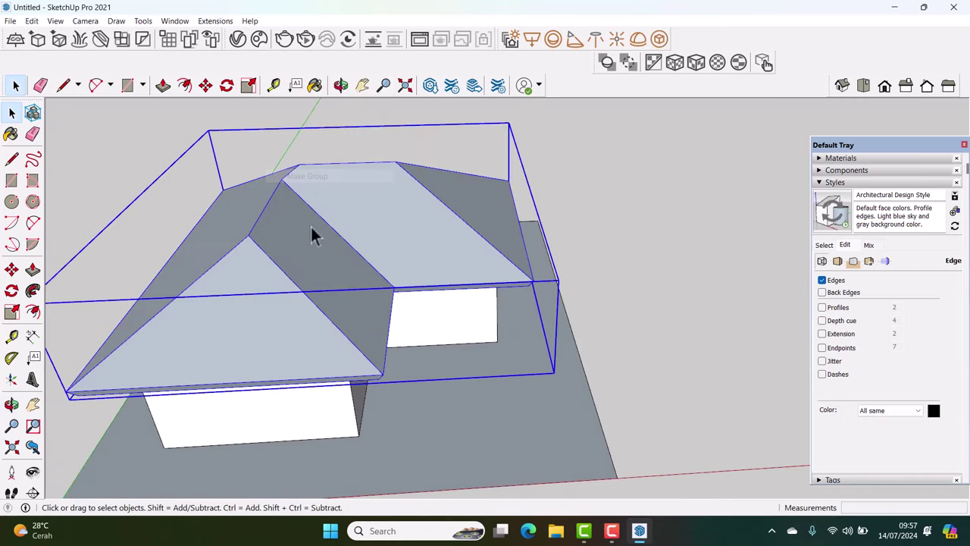
right_click(262, 279)
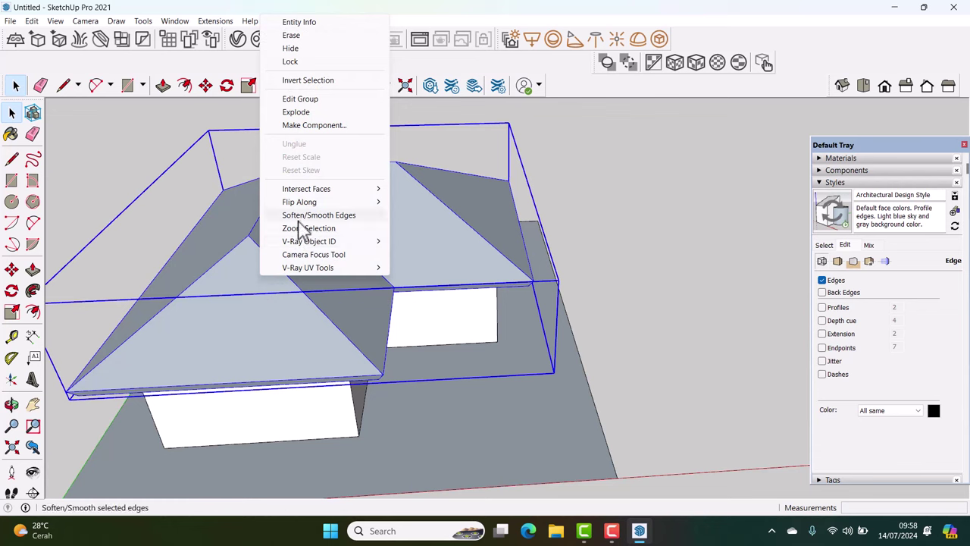
left_click(319, 135)
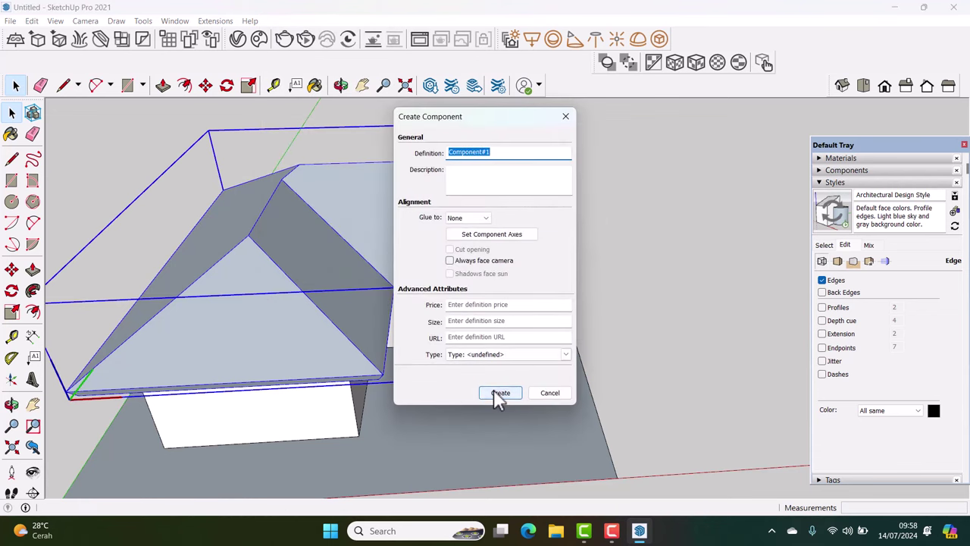
left_click(499, 393)
scroll(447, 367, "down", 2)
Place a copy of the roof component to the right along the red axis
key("m")
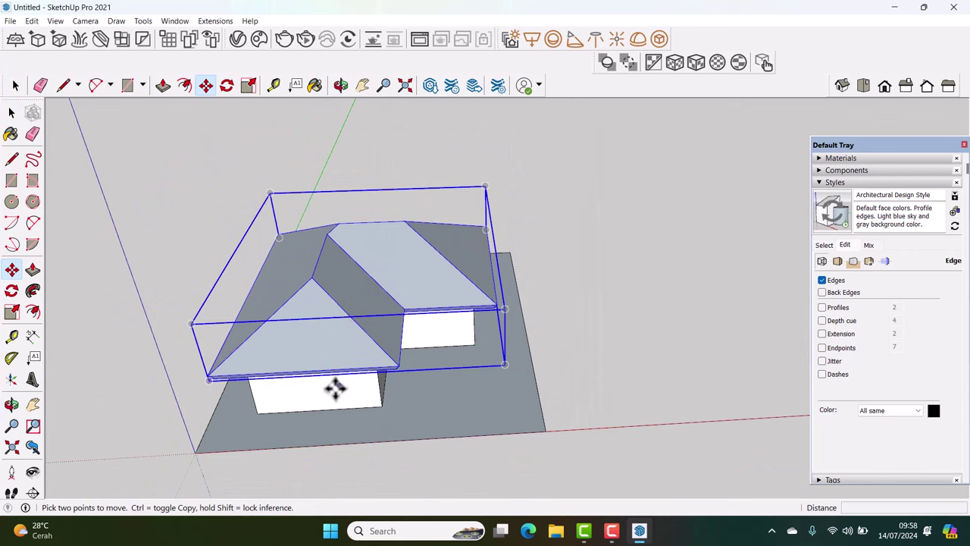
left_click(309, 432)
key("ctrl")
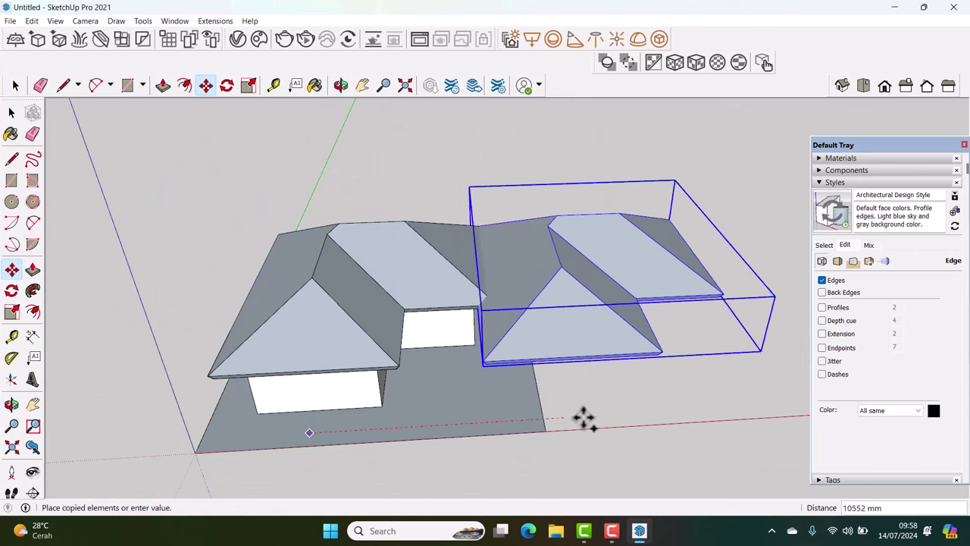
left_click(641, 410)
key("space")
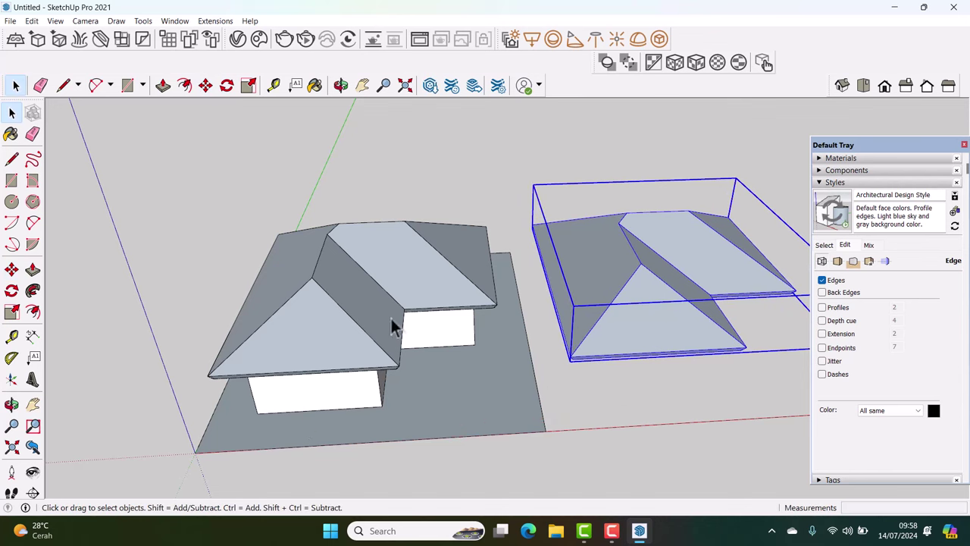
Orbit to see both roofs and open the original roof component for editing
left_click(383, 327)
scroll(331, 347, "up", 2)
middle_click_drag(331, 336, 347, 357)
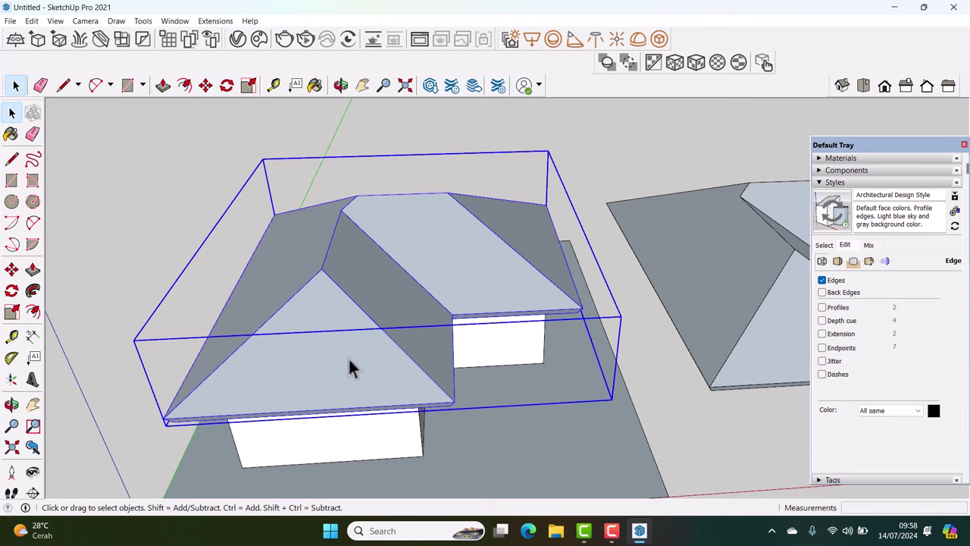
middle_click_drag(344, 348, 304, 341)
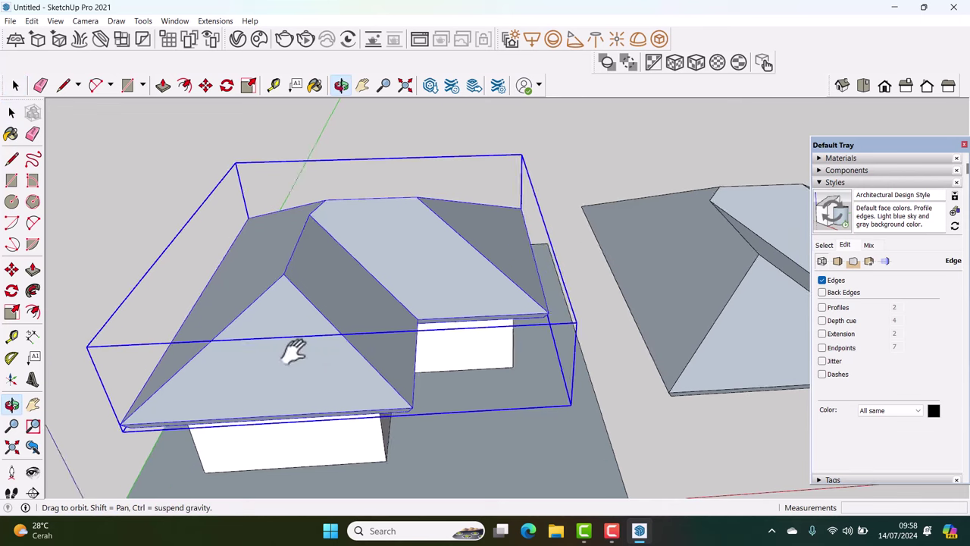
scroll(339, 339, "down", 2)
scroll(333, 344, "up", 2)
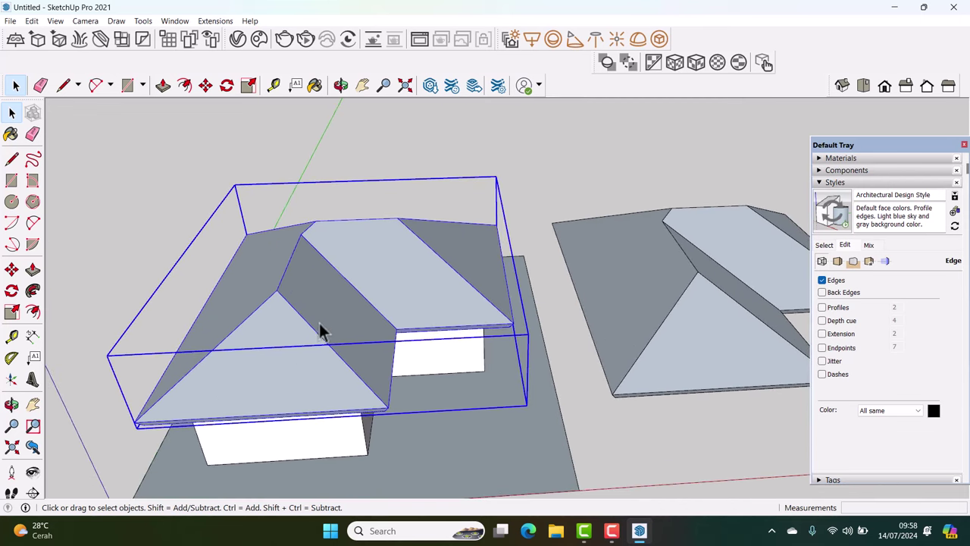
double_click(287, 331)
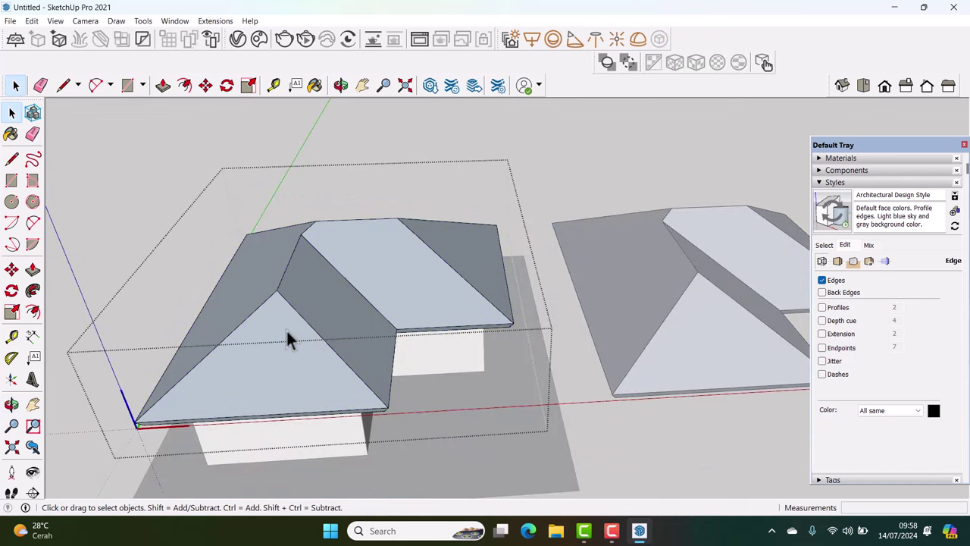
Delete the front triangular face and the adjacent valley face, then undo both deletions
left_click(286, 328)
scroll(690, 320, "down", 2)
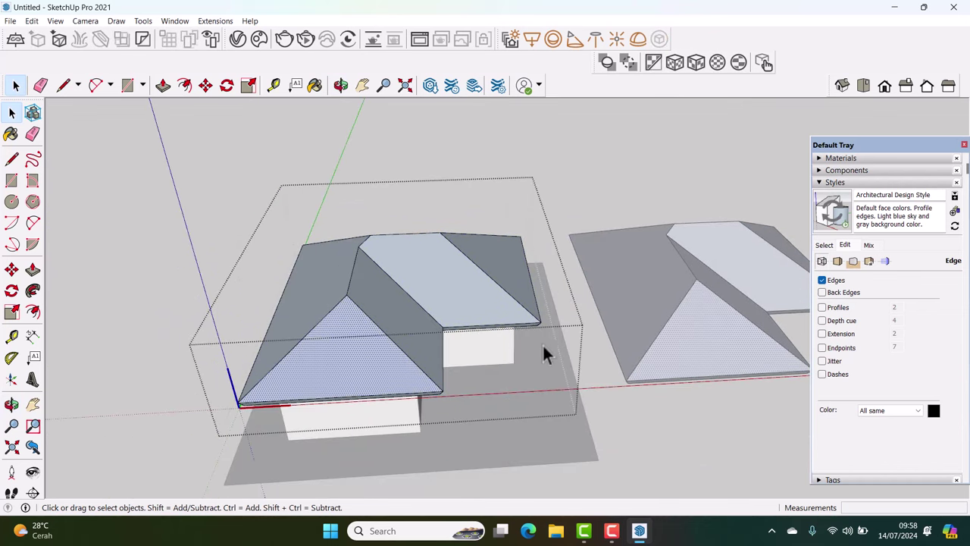
key("Delete")
left_click(414, 325)
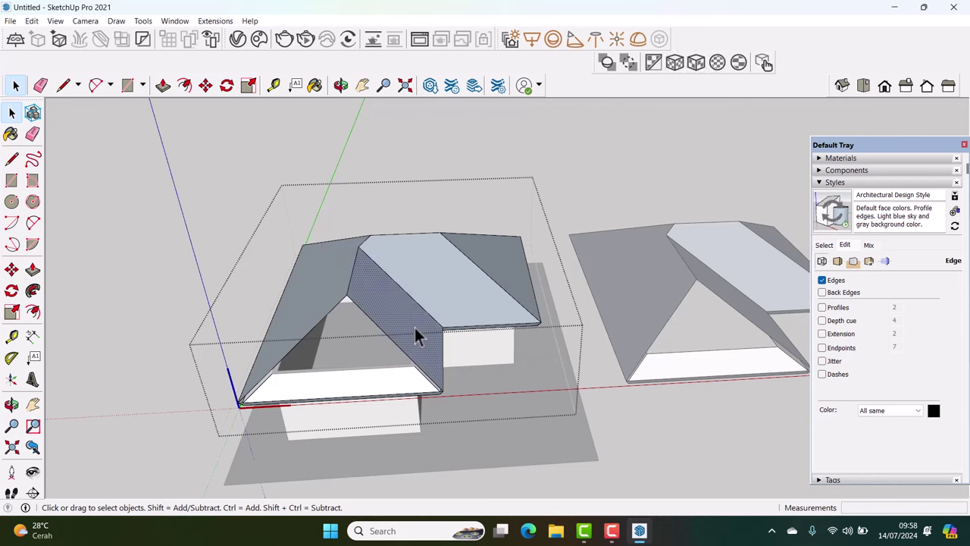
key("Delete")
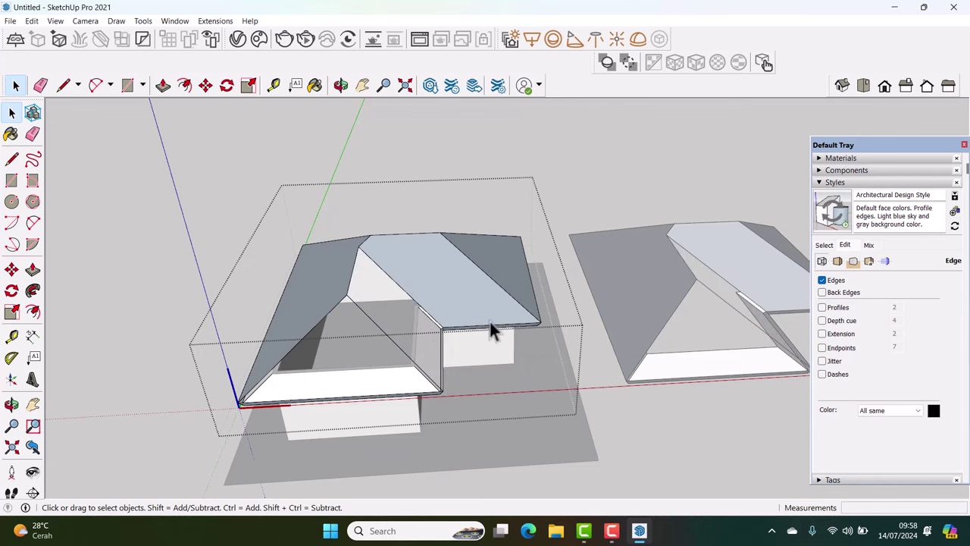
key("ctrl+z")
key("ctrl+z")
Show Entity Info for the selected hip face, which measures 14,15 m²
middle_click_drag(354, 346, 350, 346)
key("space")
left_click(838, 185)
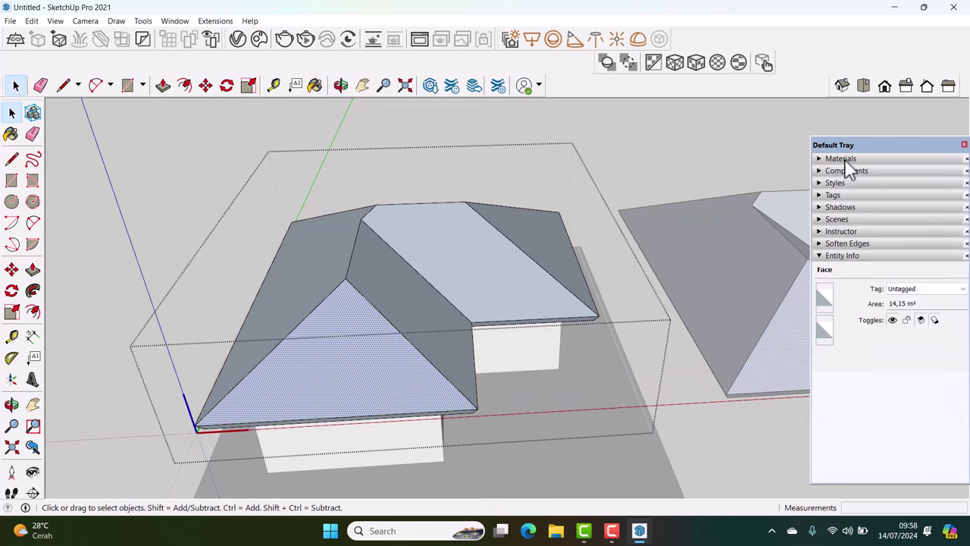
Pick Translucent Glass Gray from the Glass and Mirrors materials collection
left_click(843, 159)
left_click(911, 242)
scroll(894, 392, "up", 1)
left_click(904, 341)
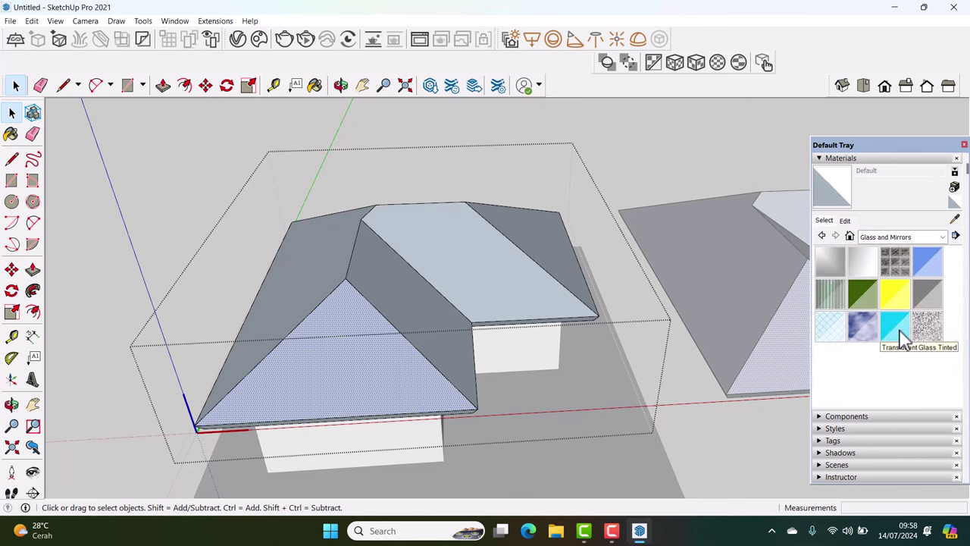
left_click(931, 298)
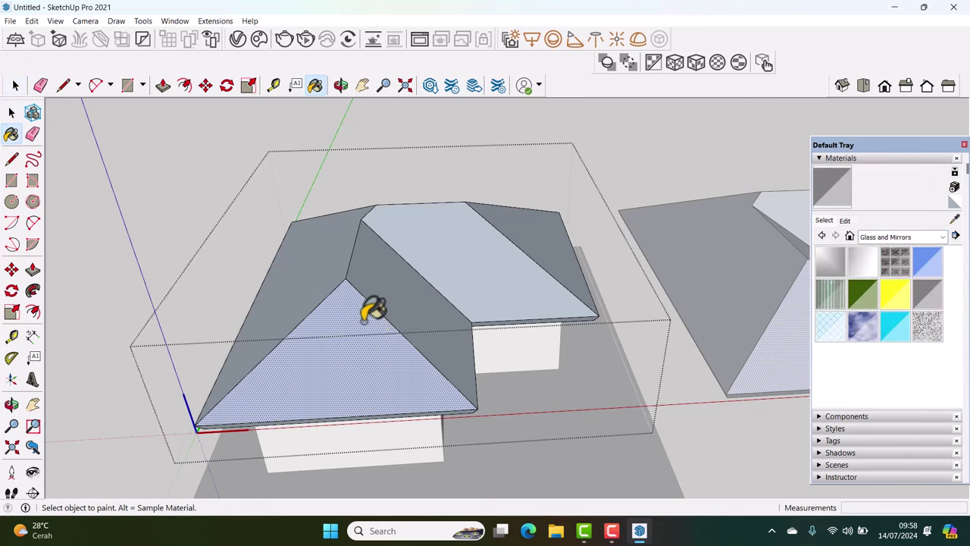
Paint the front, left, top, right-back, right and back roof faces with the grey glass
left_click(368, 310)
scroll(368, 309, "up", 3)
left_click(333, 275)
left_click(409, 246)
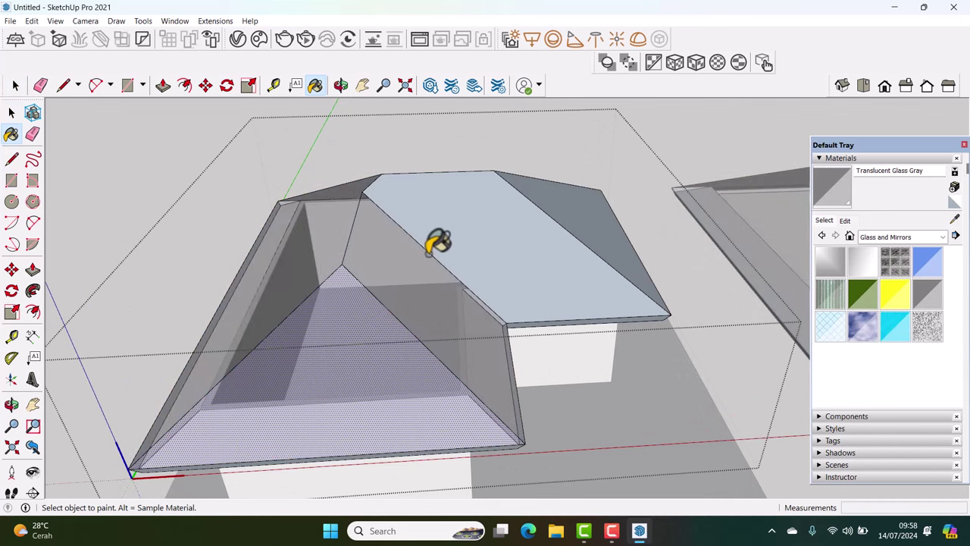
left_click(561, 220)
left_click(546, 201)
mouse_move(546, 201)
middle_mouse_down()
mouse_move(568, 346)
mouse_move(433, 194)
middle_mouse_up()
left_click(436, 201)
scroll(462, 310, "down", 3)
mouse_move(461, 310)
middle_mouse_down()
mouse_move(455, 321)
mouse_move(465, 325)
middle_mouse_up()
scroll(465, 325, "up", 3)
scroll(460, 322, "down", 3)
scroll(460, 322, "down", 2)
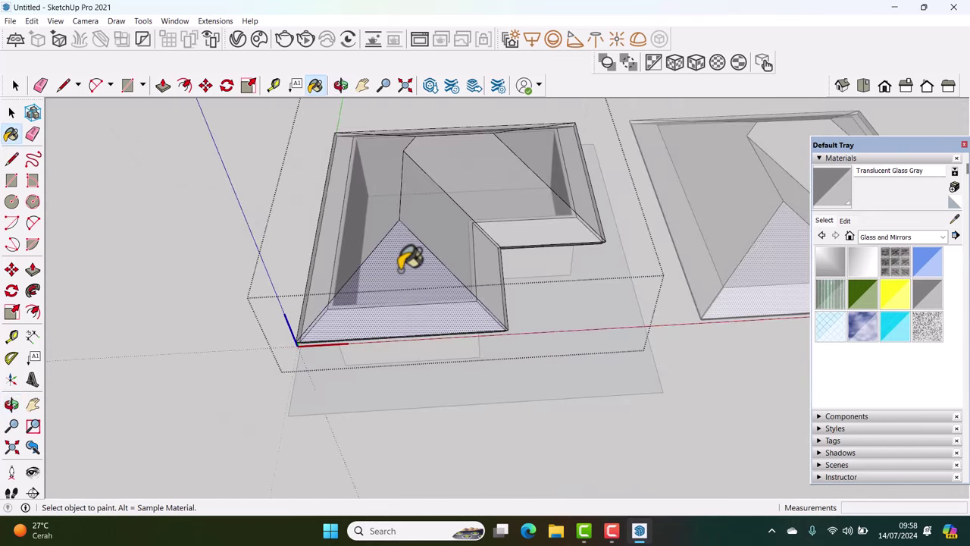
Leave the roof component and orbit to look down inside the translucent roof
key("space")
middle_click_drag(436, 231, 444, 256, "shift")
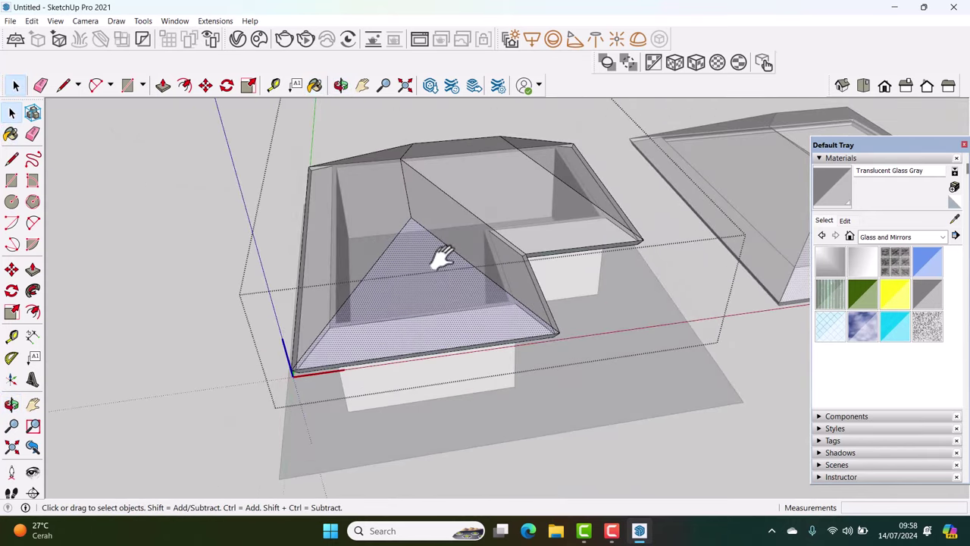
key("Escape")
key("Escape")
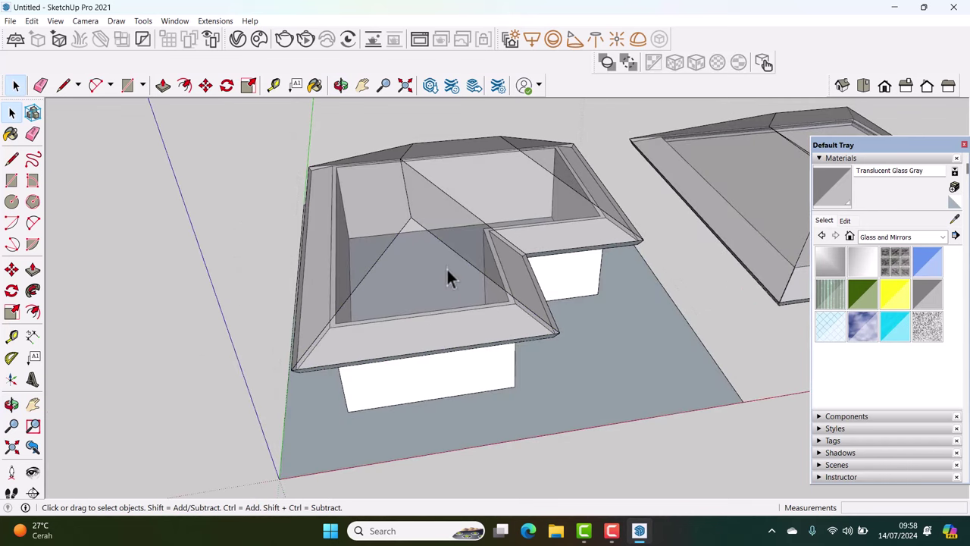
scroll(443, 277, "up", 3)
mouse_move(443, 301)
middle_mouse_down()
mouse_move(437, 336)
mouse_move(449, 301)
middle_mouse_up()
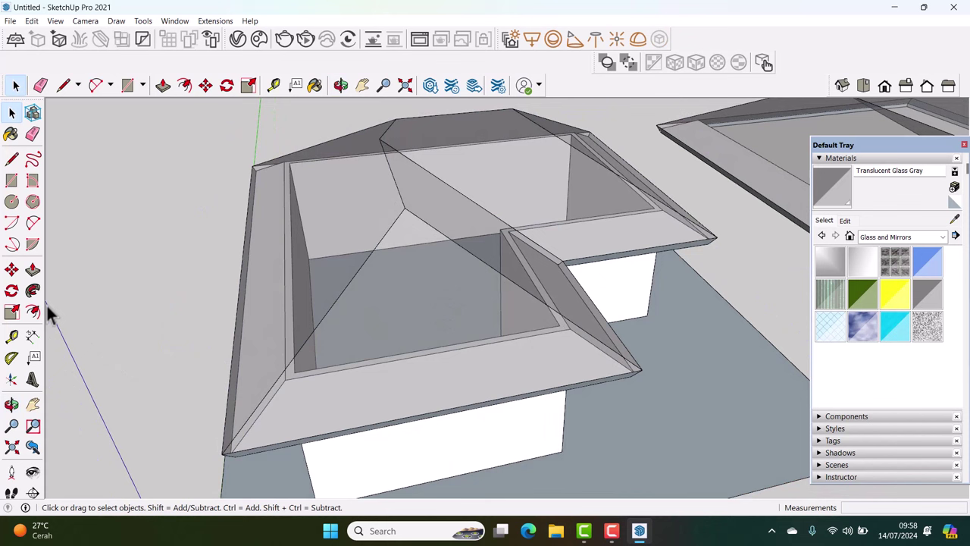
Create two 90° Protractor guide lines on the front roof slope
left_click(12, 358)
left_click(430, 311)
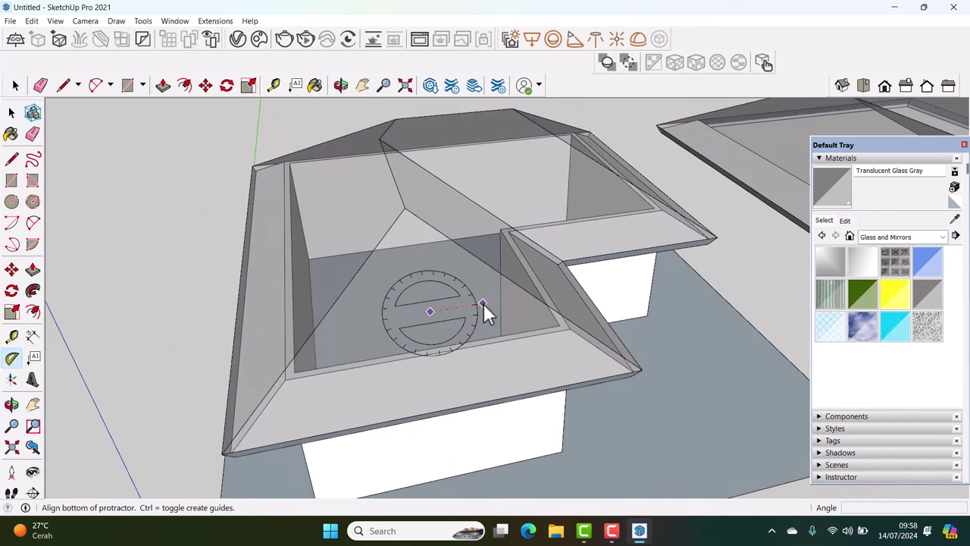
left_click(483, 303)
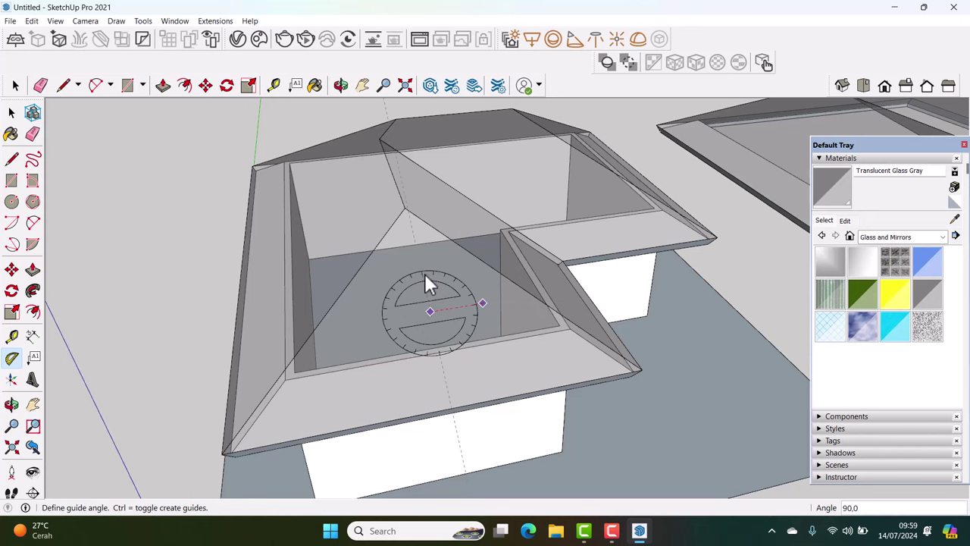
left_click(424, 273)
scroll(421, 250, "up", 3)
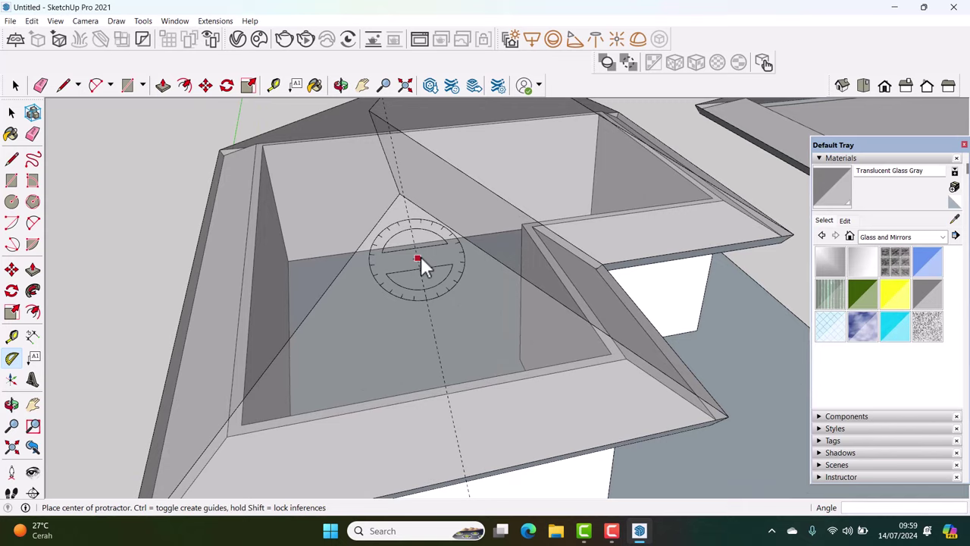
scroll(420, 250, "down", 2)
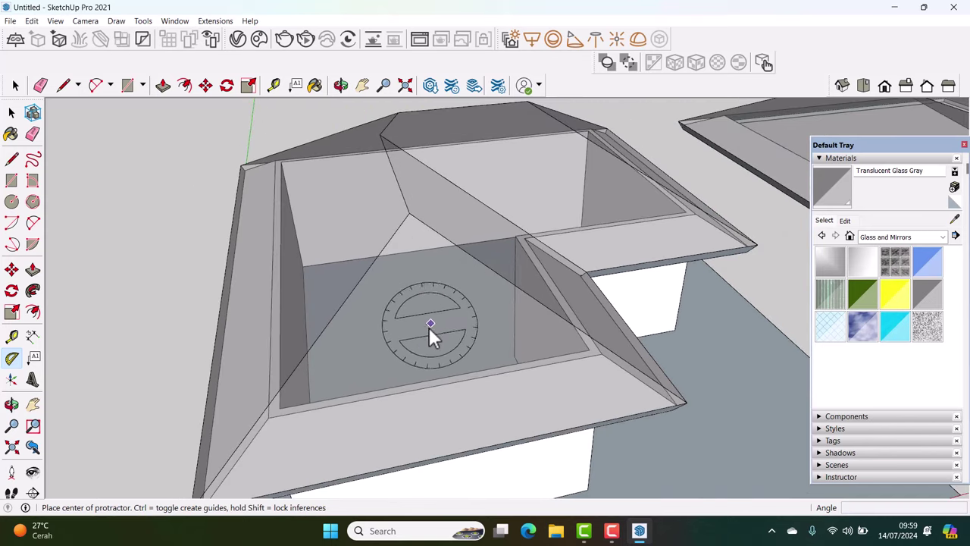
left_click(424, 334)
left_click(471, 325)
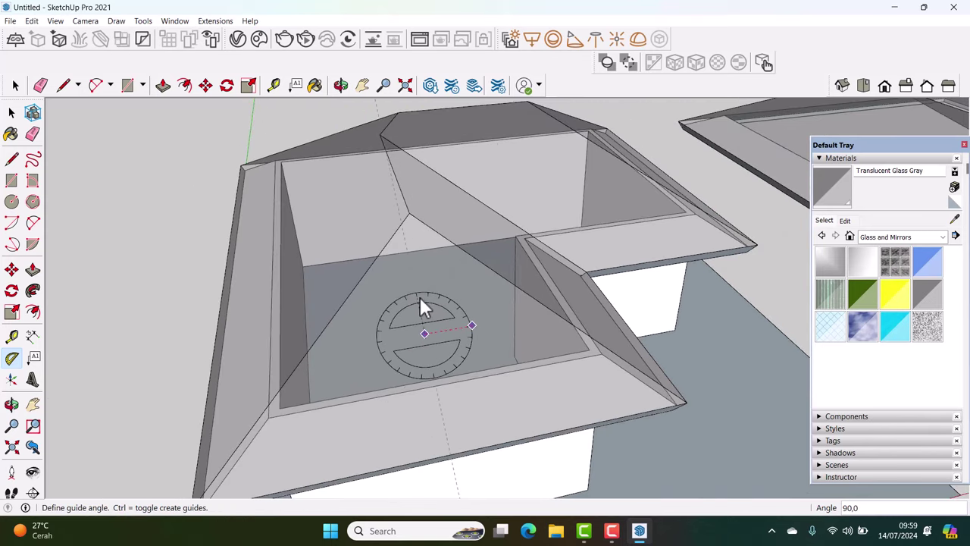
left_click(419, 296)
scroll(432, 239, "up", 2)
scroll(430, 238, "up", 2)
key("space")
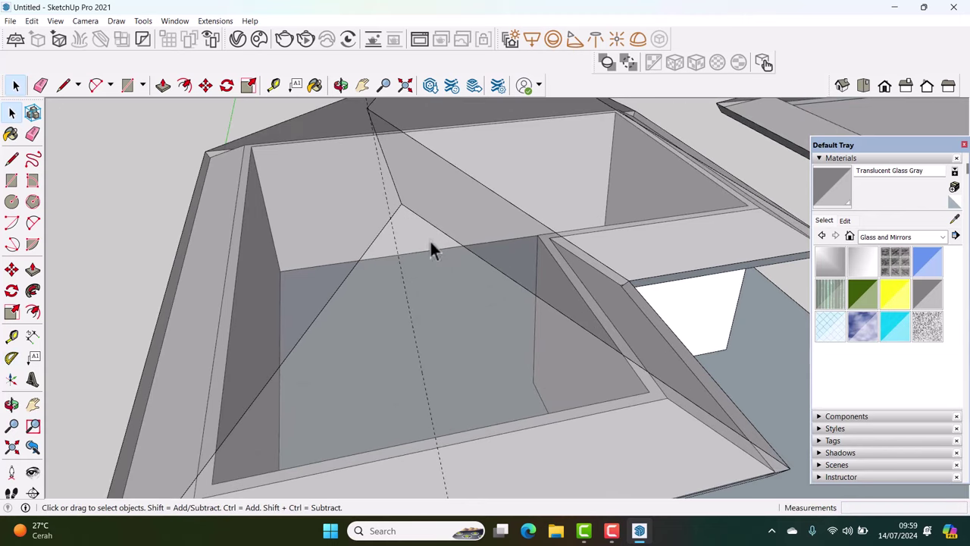
Move the vertical guide line up to the roof apex
left_click(403, 273)
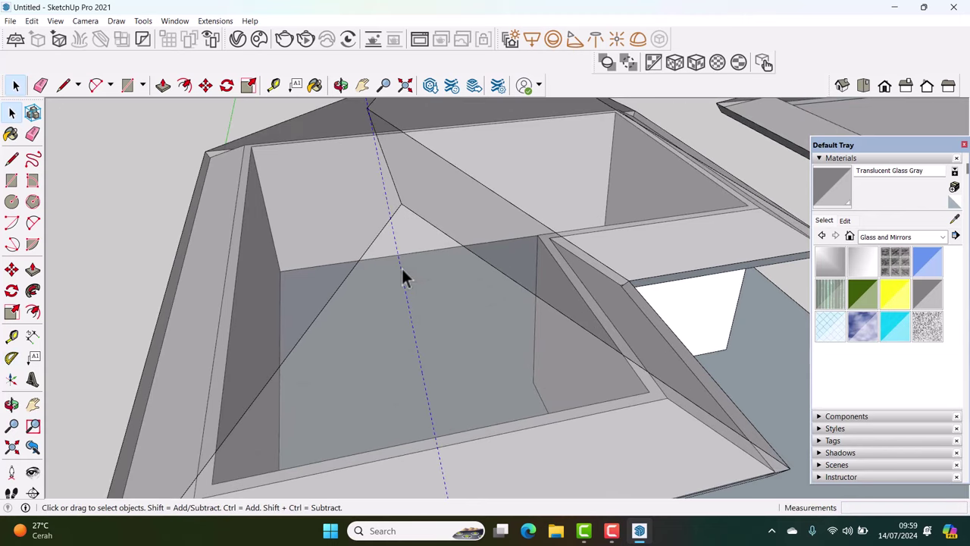
key("m")
left_click(399, 256)
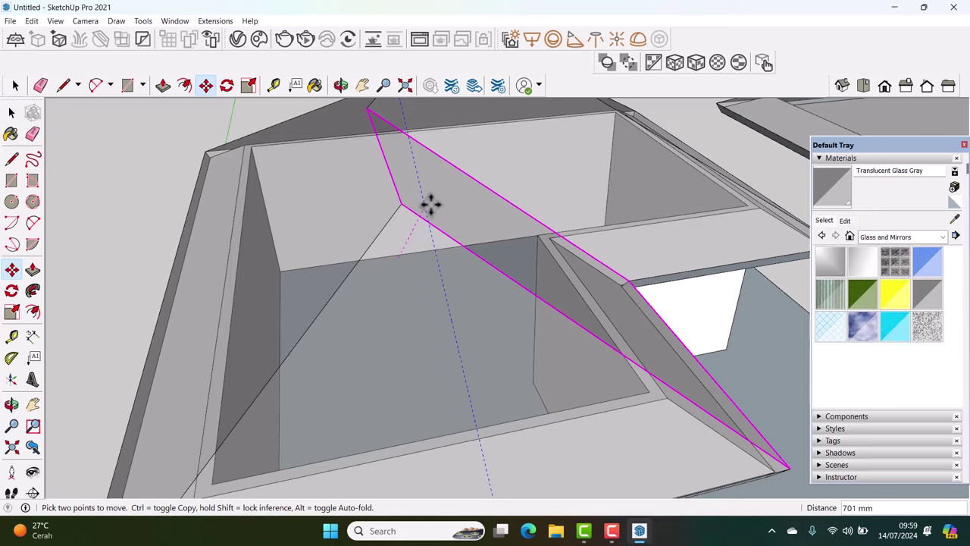
scroll(387, 213, "up", 2)
scroll(389, 211, "up", 2)
left_click(394, 206)
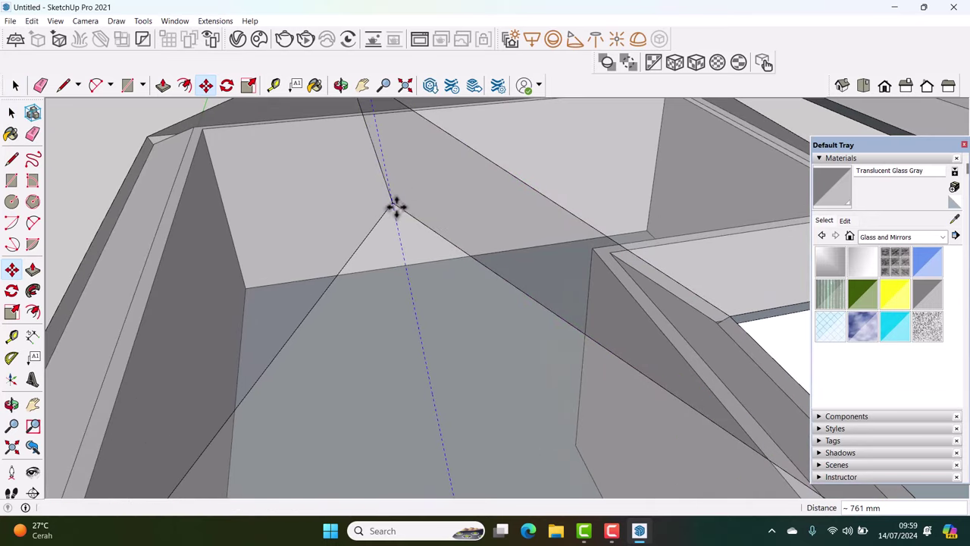
key("space")
scroll(398, 228, "down", 3)
scroll(402, 254, "down", 2)
scroll(441, 317, "up", 2)
scroll(447, 262, "up", 2)
scroll(440, 258, "up", 2)
Place a parallel guide 280 mm from the apex guide with the Tape Measure
key("t")
scroll(447, 247, "up", 1)
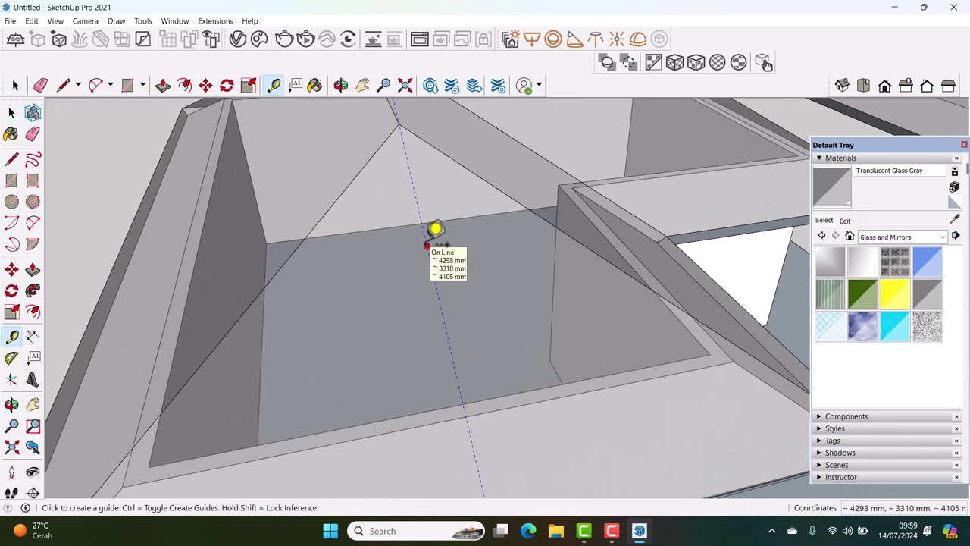
left_click(426, 245)
scroll(402, 241, "up", 1)
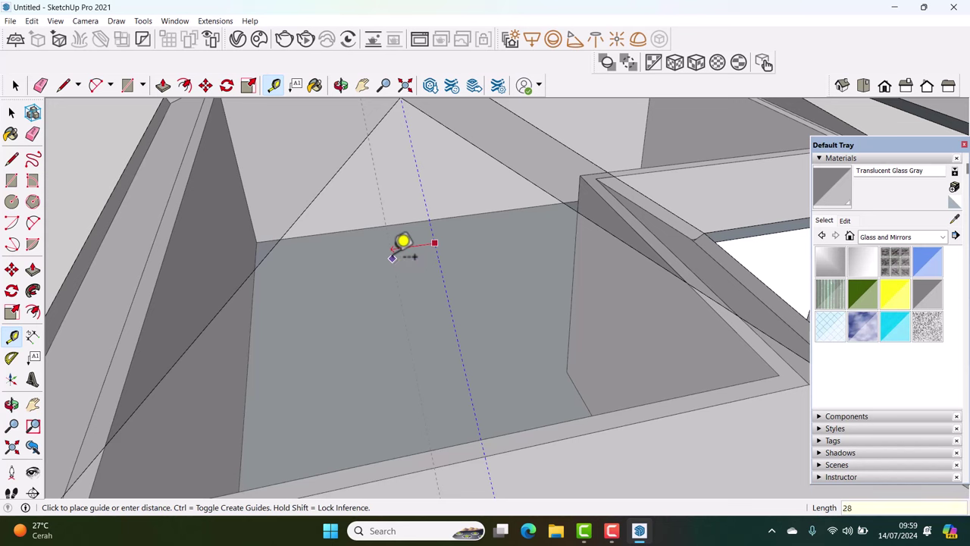
left_click(403, 243)
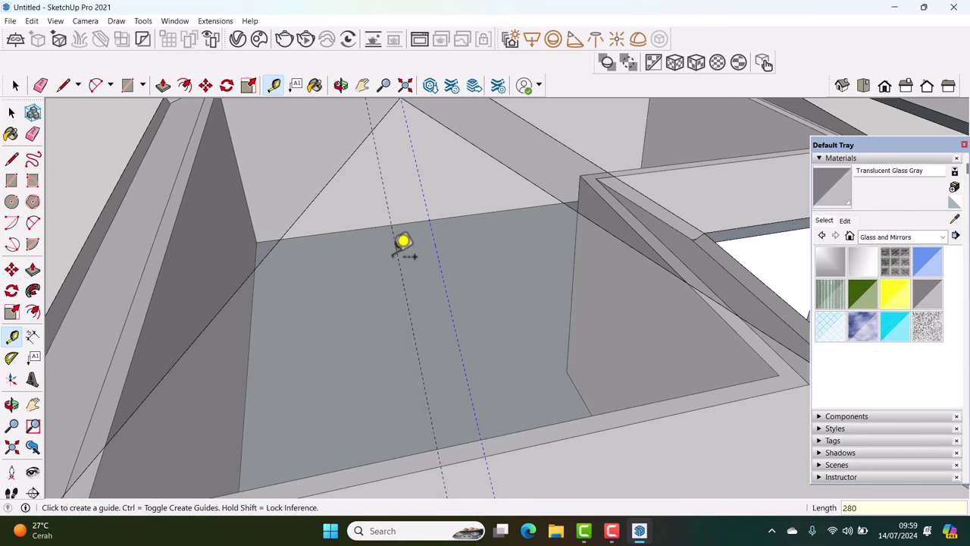
mouse_move(433, 162)
middle_mouse_down("shift")
mouse_move(437, 207)
mouse_move(425, 189)
middle_mouse_up("shift")
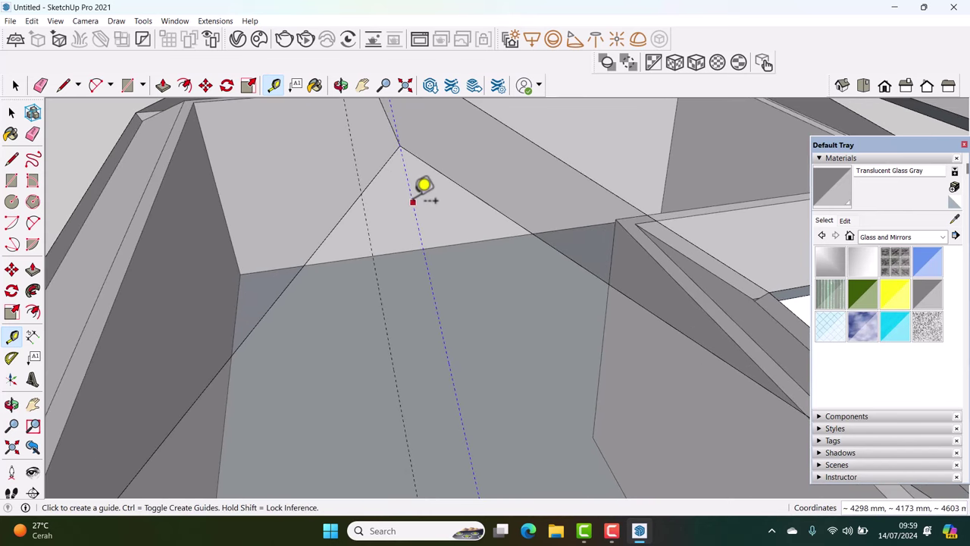
Start the tile's first edge on the guide line with the Line tool
key("l")
scroll(371, 190, "up", 2)
left_click(350, 195)
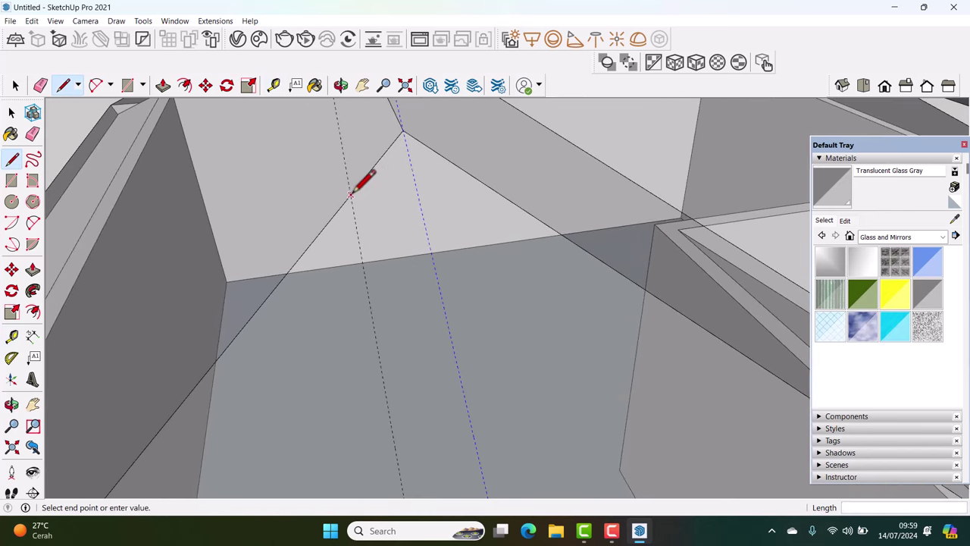
Draw four edges between the apex guide and 280 mm guide to close a square tile face, then select it
left_click(416, 187)
scroll(411, 130, "up", 1)
scroll(412, 126, "up", 2)
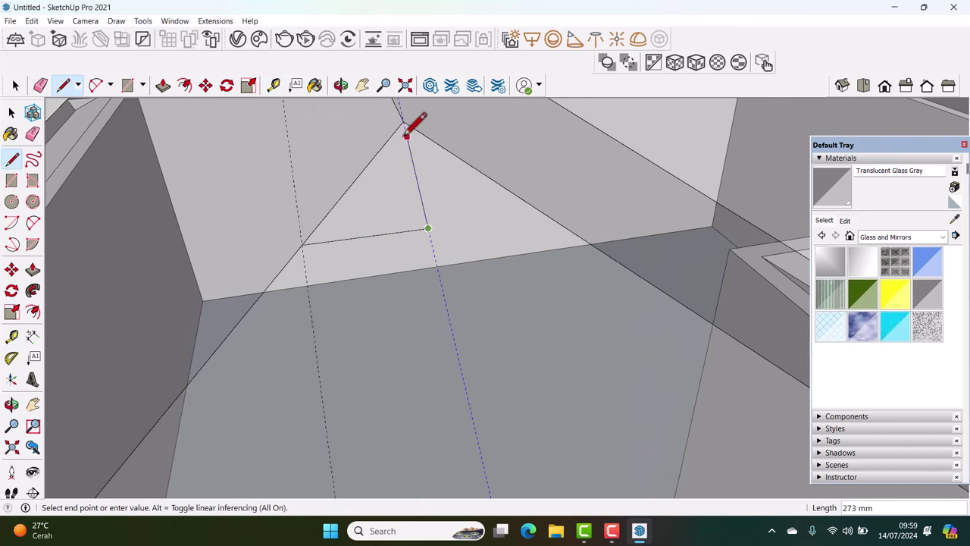
middle_click_drag(412, 126, 436, 181)
left_click(427, 181)
left_click(267, 200)
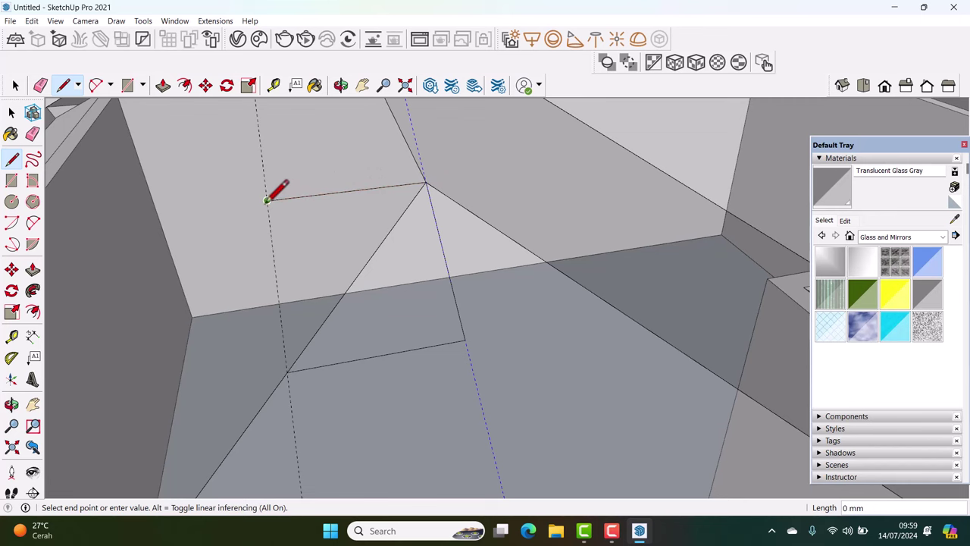
left_click(289, 371)
key("space")
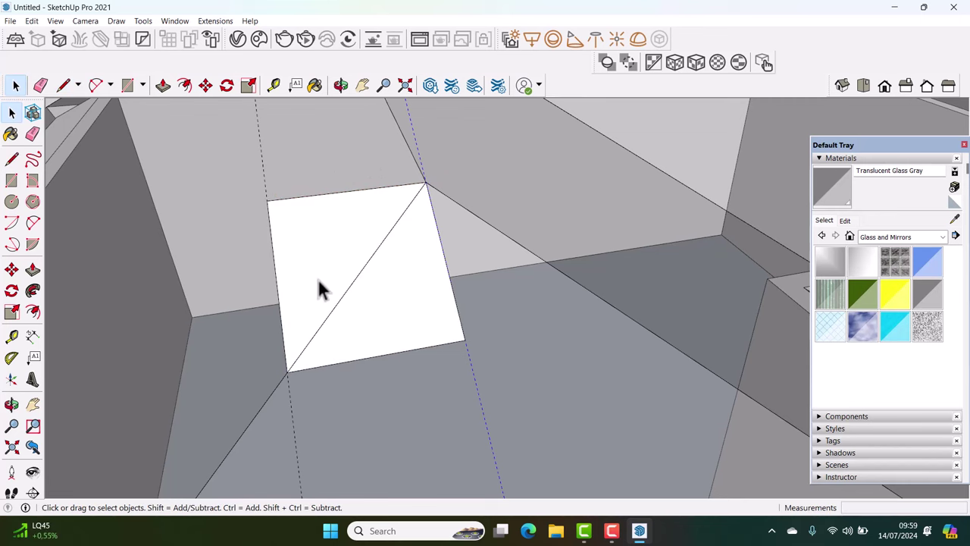
middle_click_drag(319, 267, 292, 262)
double_click(351, 230)
mouse_move(350, 230)
middle_mouse_down()
mouse_move(329, 222)
mouse_move(345, 224)
middle_mouse_up()
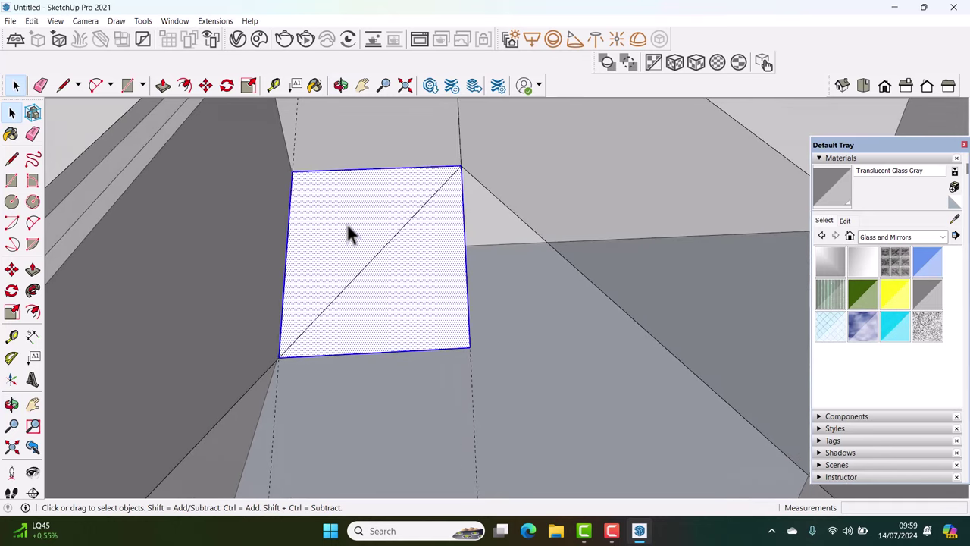
right_click(349, 224)
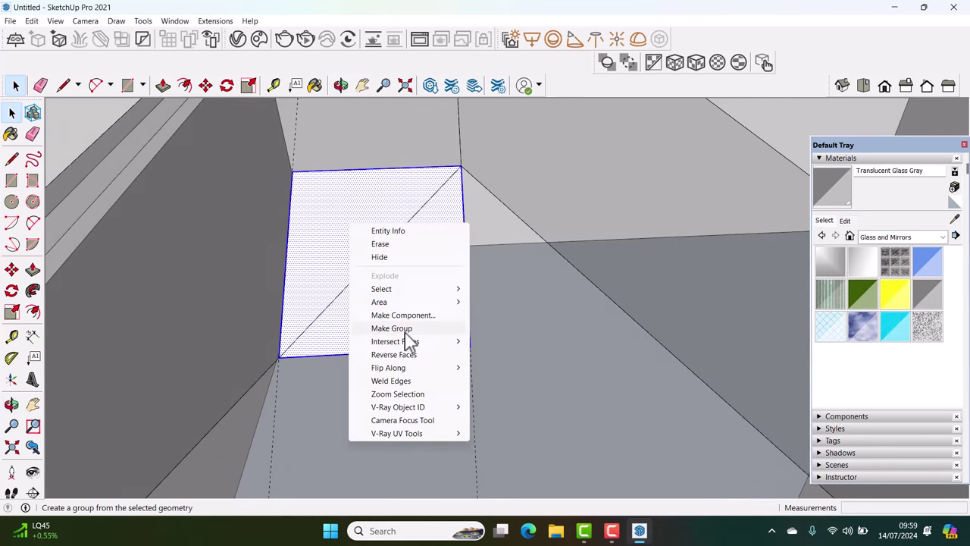
Group the tile face and convert the group into a component
left_click(405, 330)
right_click(355, 232)
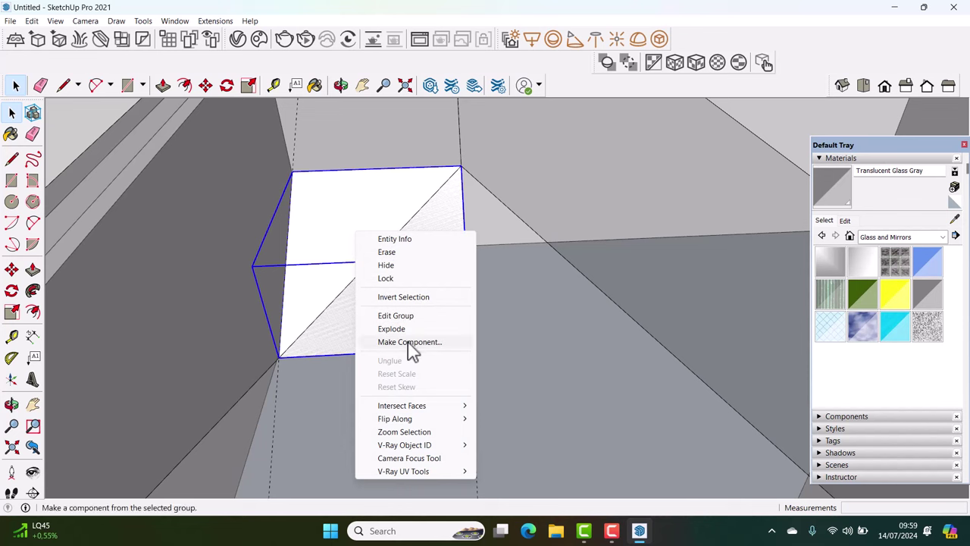
left_click(410, 342)
left_click(499, 394)
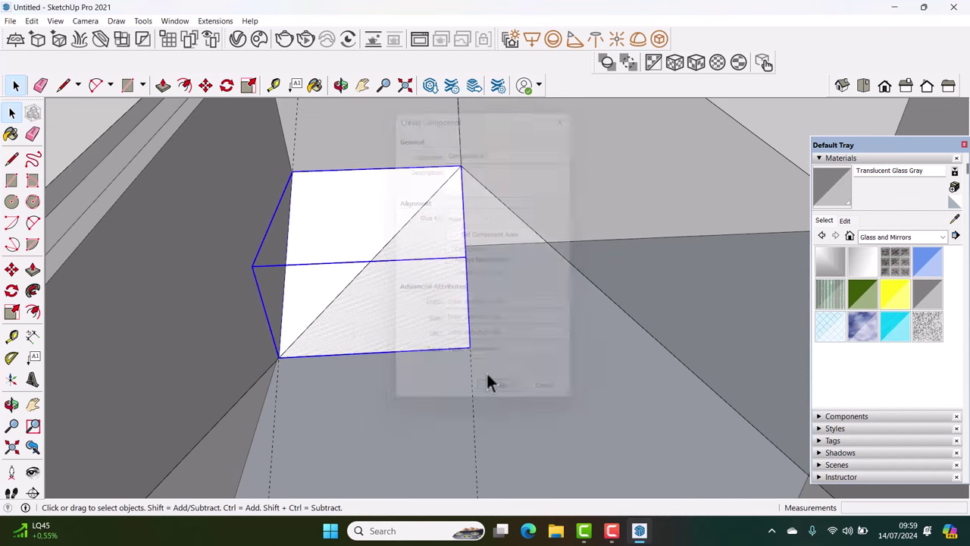
Copy the tile from one corner to its opposite corner, diagonally down the slope
key("m")
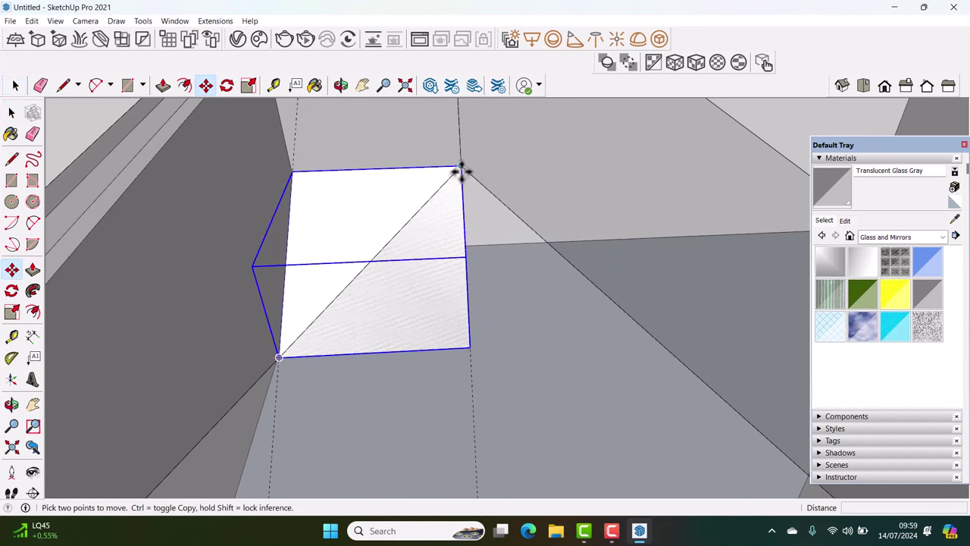
left_click(460, 166)
key("ctrl")
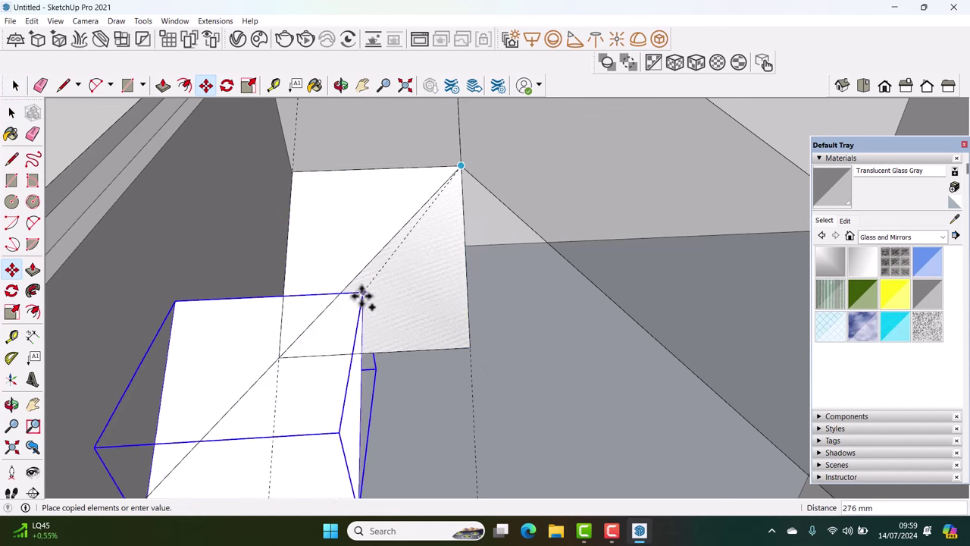
left_click(279, 357)
key("space")
mouse_move(288, 353)
middle_mouse_down()
mouse_move(372, 217)
mouse_move(306, 273)
middle_mouse_up()
Make the copied tile unique and open it for editing
right_click(306, 273)
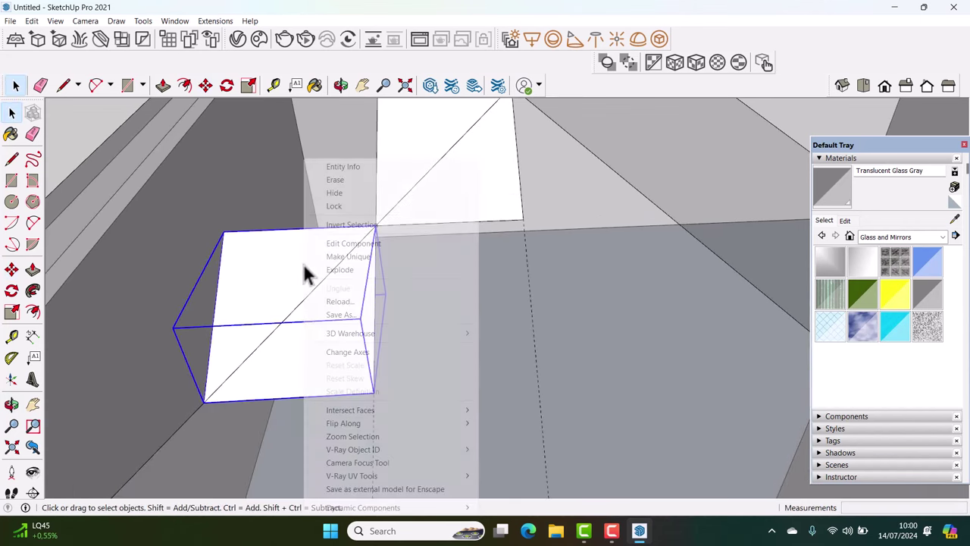
left_click(343, 258)
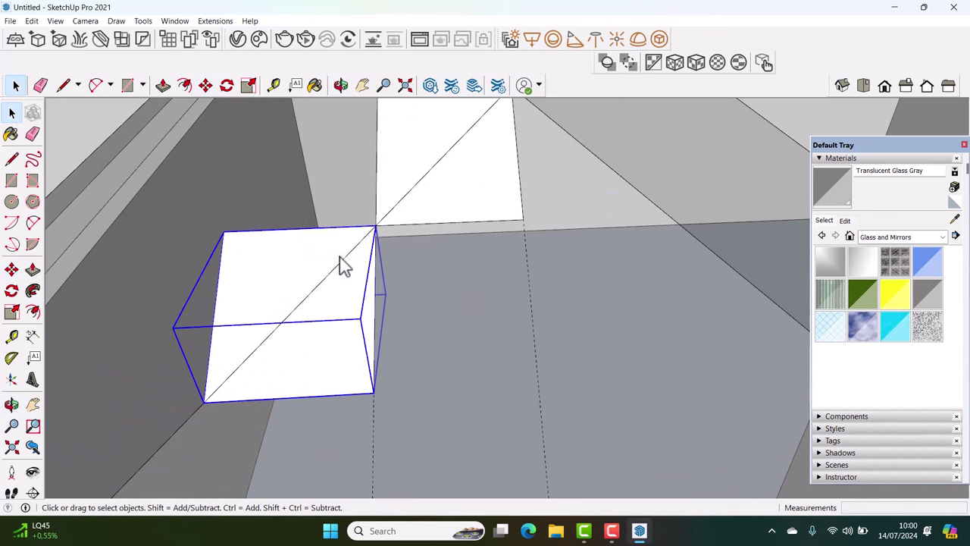
double_click(310, 275)
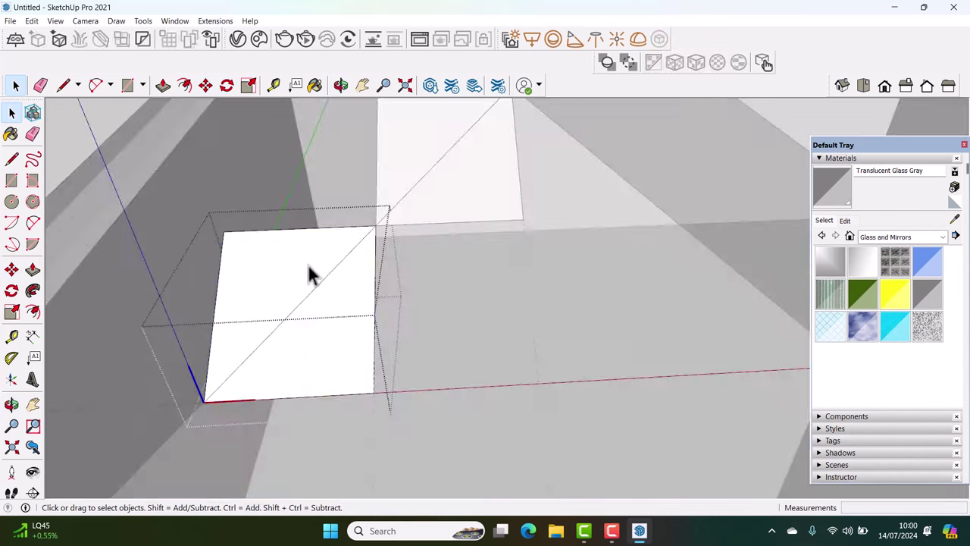
Paint the tile's face light orange with Color C03 from the Colors library, then close editing
left_click(855, 159)
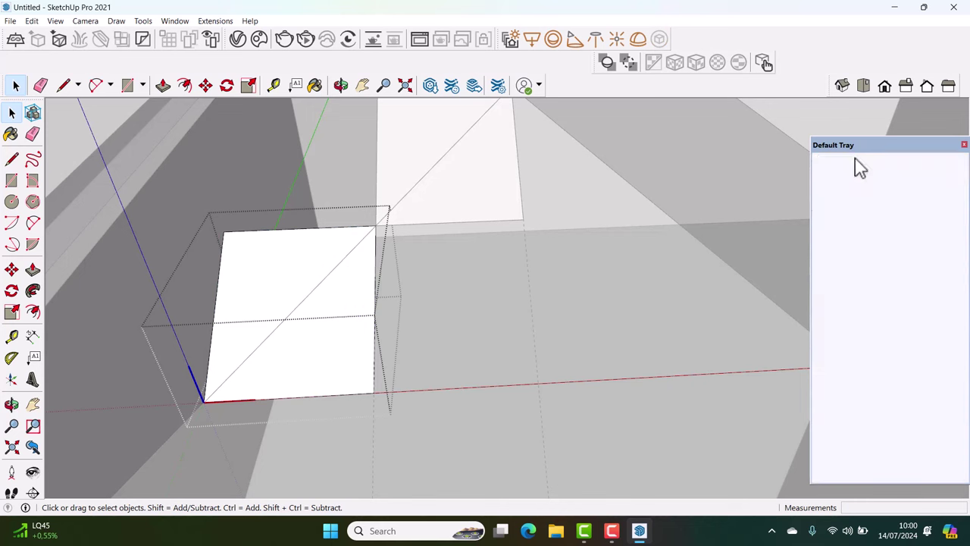
left_click(851, 158)
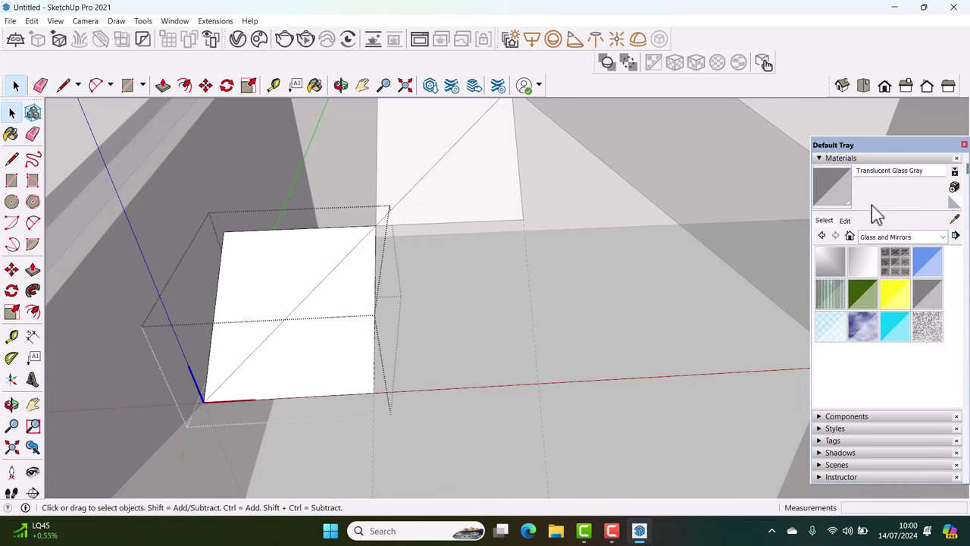
left_click(891, 241)
left_click(896, 313)
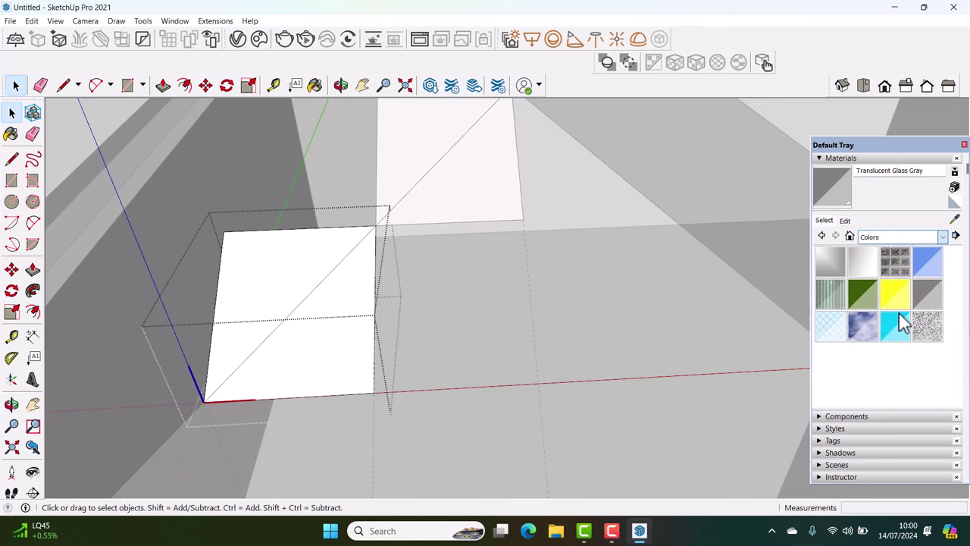
scroll(896, 309, "down", 3)
scroll(896, 309, "up", 2)
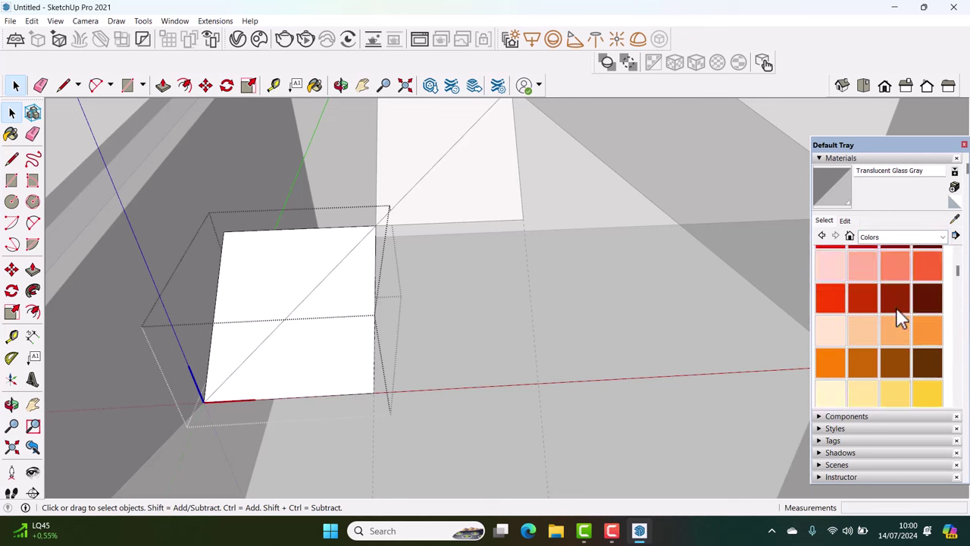
scroll(896, 309, "down", 3)
scroll(898, 311, "up", 1)
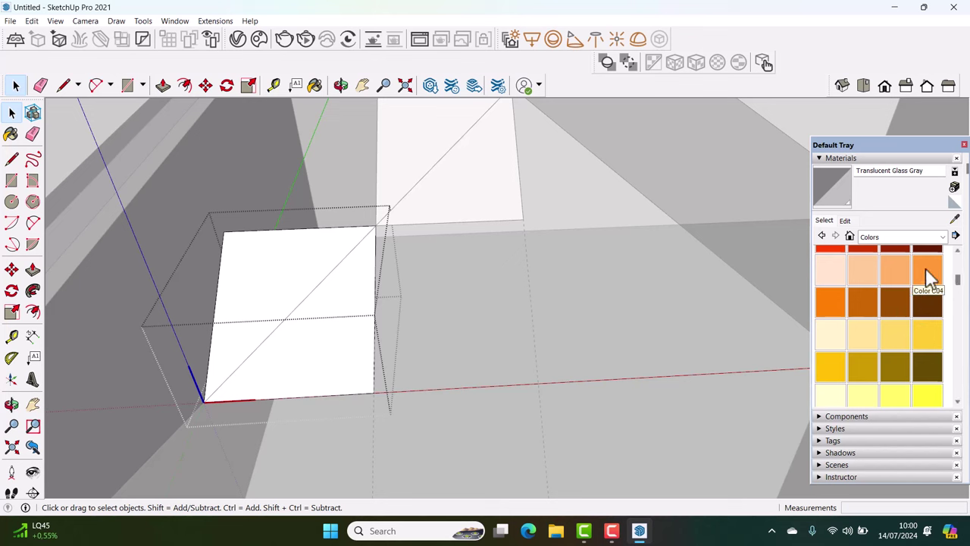
left_click(908, 281)
left_click(279, 298)
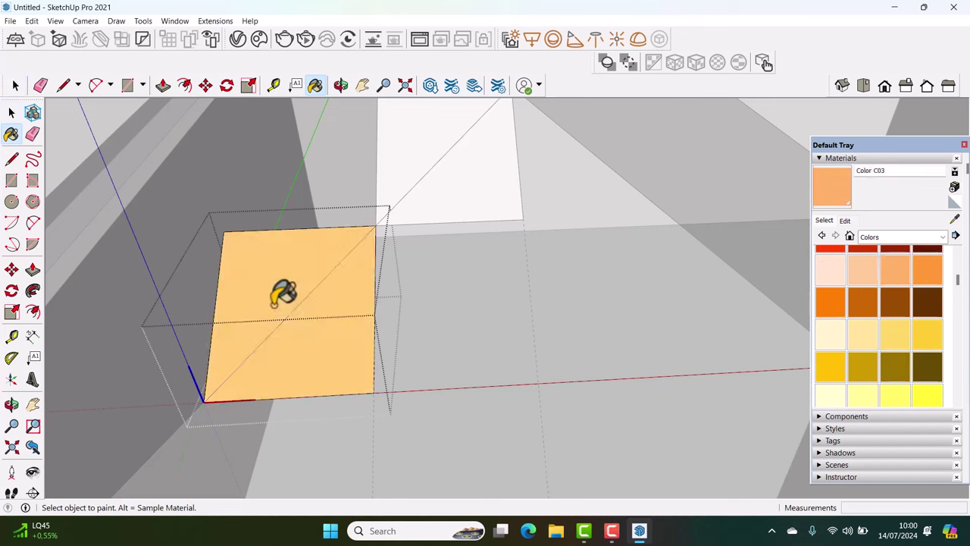
key("space")
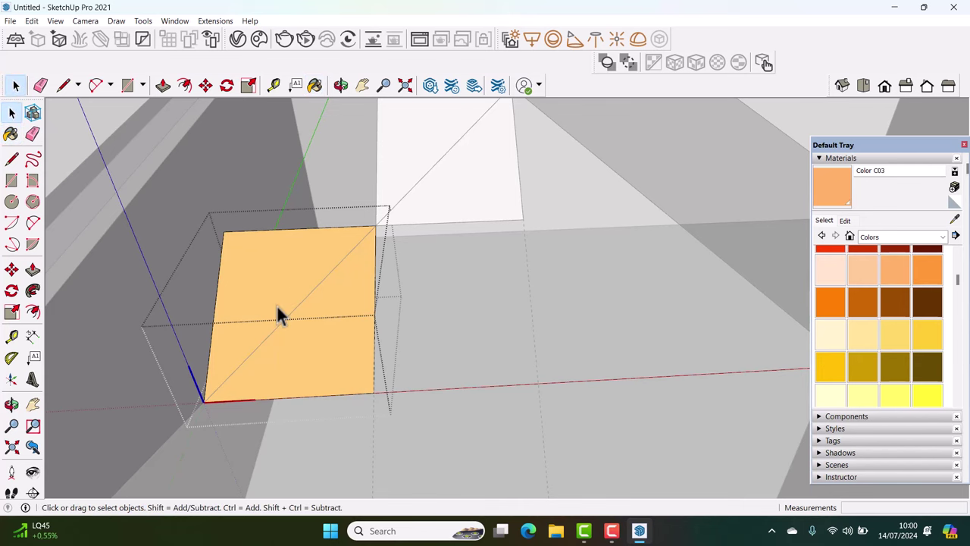
key("Escape")
left_click(288, 310)
Select the orange and white tiles together and make them one group
mouse_move(301, 290)
middle_mouse_down()
mouse_move(362, 292)
mouse_move(418, 212)
middle_mouse_up()
left_click(418, 212)
left_click(263, 331)
left_click(434, 204)
left_click(323, 327)
left_click(416, 203)
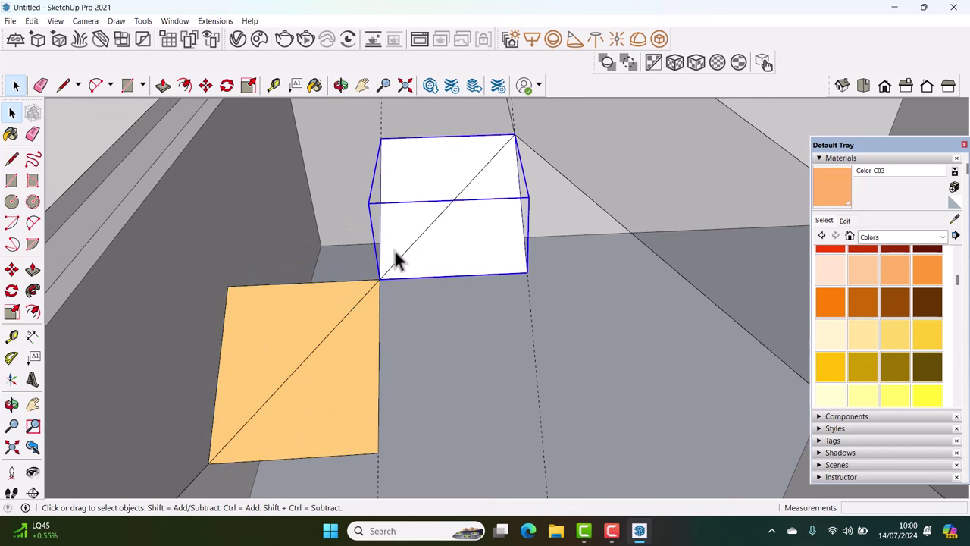
left_click(330, 322, "ctrl")
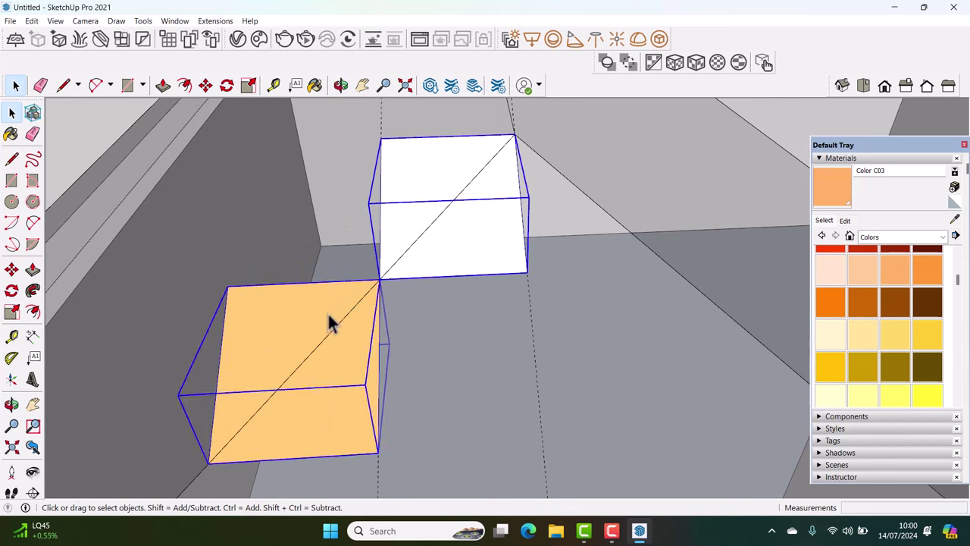
right_click(398, 221)
mouse_move(432, 300)
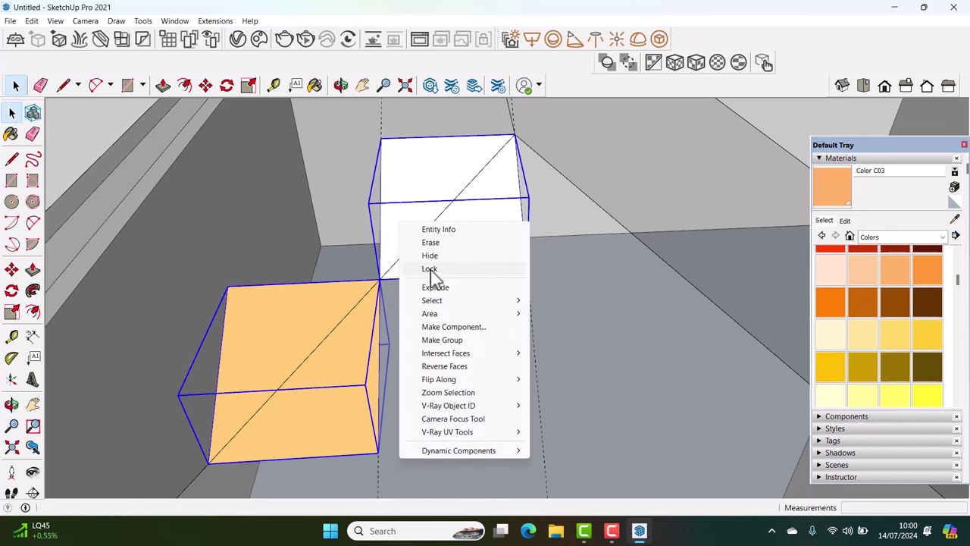
left_click(447, 341)
Orbit and zoom around the new orange-and-white tile group
scroll(403, 284, "down", 2)
scroll(399, 286, "down", 2)
scroll(399, 253, "down", 2)
mouse_move(398, 252)
middle_mouse_down()
mouse_move(406, 354)
mouse_move(400, 326)
mouse_move(407, 340)
middle_mouse_up()
scroll(402, 328, "up", 1)
key("e")
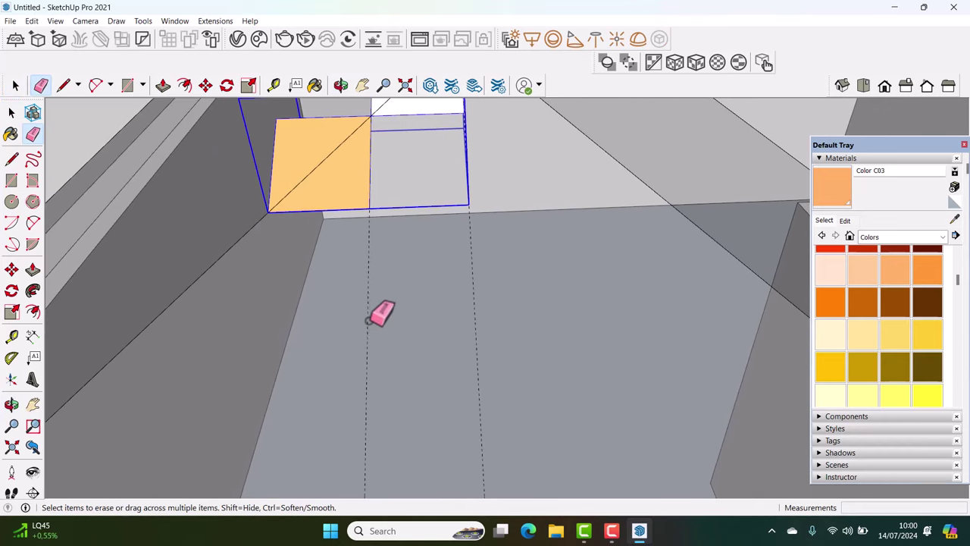
key("space")
mouse_move(455, 307)
middle_mouse_down()
mouse_move(389, 265)
mouse_move(398, 311)
mouse_move(354, 230)
mouse_move(369, 229)
mouse_move(361, 254)
middle_mouse_up()
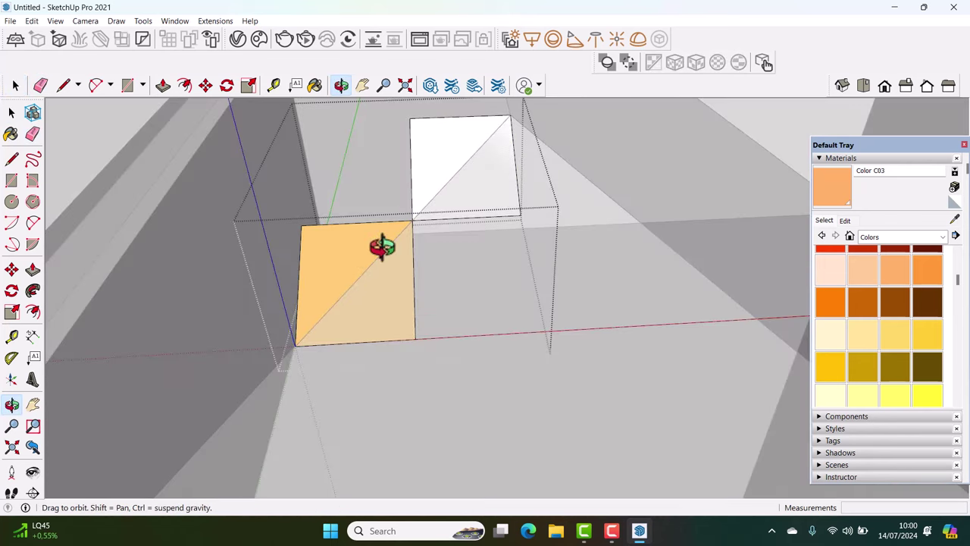
Copy the orange tile to the right side of the white tile
middle_click_drag(355, 245, 331, 243)
left_click(333, 243)
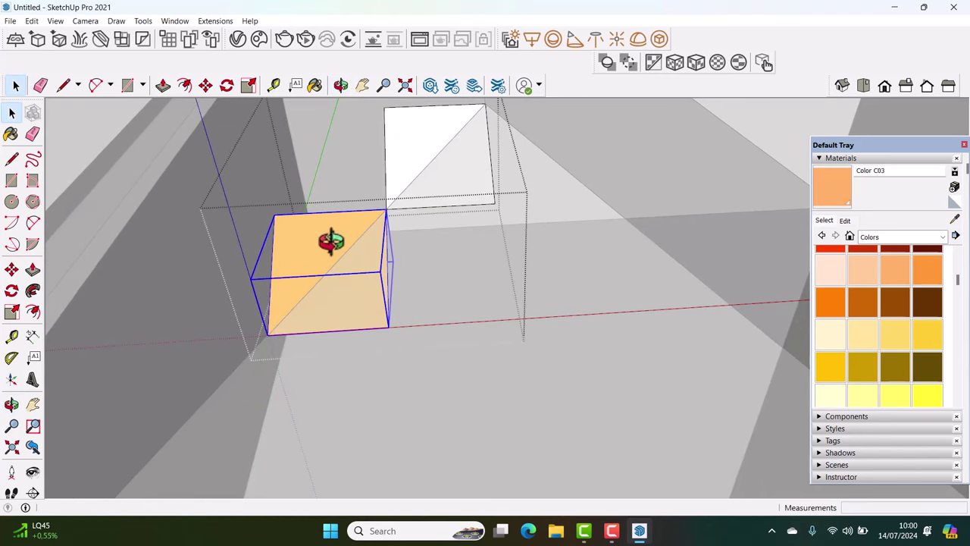
key("m")
left_click(273, 218)
key("ctrl")
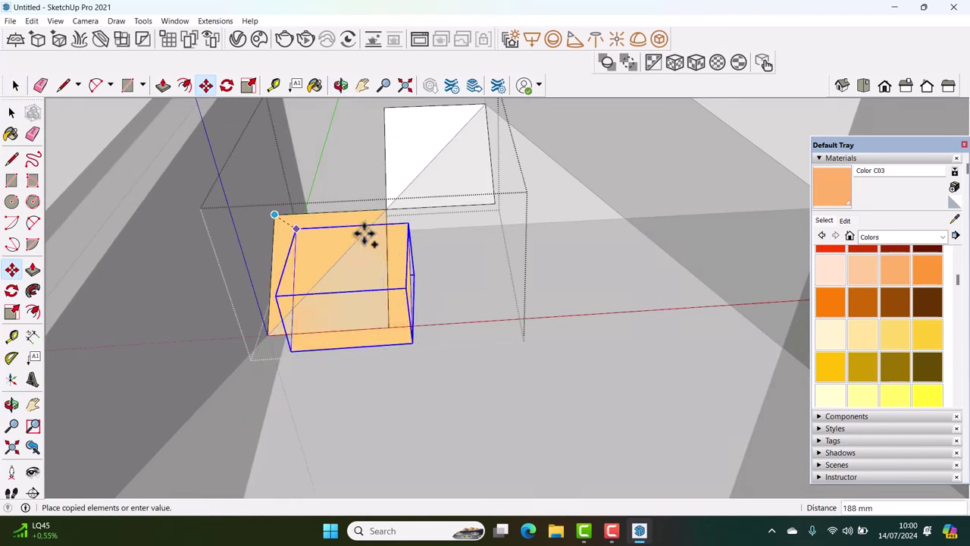
scroll(394, 226, "up", 1)
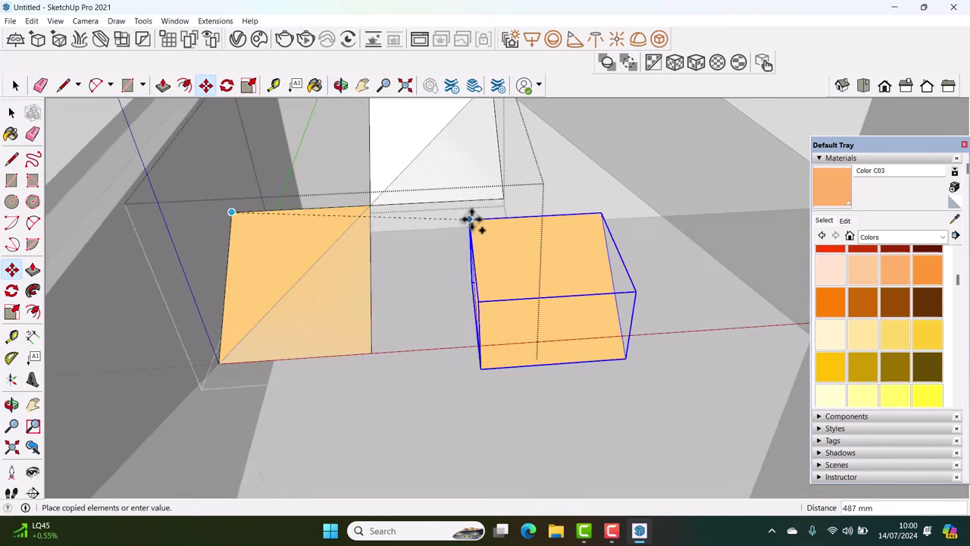
left_click(505, 199)
scroll(475, 217, "down", 2)
key("space")
Move the tile group to a new position by its top midpoint
scroll(469, 227, "up", 1)
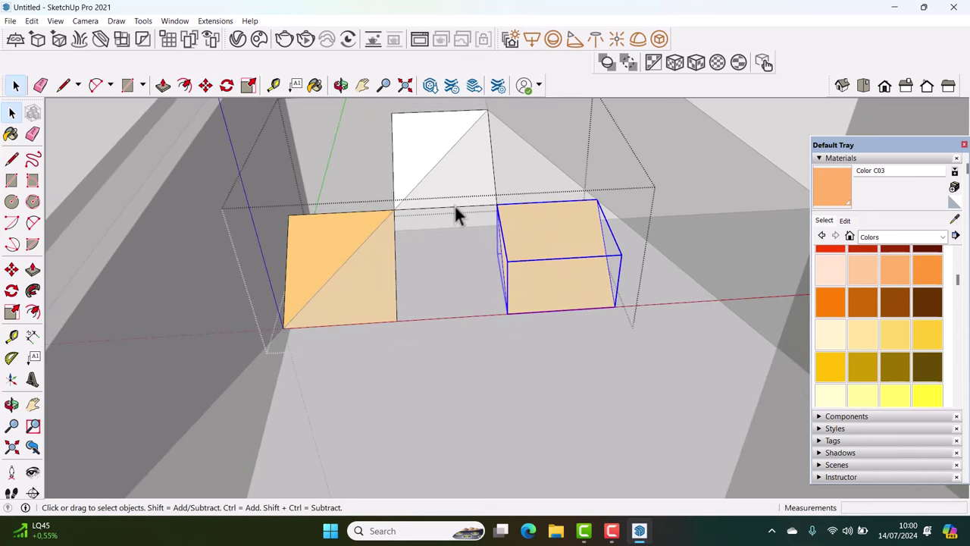
scroll(436, 217, "down", 2)
middle_click_drag(412, 217, 409, 231, "shift")
scroll(432, 223, "up", 3)
left_click(451, 212)
scroll(448, 212, "up", 1)
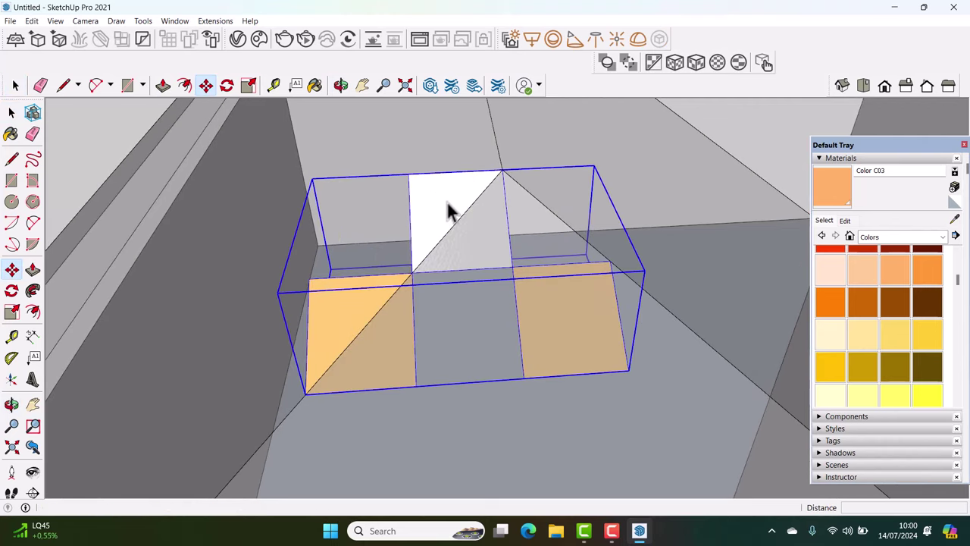
scroll(449, 193, "up", 1)
key("m")
scroll(457, 165, "up", 1)
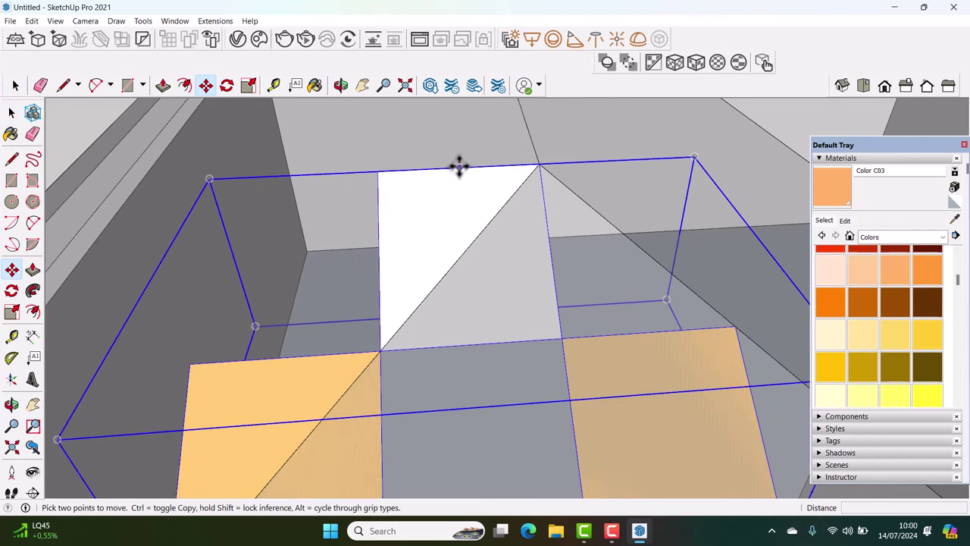
left_click(460, 169)
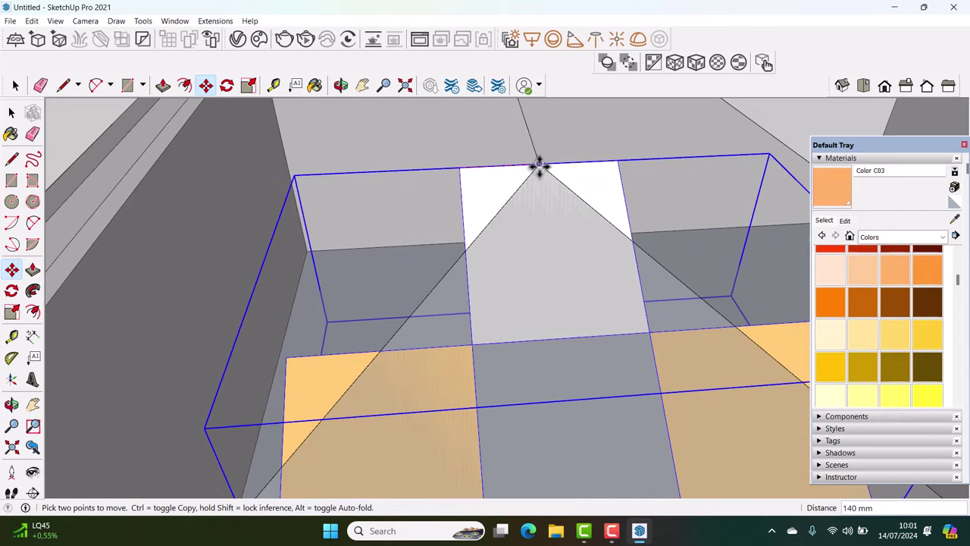
left_click(537, 165)
key("space")
scroll(474, 209, "down", 3)
mouse_move(474, 210)
middle_mouse_down()
mouse_move(447, 219)
mouse_move(457, 234)
mouse_move(463, 210)
middle_mouse_up()
Inside the group, copy the white-and-orange pair diagonally down the slope eight times (*8)
double_click(470, 219)
left_click(462, 210)
left_click(410, 256, "ctrl")
middle_click_drag(411, 255, 464, 212)
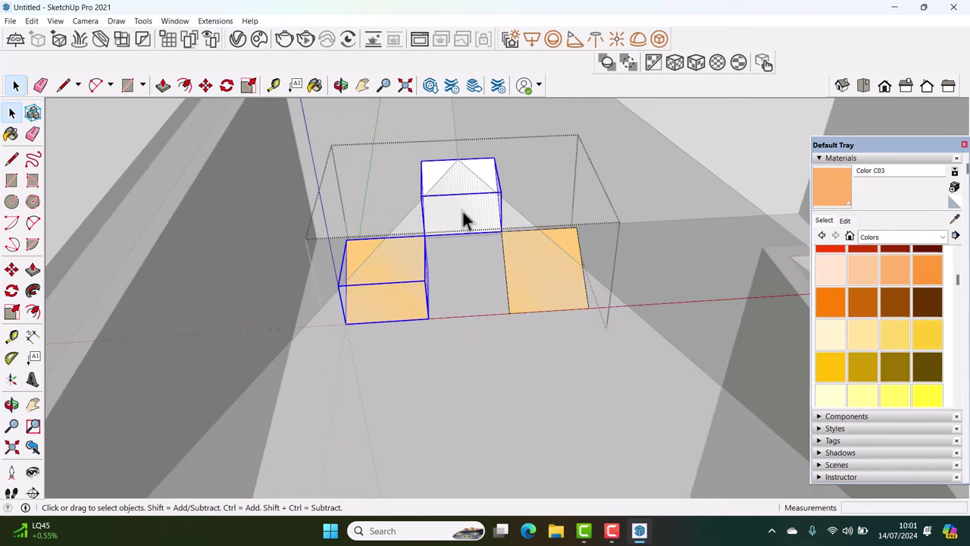
key("m")
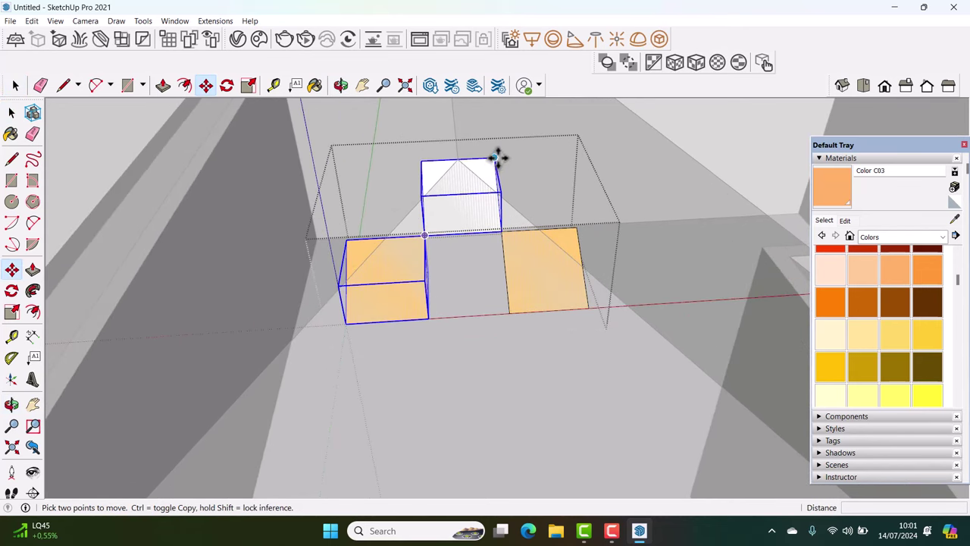
key("ctrl")
left_click(494, 157)
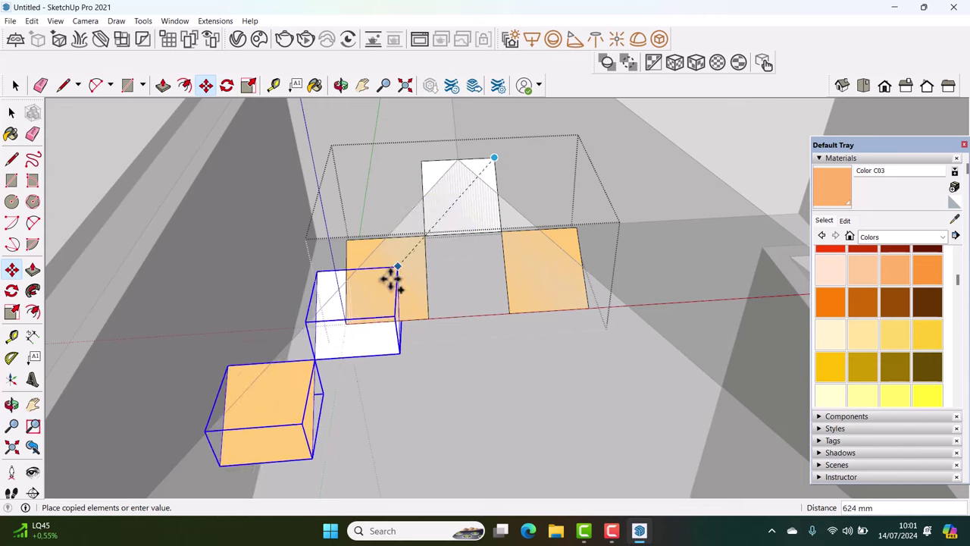
left_click(346, 324)
type("*8")
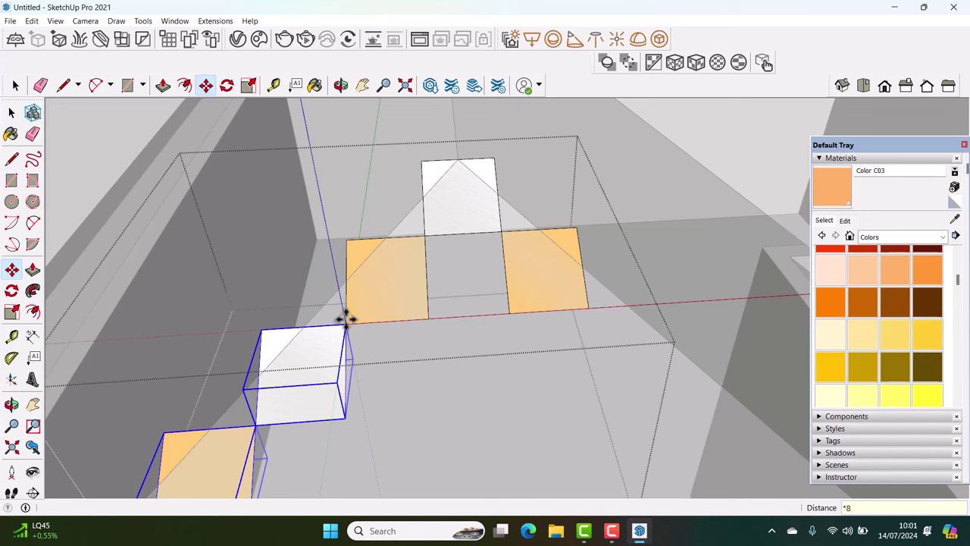
key("Return")
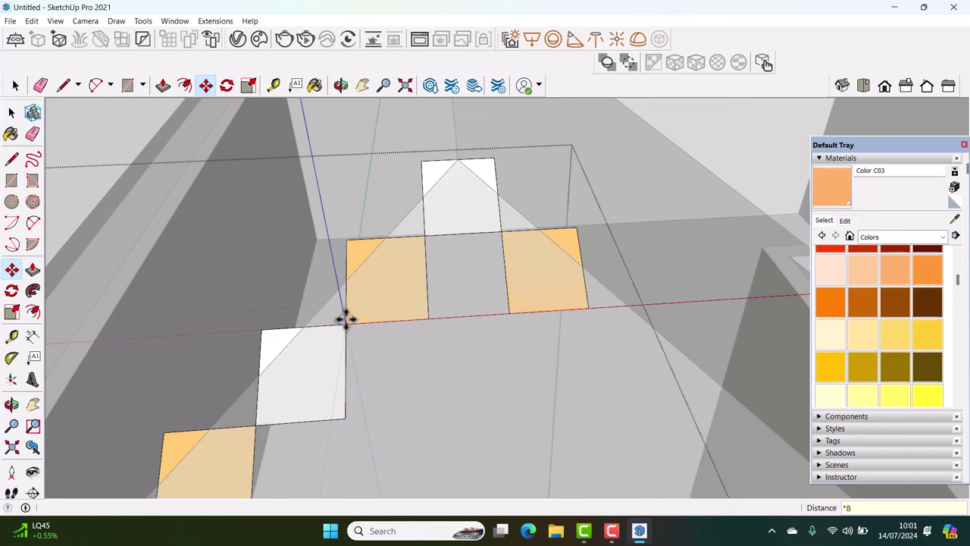
scroll(345, 319, "down", 3)
key("space")
scroll(394, 292, "down", 3)
middle_click_drag(395, 292, 353, 325)
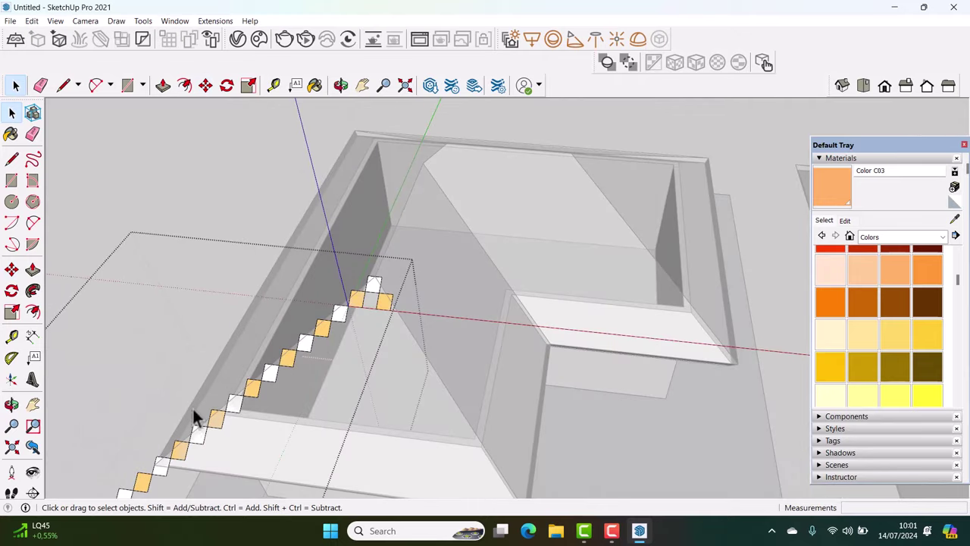
Delete the five cubes at the lower-left end of the tile staircase
middle_click_drag(200, 400, 381, 275)
scroll(391, 347, "up", 2)
middle_click_drag(392, 346, 305, 361)
scroll(241, 316, "up", 2)
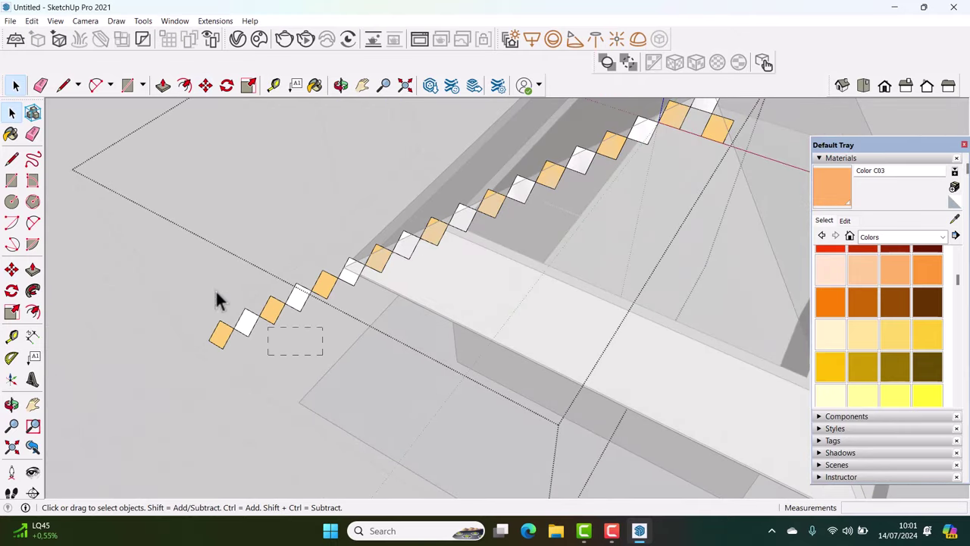
left_click_drag(333, 353, 200, 273)
scroll(288, 282, "up", 1)
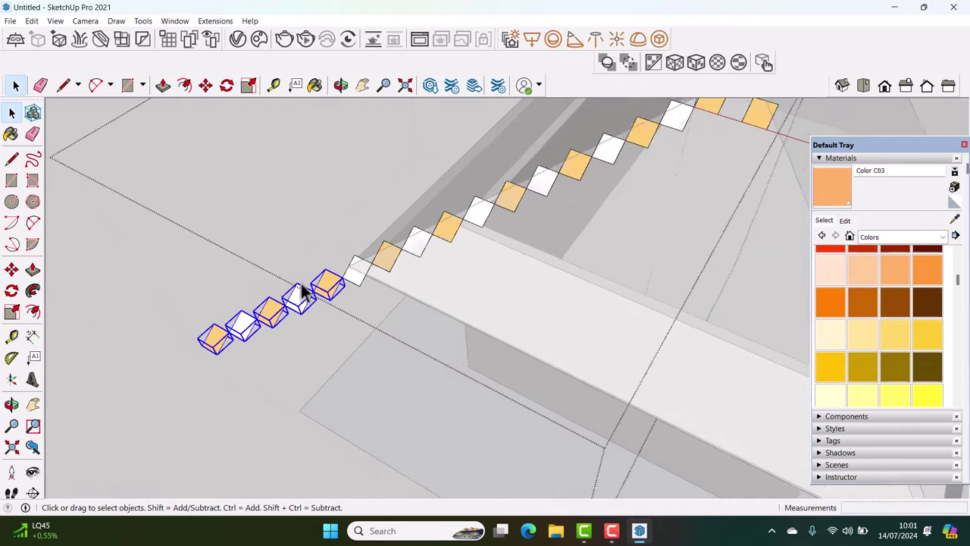
key("Delete")
Copy the top orange-white pair down the other slope and repeat it eight times
mouse_move(319, 285)
middle_mouse_down()
mouse_move(359, 282)
mouse_move(368, 299)
mouse_move(272, 329)
mouse_move(570, 281)
mouse_move(520, 162)
middle_mouse_up()
scroll(520, 163, "up", 3)
left_click(466, 254)
left_click(439, 238, "shift")
scroll(439, 238, "up", 1)
key("m")
left_click(389, 195)
left_click(530, 314)
type("*8")
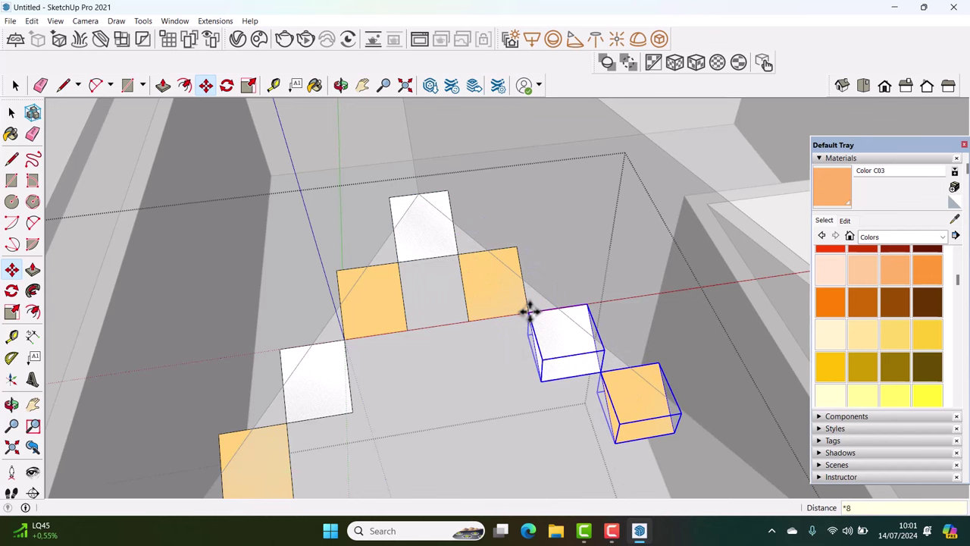
key("Return")
key("space")
scroll(575, 376, "down", 5)
Select the cubes overhanging the slab's right end
mouse_move(575, 376)
middle_mouse_down()
mouse_move(534, 343)
mouse_move(535, 263)
middle_mouse_up()
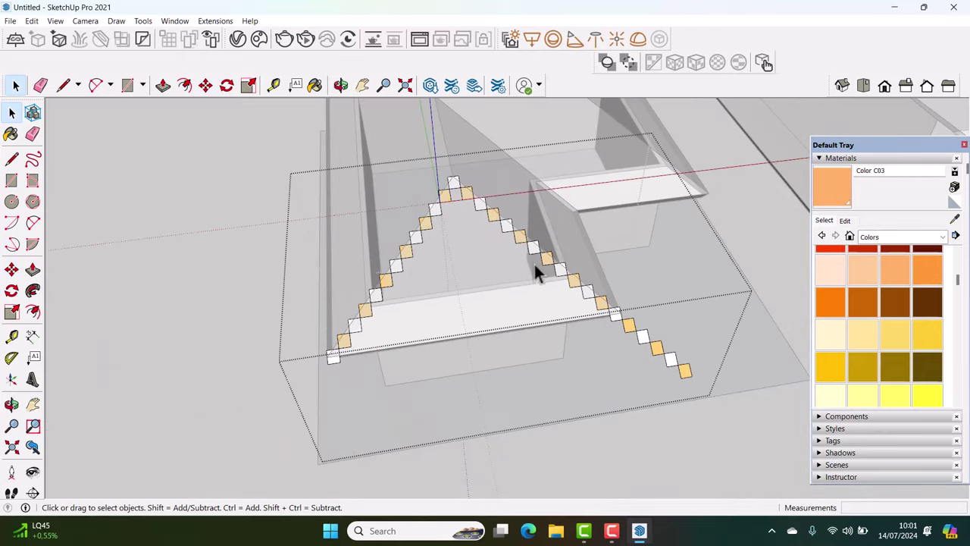
scroll(616, 321, "up", 5)
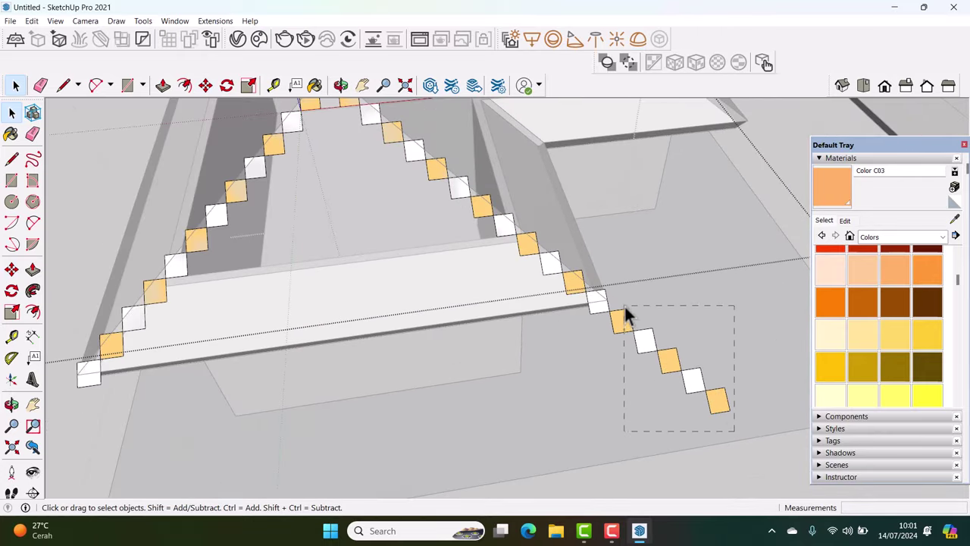
left_click_drag(625, 307, 621, 304)
scroll(625, 305, "down", 5)
mouse_move(625, 311)
middle_mouse_down()
mouse_move(515, 279)
mouse_move(186, 117)
mouse_move(272, 189)
middle_mouse_up()
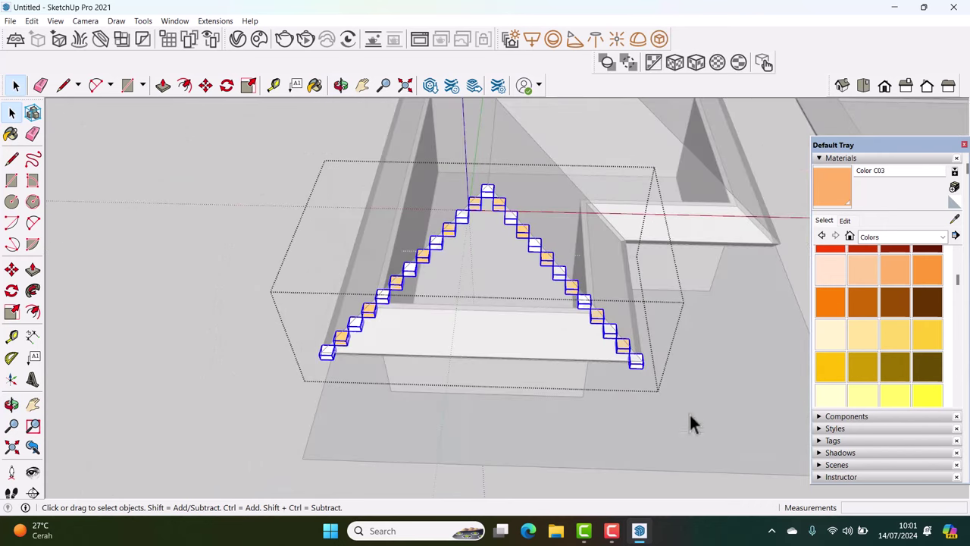
Copy the tile outline one tile along the slope and array it 20 times (*20)
middle_click_drag(690, 415, 524, 238)
scroll(497, 378, "up", 3)
mouse_move(498, 379)
middle_mouse_down()
mouse_move(357, 342)
mouse_move(496, 261)
middle_mouse_up()
scroll(373, 347, "up", 2)
key("m")
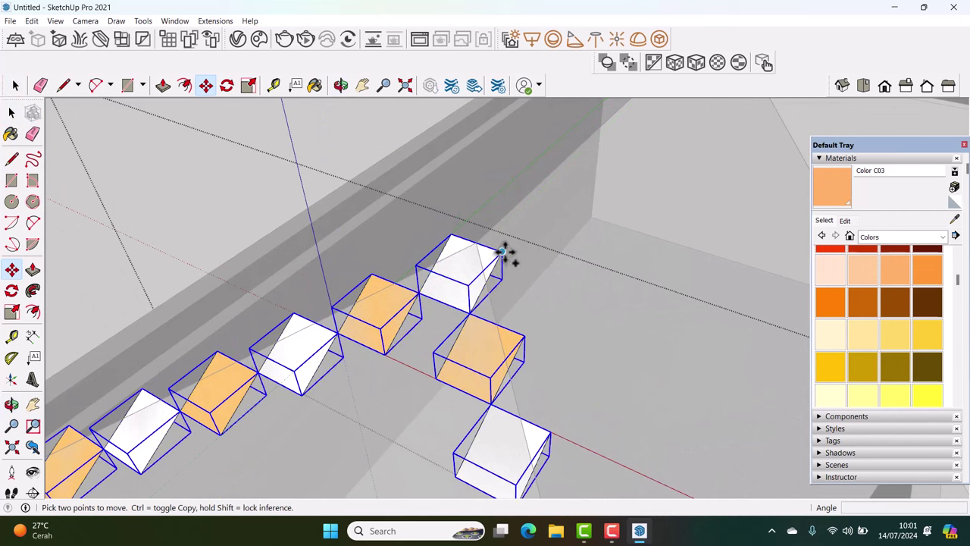
key("ctrl")
left_click(503, 252)
scroll(458, 311, "up", 3)
scroll(466, 314, "up", 2)
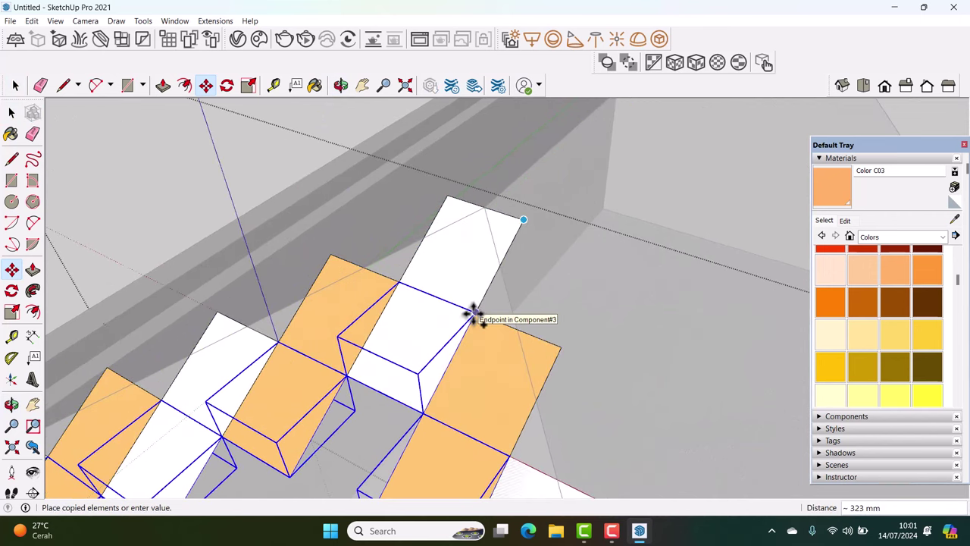
left_click(473, 312)
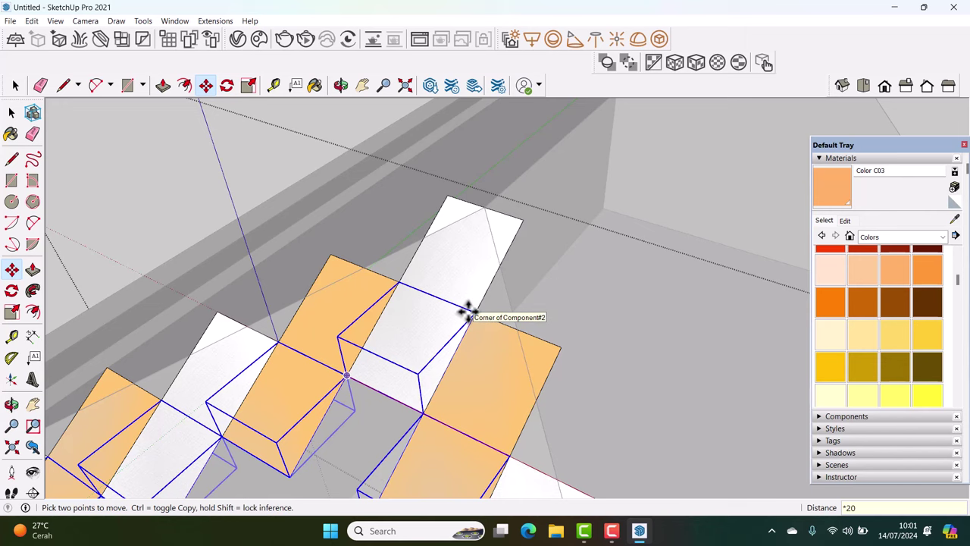
key("Escape")
key("space")
scroll(473, 281, "down", 5)
scroll(460, 293, "down", 3)
mouse_move(461, 293)
middle_mouse_down()
mouse_move(516, 390)
mouse_move(505, 195)
middle_mouse_up()
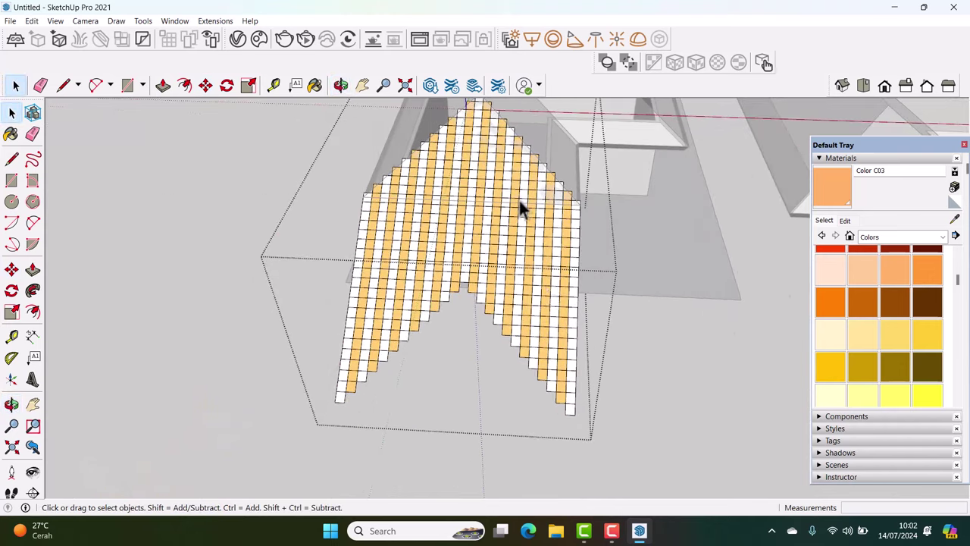
Inspect the striped tile triangle, exit the tile group, and orbit around the model
mouse_move(286, 220)
middle_mouse_down()
mouse_move(415, 216)
mouse_move(637, 256)
middle_mouse_up()
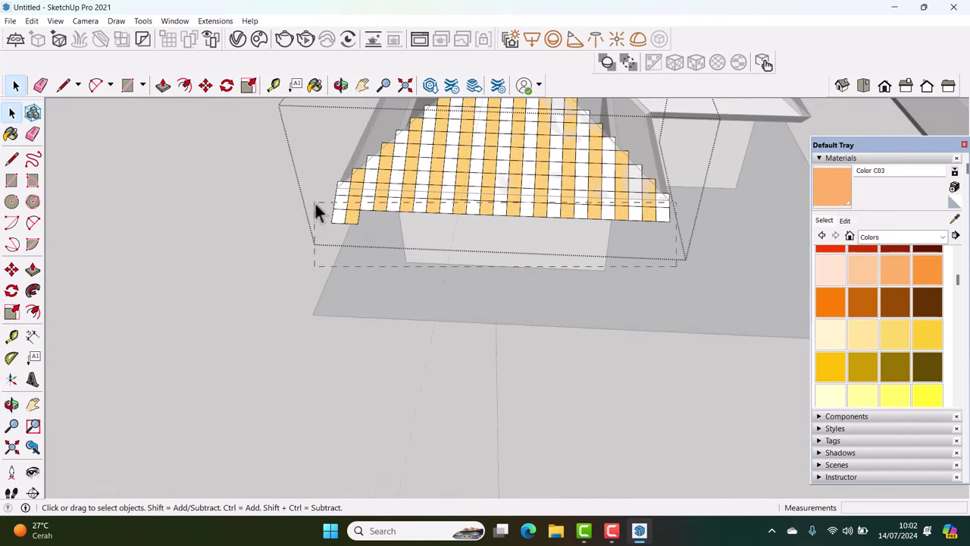
mouse_move(310, 210)
middle_mouse_down()
mouse_move(412, 185)
mouse_move(336, 264)
mouse_move(490, 206)
mouse_move(454, 253)
mouse_move(479, 261)
mouse_move(467, 277)
middle_mouse_up()
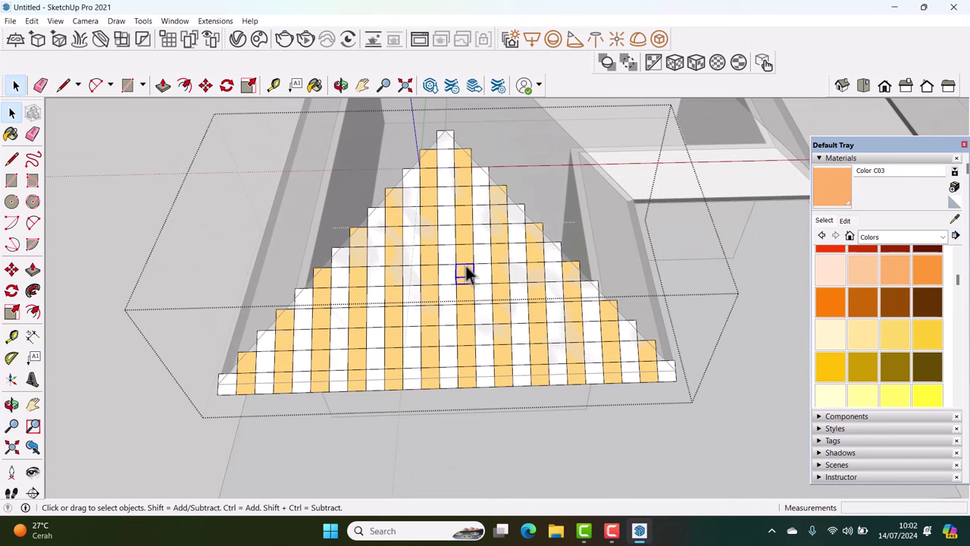
scroll(462, 275, "down", 3)
key("Escape")
mouse_move(440, 321)
middle_mouse_down()
mouse_move(455, 292)
mouse_move(540, 329)
mouse_move(559, 357)
middle_mouse_up()
scroll(541, 329, "up", 2)
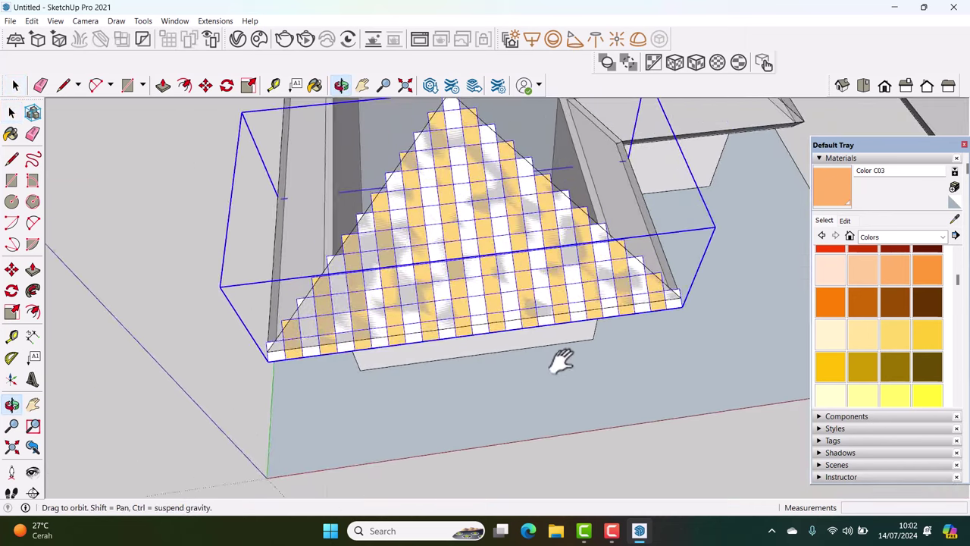
Copy the tiled triangle over to sit near the other roof wing
key("m")
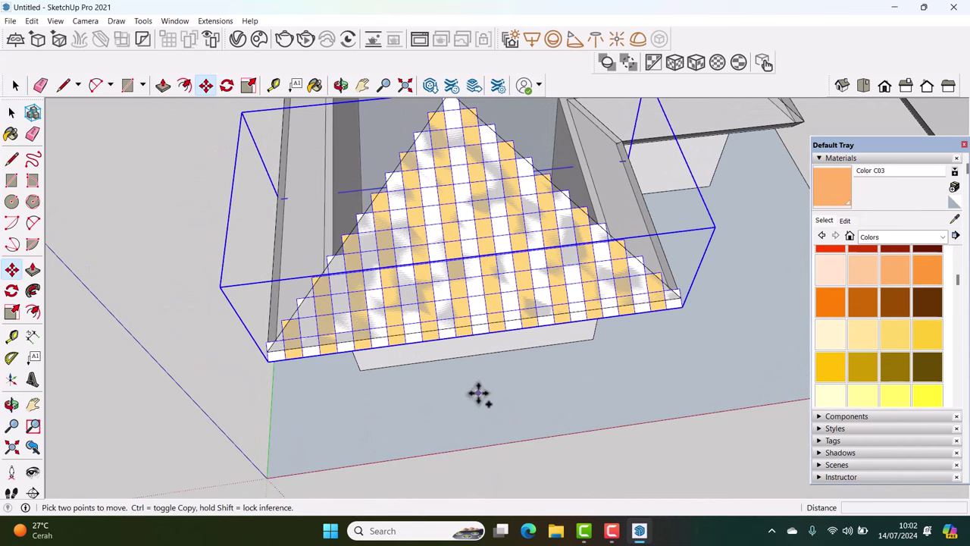
left_click(478, 392)
mouse_move(571, 389)
middle_mouse_down()
mouse_move(345, 413)
mouse_move(418, 405)
middle_mouse_up()
key("ctrl")
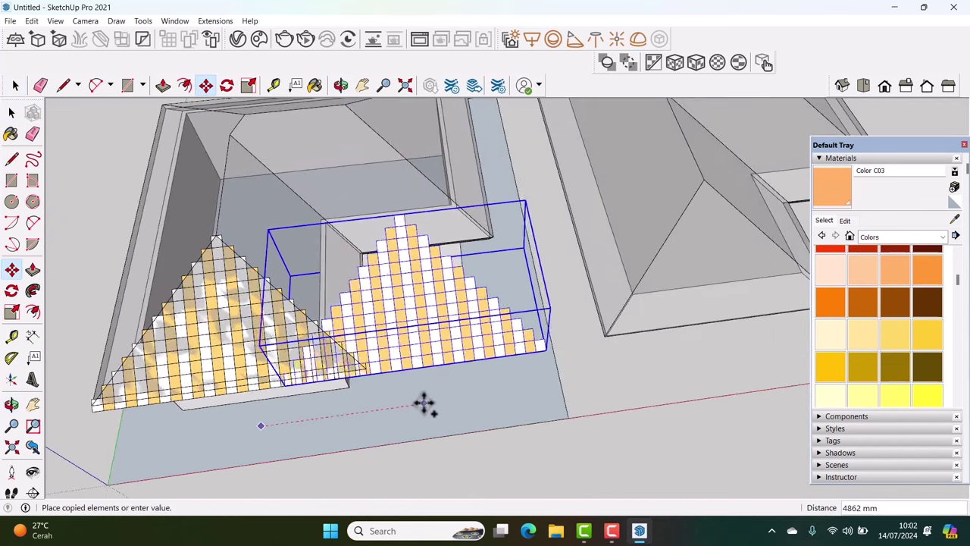
left_click(503, 389)
key("space")
mouse_move(510, 338)
middle_mouse_down()
mouse_move(518, 298)
mouse_move(435, 328)
middle_mouse_up()
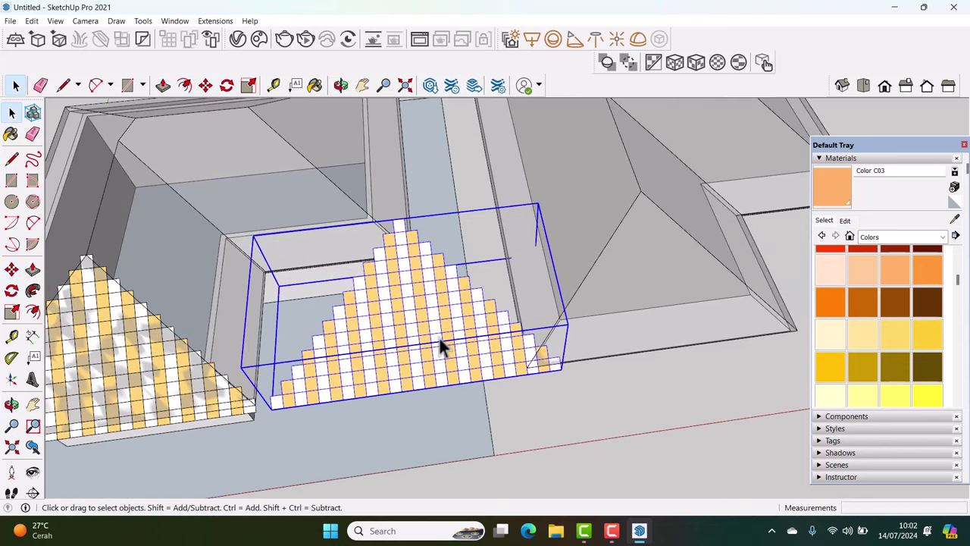
Rotate the copied triangle to match the other wing's slope
key("m")
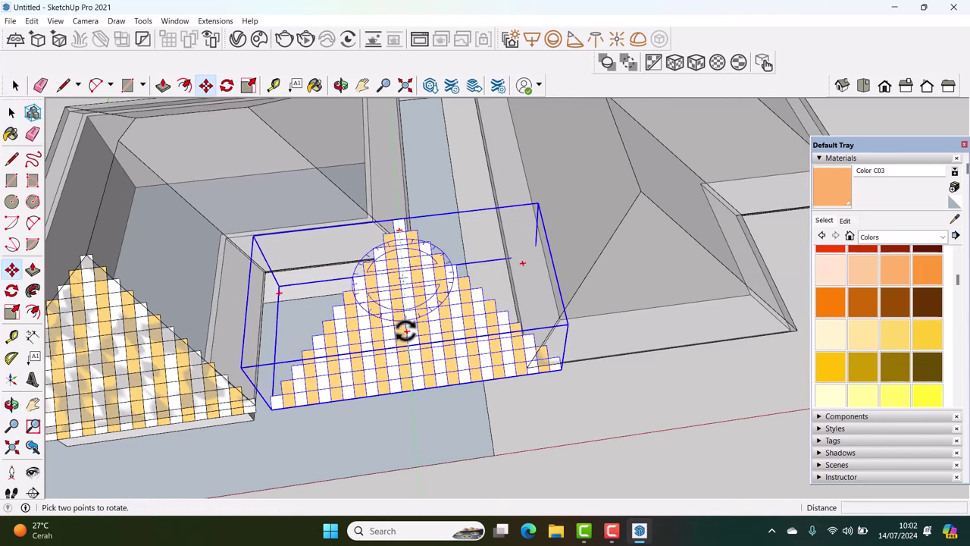
left_click(406, 331)
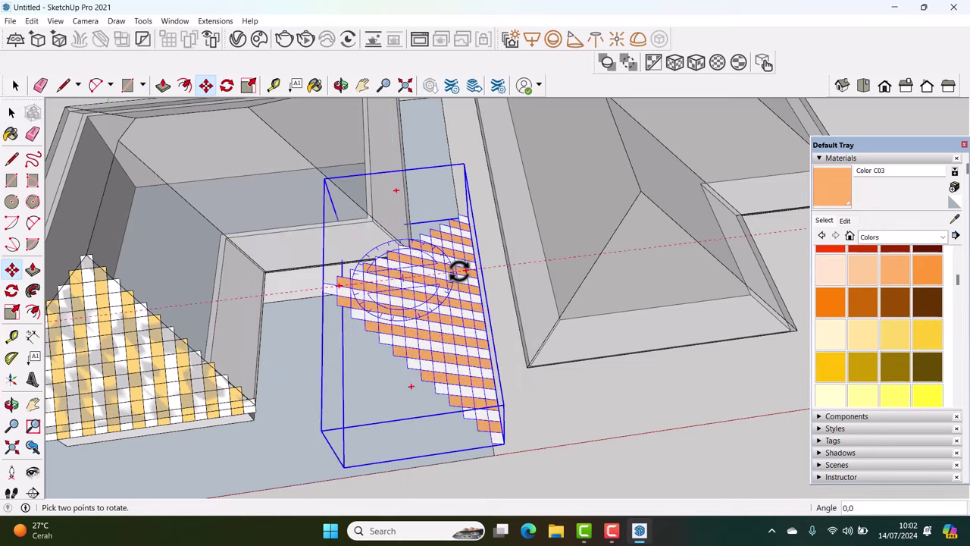
key("Escape")
scroll(455, 410, "up", 3)
scroll(385, 422, "up", 3)
scroll(383, 449, "up", 2)
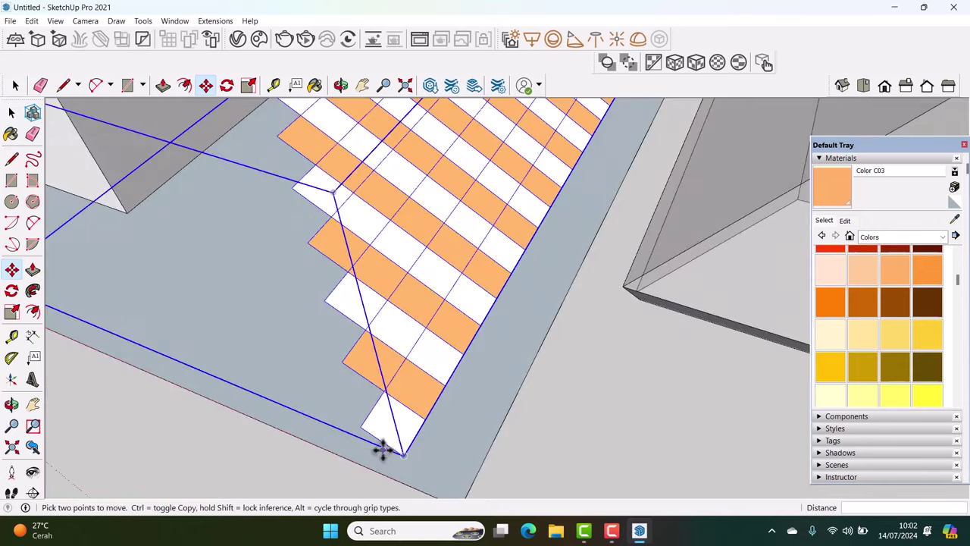
scroll(383, 449, "up", 3)
scroll(394, 427, "down", 1)
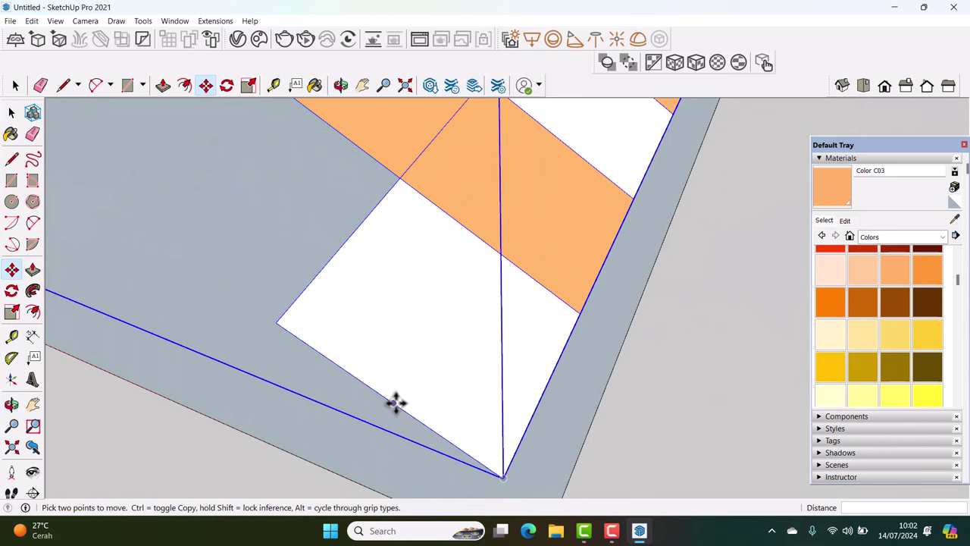
scroll(492, 385, "down", 3)
scroll(485, 386, "down", 3)
Snap the copy's bottom corner onto the roof corner and view it on the roof
middle_click_drag(485, 386, 493, 409)
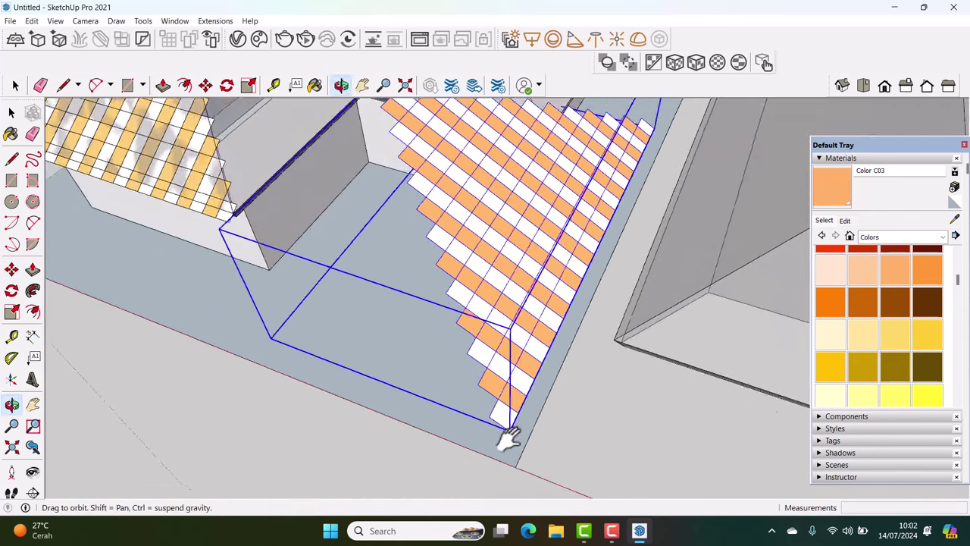
scroll(276, 303, "up", 3)
scroll(270, 243, "up", 2)
scroll(264, 225, "up", 3)
scroll(255, 267, "up", 2)
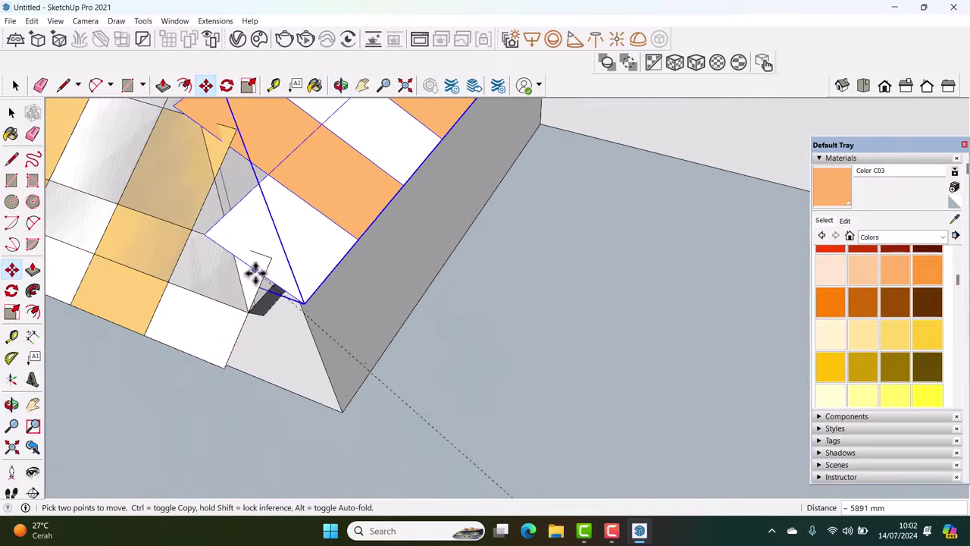
scroll(256, 267, "up", 2)
scroll(253, 298, "down", 1)
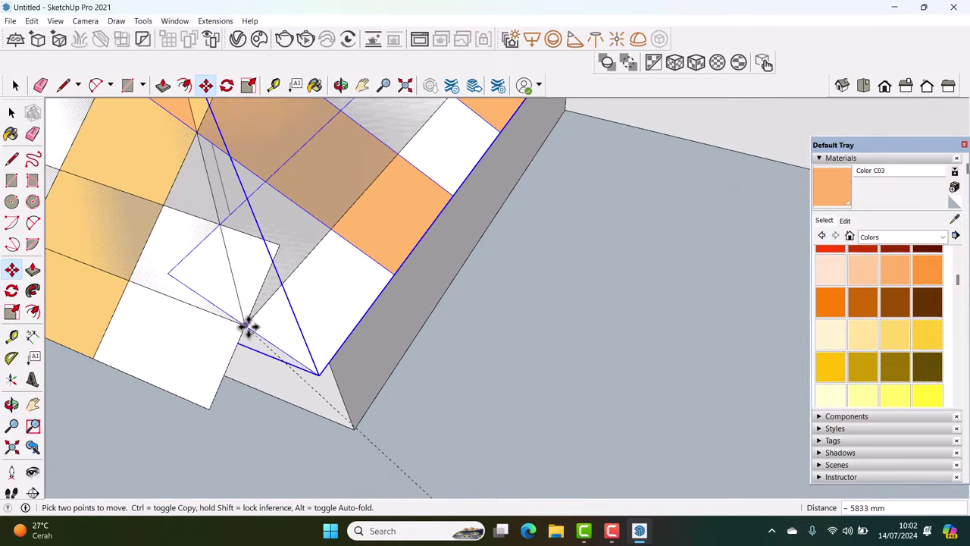
left_click(246, 327)
key("space")
scroll(250, 311, "down", 2)
mouse_move(270, 281)
middle_mouse_down()
mouse_move(322, 446)
mouse_move(344, 349)
middle_mouse_up()
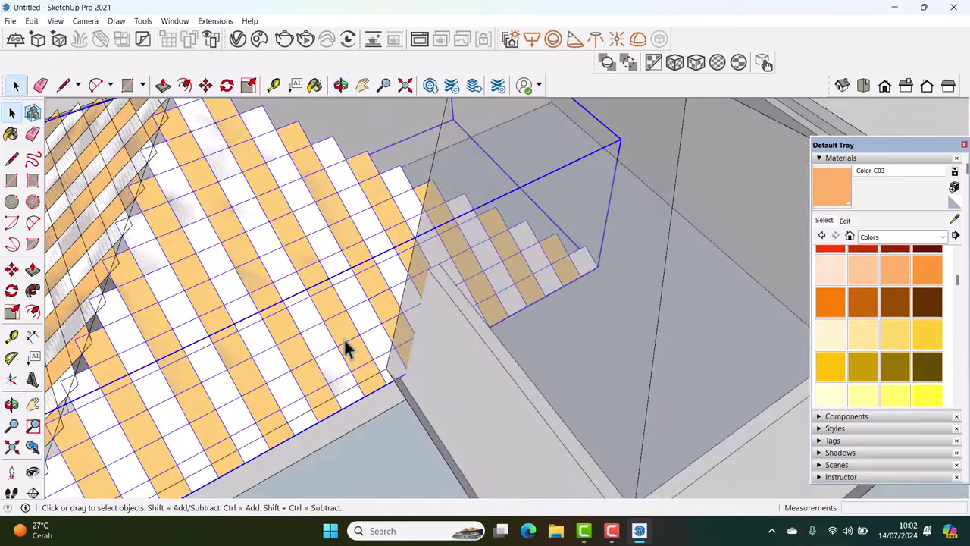
scroll(345, 339, "down", 2)
middle_click_drag(346, 341, 530, 386)
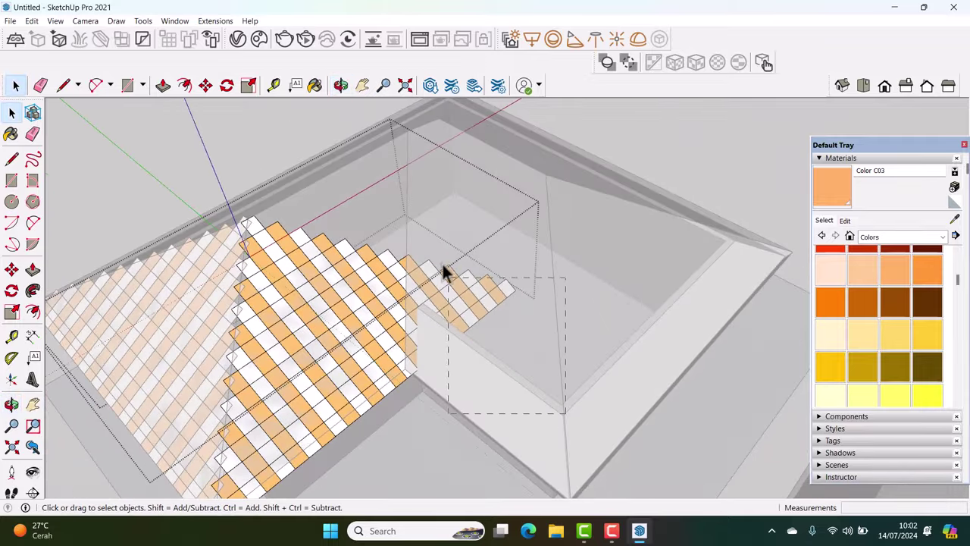
Delete the stepped tiles protruding beyond the roof edge
left_click_drag(415, 209, 416, 209)
key("Delete")
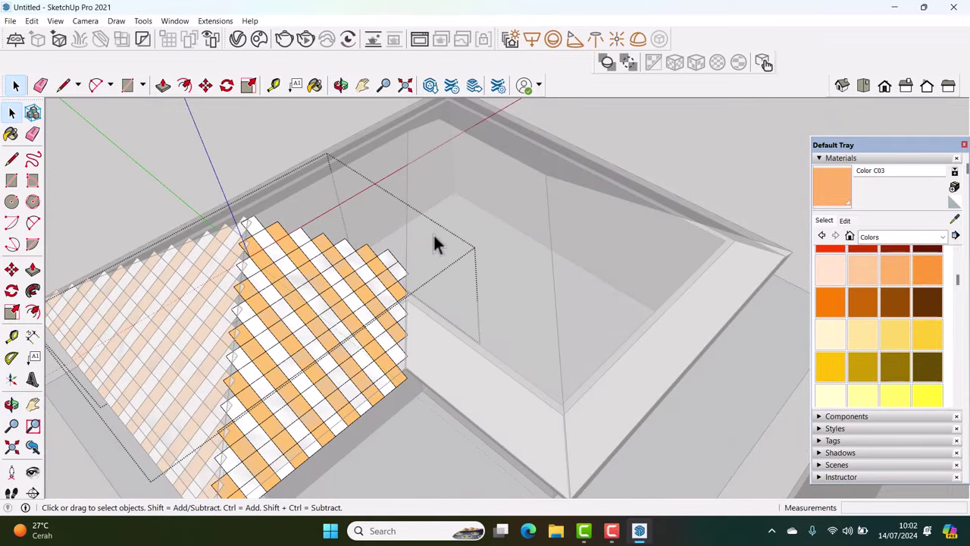
scroll(397, 272, "up", 2)
mouse_move(397, 273)
middle_mouse_down()
mouse_move(442, 305)
mouse_move(396, 297)
mouse_move(427, 329)
mouse_move(421, 319)
middle_mouse_up()
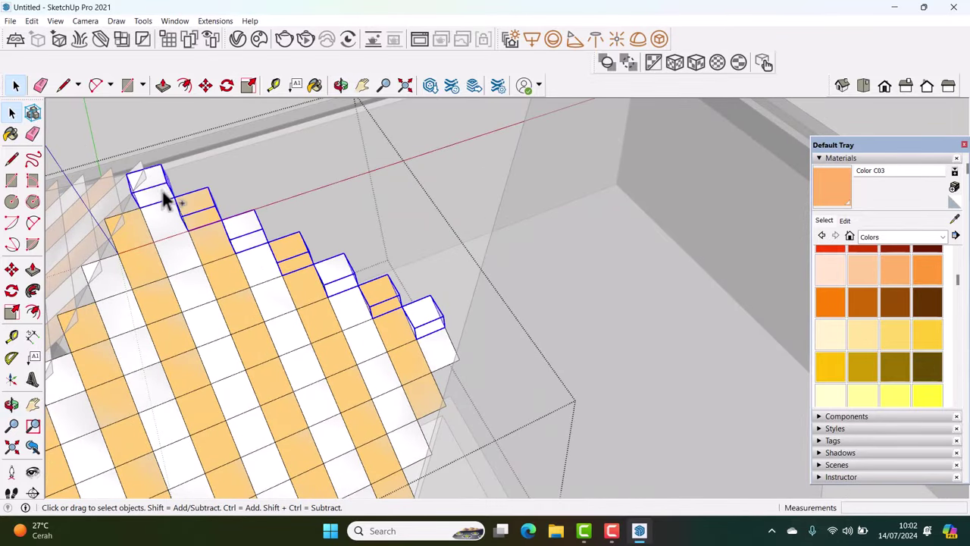
scroll(377, 319, "up", 2)
Begin copying the edge cubes, cancel the unfinished copy, and view the grid from above
key("m")
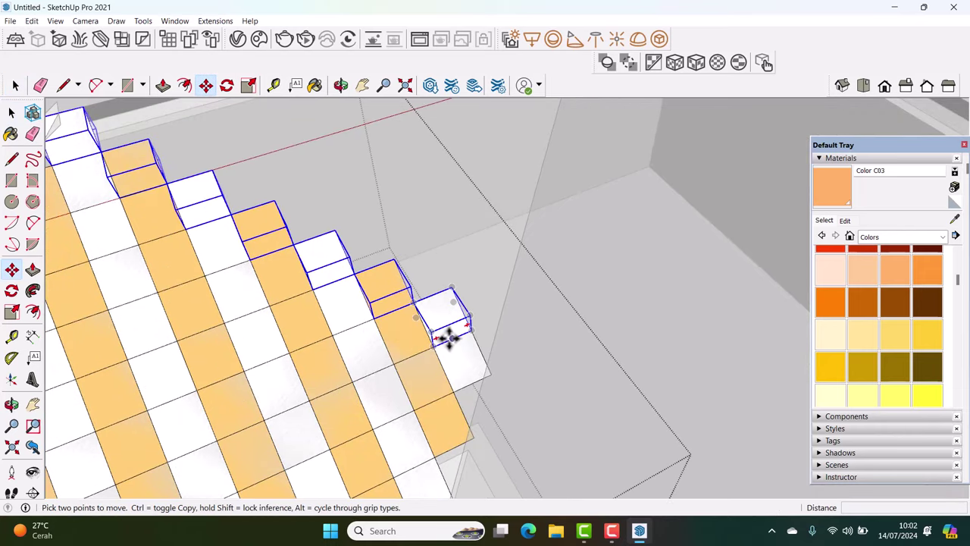
left_click(450, 339, "ctrl")
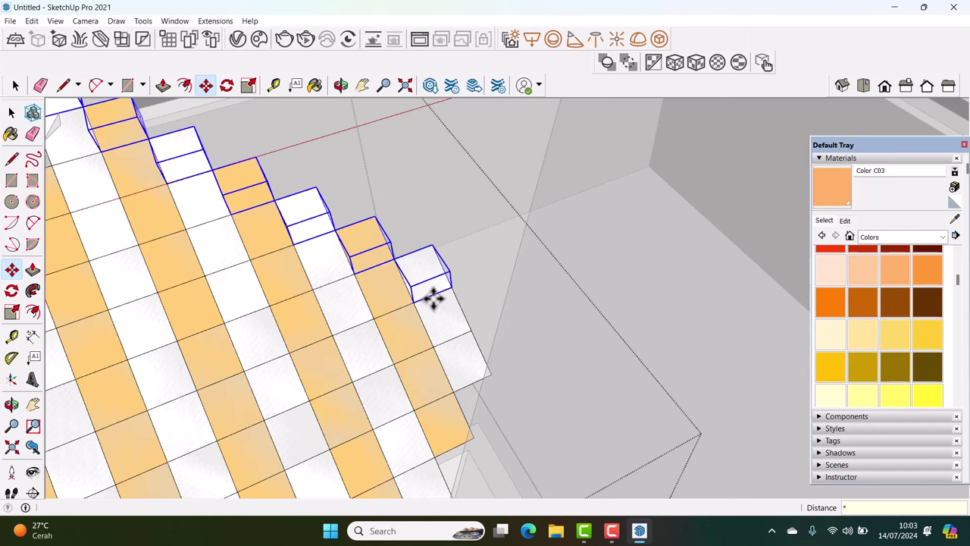
scroll(433, 298, "down", 2)
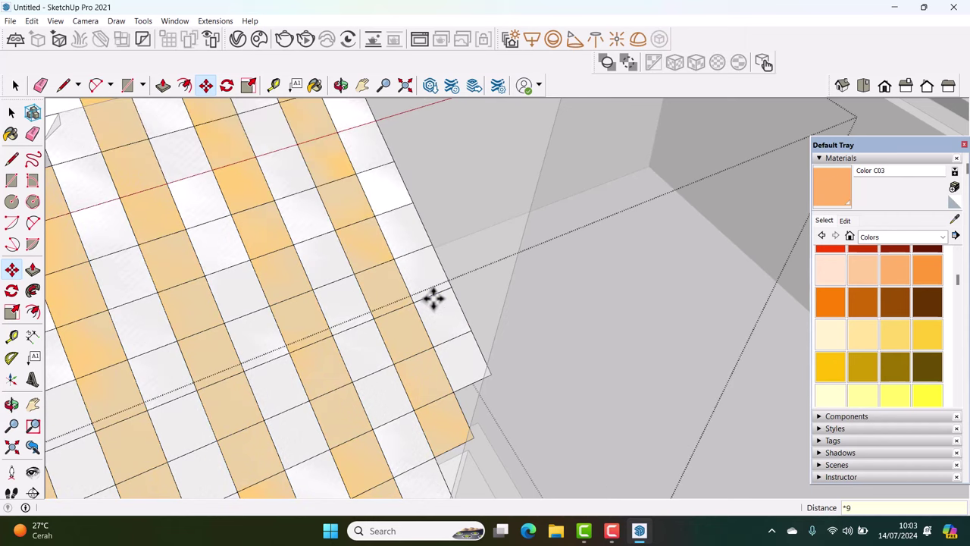
key("space")
mouse_move(432, 299)
middle_mouse_down()
mouse_move(450, 303)
mouse_move(445, 336)
mouse_move(390, 200)
mouse_move(477, 294)
middle_mouse_up()
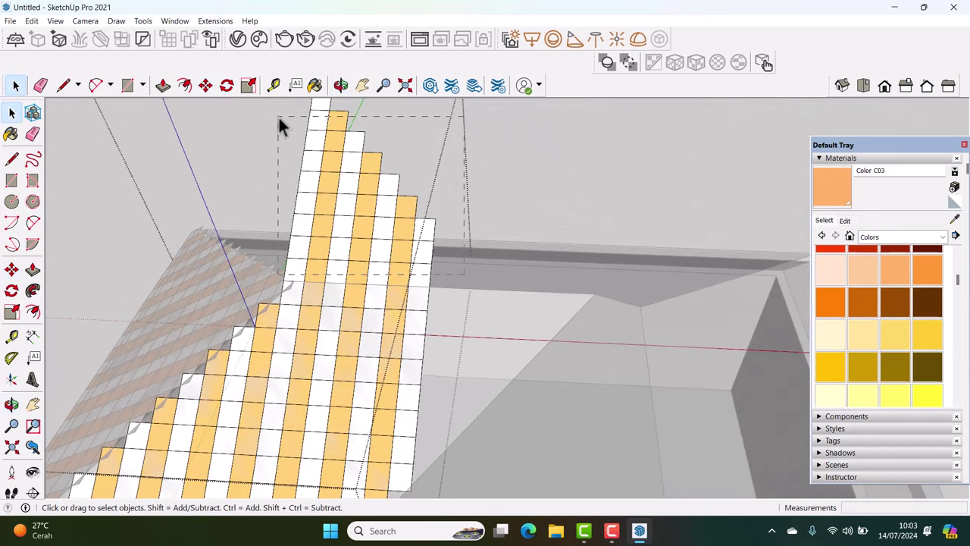
Delete the top rows of the tile grid
left_click_drag(295, 164, 279, 118)
key("Delete")
scroll(380, 199, "down", 1)
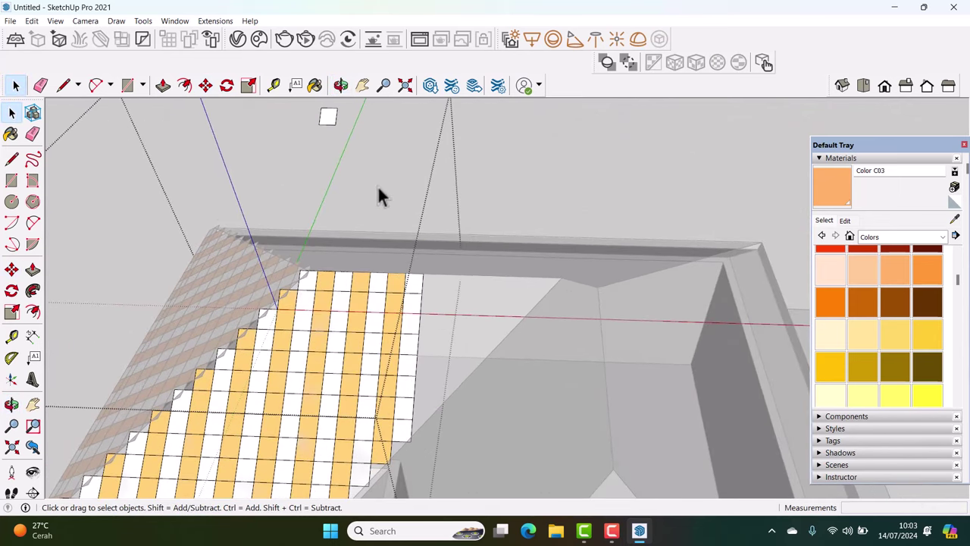
mouse_move(359, 227)
middle_mouse_down()
mouse_move(433, 265)
mouse_move(432, 249)
mouse_move(445, 299)
middle_mouse_up()
Select the grid's right edge tile column and copy it once to the right
left_click(427, 377, "ctrl")
left_click(448, 353, "ctrl")
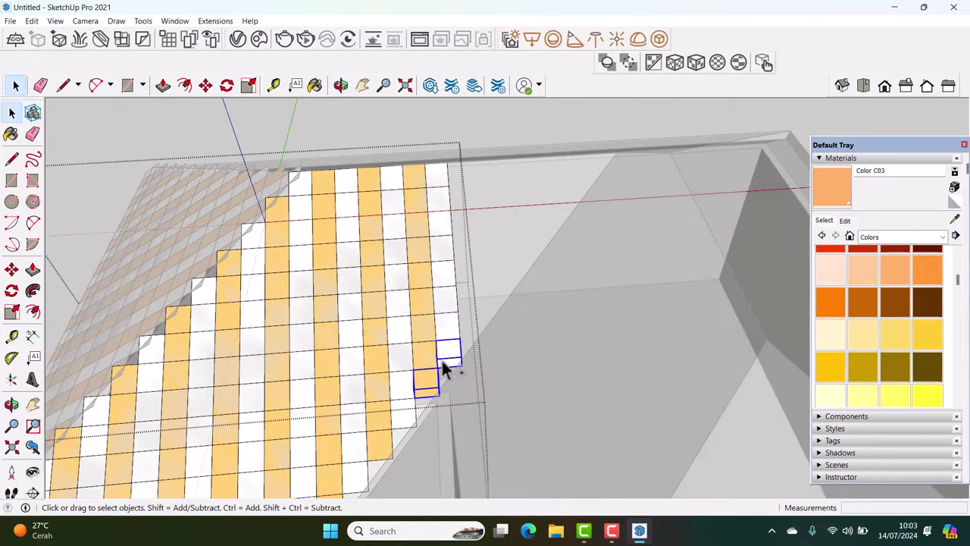
left_click_drag(499, 393, 504, 385, "ctrl")
scroll(432, 385, "up", 2)
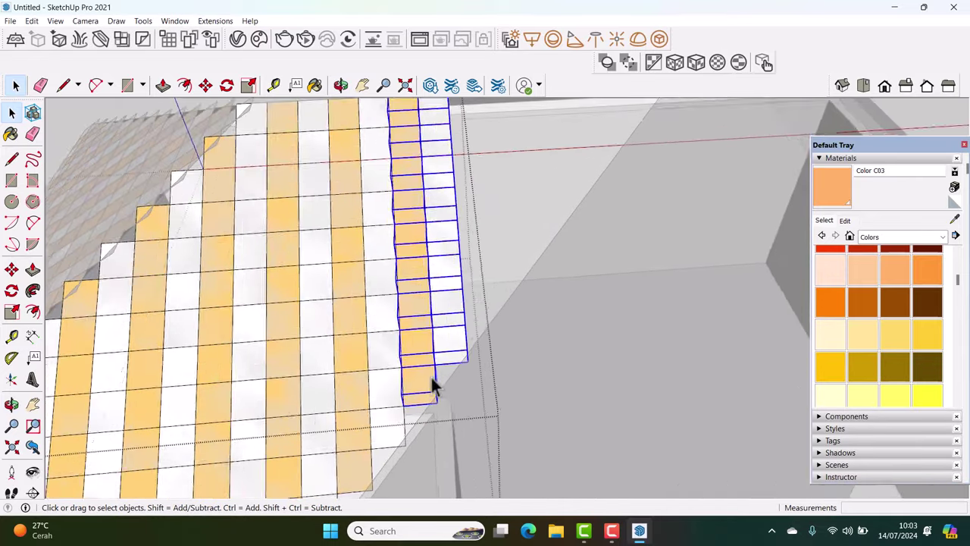
scroll(451, 394, "up", 1)
key("m")
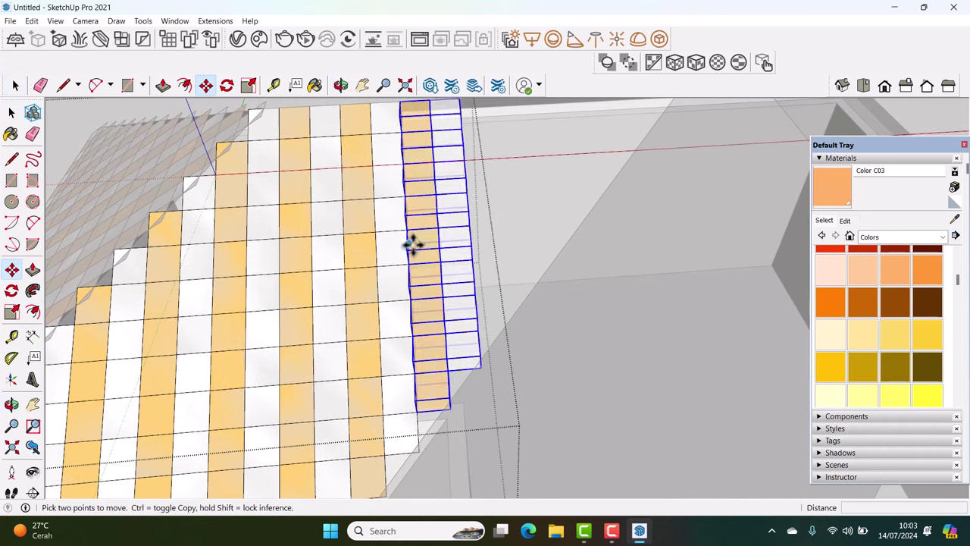
key("ctrl")
left_click(407, 229)
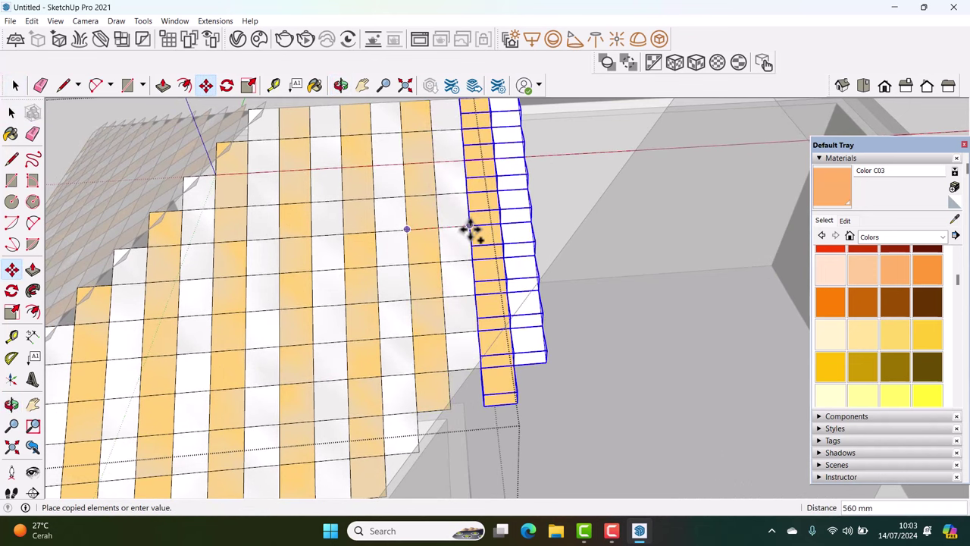
left_click(470, 230)
Add two more copies of the edge column further to the right
left_click(469, 229)
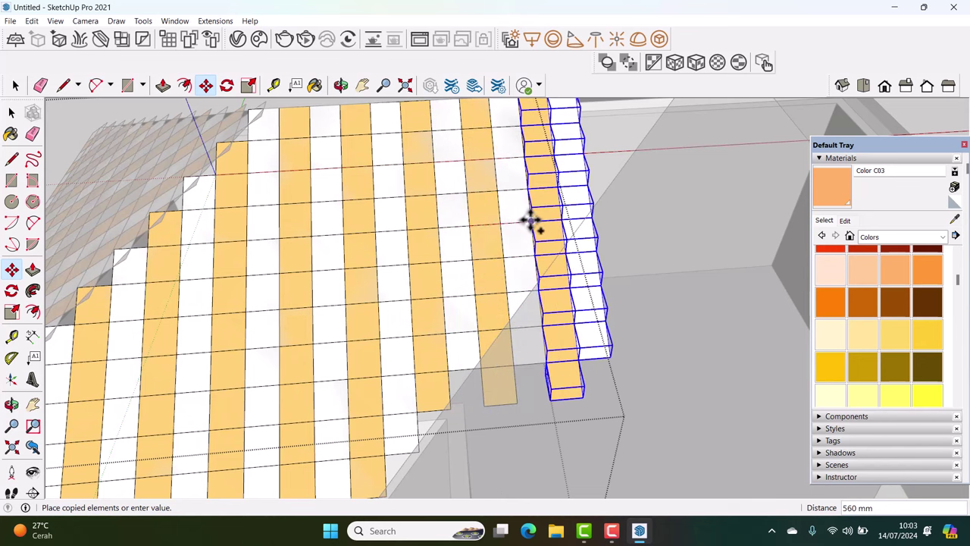
left_click(530, 219)
left_click(529, 221)
scroll(567, 217, "up", 1)
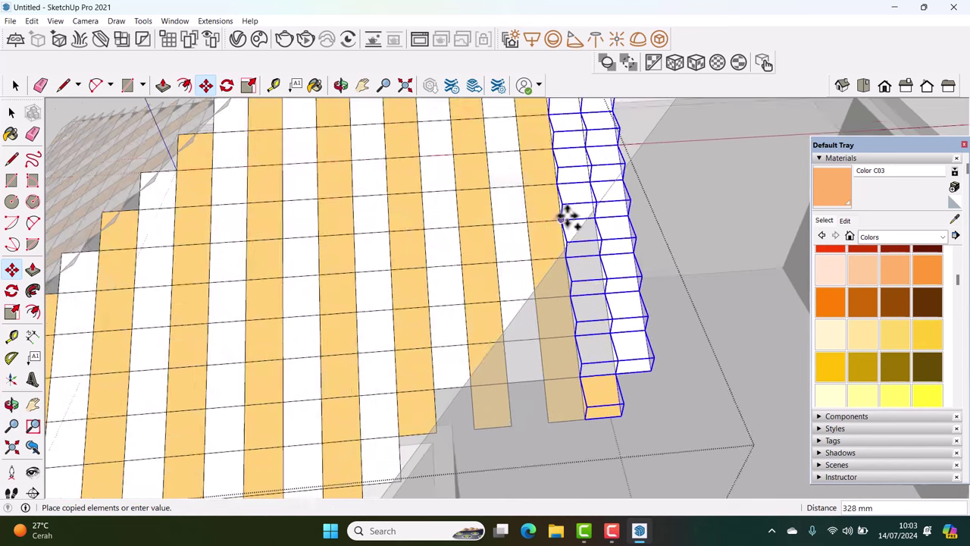
scroll(585, 216, "up", 1)
scroll(595, 217, "up", 1)
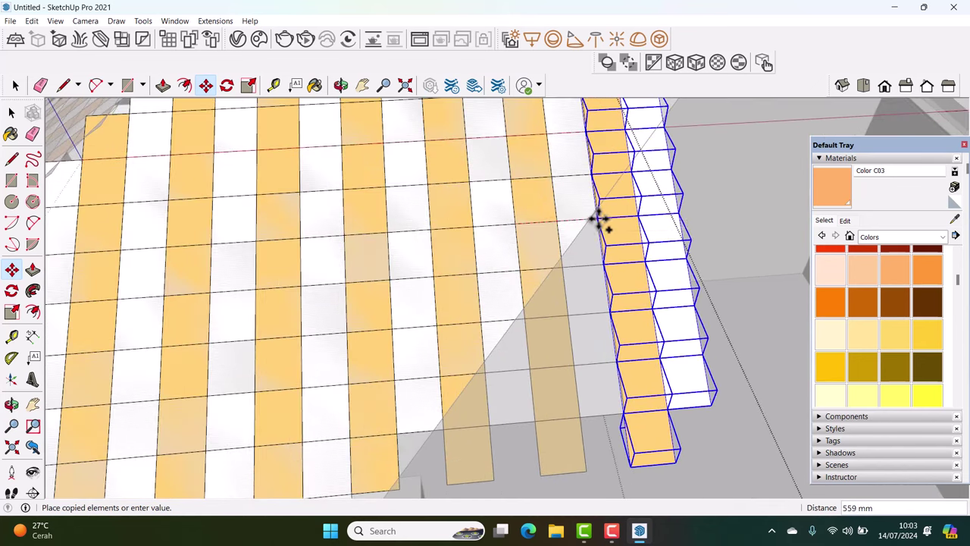
scroll(599, 220, "up", 1)
scroll(600, 219, "up", 1)
scroll(594, 221, "up", 2)
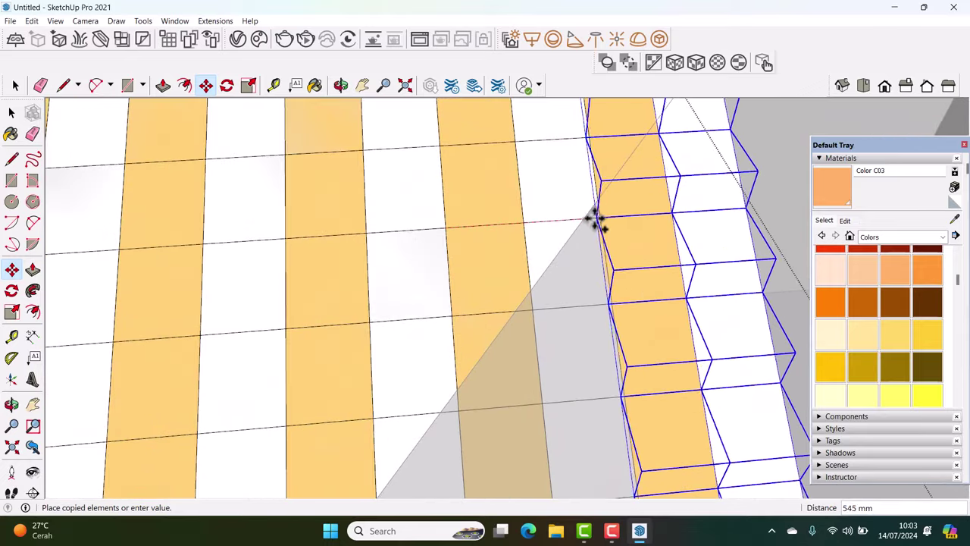
left_click(597, 219)
key("space")
scroll(576, 220, "down", 2)
scroll(549, 296, "down", 1)
Copy the column 560 mm further right twice more and view the whole slope
key("m")
scroll(500, 282, "up", 2)
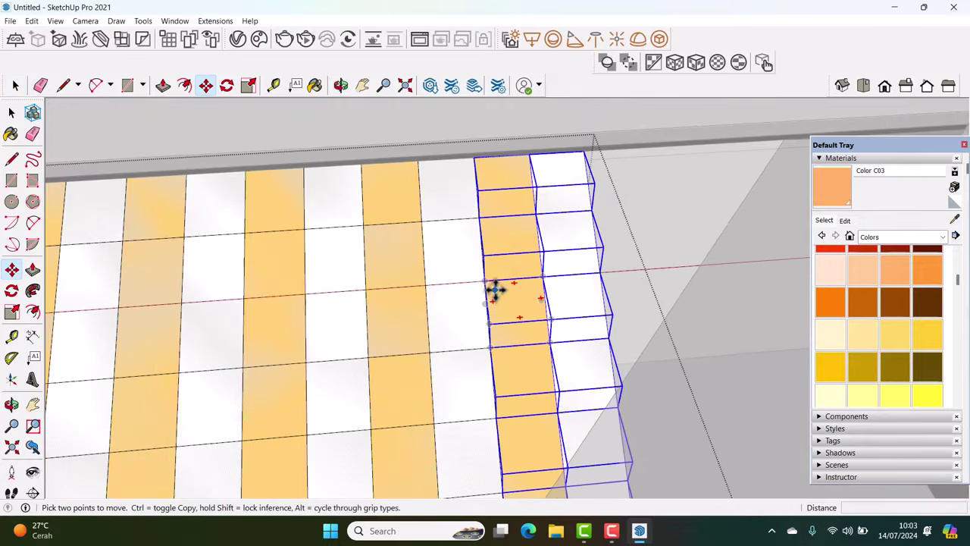
left_click(485, 282)
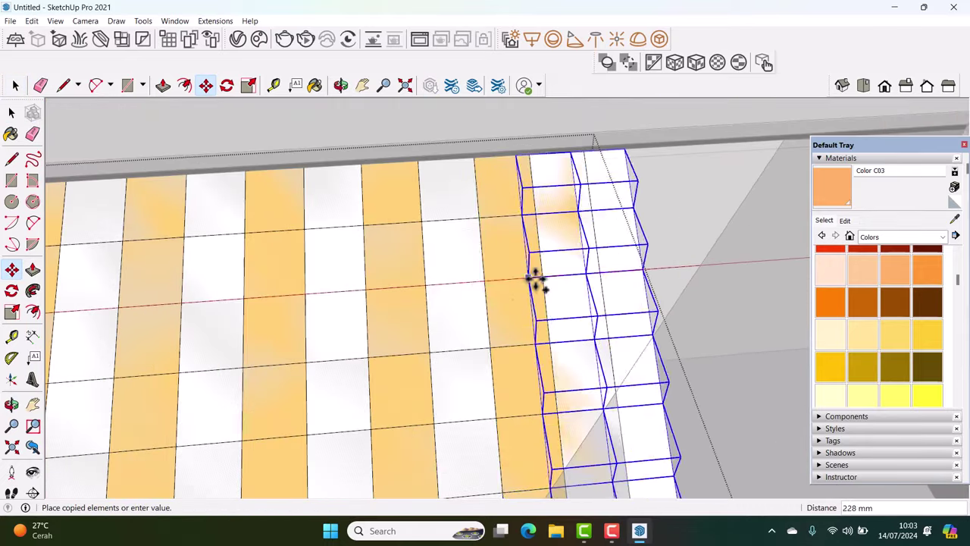
left_click(599, 274)
left_click(599, 274)
mouse_move(665, 256)
middle_mouse_down()
mouse_move(584, 234)
mouse_move(567, 281)
middle_mouse_up()
key("m")
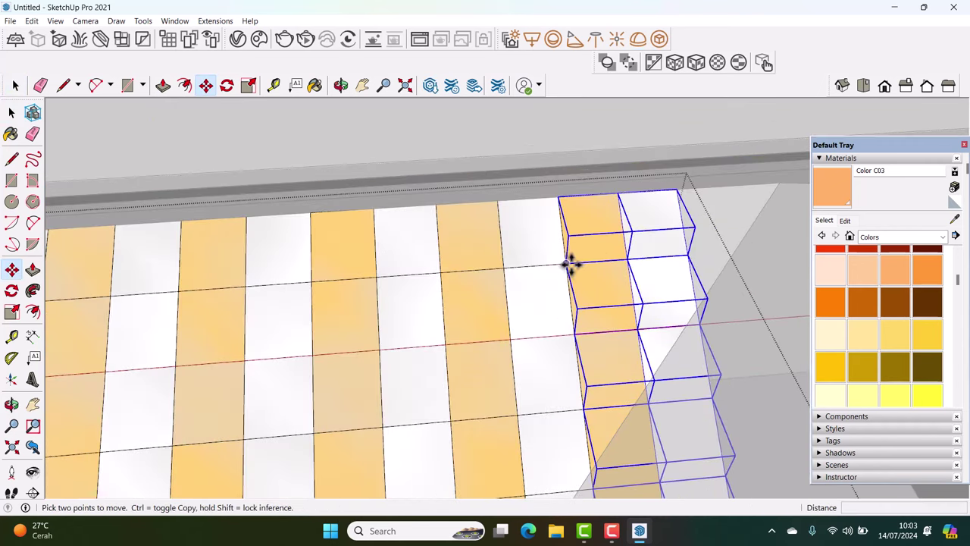
left_click(570, 263)
left_click(667, 252)
key("space")
scroll(454, 303, "down", 5)
mouse_move(454, 303)
middle_mouse_down()
mouse_move(612, 342)
mouse_move(500, 255)
mouse_move(570, 285)
middle_mouse_up()
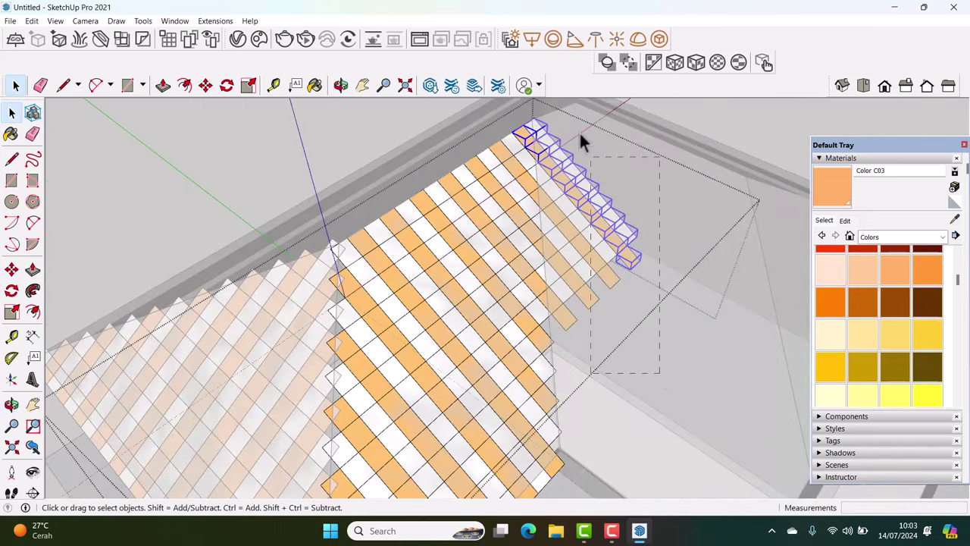
Delete the surplus tile column and the jagged tiles overhanging the roof edge
key("Delete")
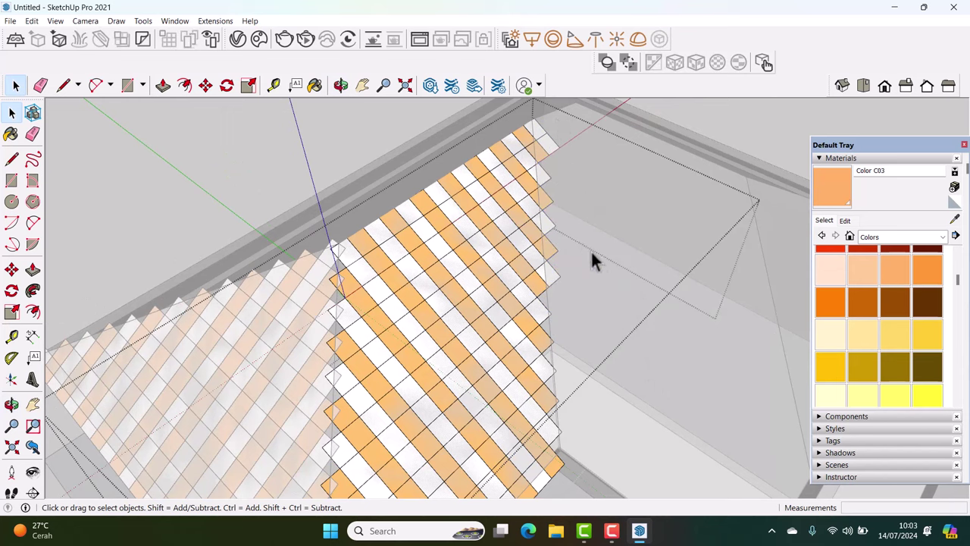
middle_click_drag(582, 237, 613, 304)
left_click_drag(547, 100, 549, 103)
key("Delete")
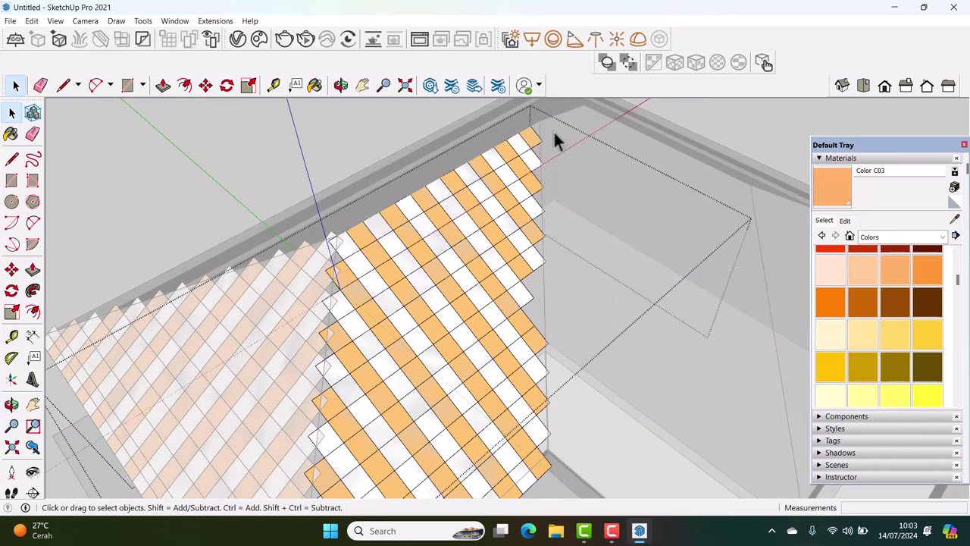
scroll(537, 279, "up", 2)
scroll(522, 292, "up", 2)
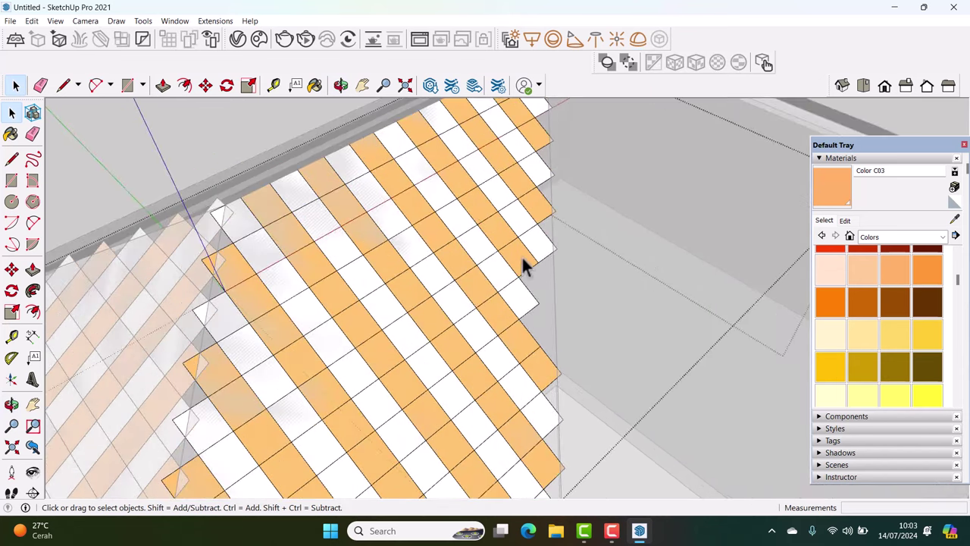
Select two tiles at the slope's edge and start moving them, then cancel
left_click(526, 269)
scroll(523, 284, "up", 1)
scroll(520, 296, "up", 2)
left_click(519, 302, "ctrl")
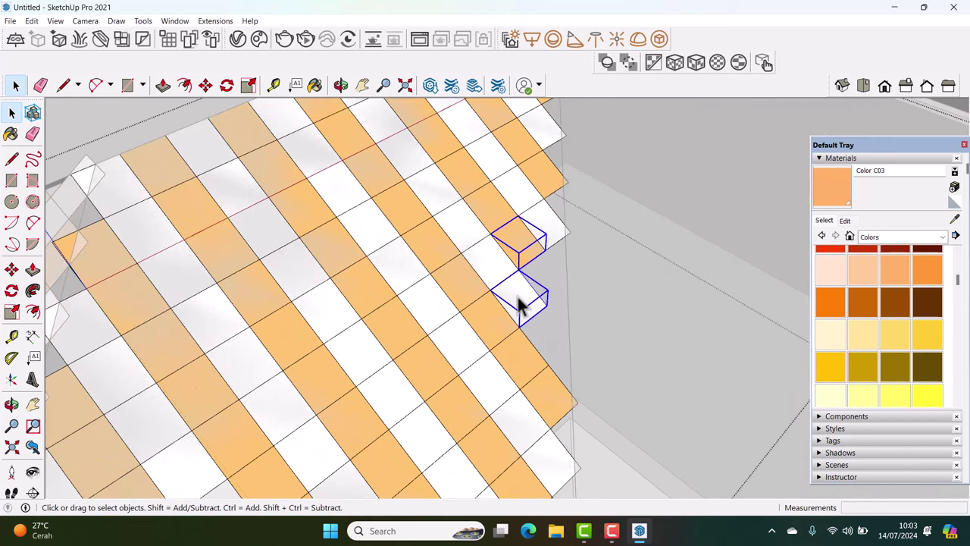
key("m")
left_click(483, 222)
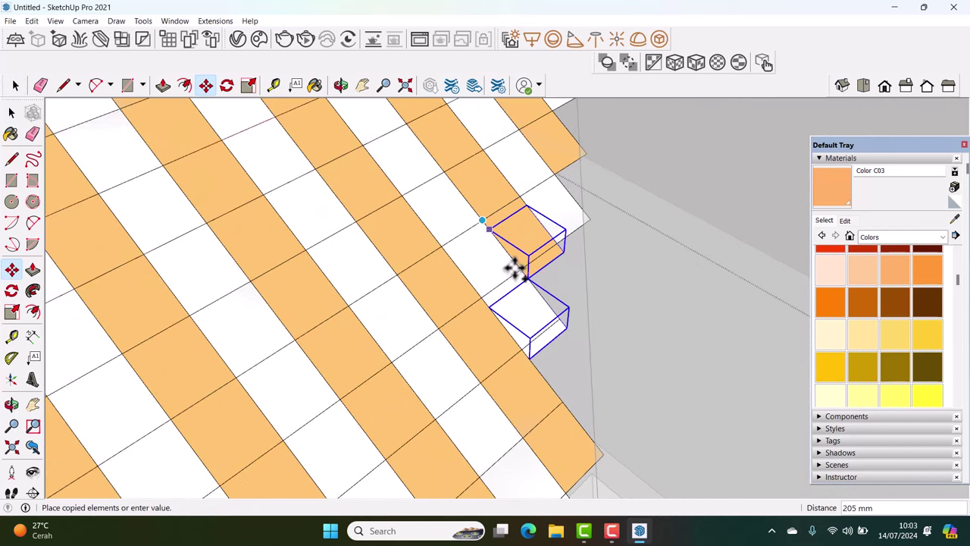
key("space")
Zoom out to check the roof from a new angle and select the tiled slope
scroll(523, 280, "down", 3)
scroll(538, 291, "down", 3)
scroll(540, 292, "down", 2)
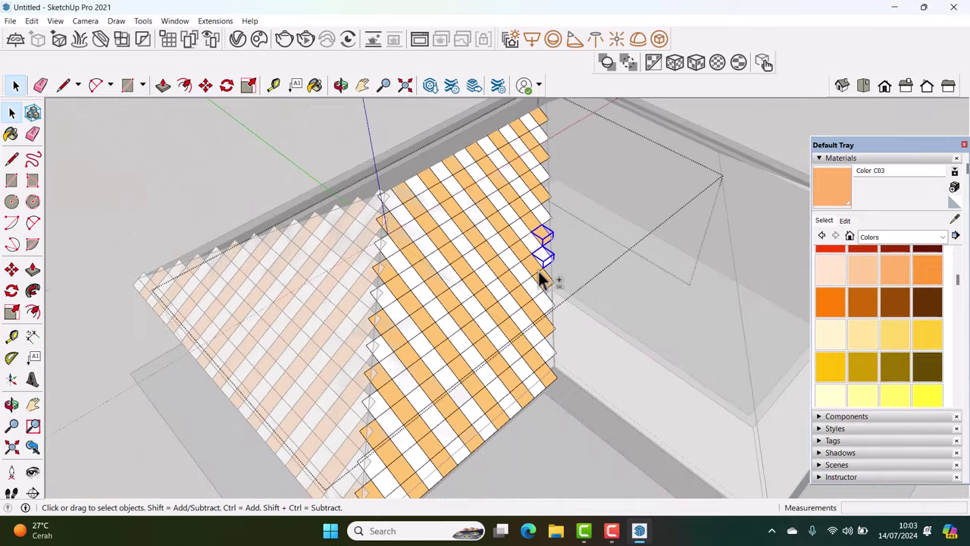
scroll(537, 279, "down", 2)
scroll(508, 303, "down", 3)
scroll(531, 301, "down", 1)
scroll(523, 297, "up", 3)
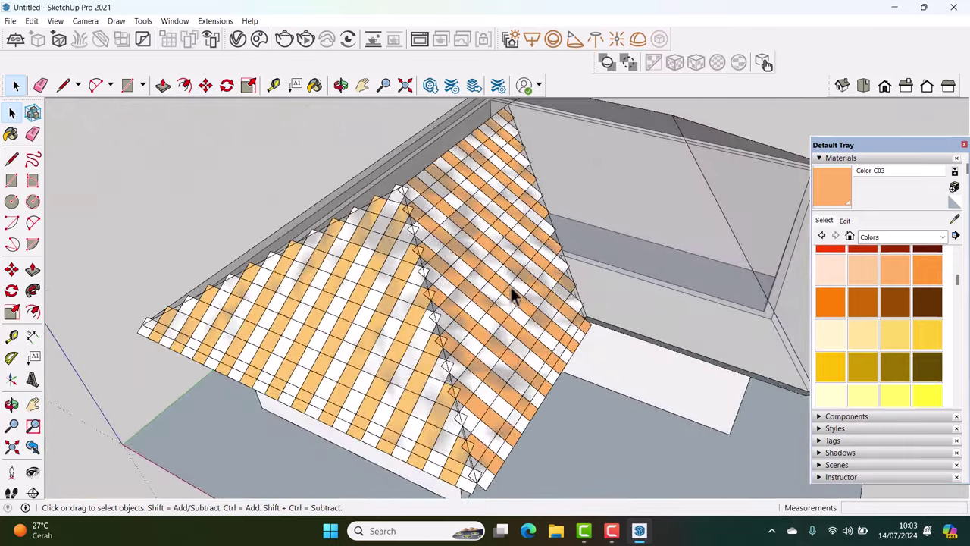
scroll(500, 296, "down", 3)
middle_click_drag(476, 299, 553, 326)
scroll(542, 288, "up", 3)
left_click(529, 248)
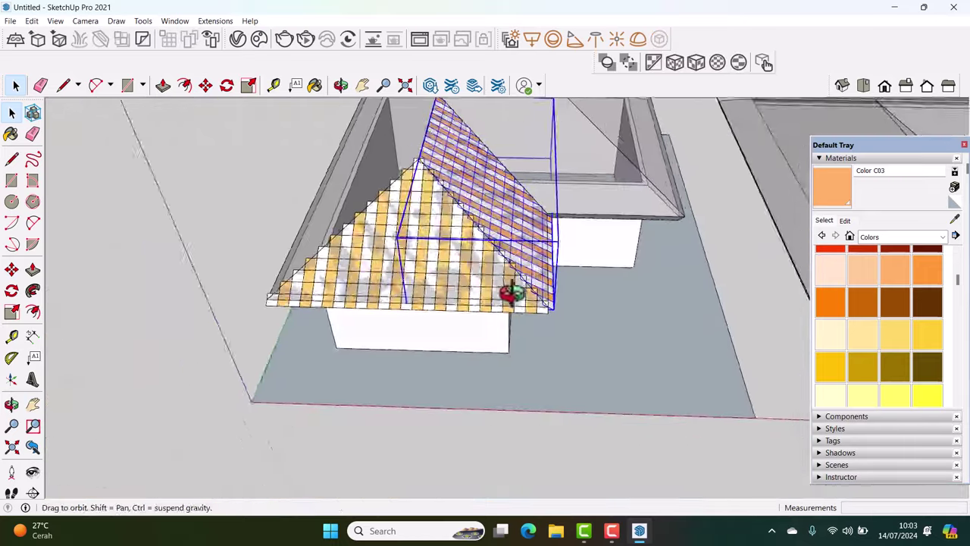
Copy the tiled slope to the left of the building and right-click the copy for its options
middle_click_drag(529, 250, 550, 318)
key("m")
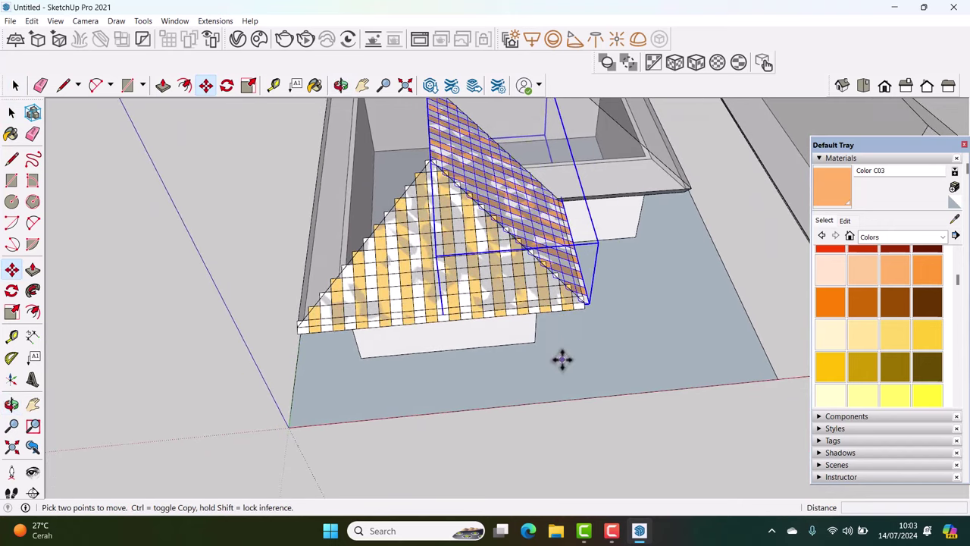
left_click(562, 366)
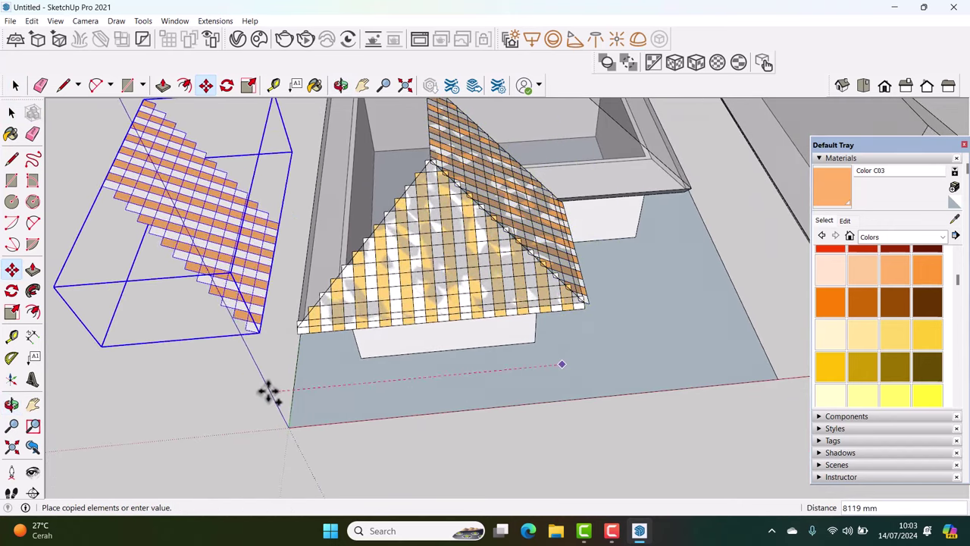
left_click(246, 339)
middle_click_drag(247, 339, 346, 351)
key("space")
right_click(301, 262)
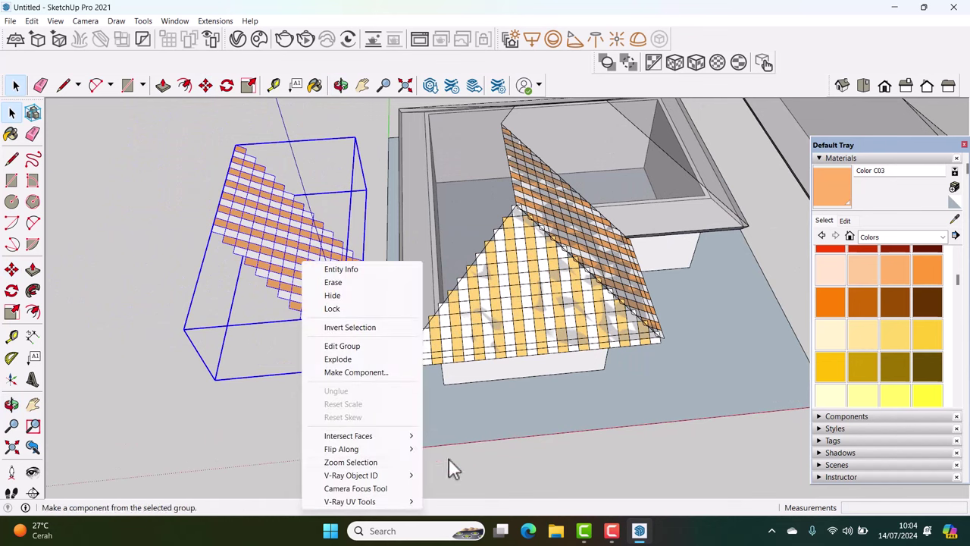
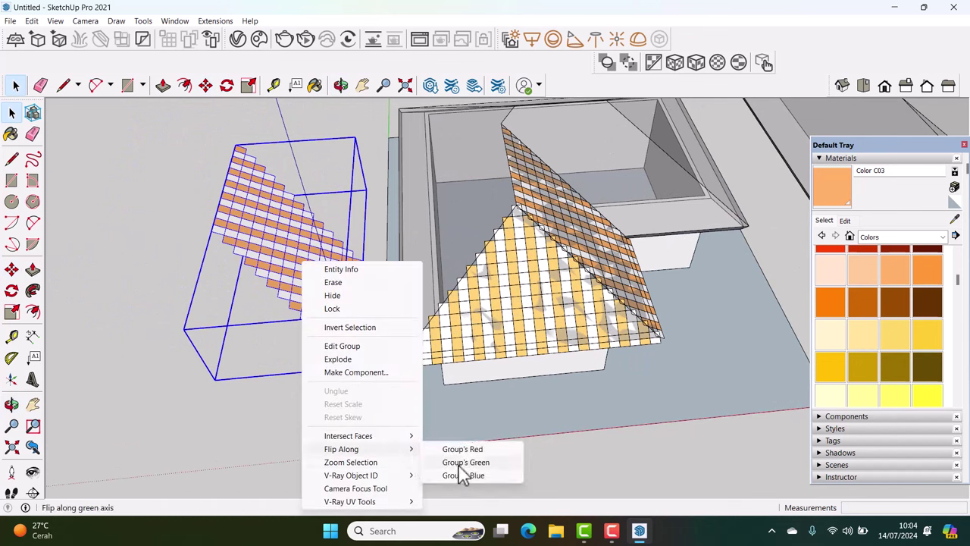
Flip the second tile group along its green axis
left_click(459, 466)
scroll(288, 326, "up", 2)
scroll(325, 311, "up", 2)
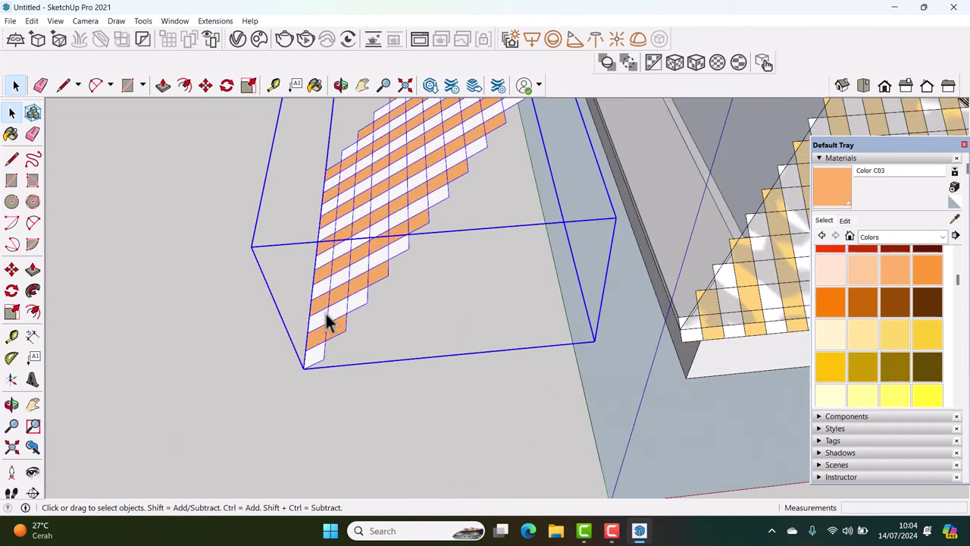
Move the flipped tile group onto the hip roof slope, aligning it at the roof corner
key("m")
scroll(322, 326, "up", 2)
left_click(303, 379)
mouse_move(385, 335)
middle_mouse_down()
mouse_move(447, 329)
mouse_move(397, 309)
middle_mouse_up()
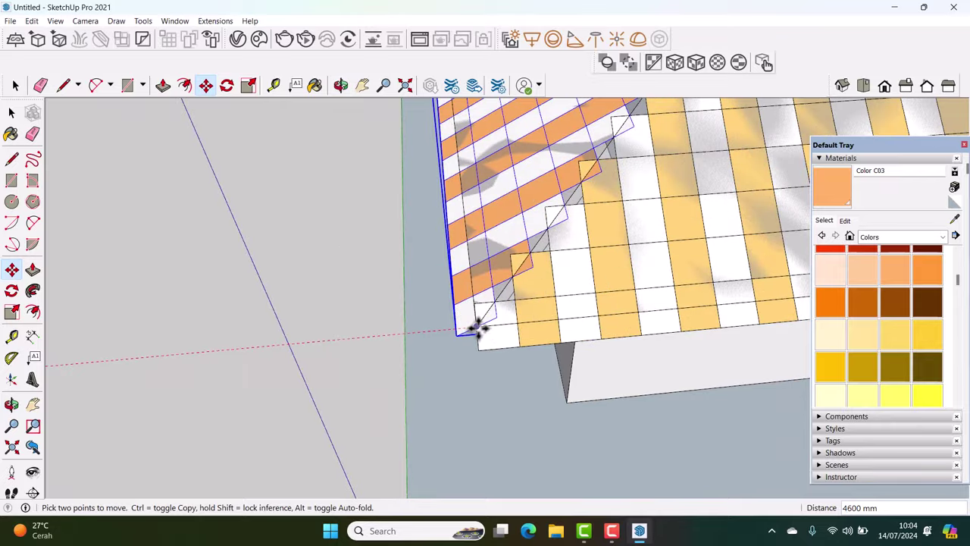
left_click(488, 323)
key("space")
mouse_move(487, 324)
middle_mouse_down()
mouse_move(545, 308)
mouse_move(538, 279)
mouse_move(593, 416)
mouse_move(526, 301)
mouse_move(480, 296)
mouse_move(609, 287)
mouse_move(446, 264)
mouse_move(305, 150)
middle_mouse_up()
Inside the tile group, delete the excess tiles on the left side of the grid
double_click(485, 302)
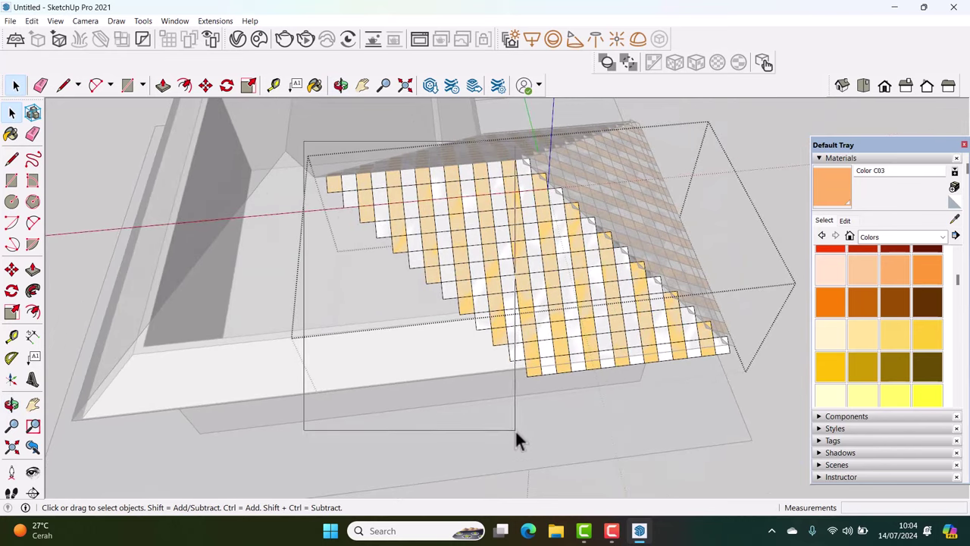
left_click_drag(515, 431, 515, 431)
key("Delete")
mouse_move(525, 419)
middle_mouse_down()
mouse_move(499, 326)
mouse_move(477, 321)
mouse_move(494, 260)
middle_mouse_up()
scroll(492, 267, "up", 3)
left_click_drag(546, 423, 523, 418)
key("Delete")
middle_click_drag(524, 418, 502, 275)
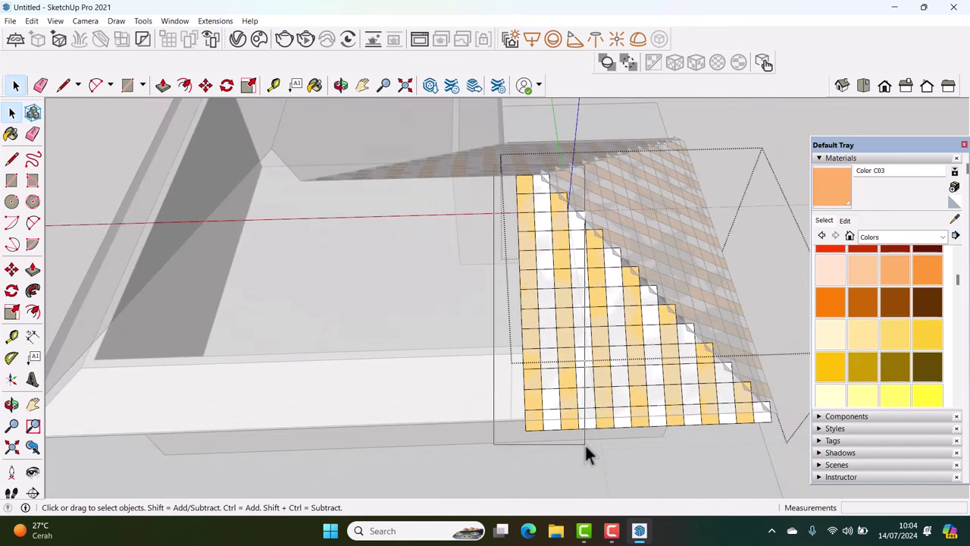
Copy the leftmost tile column one tile width (560 mm) further left
left_click_drag(585, 449, 569, 446)
scroll(564, 424, "up", 2)
key("m")
scroll(556, 376, "up", 3)
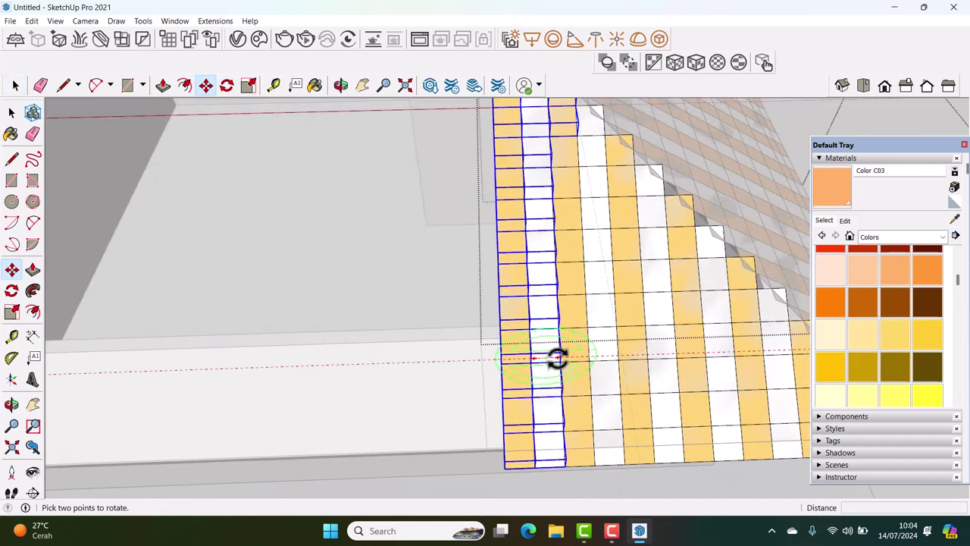
left_click(560, 369)
key("ctrl")
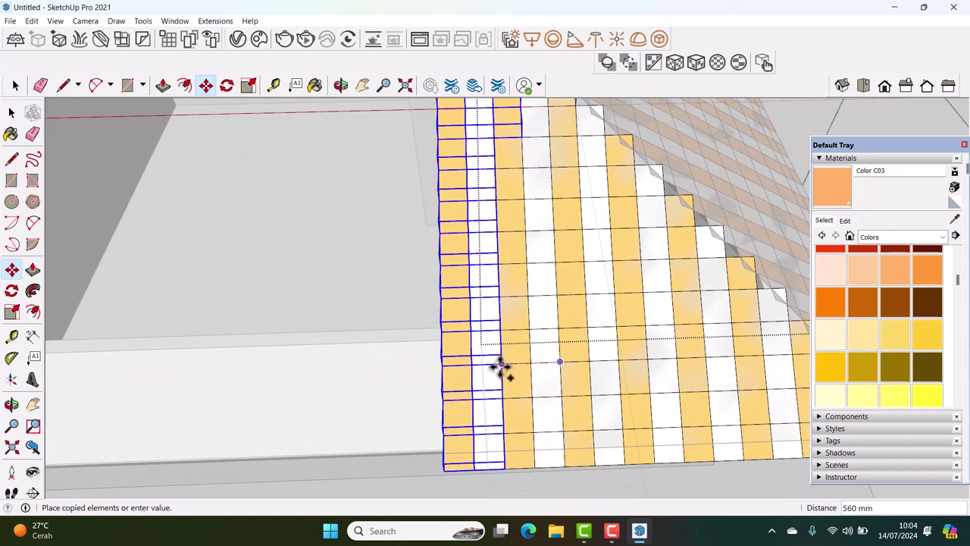
left_click(500, 366)
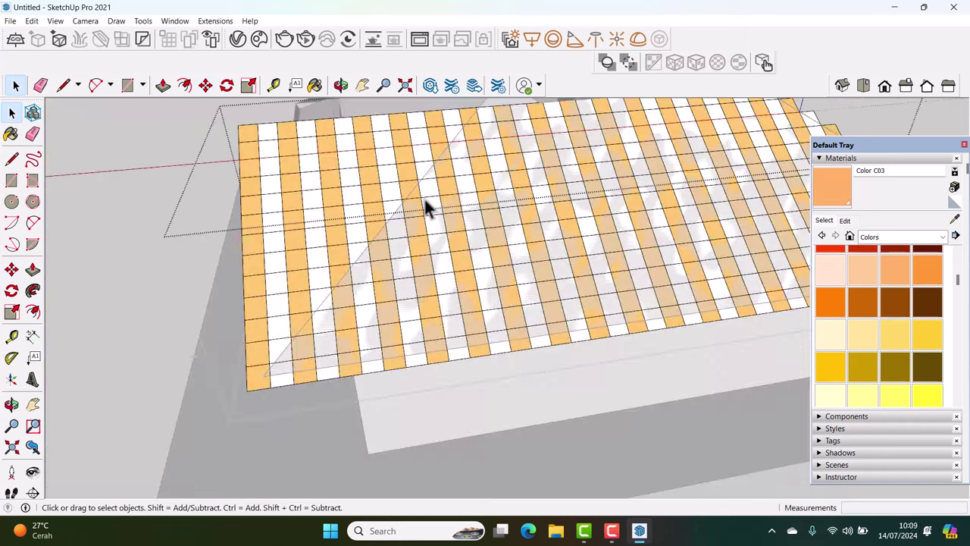
Delete the tiles that overhang past the hip line
mouse_move(427, 208)
middle_mouse_down()
mouse_move(437, 268)
mouse_move(485, 357)
mouse_move(467, 409)
mouse_move(439, 437)
middle_mouse_up()
mouse_move(439, 437)
left_mouse_down()
mouse_move(379, 255)
mouse_move(338, 157)
mouse_move(328, 163)
left_mouse_up()
key("Delete")
mouse_move(335, 165)
middle_mouse_down()
mouse_move(487, 329)
mouse_move(476, 406)
middle_mouse_up()
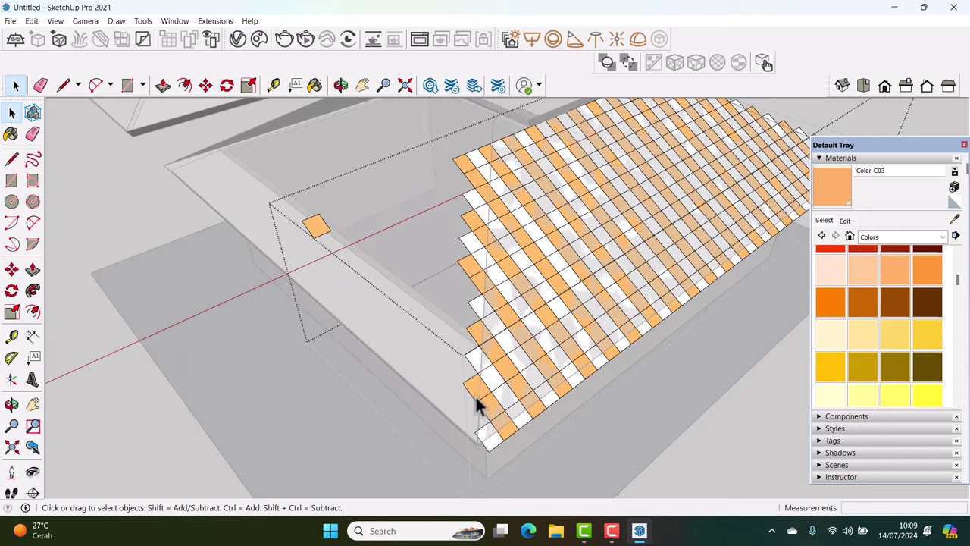
Delete the stray edge tiles and the lone orange tile along the roof edge
left_click_drag(405, 175, 398, 163)
key("Delete")
left_click_drag(356, 254, 270, 189)
key("Delete")
mouse_move(271, 189)
middle_mouse_down()
mouse_move(505, 186)
mouse_move(477, 210)
middle_mouse_up()
left_click_drag(475, 212, 441, 127)
key("Delete")
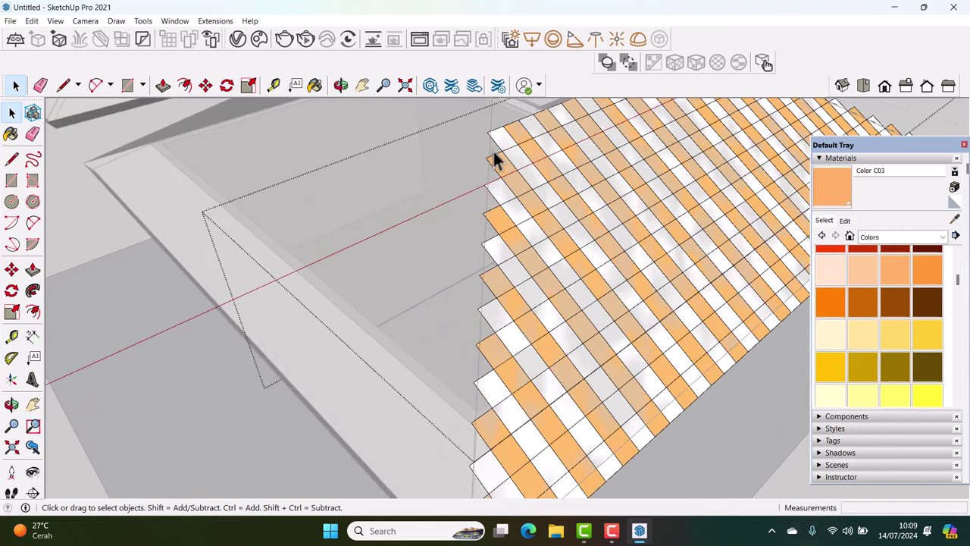
mouse_move(538, 136)
middle_mouse_down()
mouse_move(379, 184)
mouse_move(461, 192)
mouse_move(430, 182)
middle_mouse_up()
Copy the four top apex tiles up one row
left_click_drag(574, 244, 565, 244)
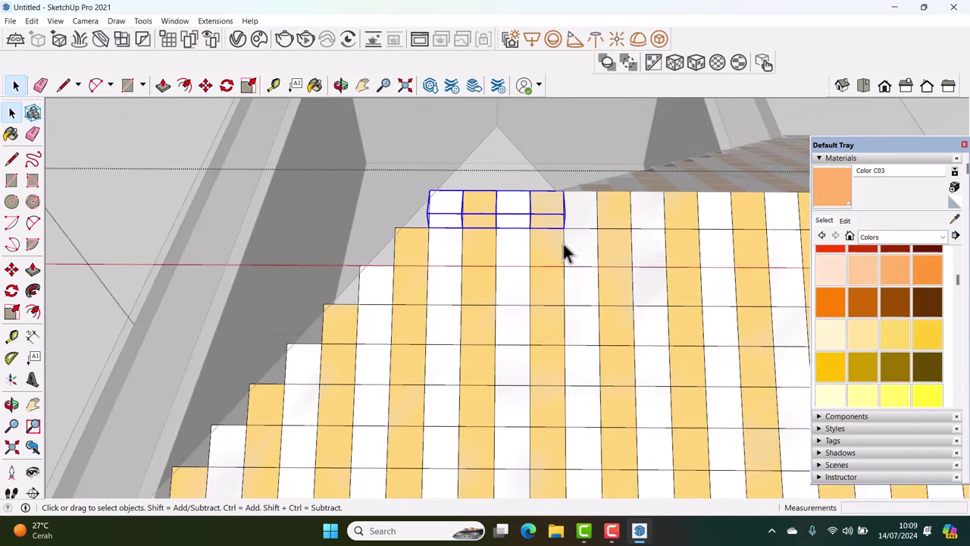
scroll(530, 243, "up", 2)
scroll(529, 247, "up", 2)
key("m")
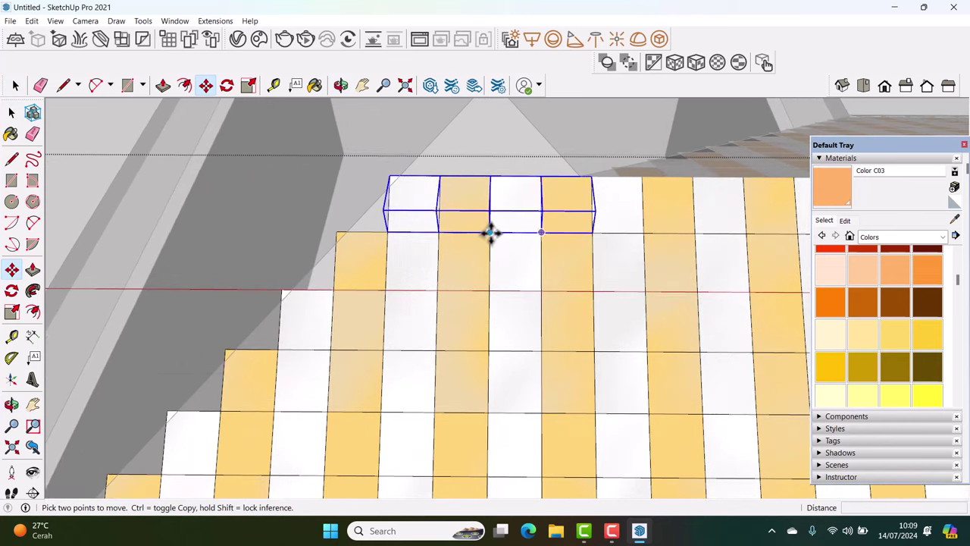
left_click(491, 232)
left_click(489, 176)
left_click(489, 176)
key("ctrl")
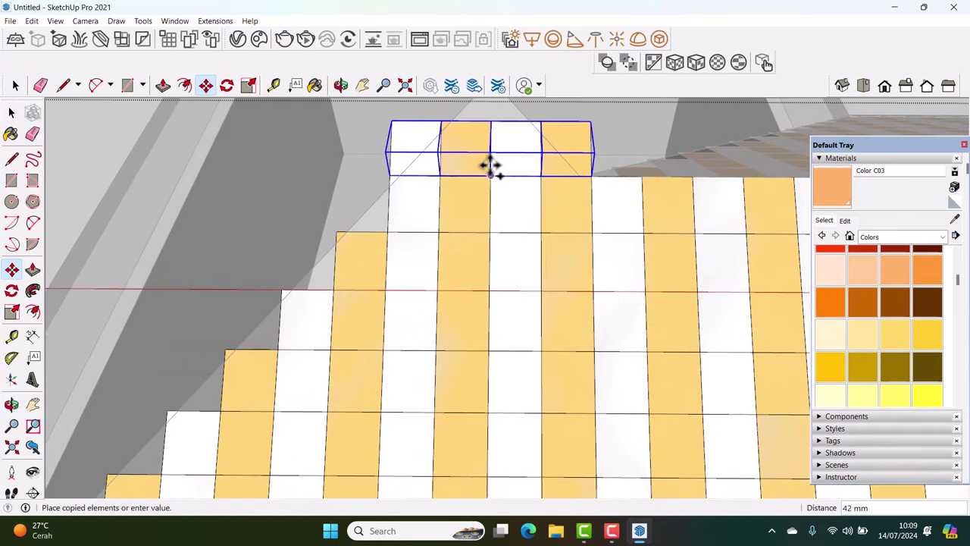
left_click(493, 123)
key("space")
middle_click_drag(530, 151, 442, 235)
Delete the leftover stray tiles beside the apex, including the small white tile
key("Escape")
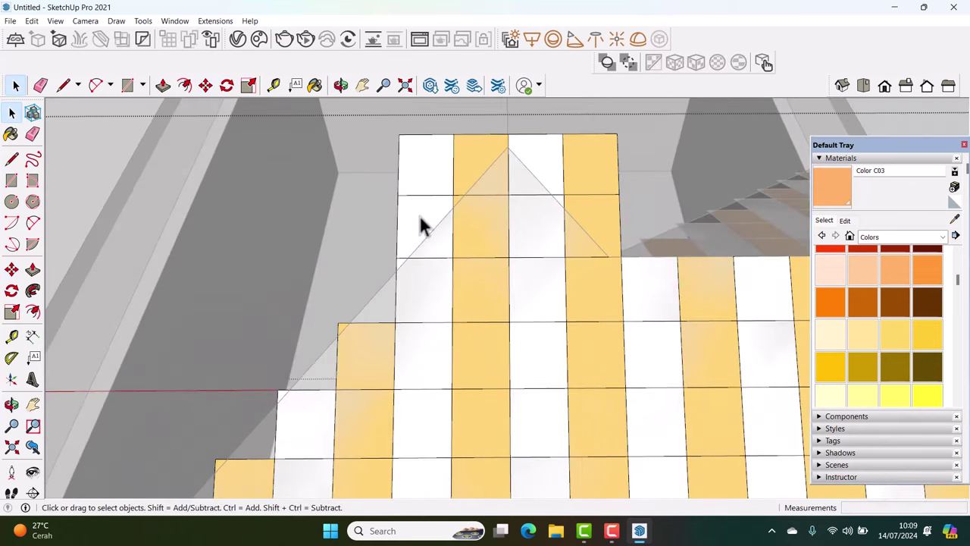
left_click(423, 229)
key("Delete")
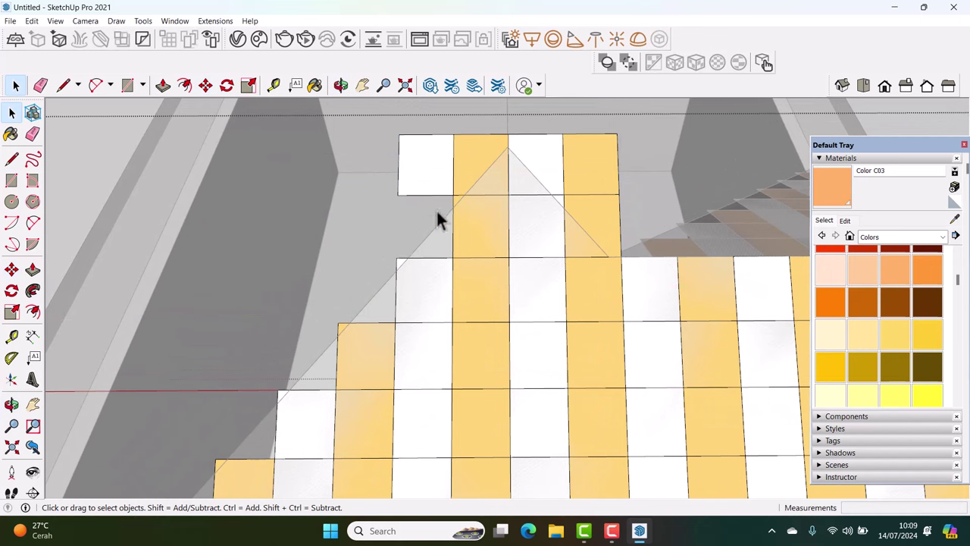
left_click(440, 173)
key("Delete")
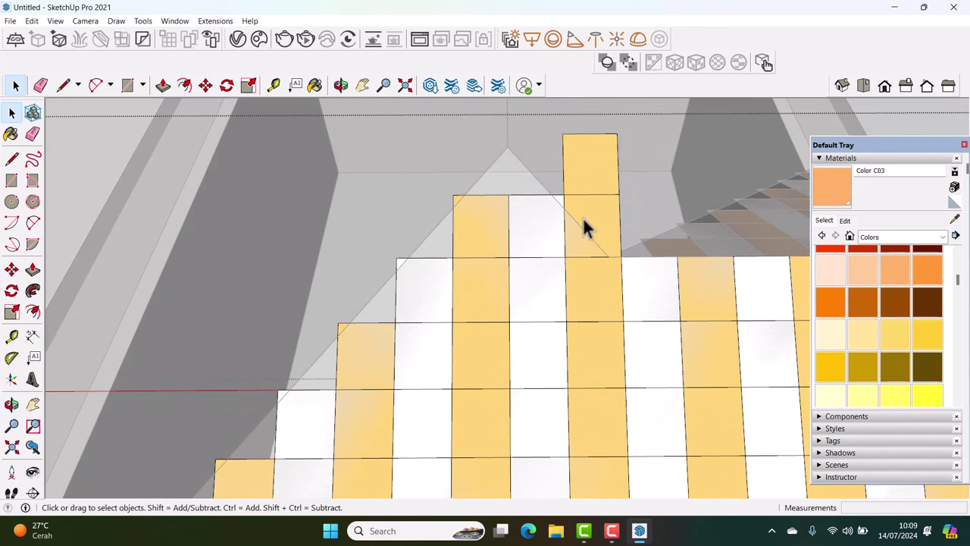
left_click(584, 226)
key("Delete")
left_click(586, 175)
key("Delete")
Zoom in on the grid corner and check the corner tile against the roof
scroll(586, 175, "down", 3)
middle_click_drag(573, 210, 574, 190)
scroll(459, 288, "up", 3)
scroll(466, 277, "up", 3)
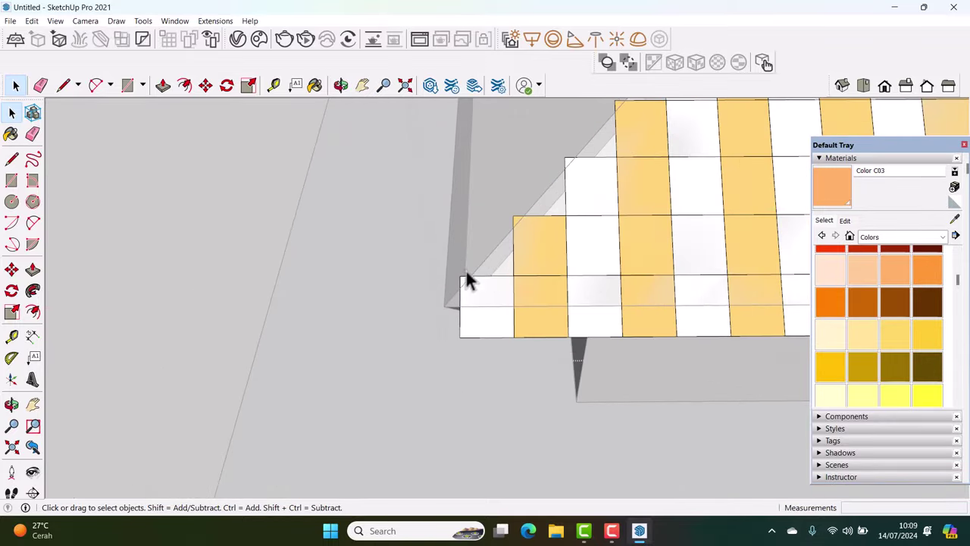
scroll(465, 273, "up", 2)
scroll(501, 260, "up", 2)
scroll(505, 256, "up", 2)
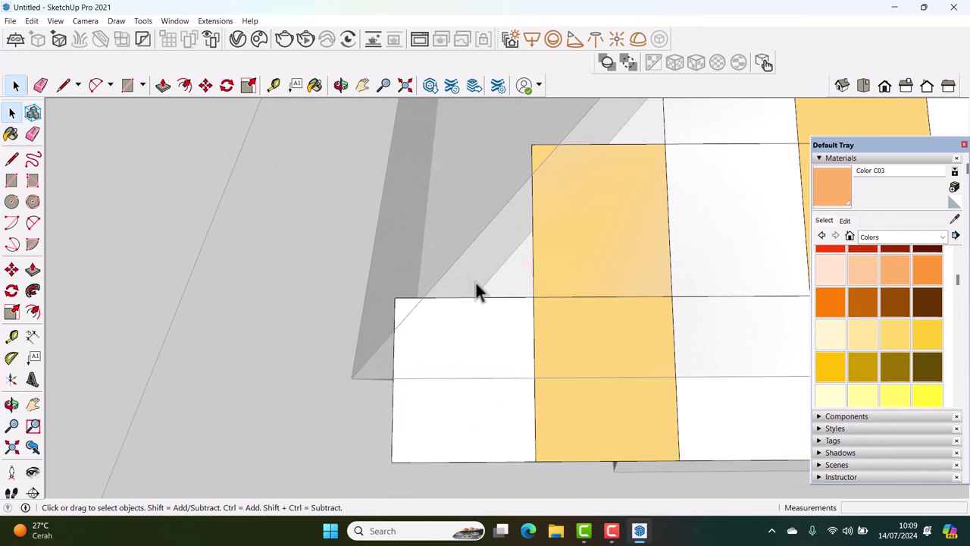
scroll(476, 284, "down", 2)
mouse_move(476, 285)
middle_mouse_down("shift")
mouse_move(502, 271)
mouse_move(504, 258)
middle_mouse_up("shift")
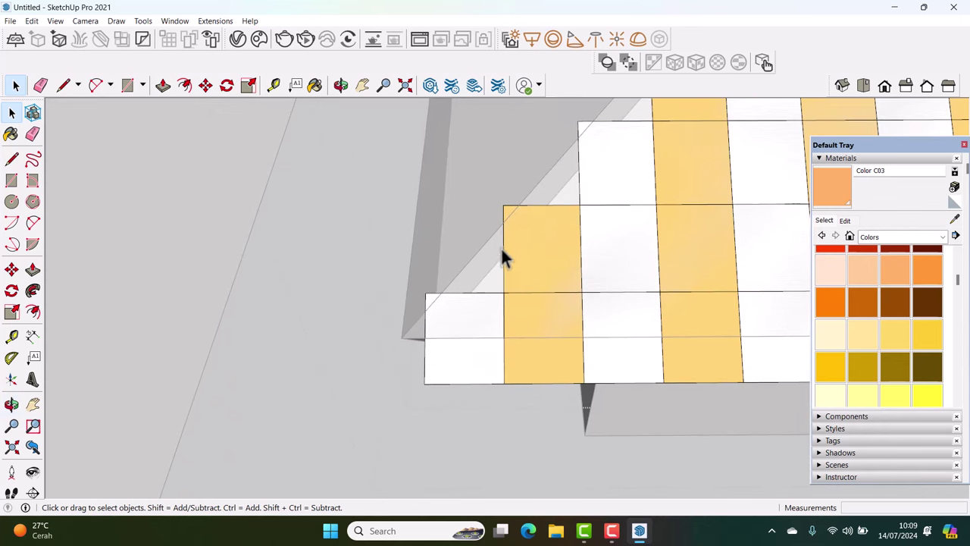
scroll(454, 233, "down", 2)
left_click(561, 234)
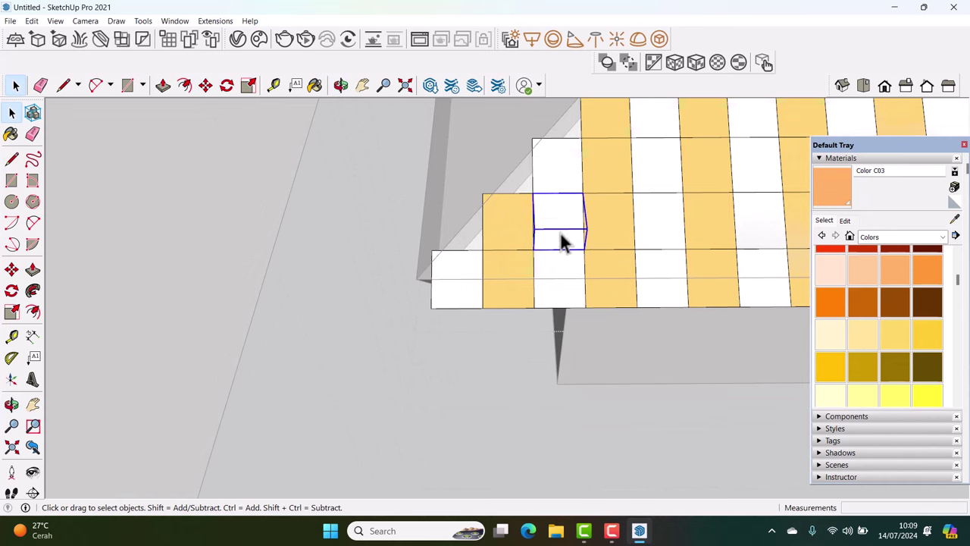
Select the whole connected tile grid
middle_click_drag(557, 235, 517, 259)
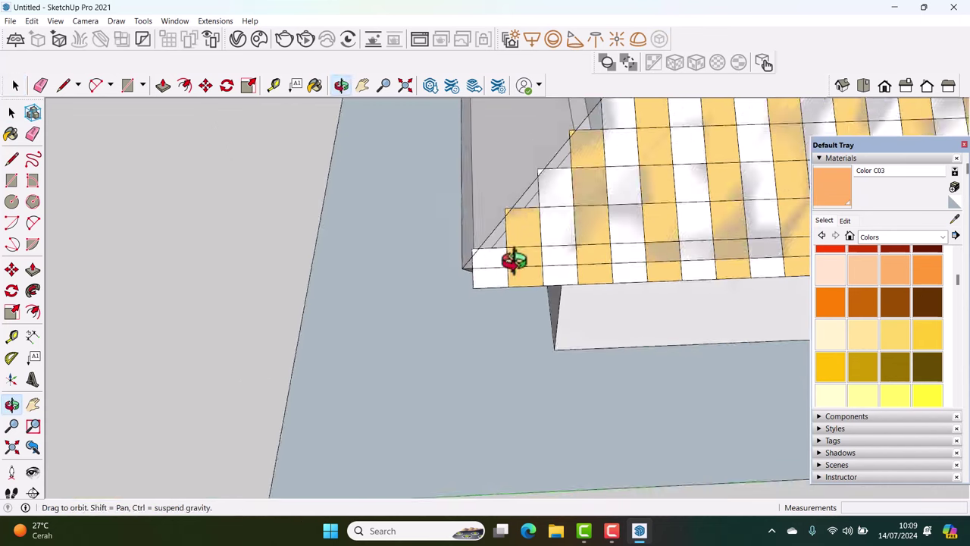
scroll(517, 265, "up", 2)
middle_click_drag(465, 276, 429, 282)
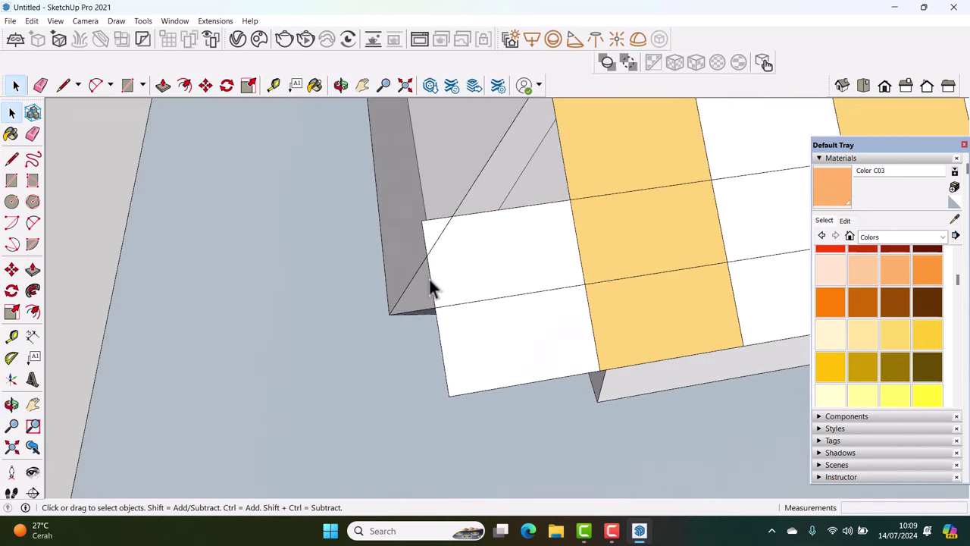
key("l")
scroll(445, 279, "up", 2)
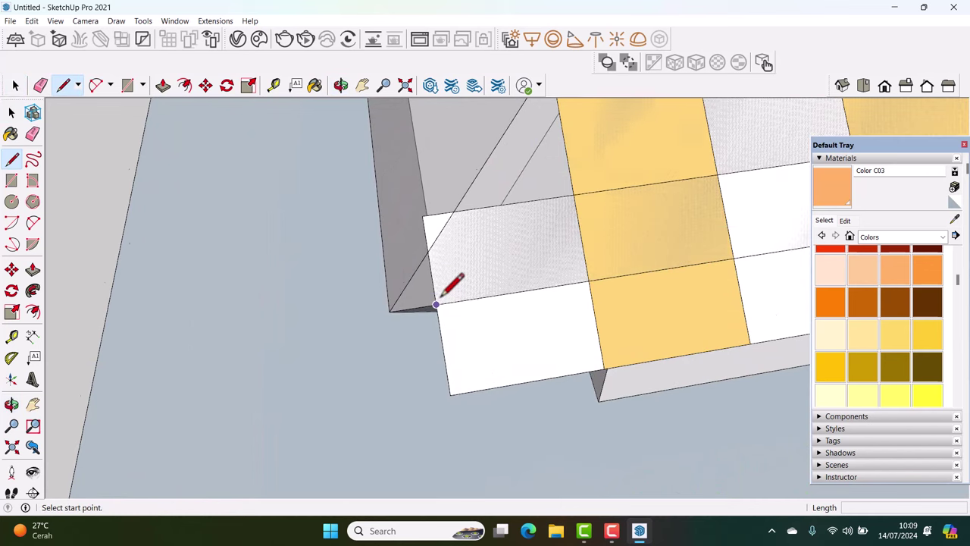
middle_click_drag(447, 300, 432, 298)
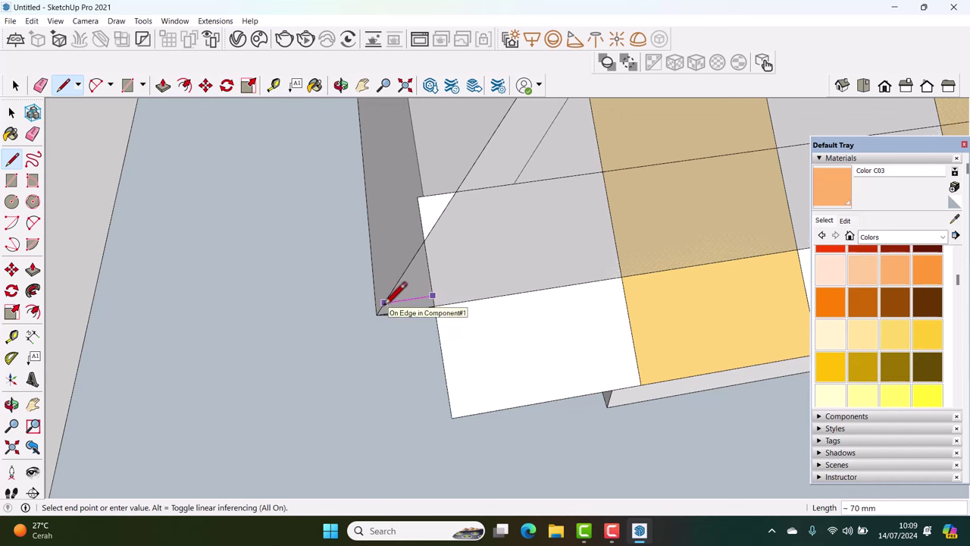
key("space")
triple_click(433, 282)
mouse_move(434, 282)
middle_mouse_down()
mouse_move(523, 271)
mouse_move(459, 280)
middle_mouse_up()
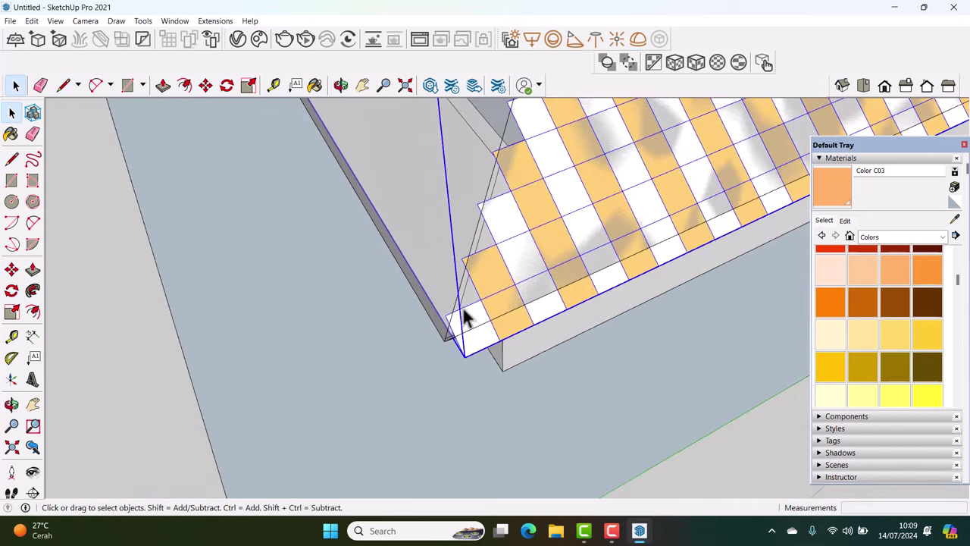
Scale the tile grid by stretching its red-axis grip along its length
key("s")
scroll(463, 308, "down", 2)
middle_click_drag(460, 314, 418, 222)
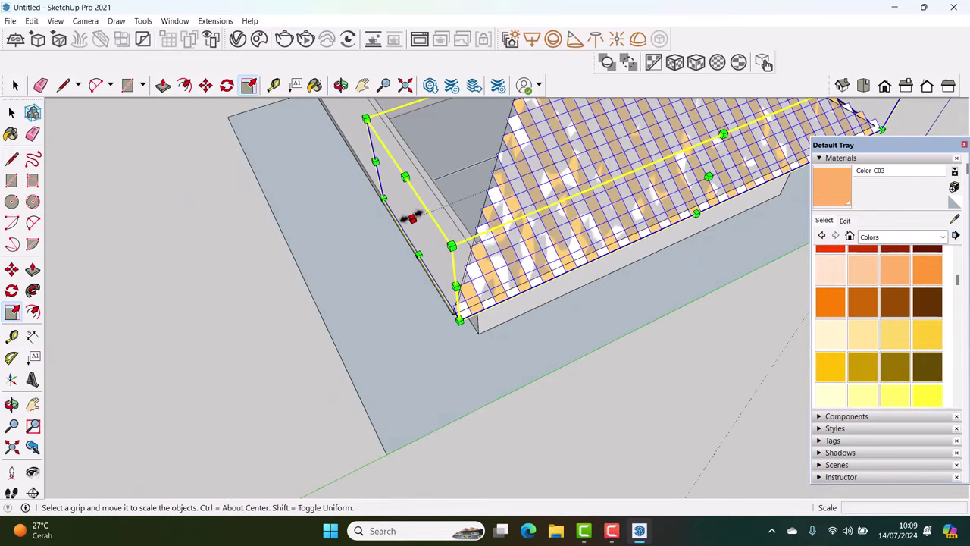
scroll(427, 279, "up", 1)
scroll(428, 279, "up", 1)
left_click_drag(405, 193, 409, 284)
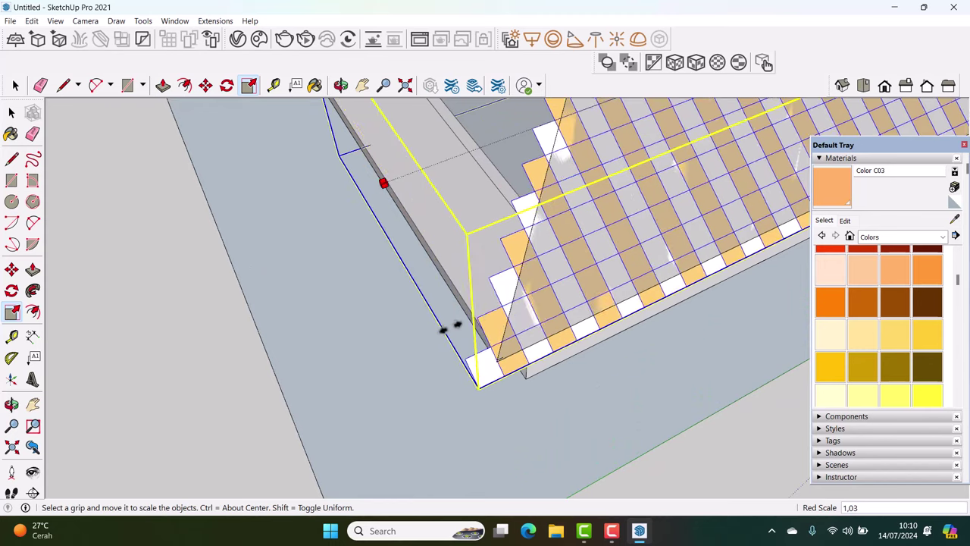
Fix the stretch (about 1.01) so the grid corner meets the roof's eave corner
scroll(446, 325, "up", 2)
scroll(489, 368, "up", 2)
scroll(548, 402, "up", 2)
scroll(570, 413, "up", 1)
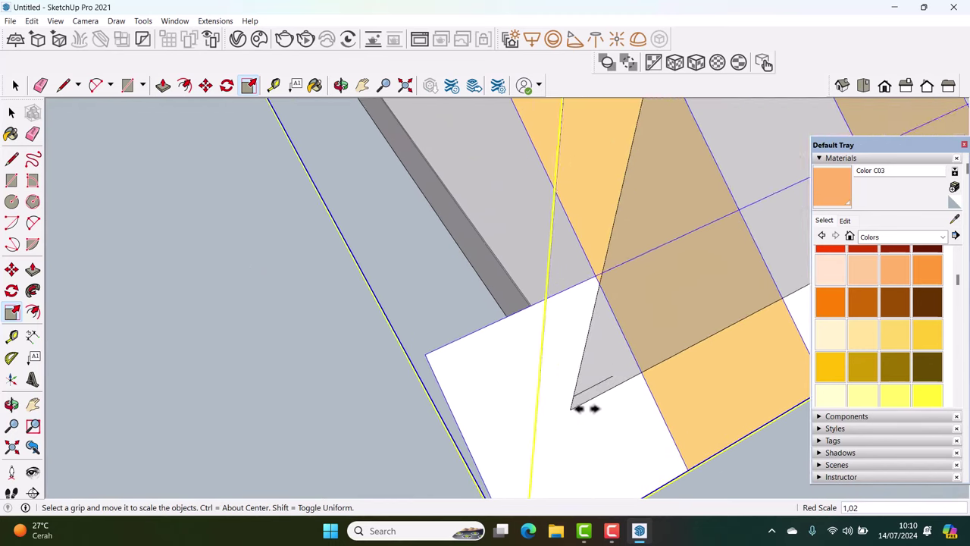
scroll(579, 405, "up", 2)
scroll(573, 394, "up", 1)
middle_click_drag(568, 394, 510, 407)
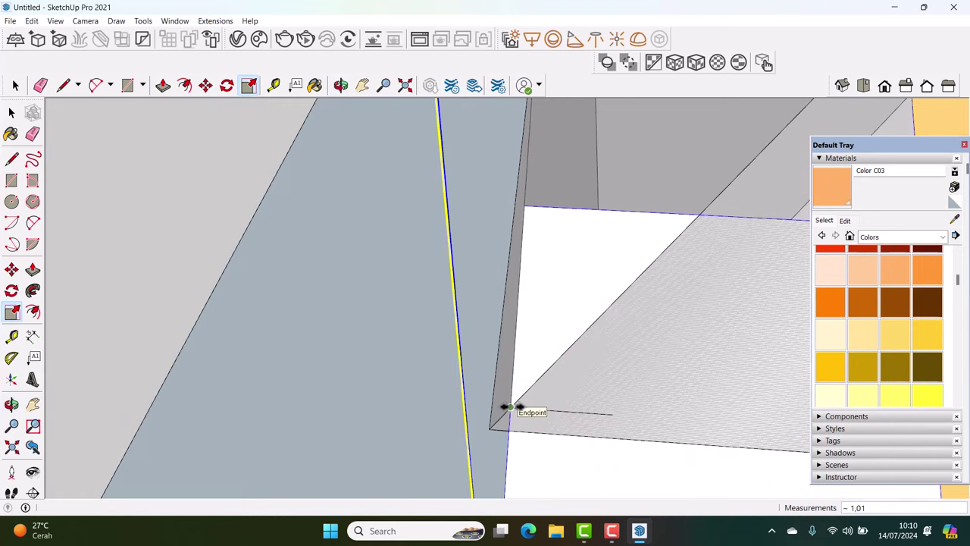
left_click(512, 407)
key("space")
left_click(540, 409)
mouse_move(540, 409)
middle_mouse_down()
mouse_move(621, 347)
mouse_move(439, 383)
mouse_move(485, 368)
mouse_move(499, 375)
middle_mouse_up()
scroll(447, 372, "down", 3)
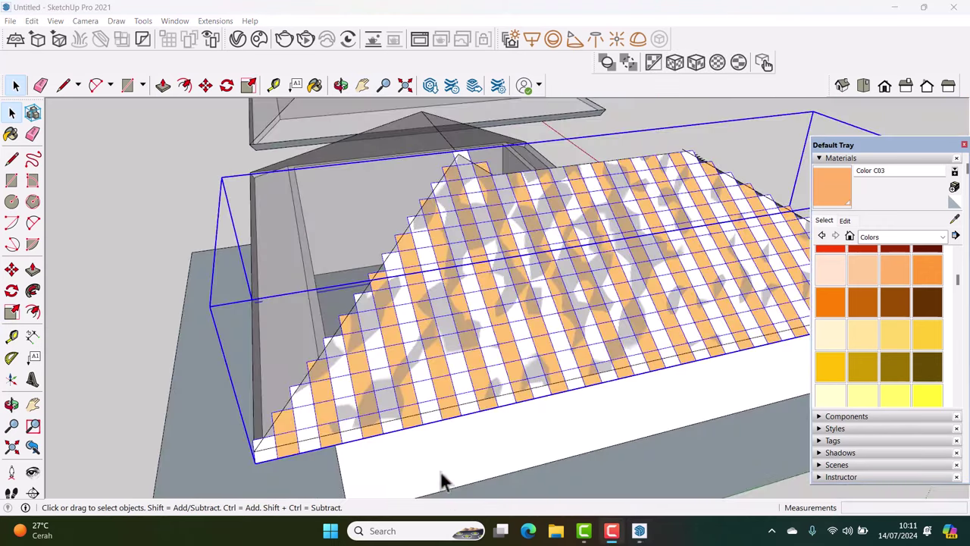
Orbit around the first roof to inspect the finished tiled slopes
mouse_move(444, 481)
middle_mouse_down()
mouse_move(470, 391)
mouse_move(496, 427)
mouse_move(466, 386)
mouse_move(379, 413)
mouse_move(400, 368)
mouse_move(407, 288)
mouse_move(490, 342)
mouse_move(395, 177)
middle_mouse_up()
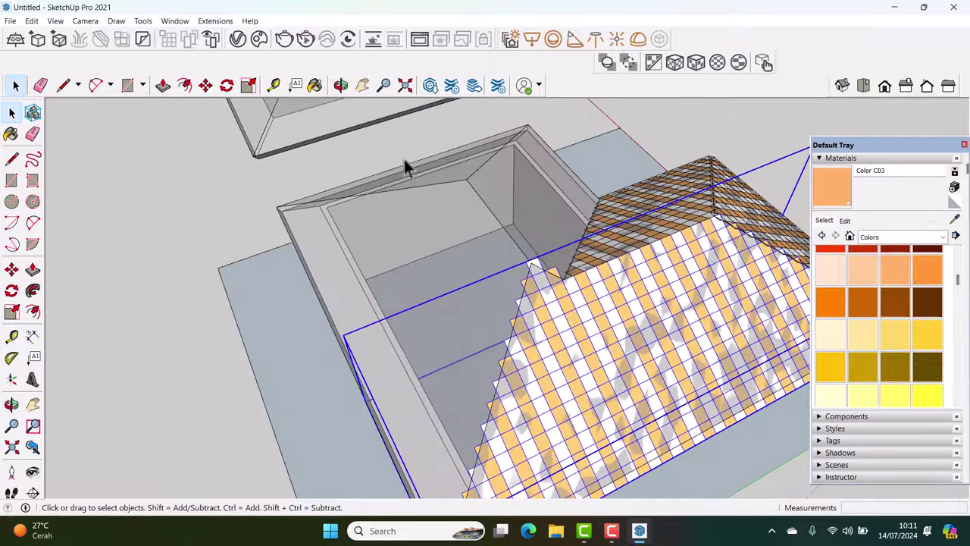
mouse_move(572, 241)
middle_mouse_down()
mouse_move(548, 277)
mouse_move(437, 264)
middle_mouse_up()
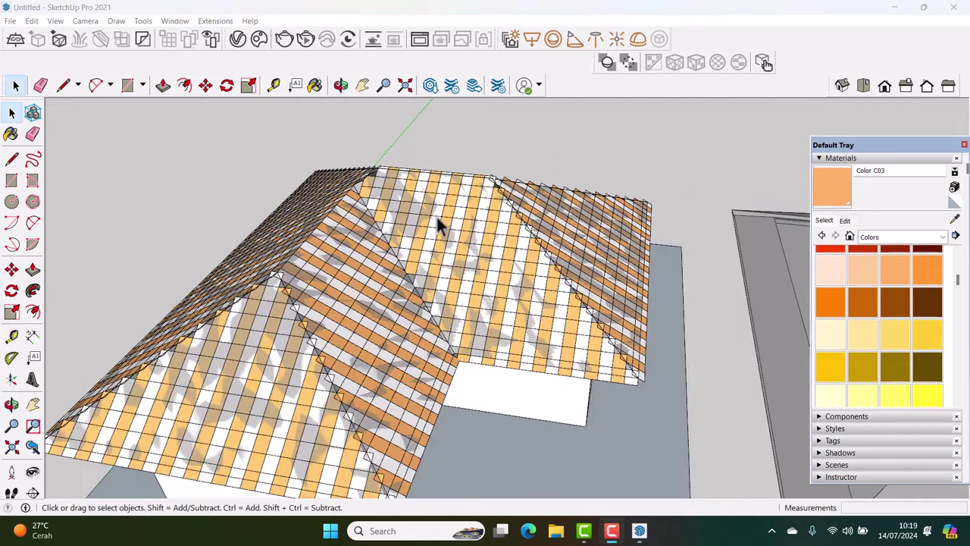
mouse_move(438, 225)
middle_mouse_down()
mouse_move(412, 241)
mouse_move(511, 228)
mouse_move(491, 267)
mouse_move(461, 288)
mouse_move(422, 260)
mouse_move(393, 271)
middle_mouse_up()
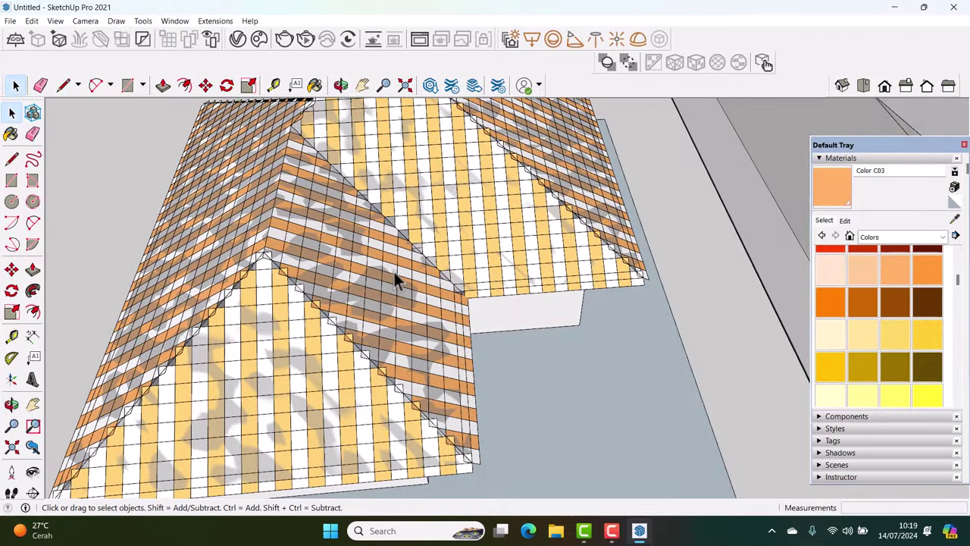
scroll(395, 274, "down", 3)
middle_click_drag(397, 275, 397, 255)
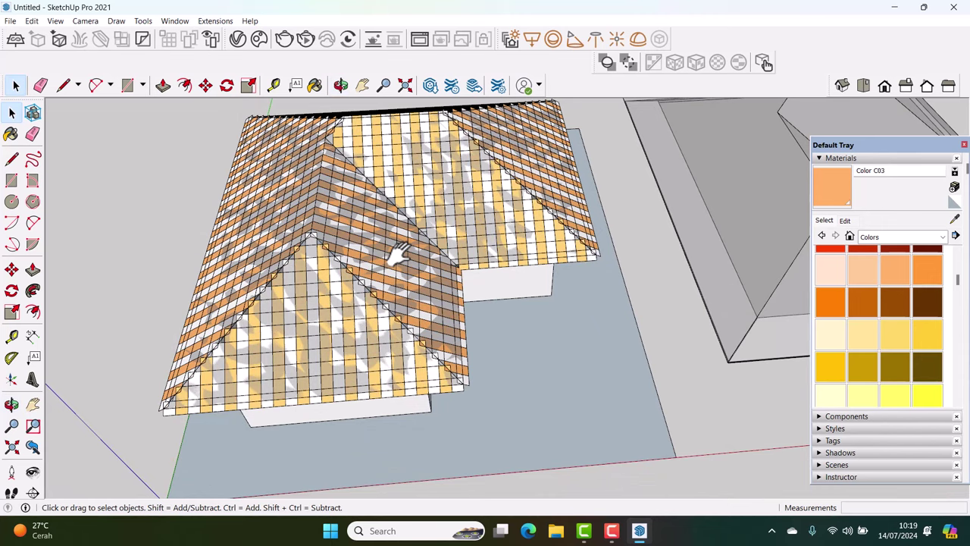
scroll(321, 337, "up", 2)
mouse_move(321, 338)
middle_mouse_down()
mouse_move(321, 351)
mouse_move(350, 332)
mouse_move(196, 336)
middle_mouse_up()
Select the second house's bare hip roof group
scroll(477, 351, "up", 2)
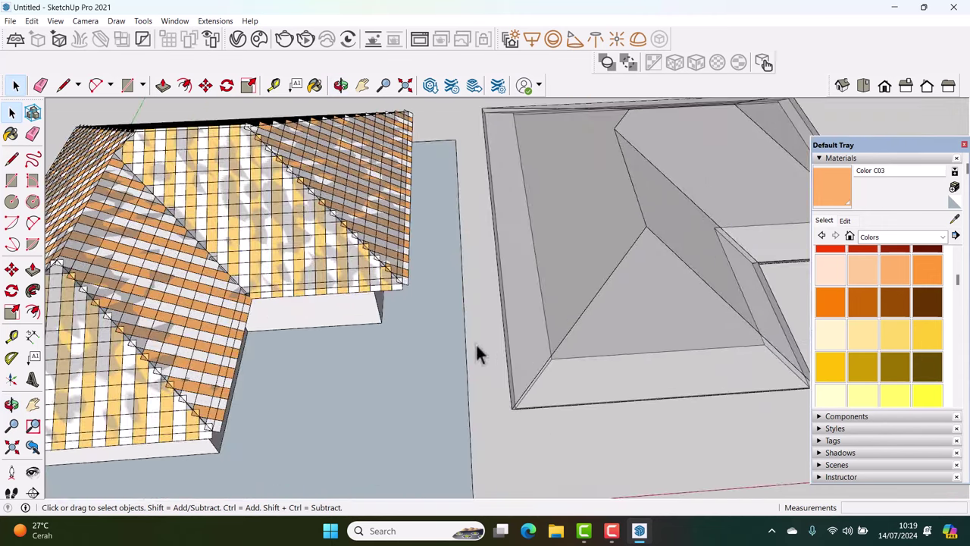
mouse_move(518, 363)
middle_mouse_down()
mouse_move(488, 354)
mouse_move(473, 329)
middle_mouse_up()
scroll(491, 348, "down", 2)
scroll(504, 336, "up", 2)
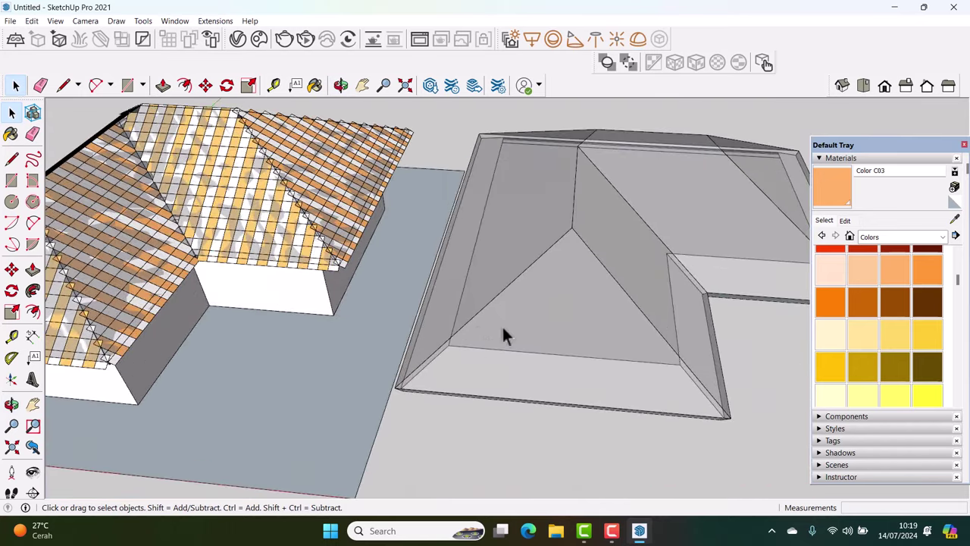
left_click(514, 281)
scroll(520, 295, "down", 2)
scroll(524, 285, "up", 2)
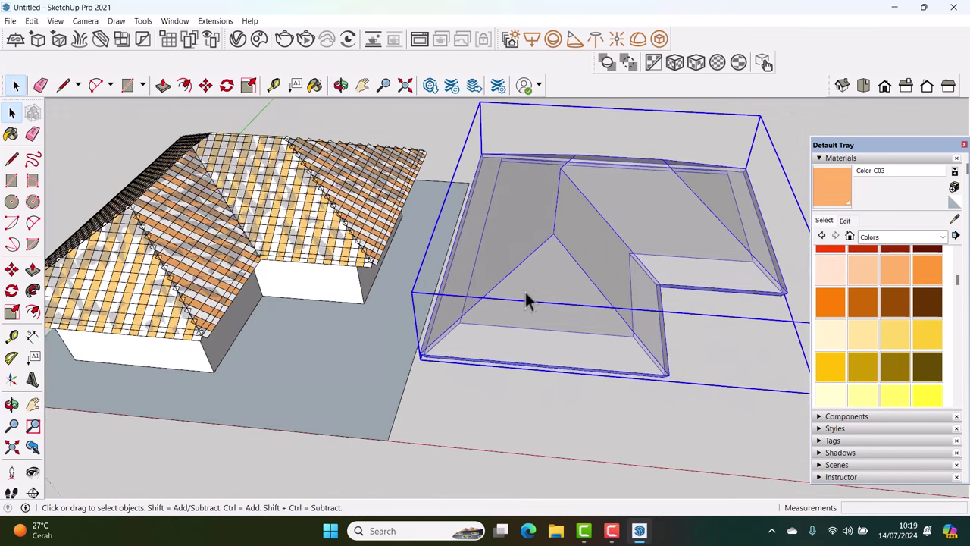
Open the second house's roof group for editing and bring its corner into view
double_click(529, 292)
scroll(514, 345, "up", 2)
scroll(487, 351, "up", 2)
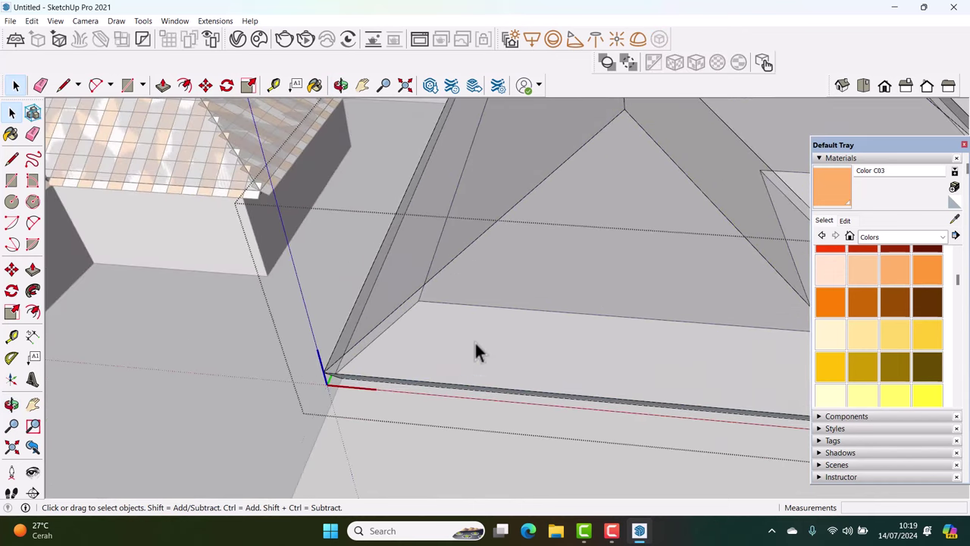
key("l")
scroll(488, 328, "up", 1)
middle_click_drag(290, 370, 331, 309, "shift")
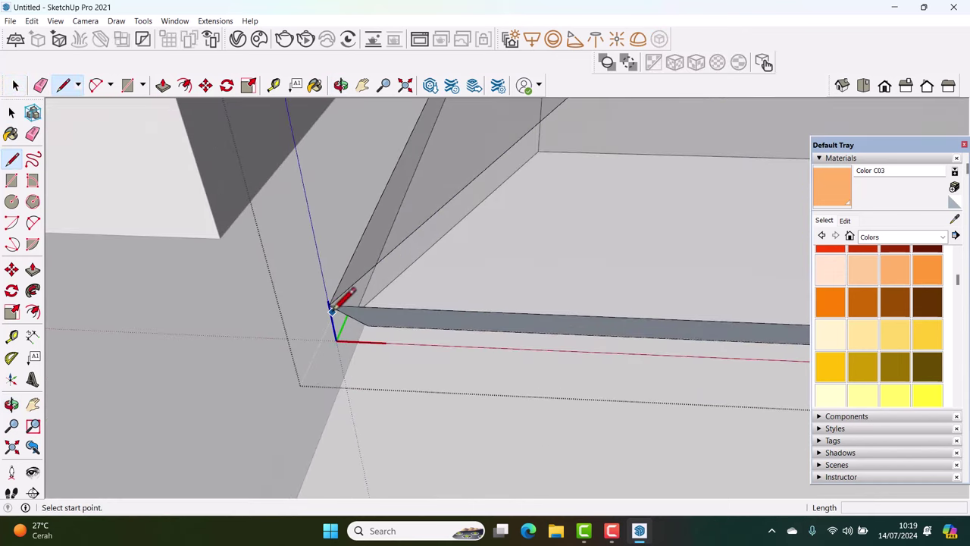
left_click(329, 305)
mouse_move(345, 373)
middle_mouse_down()
mouse_move(336, 321)
mouse_move(336, 405)
mouse_move(353, 405)
mouse_move(364, 420)
mouse_move(372, 379)
mouse_move(365, 420)
middle_mouse_up()
Draw a small circle on the ground centred on the roof corner origin
key("c")
left_click(364, 419)
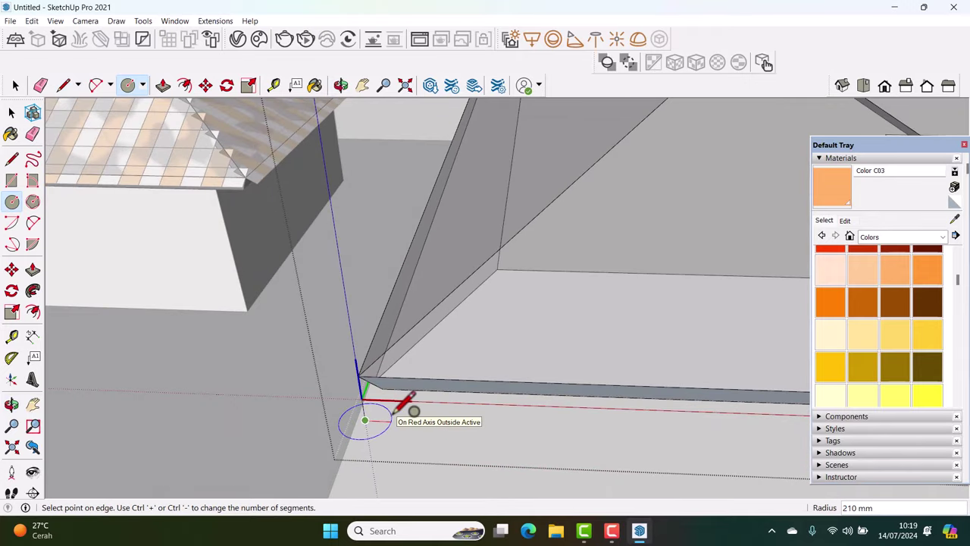
left_click(395, 414)
key("space")
mouse_move(395, 414)
middle_mouse_down()
mouse_move(385, 418)
mouse_move(377, 400)
mouse_move(416, 420)
mouse_move(407, 425)
middle_mouse_up()
Offset the circle inward to create a concentric inner ring
scroll(406, 425, "up", 2)
left_click(409, 428)
scroll(409, 430, "up", 2)
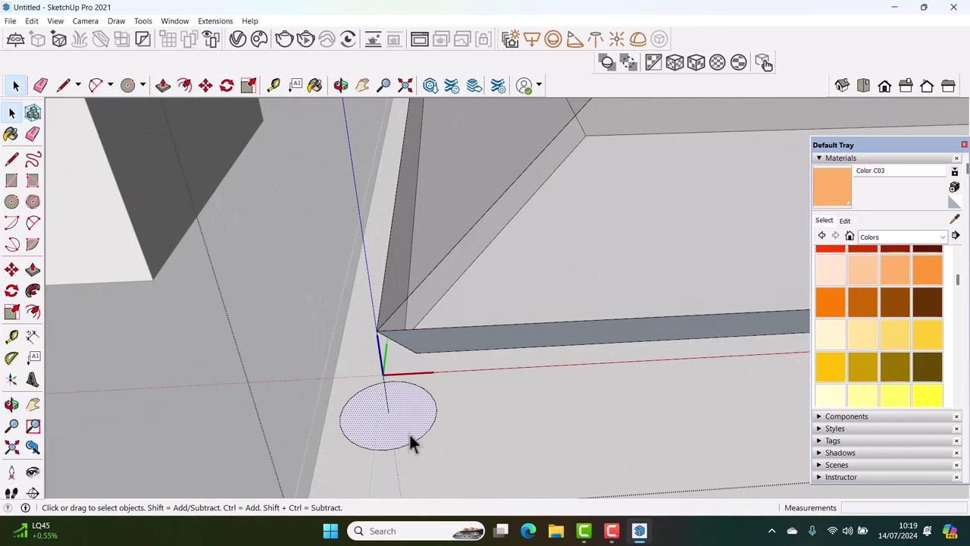
key("f")
left_click(411, 438)
scroll(412, 439, "up", 1)
left_click(411, 439)
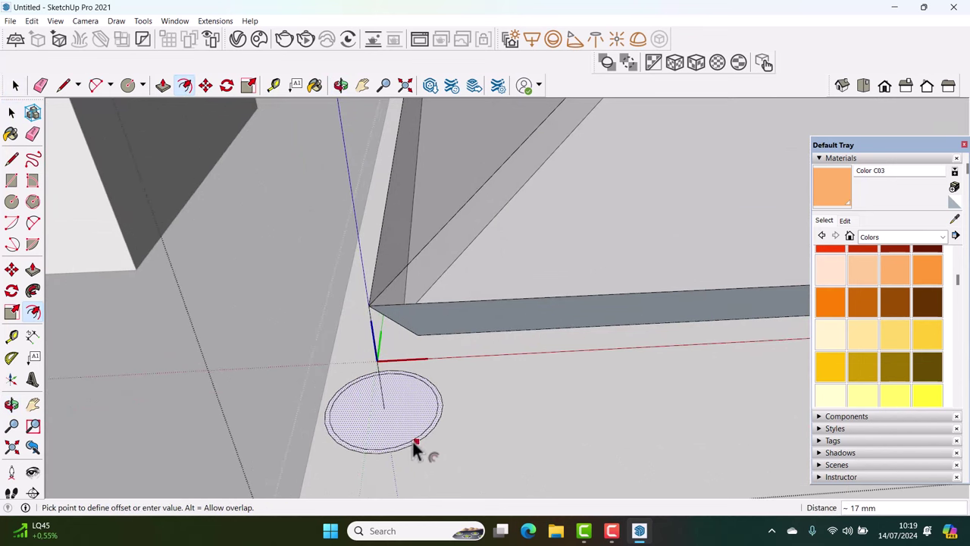
key("space")
Delete the outer circle edge
scroll(412, 441, "up", 1)
left_click(416, 445)
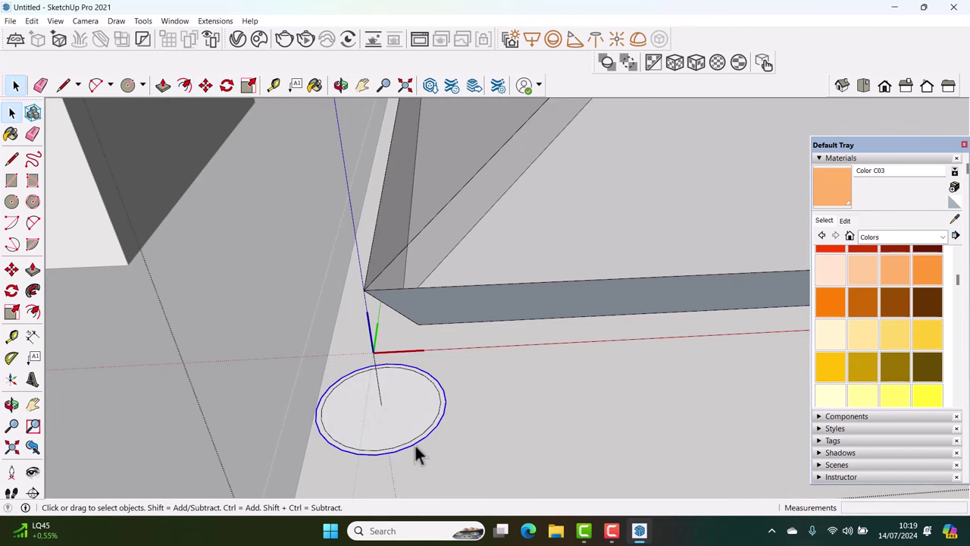
key("Delete")
scroll(414, 442, "down", 1)
scroll(386, 407, "down", 1)
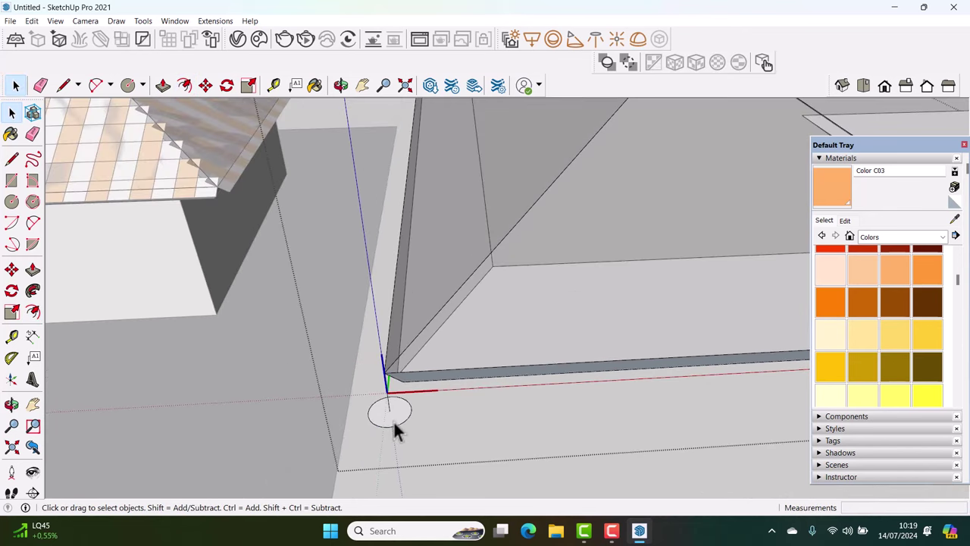
scroll(390, 418, "up", 1)
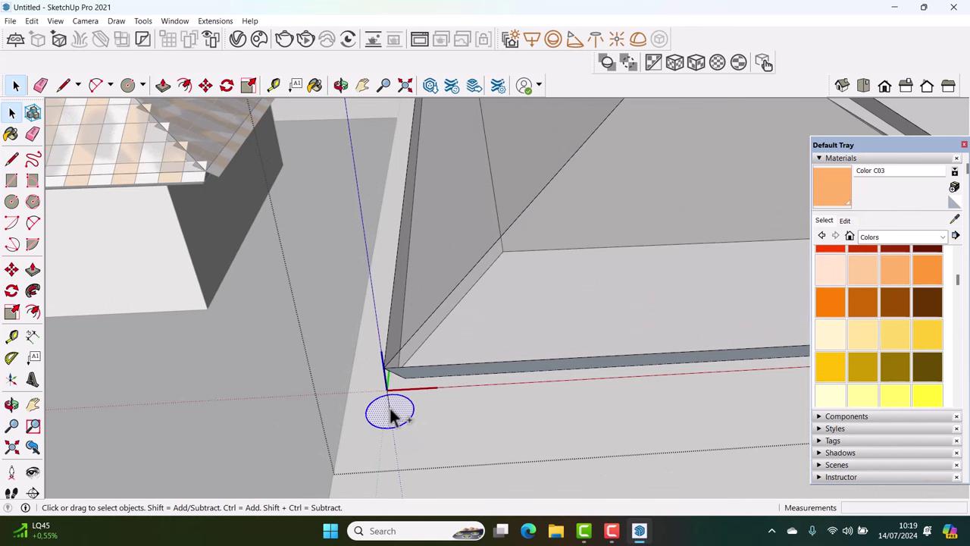
Copy the small circle onto the wall corner of the second roof's eaves
scroll(391, 415, "up", 1)
key("m")
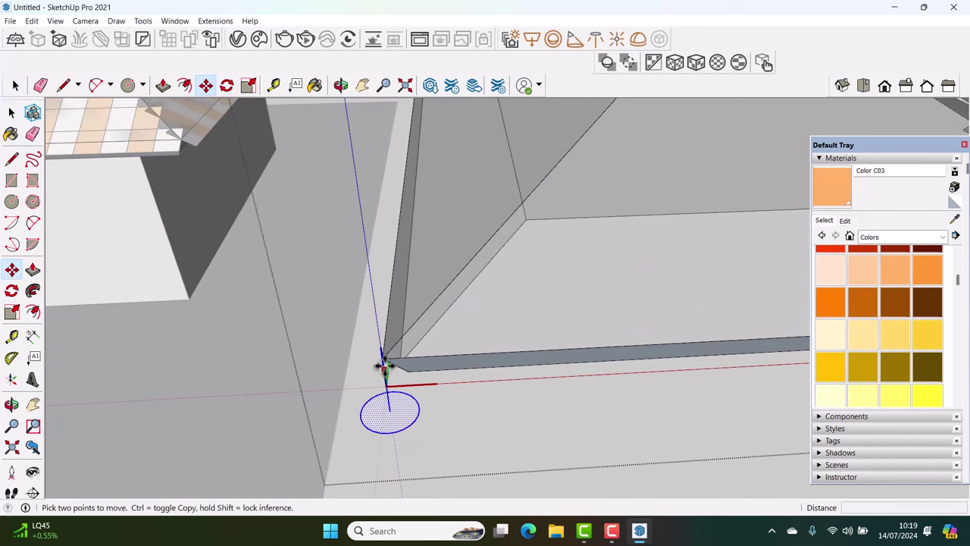
left_click(381, 361)
key("ctrl")
scroll(493, 448, "down", 3)
mouse_move(504, 409)
middle_mouse_down()
mouse_move(249, 432)
mouse_move(503, 404)
middle_mouse_up()
scroll(500, 408, "up", 3)
scroll(466, 401, "up", 1)
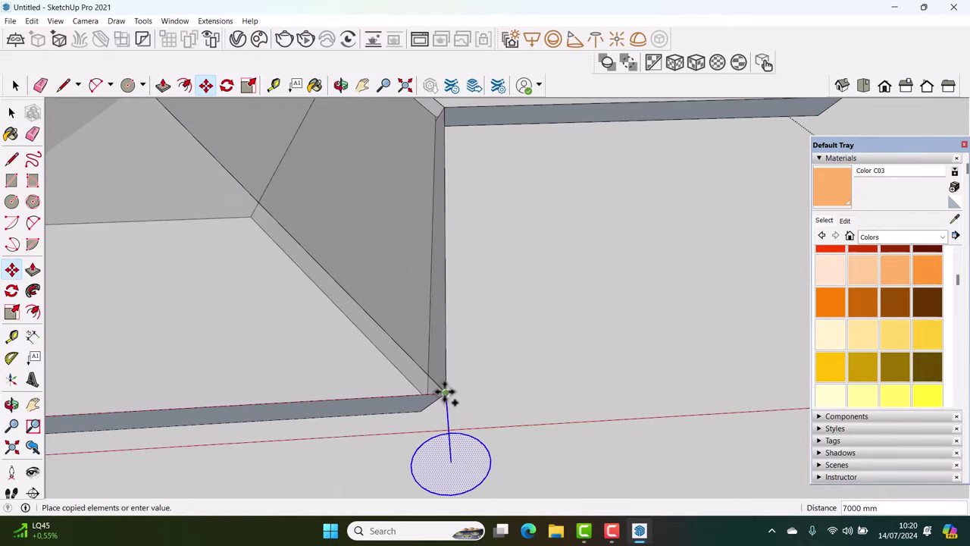
left_click(446, 392)
Copy the circle from that corner to the far roof corner
left_click(446, 393)
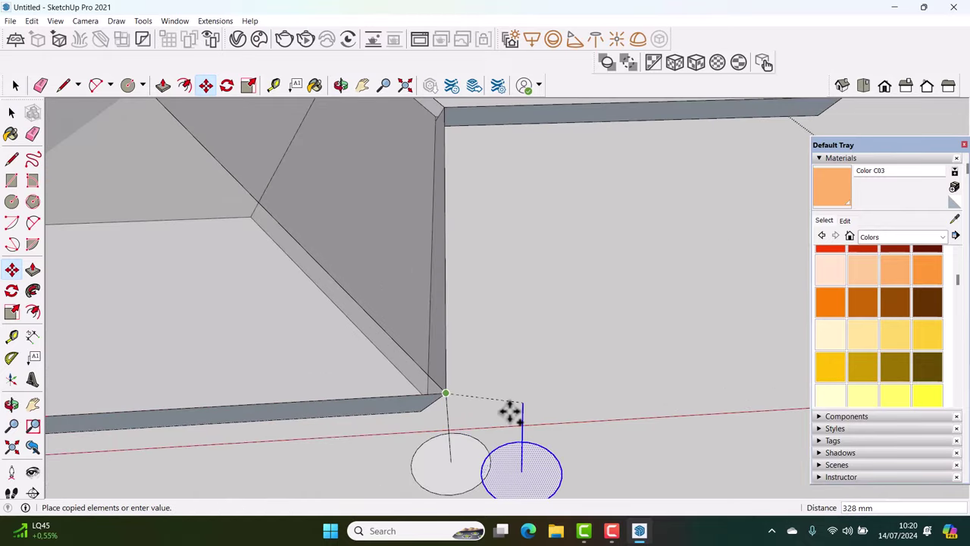
scroll(523, 398, "down", 5)
mouse_move(533, 386)
middle_mouse_down()
mouse_move(403, 397)
mouse_move(329, 491)
middle_mouse_up()
scroll(582, 326, "up", 3)
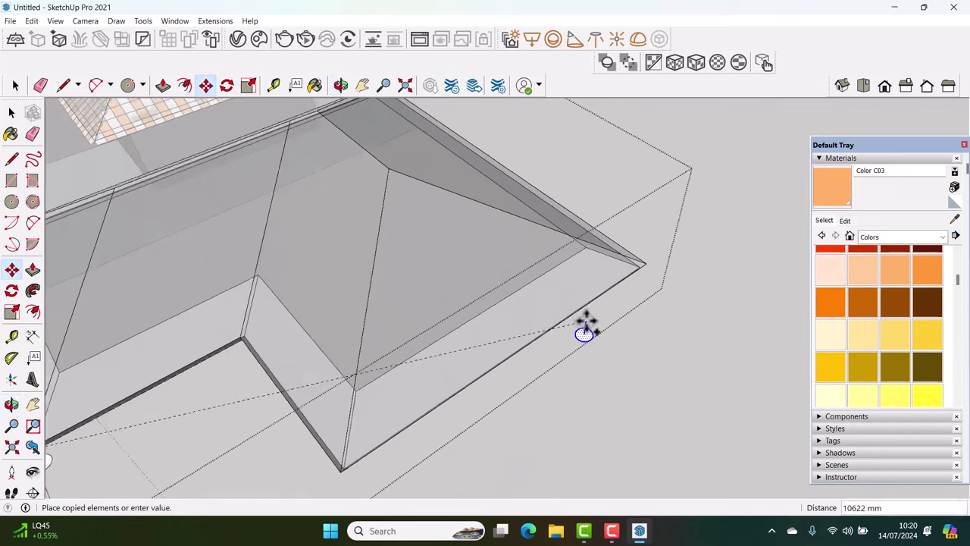
middle_click_drag(582, 327, 523, 273)
scroll(262, 360, "up", 1)
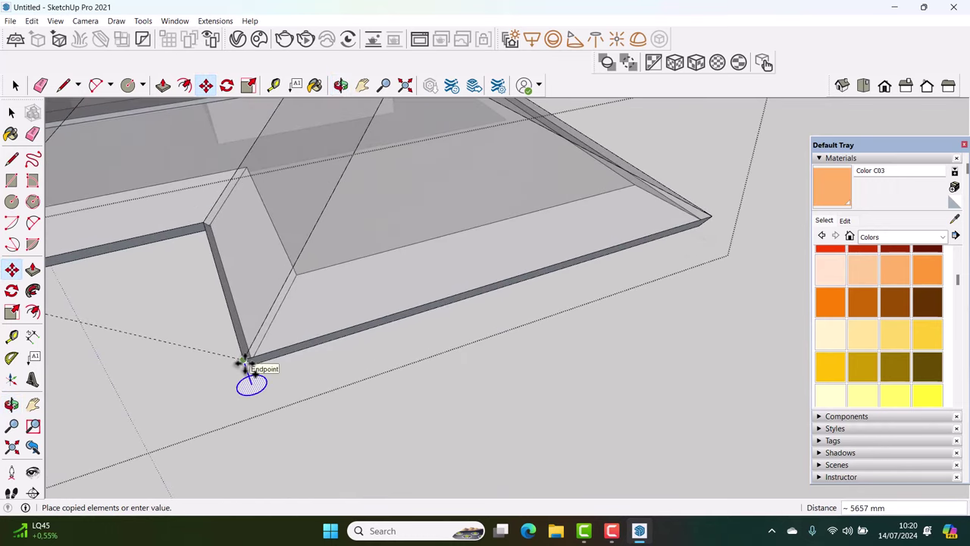
left_click(243, 360)
Place another circle copy at the next corner of the roof's eaves
middle_click_drag(494, 310, 223, 386)
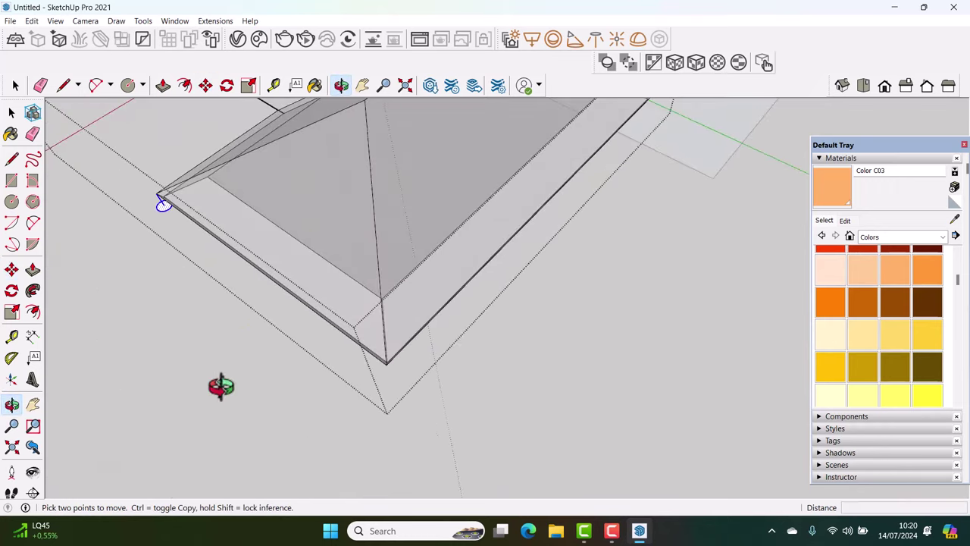
scroll(459, 322, "down", 2)
scroll(538, 254, "up", 3)
mouse_move(539, 254)
middle_mouse_down()
mouse_move(544, 225)
mouse_move(400, 331)
middle_mouse_up()
scroll(557, 203, "down", 2)
key("space")
scroll(375, 307, "up", 2)
scroll(370, 279, "up", 3)
scroll(367, 279, "up", 2)
scroll(363, 277, "up", 2)
key("m")
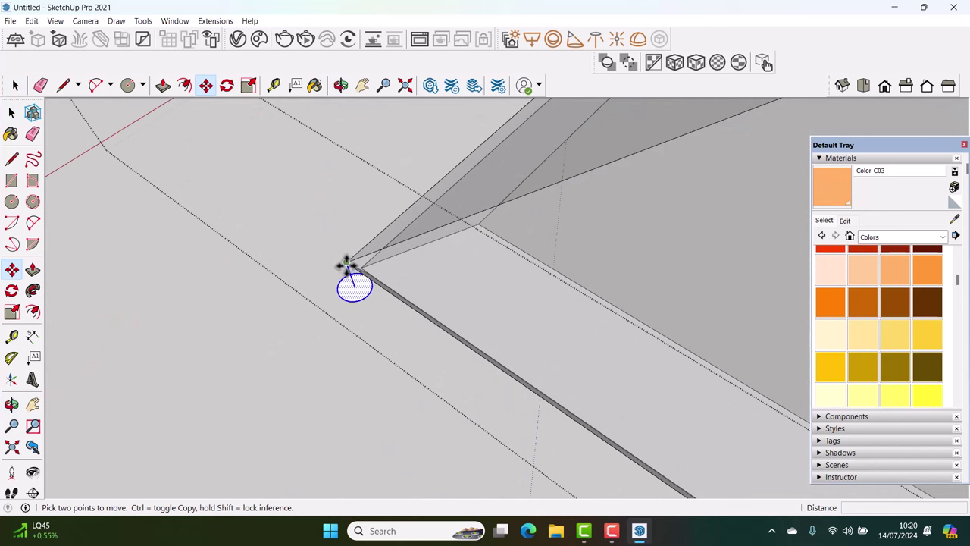
left_click(345, 265)
key("ctrl")
middle_click_drag(465, 389, 401, 260)
scroll(595, 218, "up", 2)
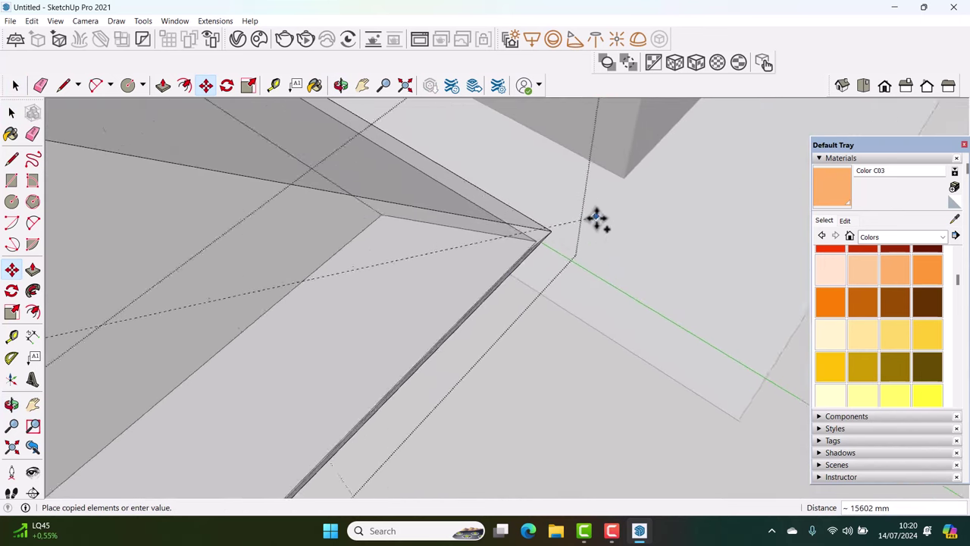
scroll(575, 227, "up", 2)
left_click(533, 231)
Orbit around the roof back to the corner circle near the origin
key("space")
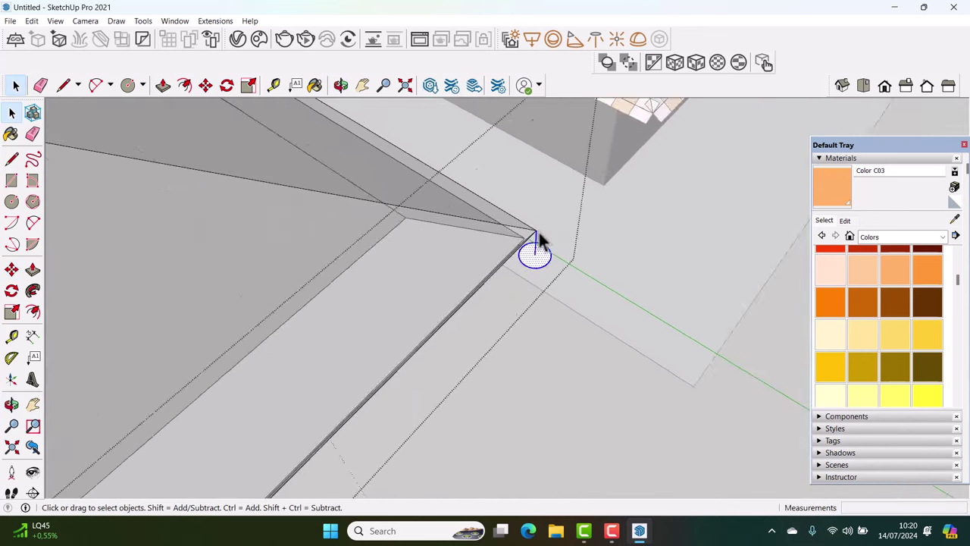
scroll(539, 232, "down", 4)
middle_click_drag(538, 232, 535, 253)
mouse_move(361, 291)
middle_mouse_down()
mouse_move(461, 244)
mouse_move(418, 261)
mouse_move(376, 331)
middle_mouse_up()
scroll(418, 261, "up", 3)
scroll(376, 331, "up", 2)
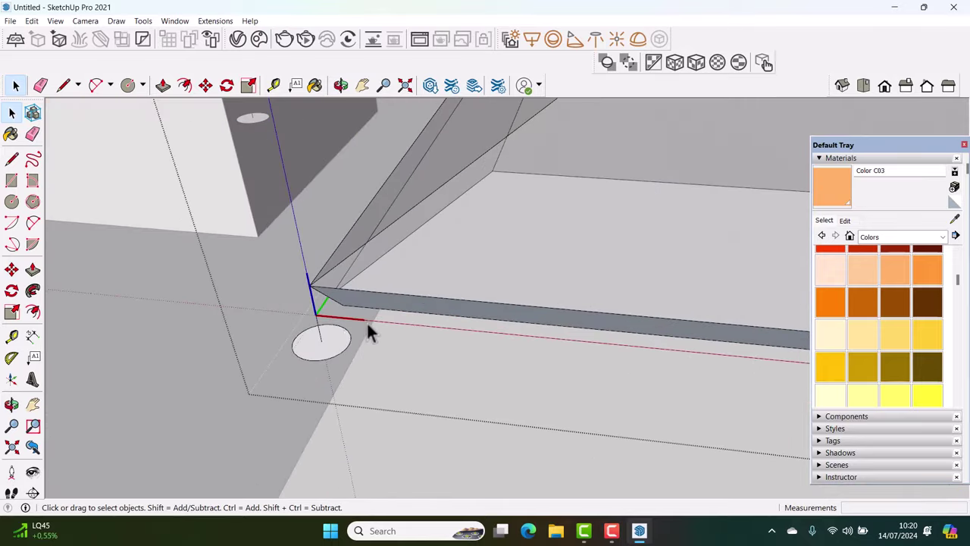
scroll(317, 314, "down", 3)
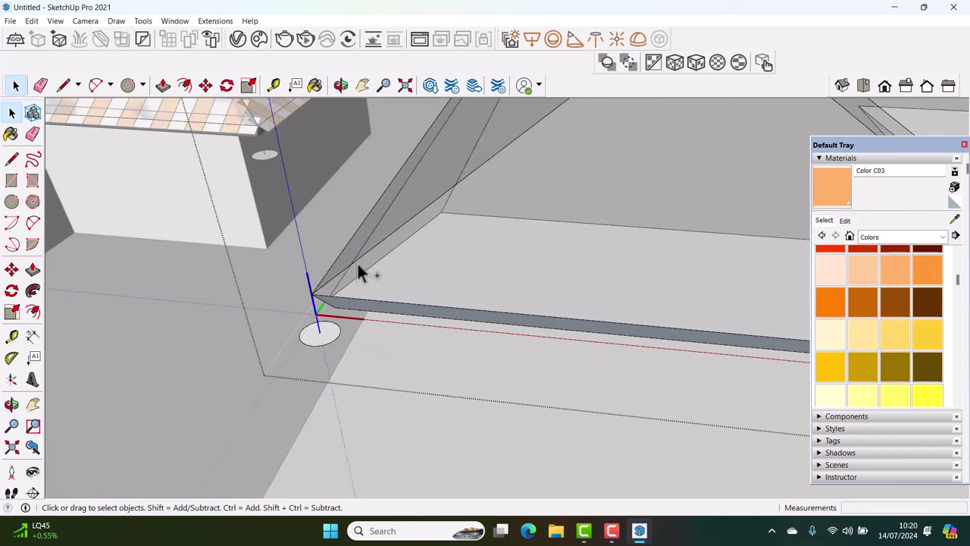
scroll(455, 255, "down", 2)
scroll(500, 246, "up", 2)
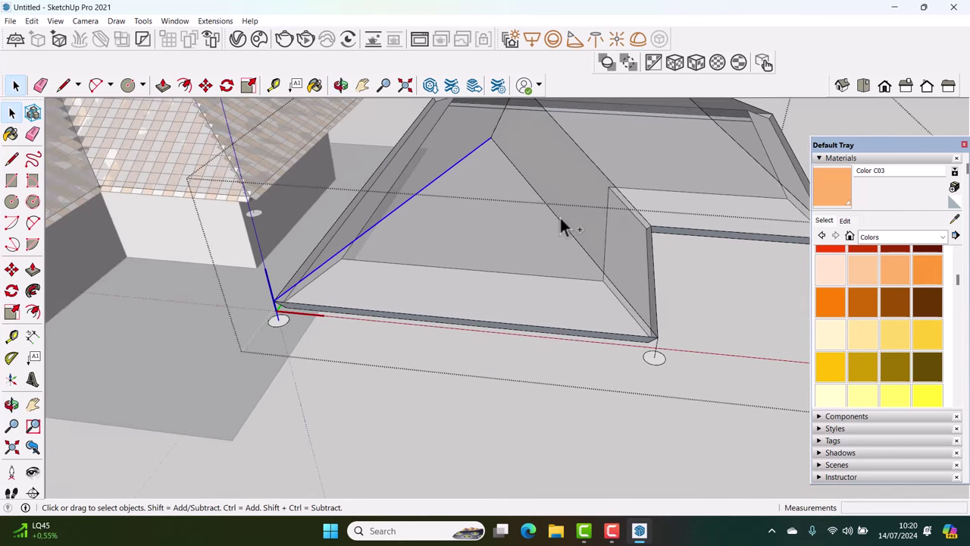
scroll(651, 337, "up", 2)
scroll(659, 350, "up", 2)
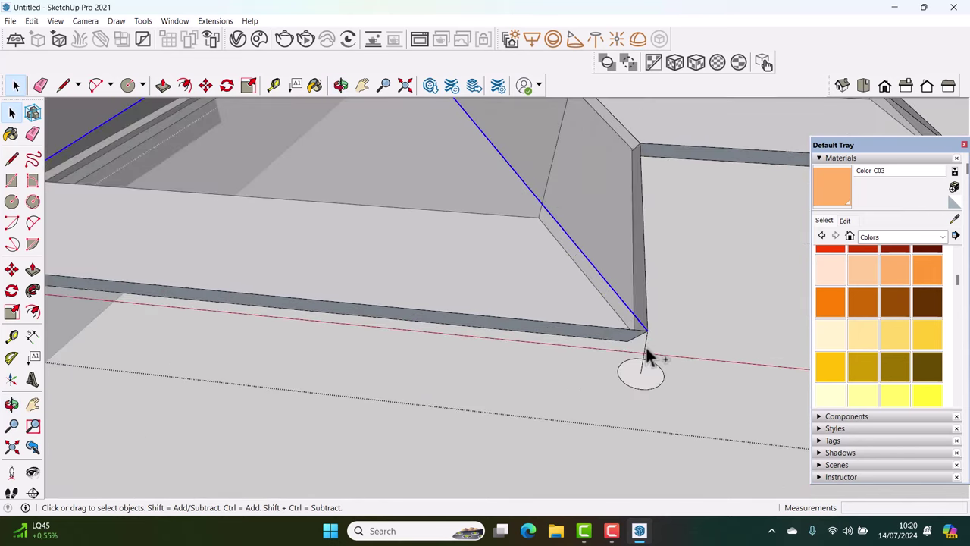
scroll(647, 357, "down", 3)
middle_click_drag(497, 357, 314, 357)
scroll(253, 373, "up", 2)
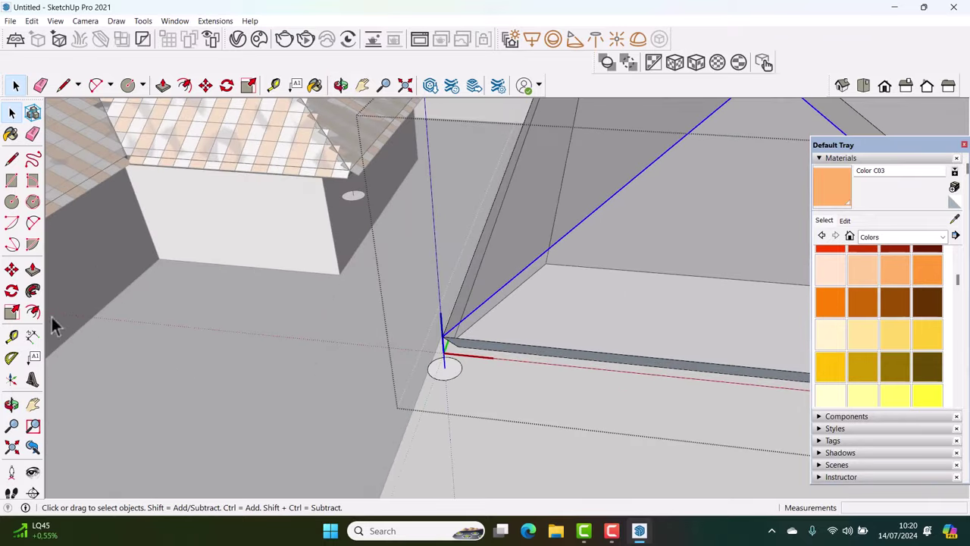
left_click(32, 292)
Sweep the corner circle along the second hip edge into a round pipe
left_click(445, 369)
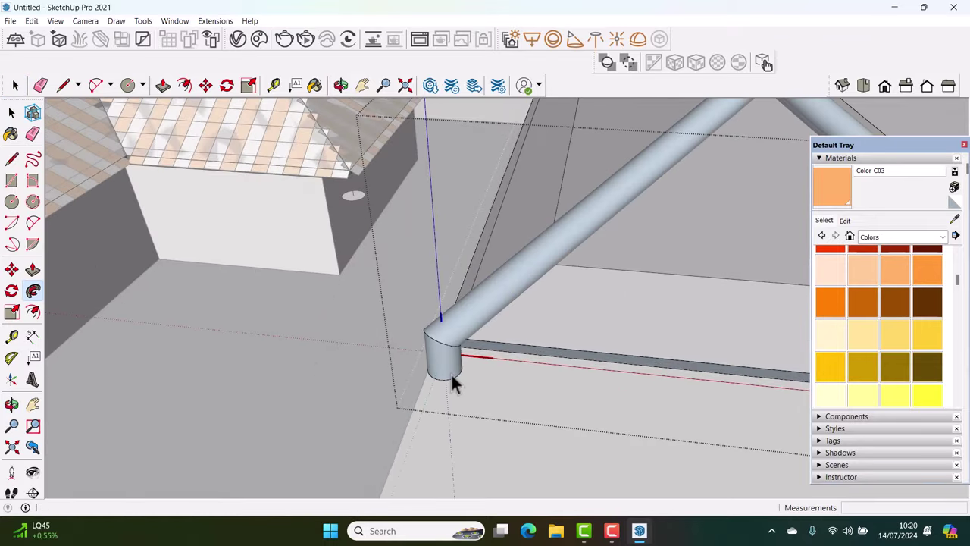
scroll(541, 336, "down", 2)
key("space")
scroll(480, 341, "down", 3)
scroll(485, 345, "up", 1)
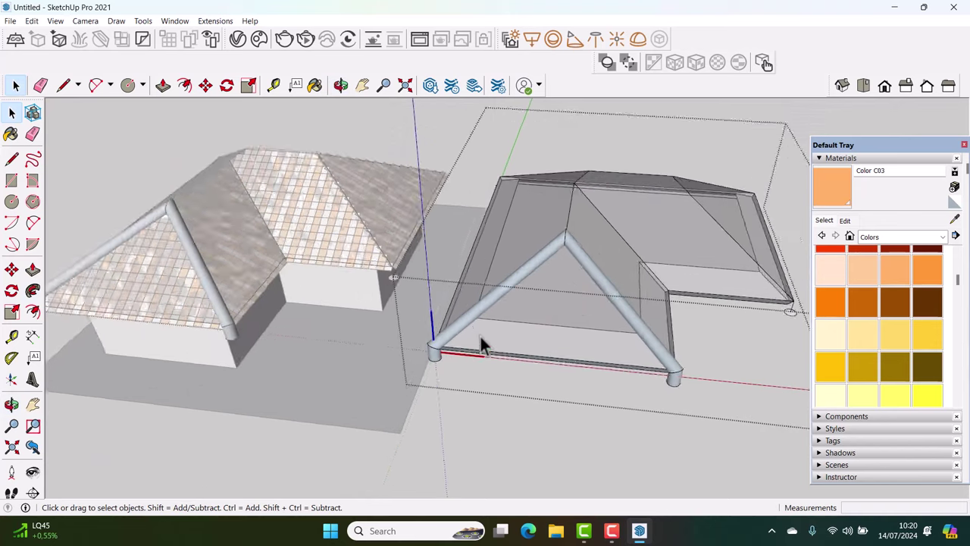
scroll(493, 335, "up", 2)
scroll(412, 333, "up", 2)
Push the cylinder post's bottom face up into the post
mouse_move(411, 335)
middle_mouse_down()
mouse_move(404, 392)
mouse_move(386, 201)
mouse_move(418, 361)
middle_mouse_up()
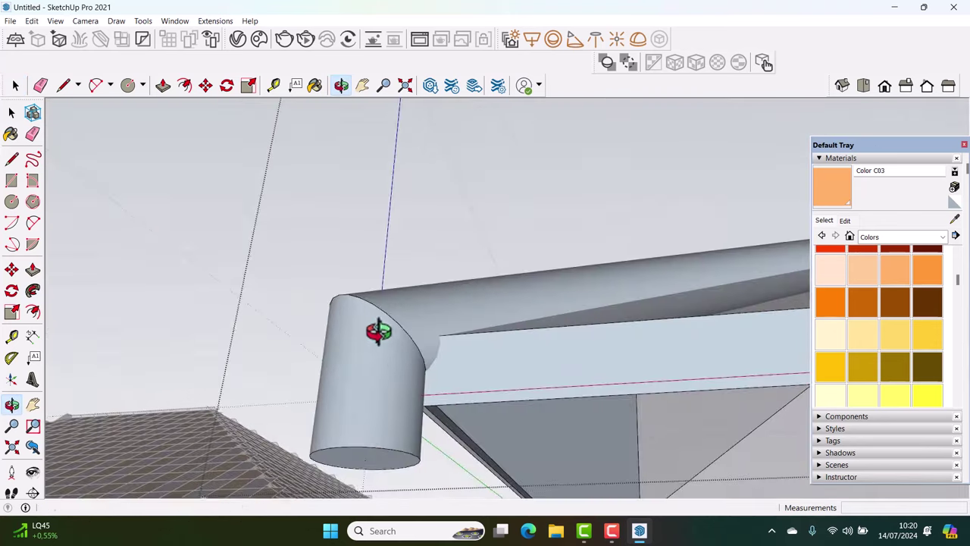
middle_click_drag(371, 408, 385, 469)
left_click(385, 468)
key("p")
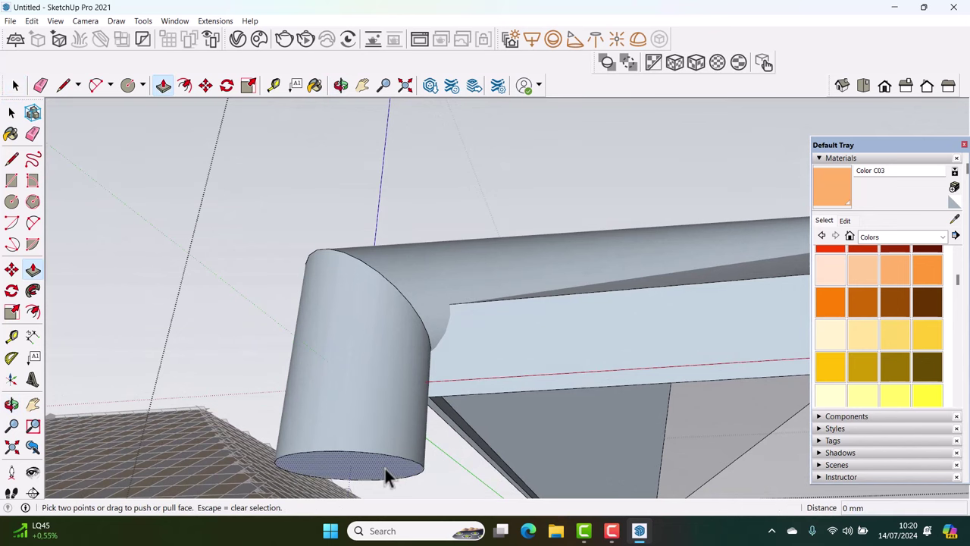
left_click_drag(385, 468, 403, 339)
key("space")
key("e")
scroll(372, 398, "down", 3)
key("space")
Move the post's bottom circular edge up to the eave height
scroll(400, 366, "down", 3)
mouse_move(465, 448)
middle_mouse_down()
mouse_move(342, 372)
mouse_move(420, 425)
middle_mouse_up()
scroll(456, 385, "up", 3)
scroll(457, 376, "up", 2)
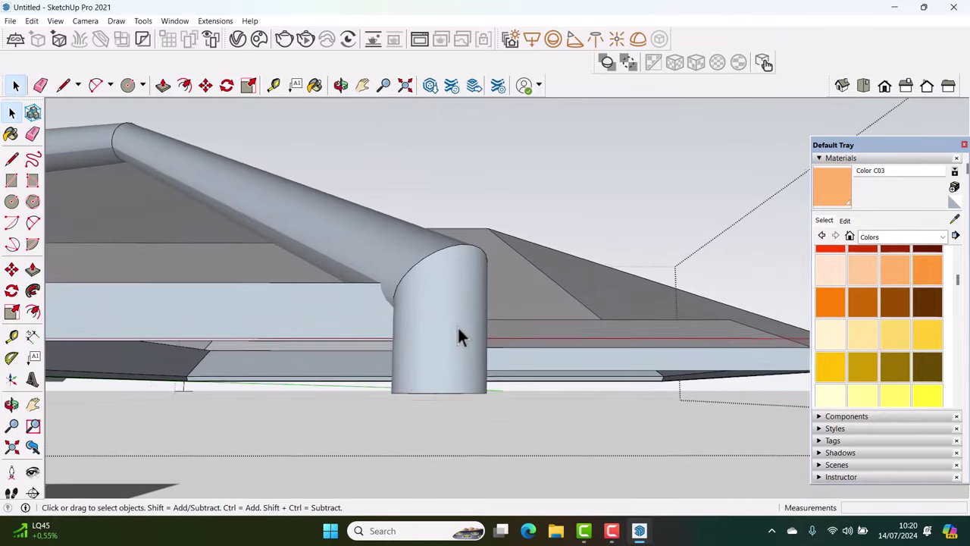
middle_click_drag(457, 325, 460, 409)
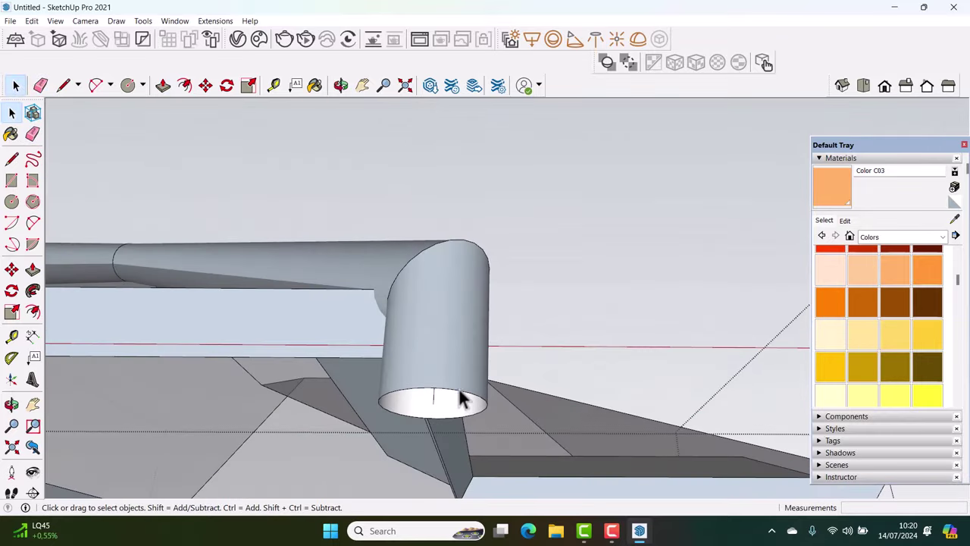
left_click(460, 399)
middle_click_drag(444, 396, 407, 503)
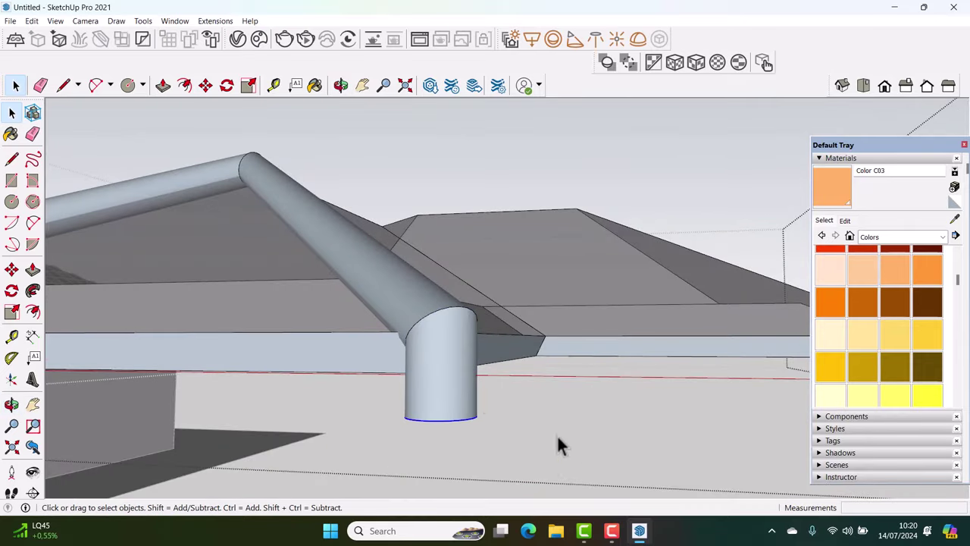
left_click_drag(570, 459, 570, 458)
scroll(426, 421, "up", 2)
key("m")
left_click(427, 422)
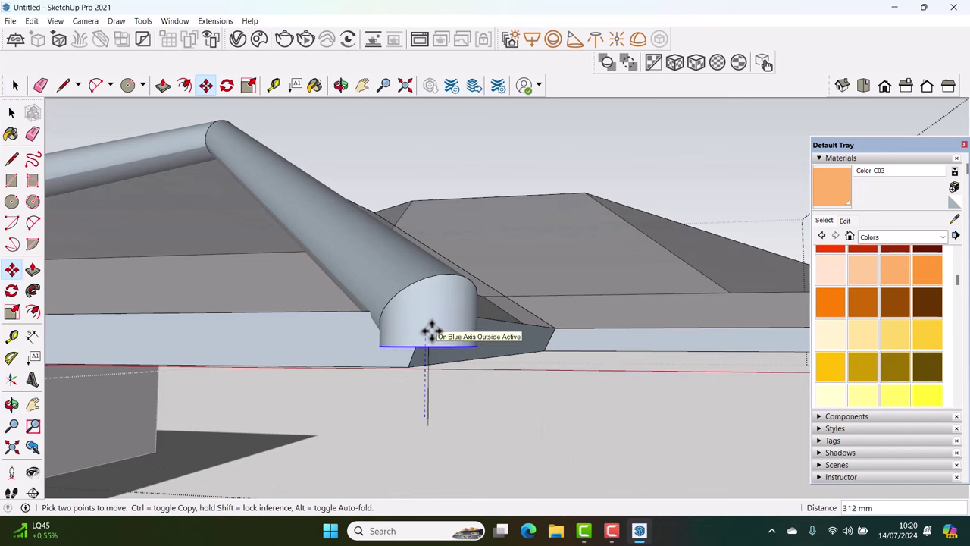
left_click(431, 331)
middle_click_drag(431, 331, 464, 343)
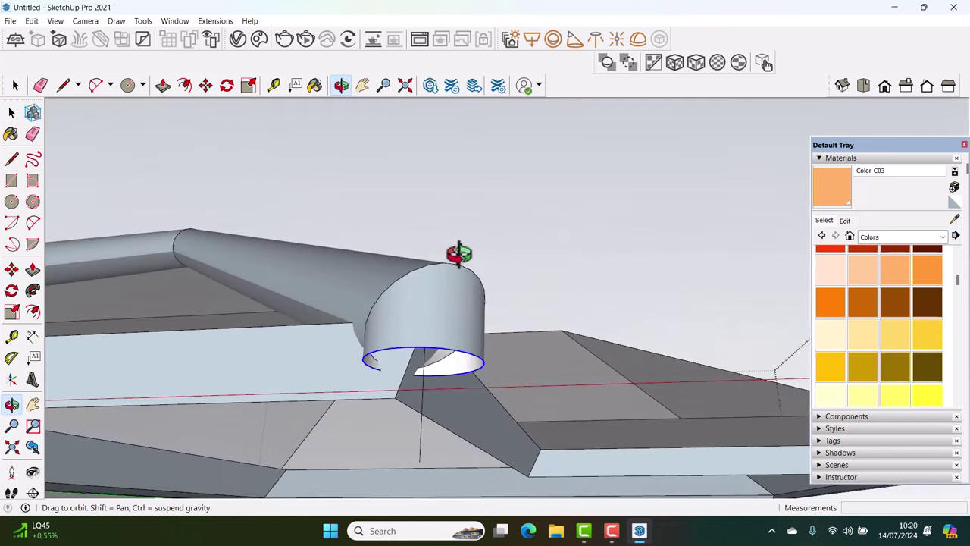
key("space")
Select the leftover vertical line below the post, then view the roof from above
left_click(423, 389)
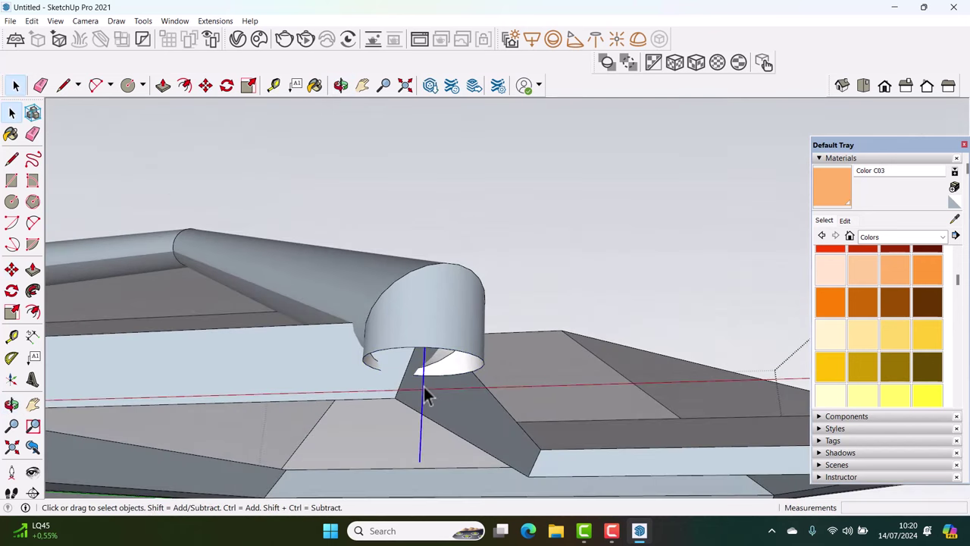
middle_click_drag(423, 383, 394, 360)
scroll(424, 311, "down", 5)
mouse_move(462, 273)
middle_mouse_down()
mouse_move(479, 297)
mouse_move(619, 272)
middle_mouse_up()
scroll(619, 272, "up", 3)
middle_click_drag(574, 205, 675, 255)
scroll(639, 257, "up", 2)
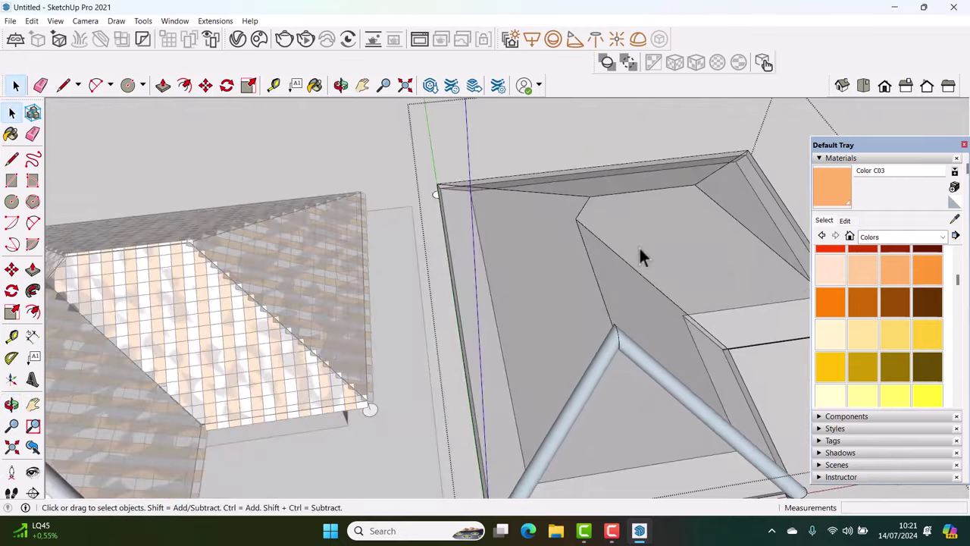
Switch to a preset camera view and select the left house's tiled roof group
scroll(639, 257, "down", 5)
scroll(557, 318, "up", 4)
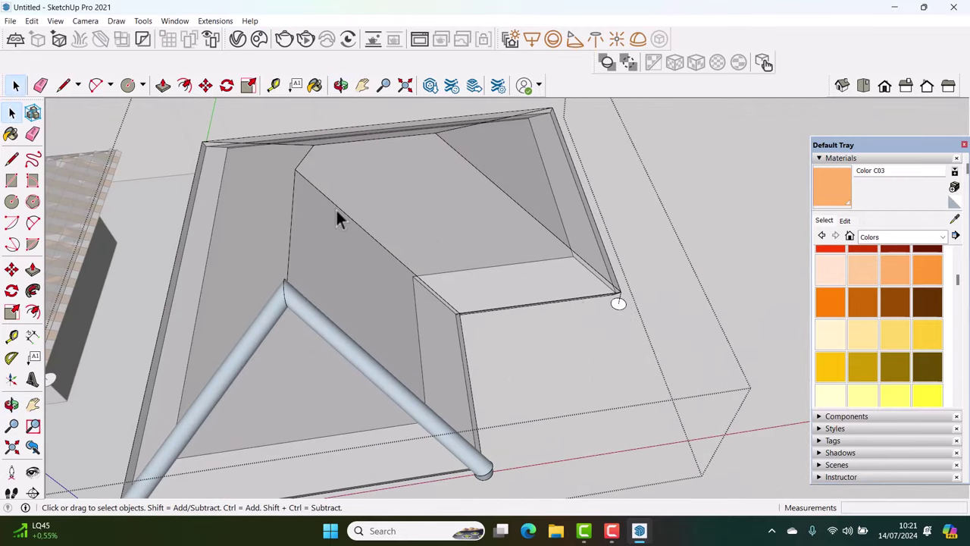
left_click(395, 41)
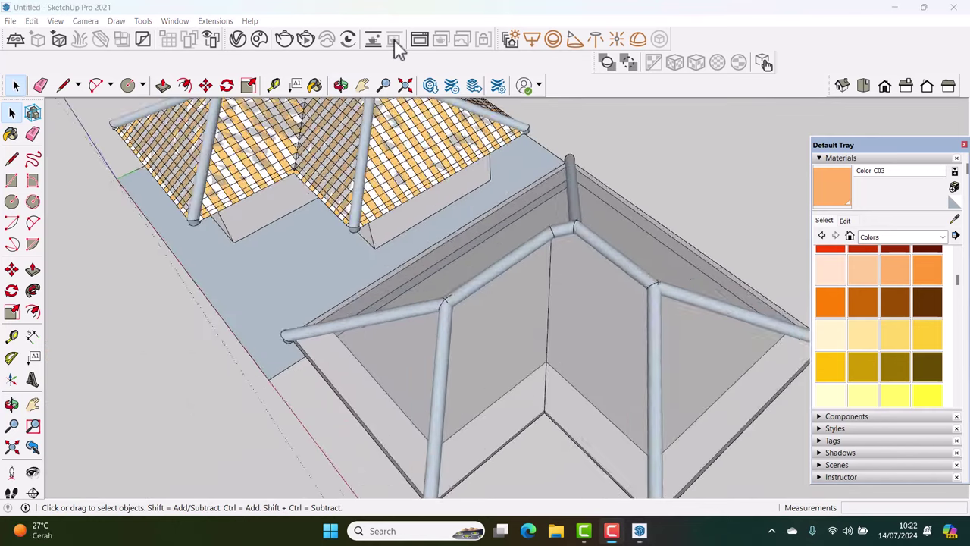
mouse_move(459, 316)
middle_mouse_down()
mouse_move(518, 305)
mouse_move(499, 285)
mouse_move(564, 271)
mouse_move(485, 249)
mouse_move(521, 262)
mouse_move(401, 303)
mouse_move(433, 277)
middle_mouse_up()
scroll(357, 342, "up", 3)
left_click(336, 343)
mouse_move(335, 341)
middle_mouse_down()
mouse_move(404, 313)
mouse_move(346, 354)
mouse_move(384, 350)
middle_mouse_up()
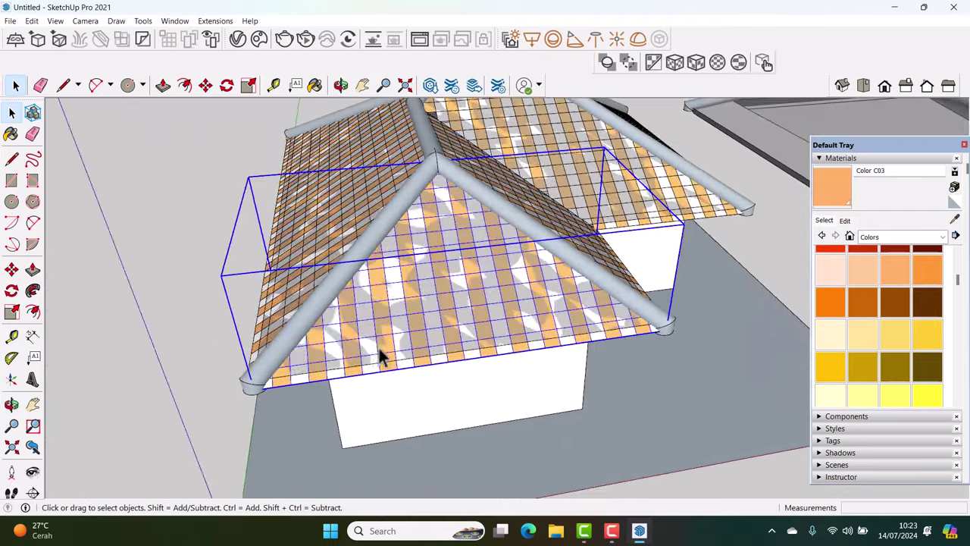
scroll(372, 350, "up", 2)
scroll(370, 350, "up", 2)
Open the roof group for editing, select a single tile, and paste the copied tile
double_click(367, 350)
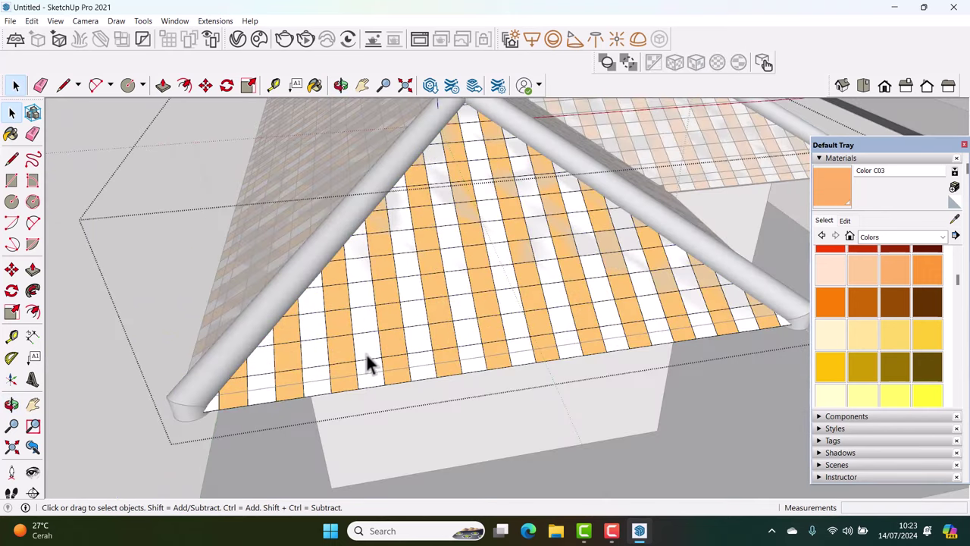
scroll(369, 363, "up", 2)
scroll(332, 369, "up", 2)
left_click(326, 361)
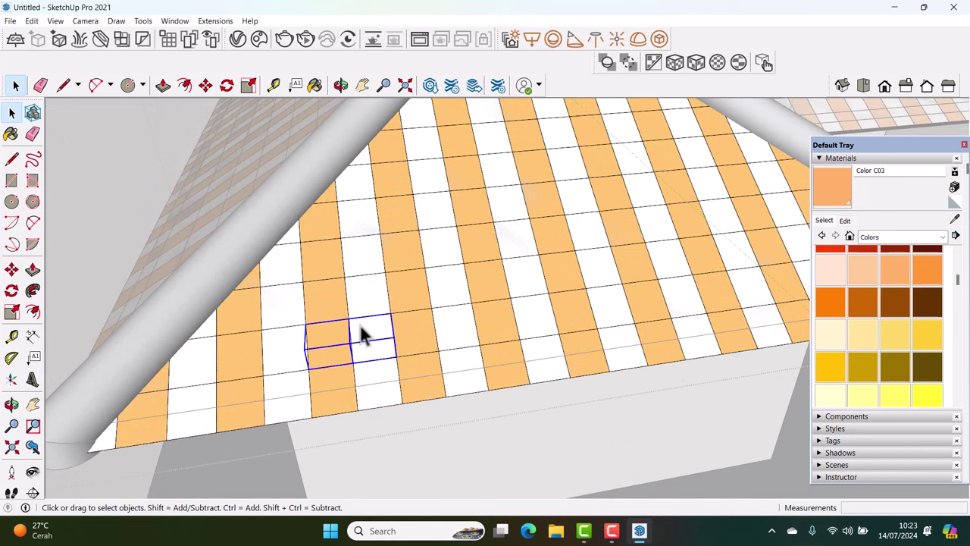
scroll(363, 328, "down", 2)
scroll(371, 327, "down", 2)
scroll(371, 356, "down", 2)
middle_click_drag(339, 383, 371, 354, "shift")
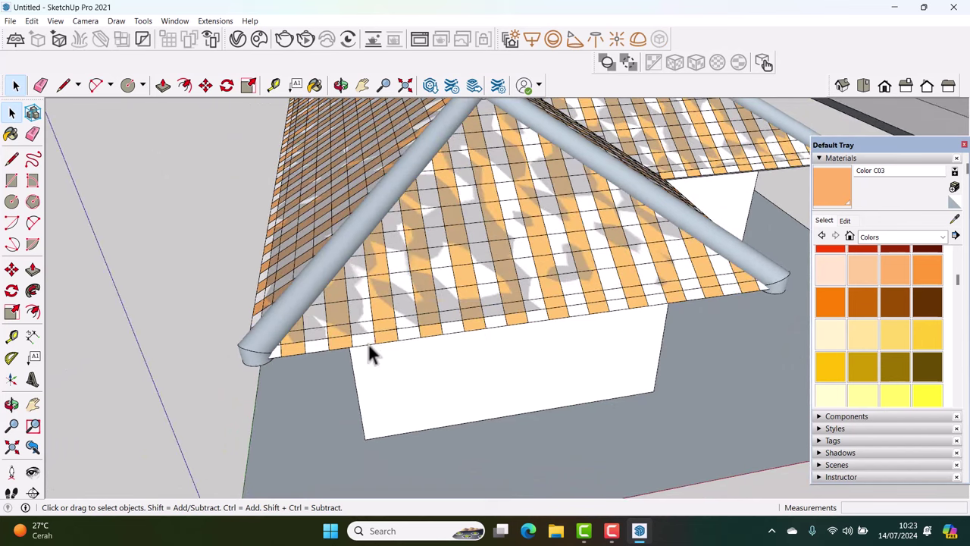
key("ctrl+v")
Place the pasted tile on open ground beside the house
left_click(288, 450)
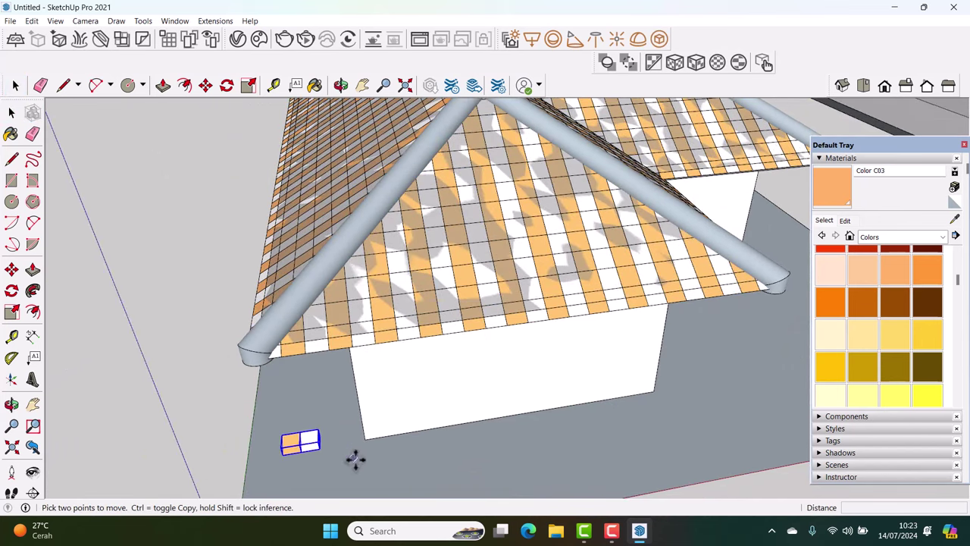
middle_click_drag(355, 459, 464, 365, "shift")
left_click(463, 365)
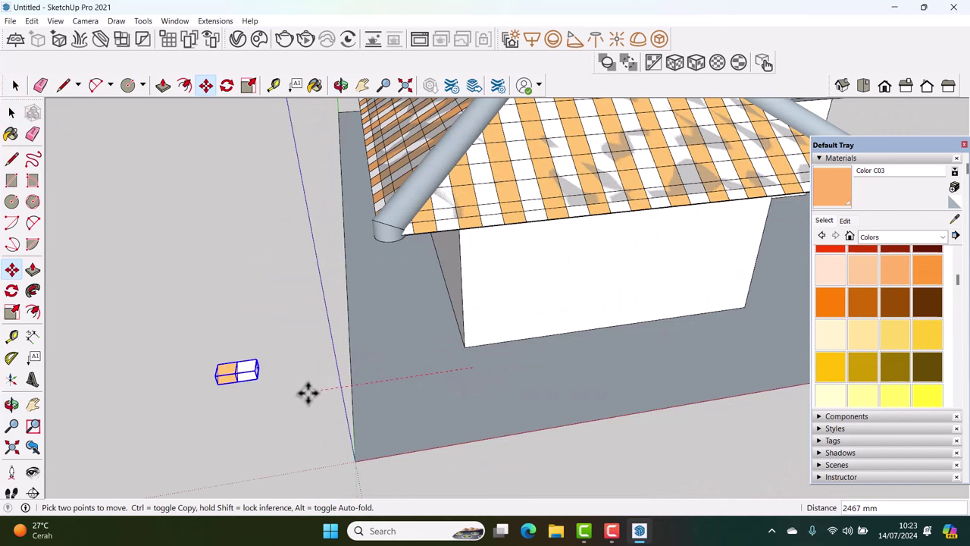
left_click(232, 368)
key("space")
scroll(371, 379, "up", 3)
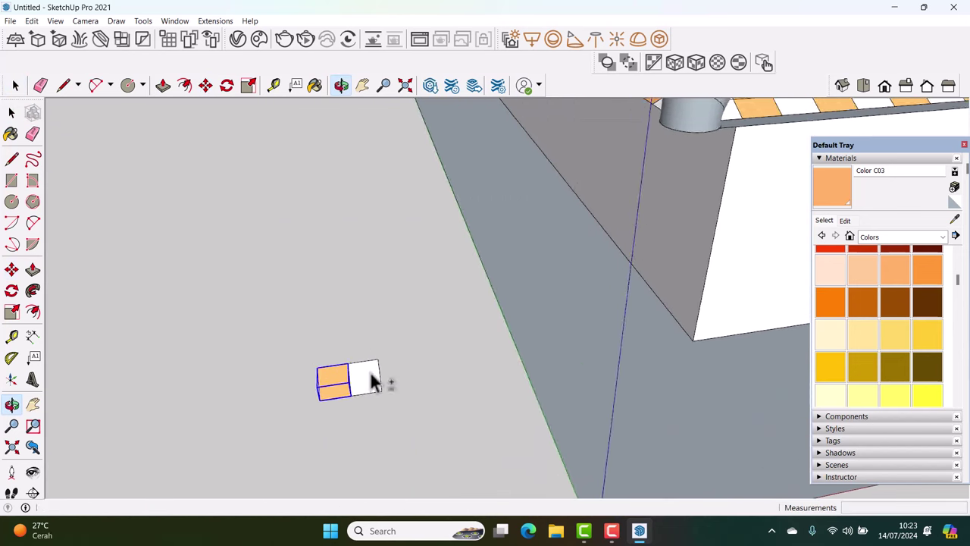
scroll(360, 369, "up", 1)
scroll(360, 369, "up", 1)
Open the tile group for editing and select its white face
left_click(379, 383)
middle_click_drag(379, 383, 372, 347)
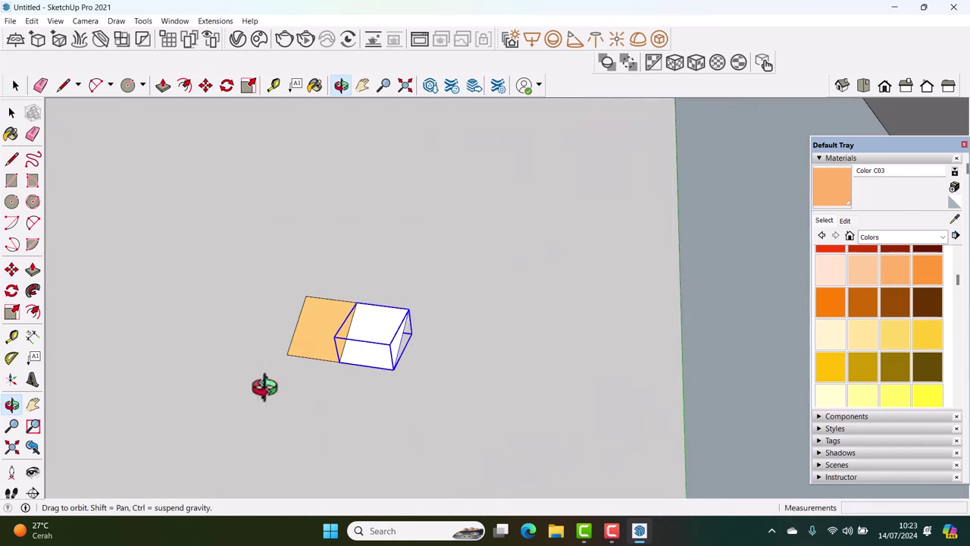
scroll(372, 347, "up", 2)
scroll(390, 349, "up", 1)
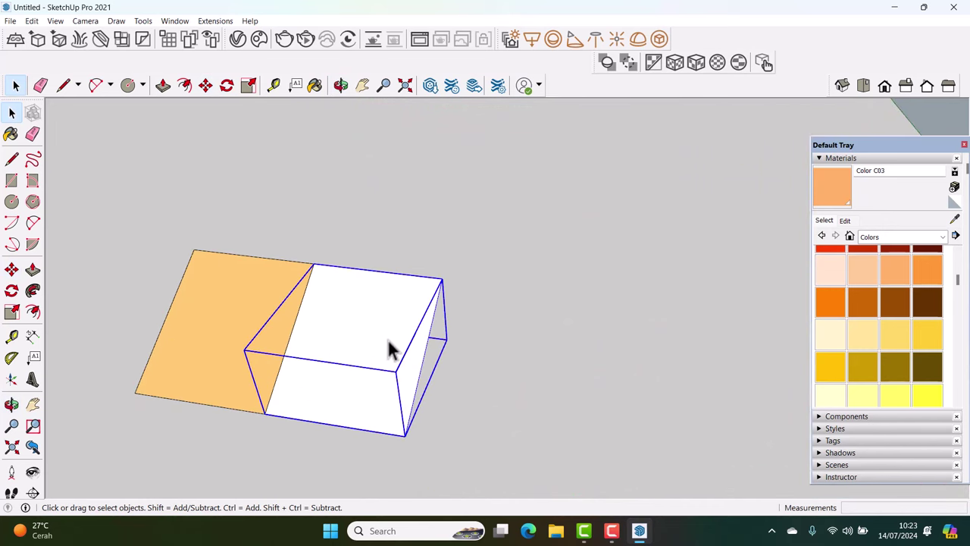
scroll(390, 348, "down", 2)
middle_click_drag(397, 340, 412, 368)
scroll(409, 368, "up", 1)
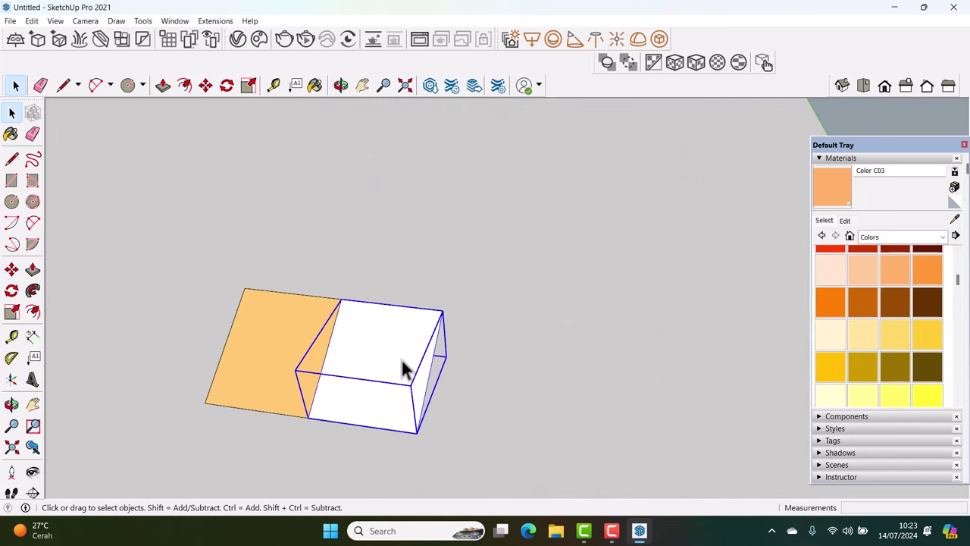
double_click(399, 356)
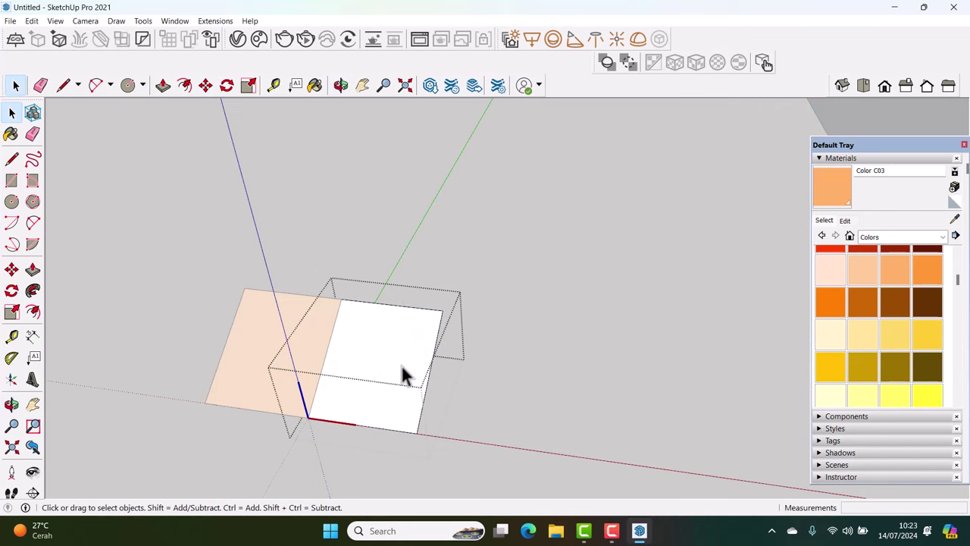
mouse_move(399, 361)
middle_mouse_down()
mouse_move(454, 349)
mouse_move(442, 377)
mouse_move(403, 369)
mouse_move(429, 395)
middle_mouse_up()
left_click(441, 377)
Copy the white face twice in a row along the red axis with Move and Ctrl
key("m")
key("m")
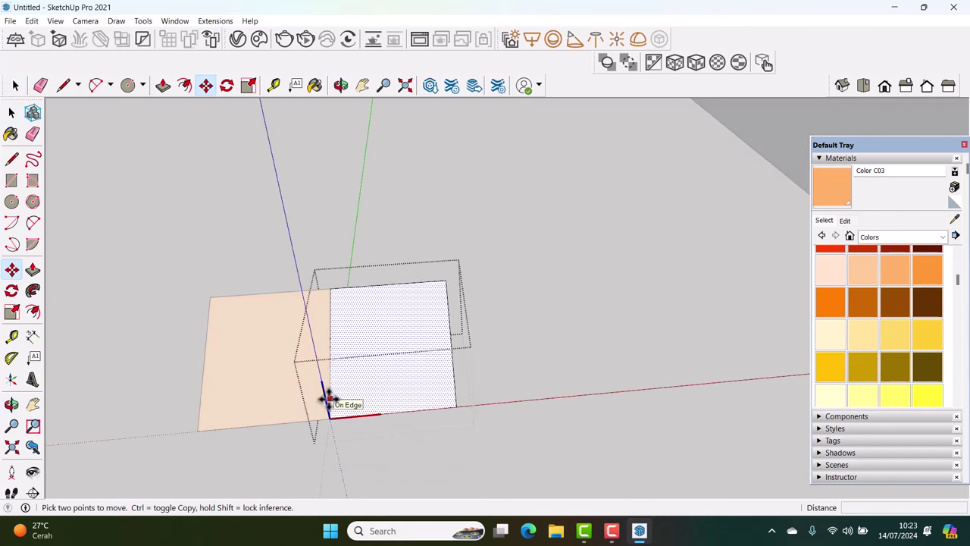
key("ctrl")
left_click(327, 400)
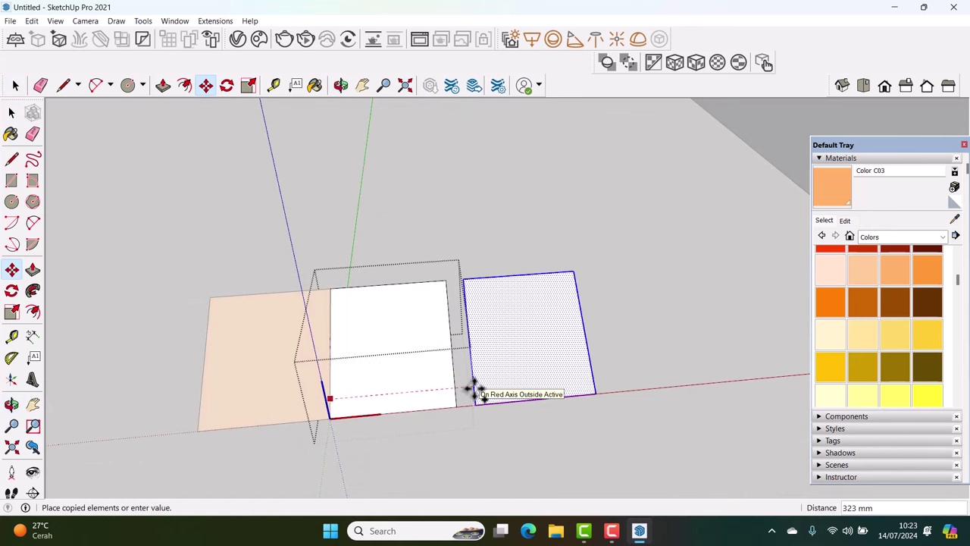
left_click(472, 388)
key("ctrl")
left_click(473, 388)
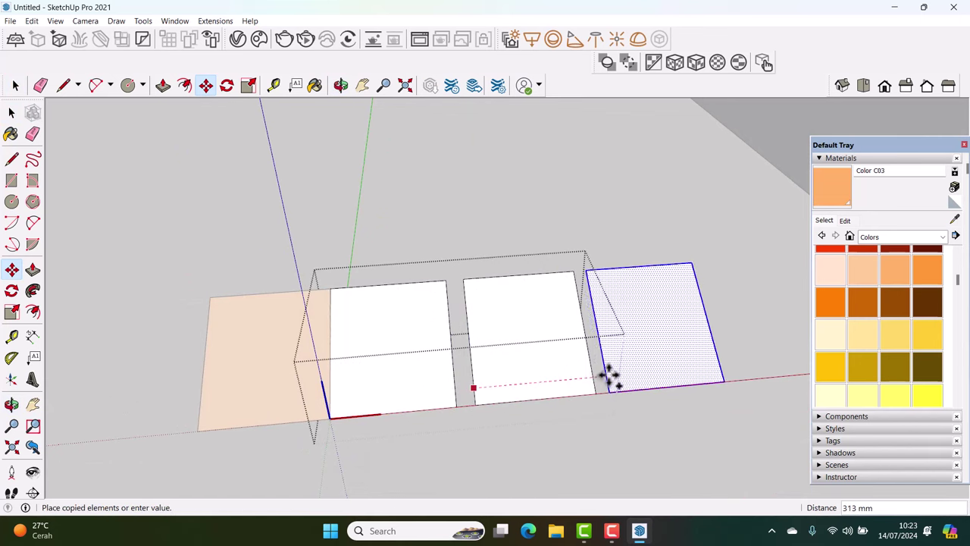
left_click(623, 376)
key("space")
Select each of the three white faces in turn to check the copies
scroll(519, 387, "up", 2)
left_click(513, 385)
scroll(412, 400, "up", 2)
left_click(410, 394)
mouse_move(411, 392)
middle_mouse_down()
mouse_move(296, 381)
mouse_move(455, 353)
mouse_move(400, 340)
mouse_move(551, 331)
middle_mouse_up()
left_click(303, 314, "shift")
left_click(346, 303)
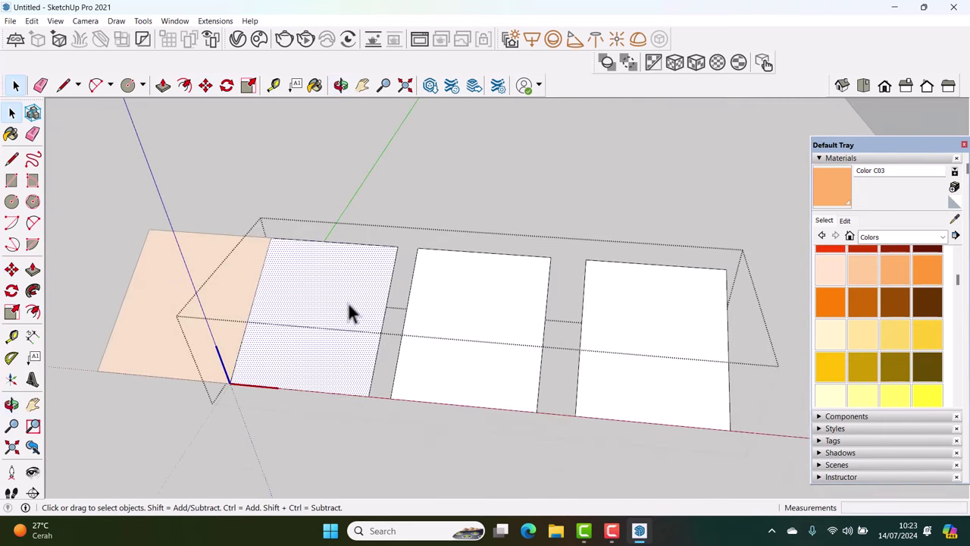
left_click(523, 345)
left_click(648, 326)
mouse_move(665, 341)
middle_mouse_down()
mouse_move(563, 335)
mouse_move(585, 338)
mouse_move(580, 372)
middle_mouse_up()
scroll(394, 306, "up", 2)
mouse_move(394, 305)
middle_mouse_down("shift")
mouse_move(403, 294)
mouse_move(369, 299)
mouse_move(364, 266)
mouse_move(389, 266)
mouse_move(407, 232)
middle_mouse_up("shift")
Push/Pull the first white face up into a 10 mm thin slab
left_click(370, 280)
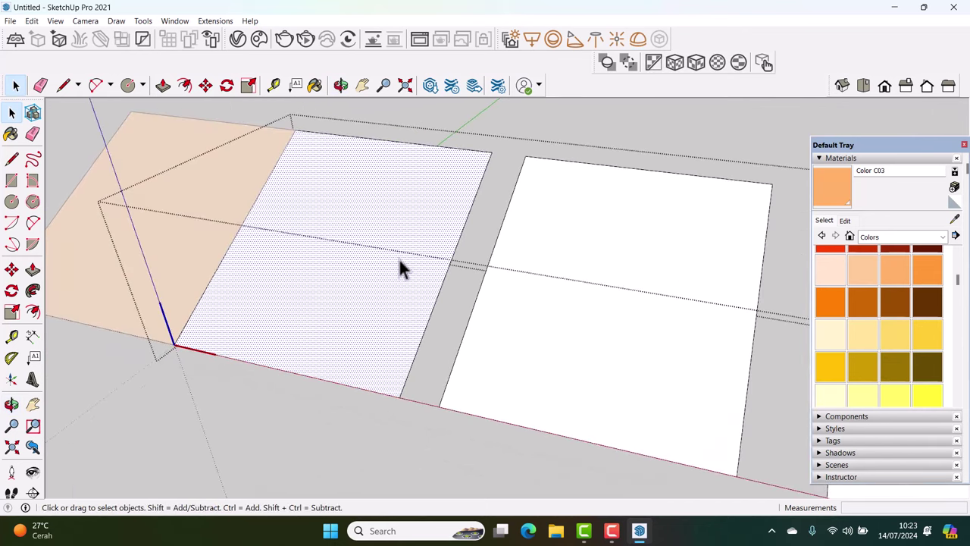
key("Escape")
key("p")
left_click_drag(340, 312, 275, 241)
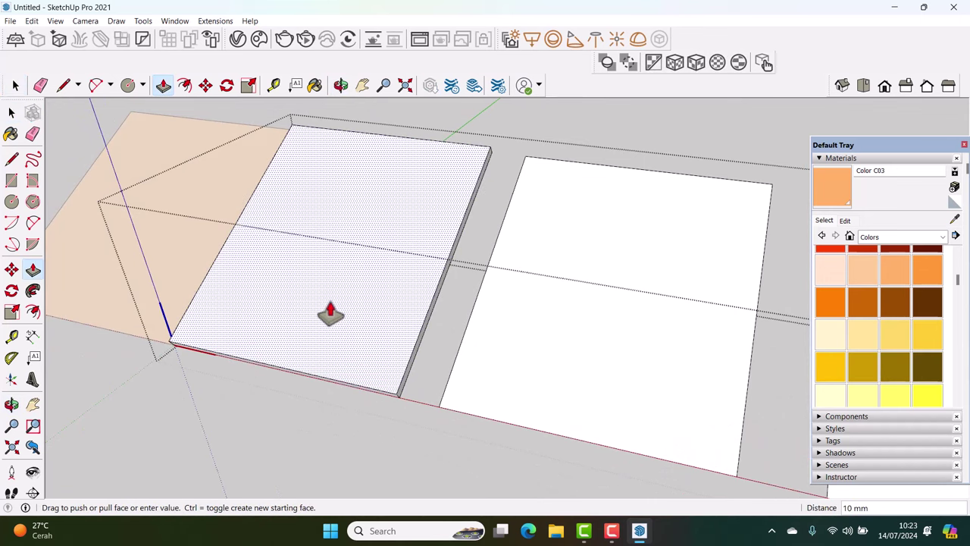
Draw a half-circle two-point arc along the box's bottom edge
mouse_move(300, 318)
middle_mouse_down()
mouse_move(310, 328)
mouse_move(293, 225)
mouse_move(359, 325)
middle_mouse_up()
scroll(321, 329, "up", 2)
scroll(370, 299, "up", 2)
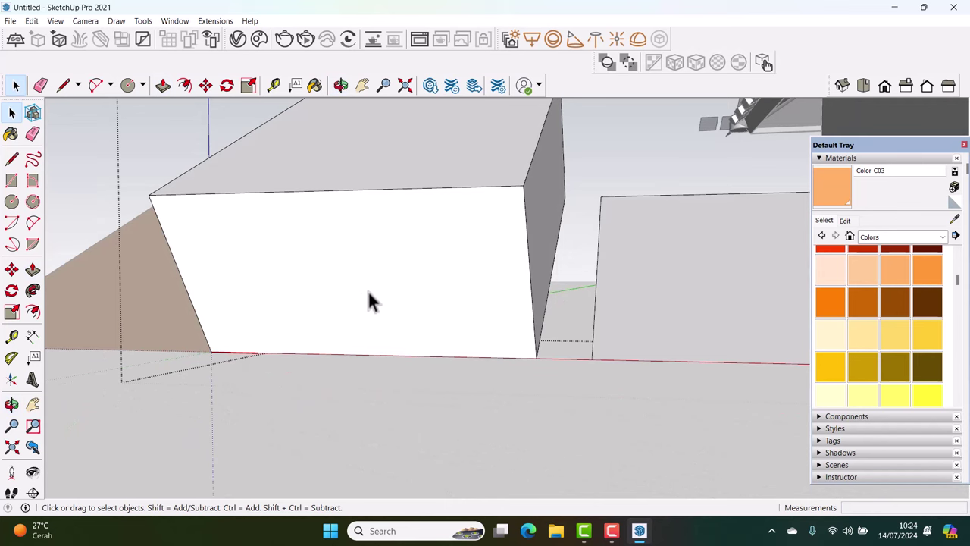
key("a")
scroll(288, 345, "up", 1)
left_click(301, 354)
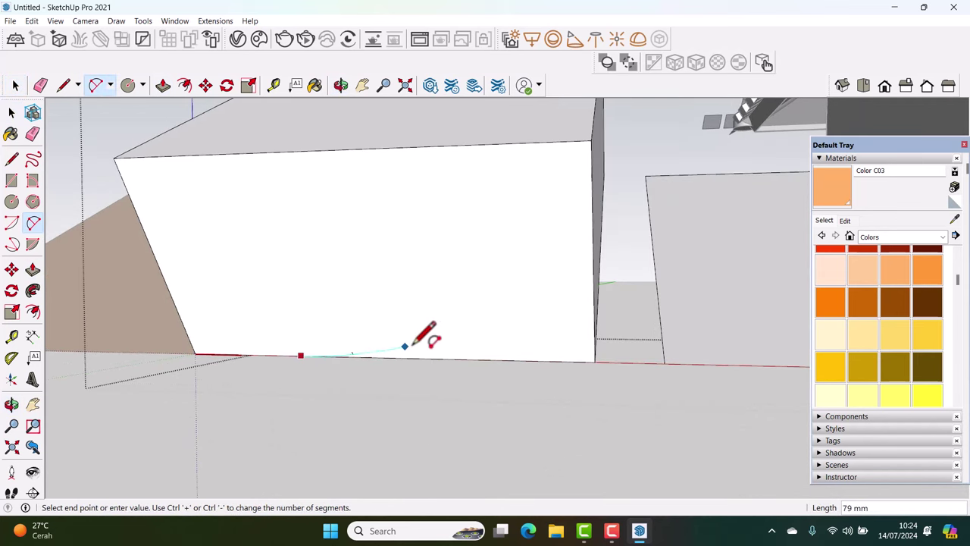
left_click(468, 358)
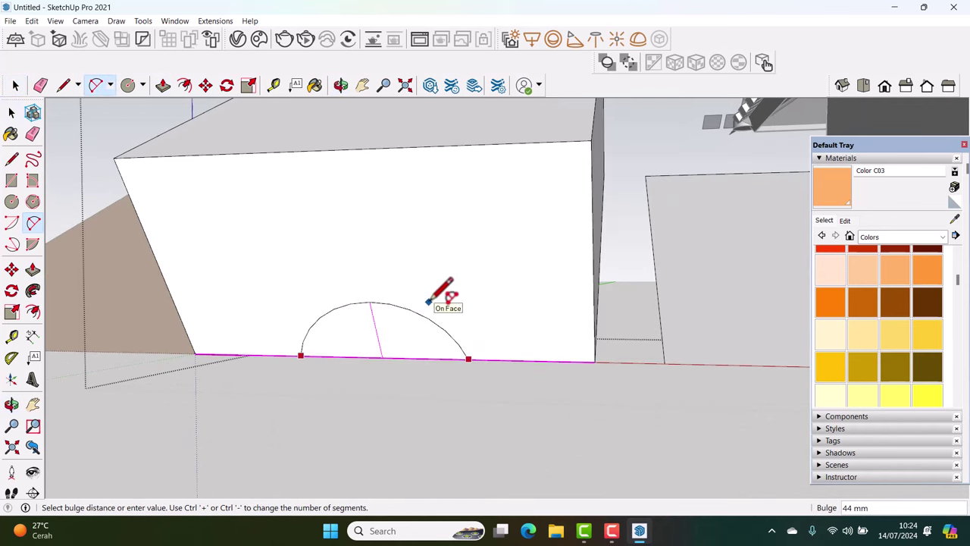
left_click(438, 282)
mouse_move(438, 283)
middle_mouse_down()
mouse_move(448, 296)
mouse_move(473, 294)
mouse_move(453, 298)
middle_mouse_up()
key("space")
Erase the box's front vertical edge, top slanted edge and long cross edge
key("l")
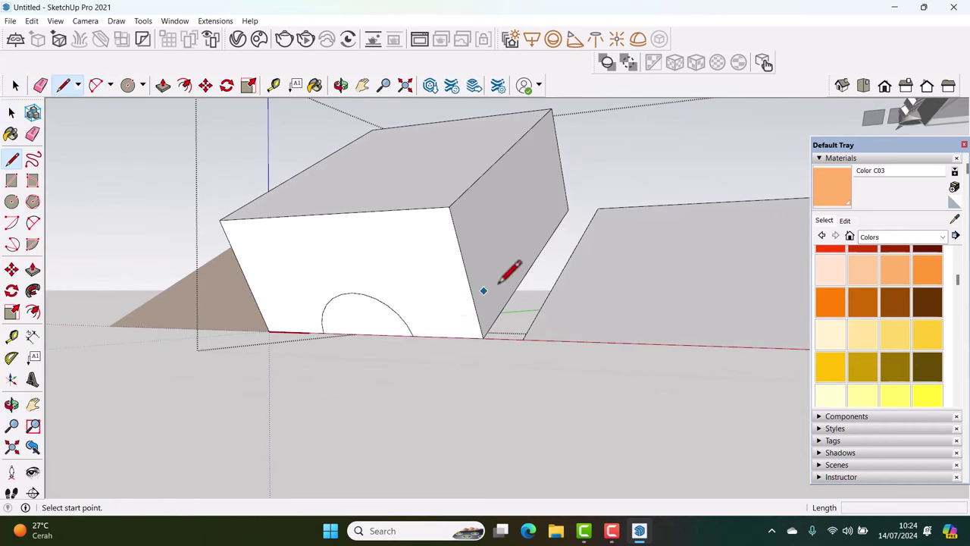
scroll(563, 213, "up", 2)
scroll(568, 204, "up", 2)
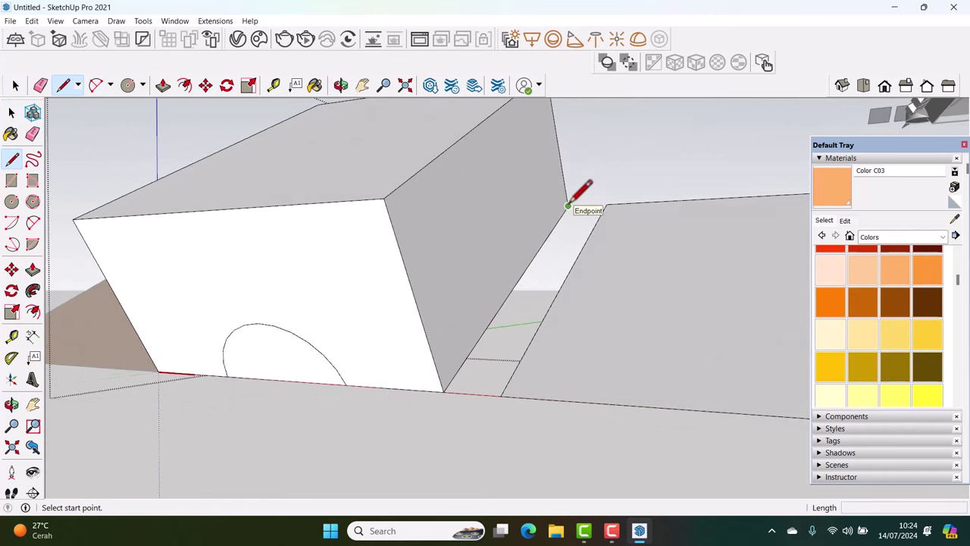
left_click(568, 205)
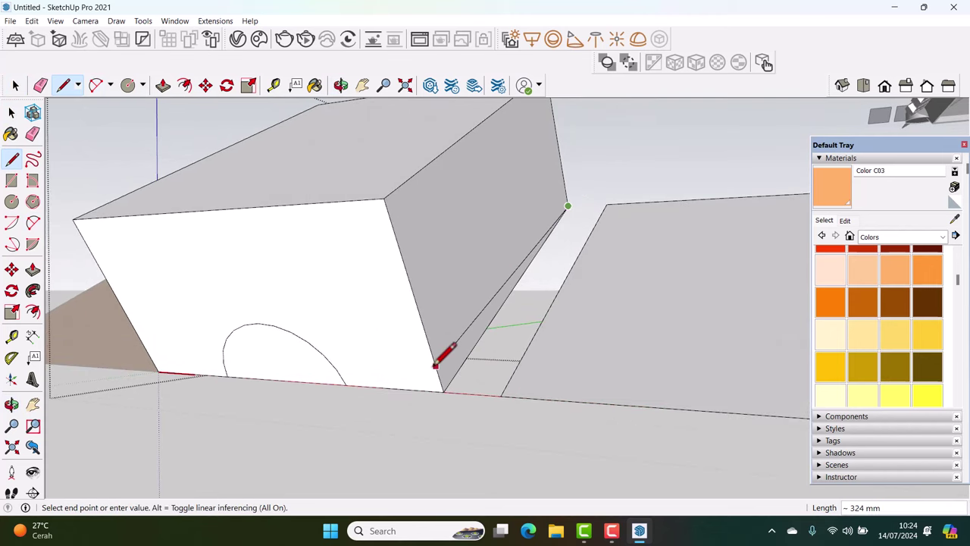
key("space")
middle_click_drag(436, 366, 459, 342)
key("e")
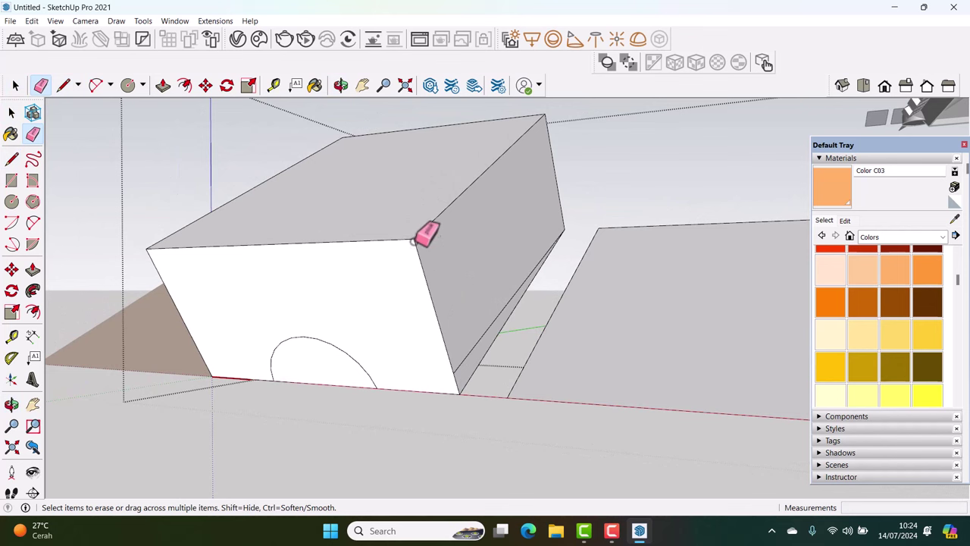
left_click(414, 241)
left_click(417, 234)
left_click(412, 237)
Erase the box's top and slanted faces, leftover wall edges and the arc's straight base
left_click(559, 122)
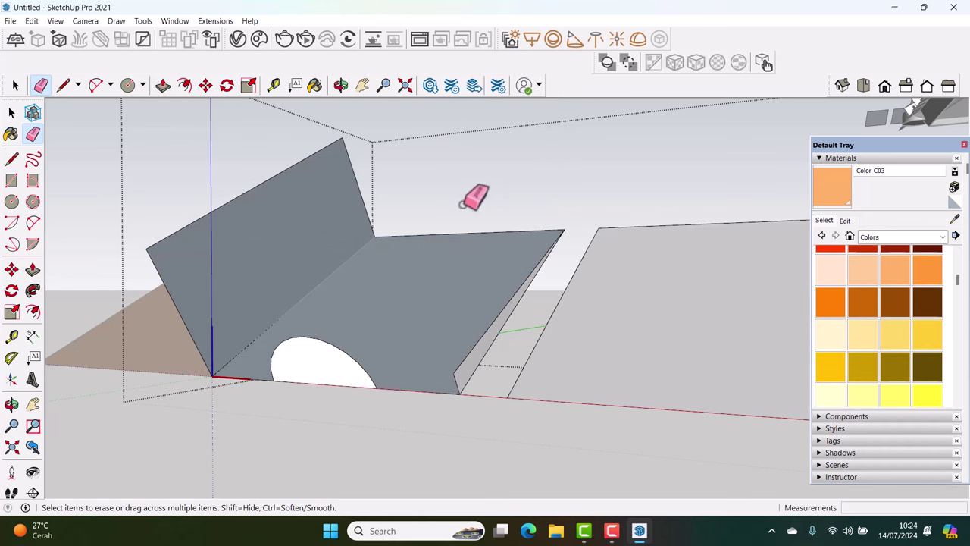
left_click(409, 236)
left_click(366, 240)
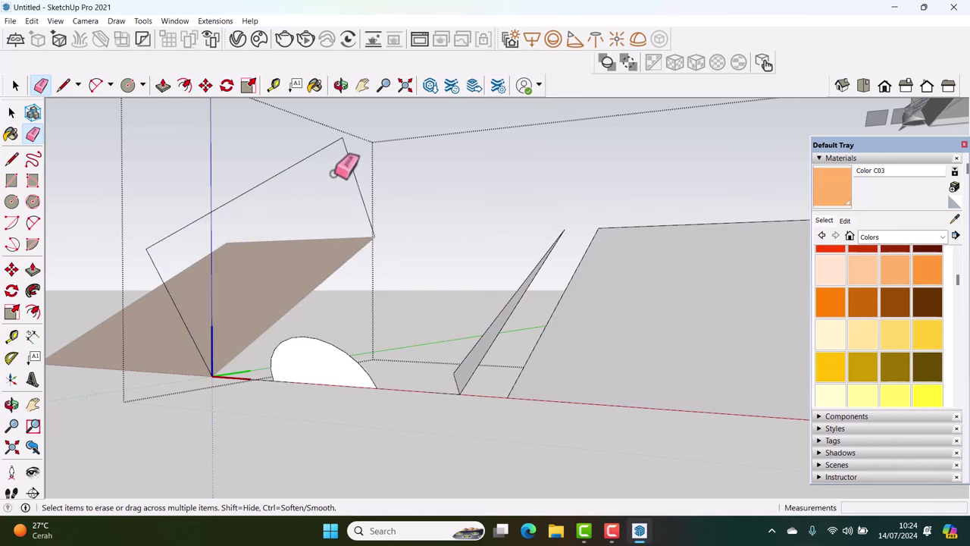
mouse_move(336, 169)
left_mouse_down()
mouse_move(188, 284)
mouse_move(182, 339)
left_mouse_up()
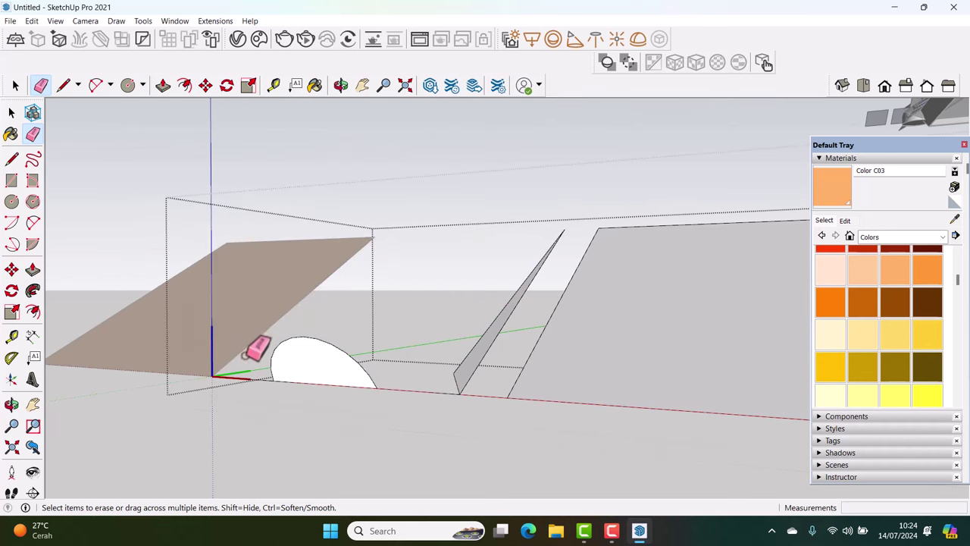
left_click_drag(327, 387, 334, 377)
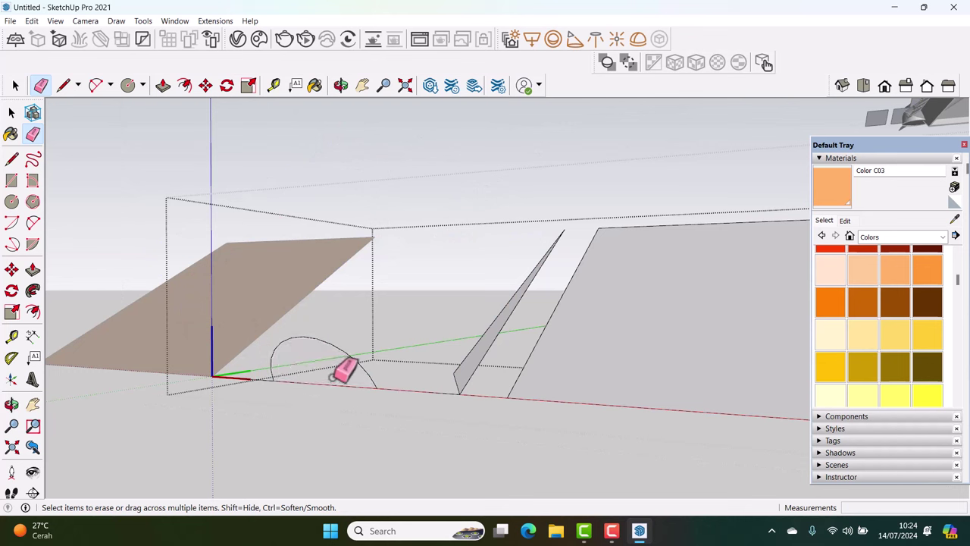
Select the arc path and pick the Follow Me tool
key("space")
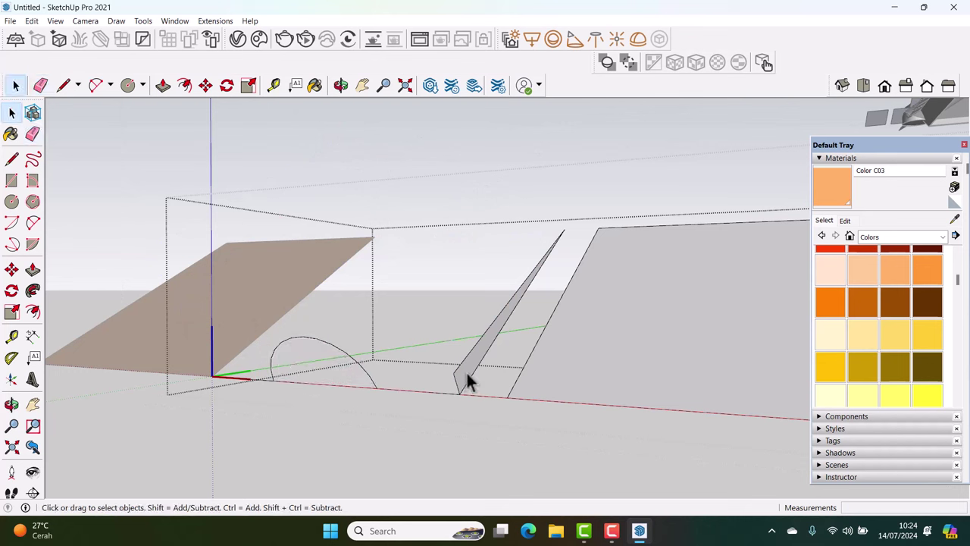
triple_click(272, 362)
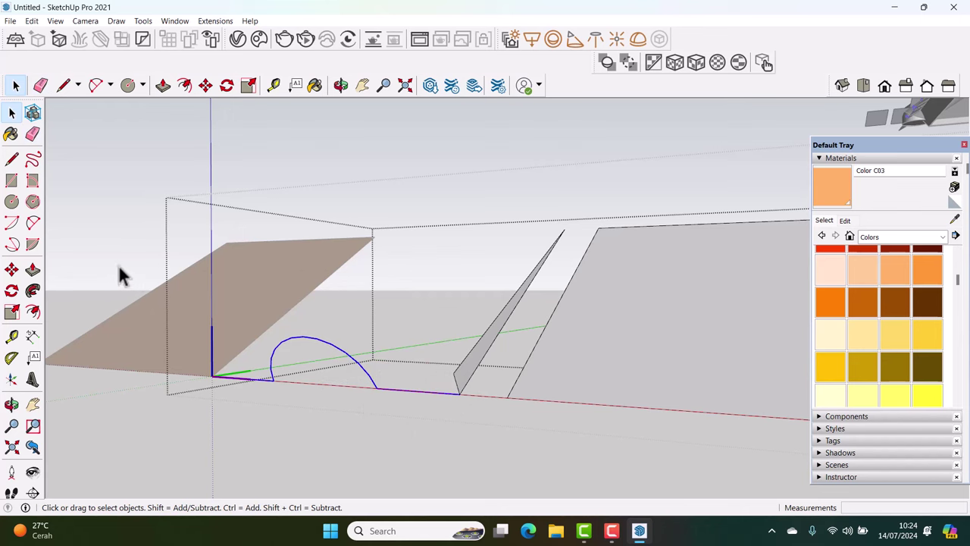
left_click(33, 291)
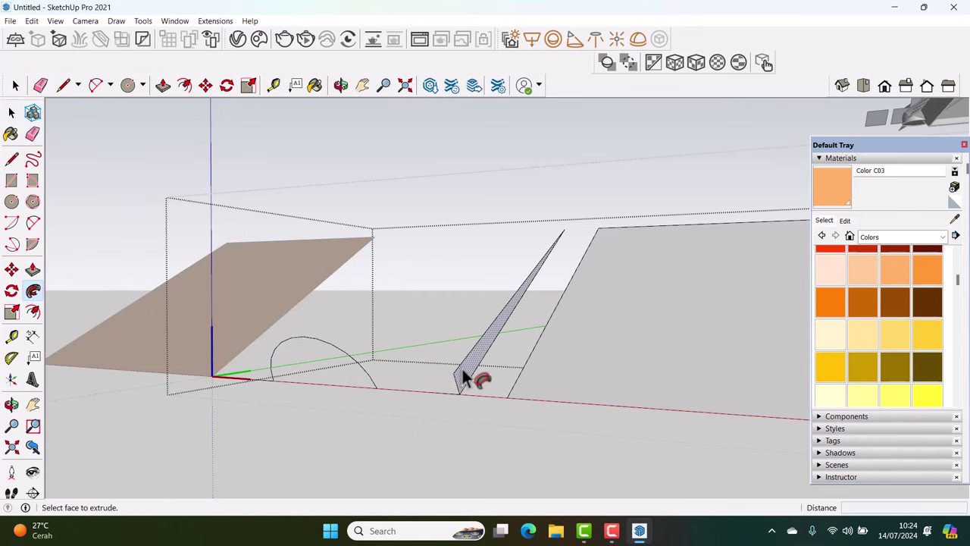
Sweep the slanted profile face along the arc into an arched solid
left_click_drag(465, 378, 469, 381)
key("space")
mouse_move(403, 331)
middle_mouse_down()
mouse_move(396, 412)
mouse_move(256, 450)
middle_mouse_up()
scroll(470, 282, "up", 3)
scroll(470, 282, "down", 5)
middle_click_drag(471, 282, 138, 319)
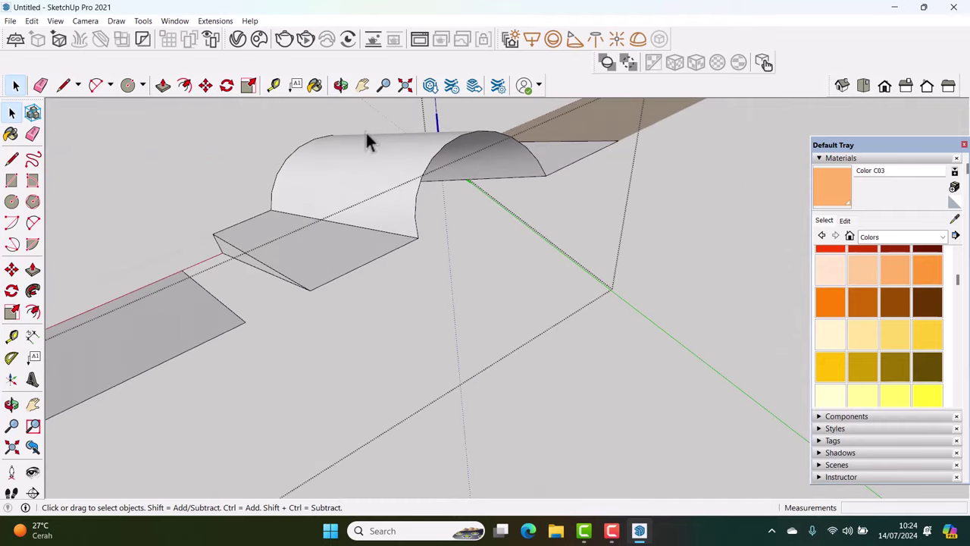
scroll(437, 300, "up", 3)
mouse_move(437, 300)
middle_mouse_down()
mouse_move(324, 171)
mouse_move(420, 192)
middle_mouse_up()
Delete the arch's curved face and the two slanted faces
left_click(430, 195)
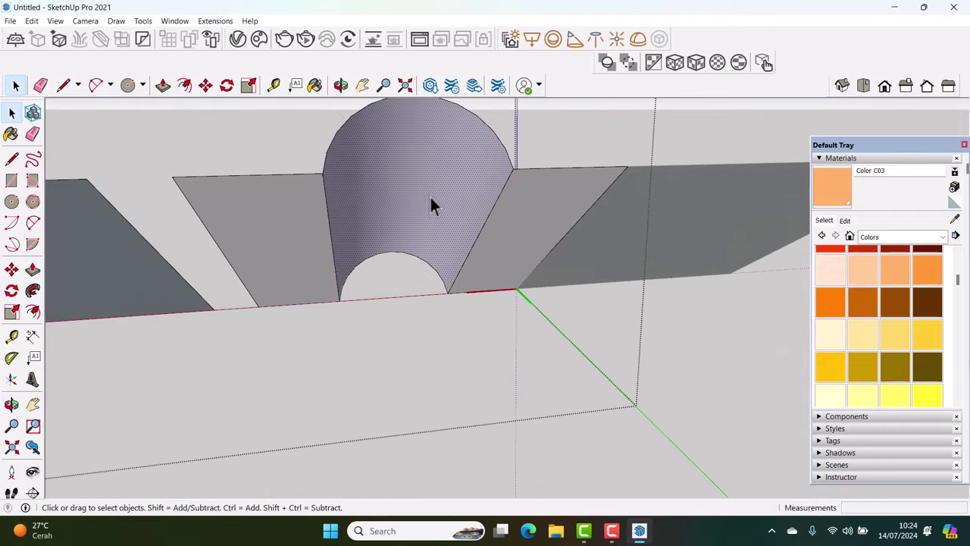
scroll(430, 195, "up", 2)
key("Delete")
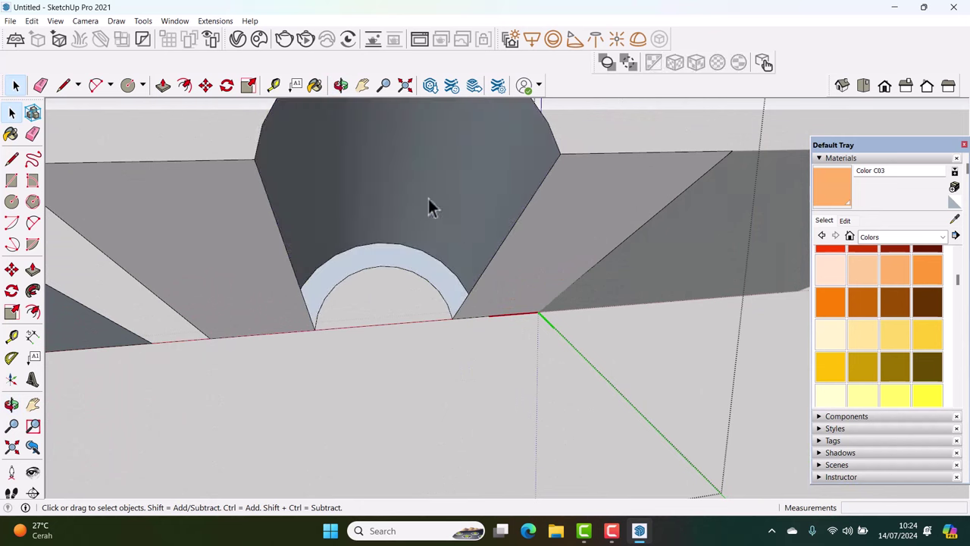
left_click(523, 254)
key("Delete")
left_click(258, 255)
key("Delete")
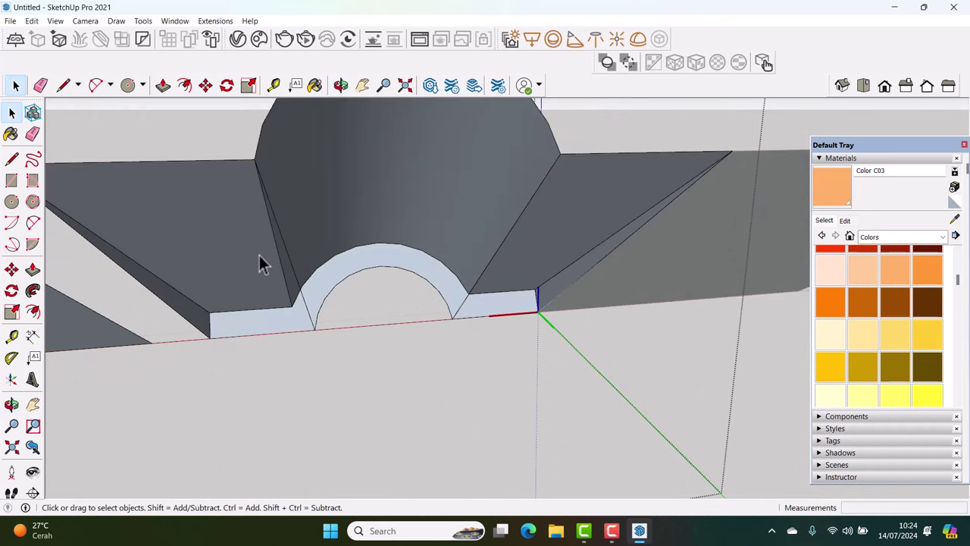
Erase the stray diagonal edges and the sloped strip's left edge
key("e")
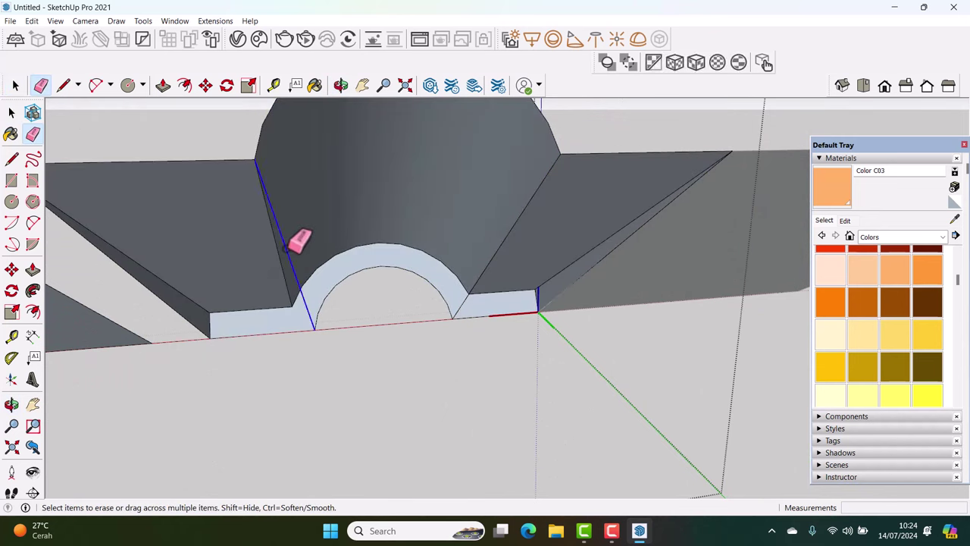
left_click(461, 302)
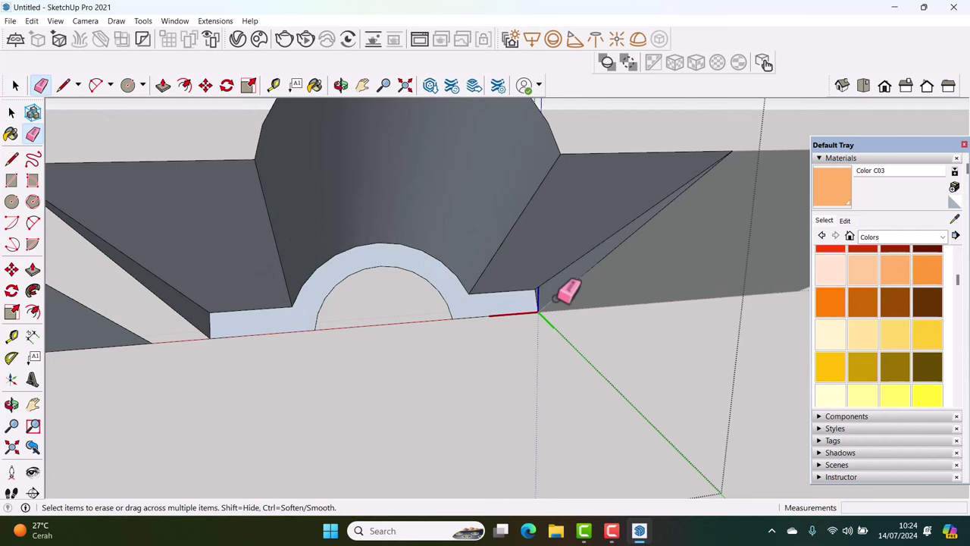
left_click_drag(565, 288, 574, 287)
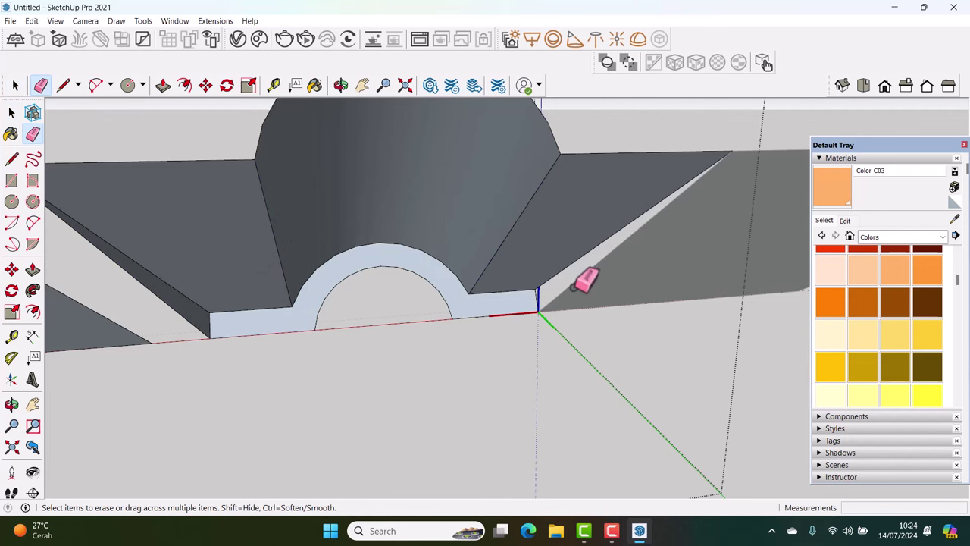
left_click(189, 320)
mouse_move(187, 314)
middle_mouse_down()
mouse_move(203, 285)
mouse_move(272, 325)
mouse_move(241, 371)
middle_mouse_up()
Soften the two seam edges beside the arch, then select the flat face's top edge
key("space")
right_click(163, 374)
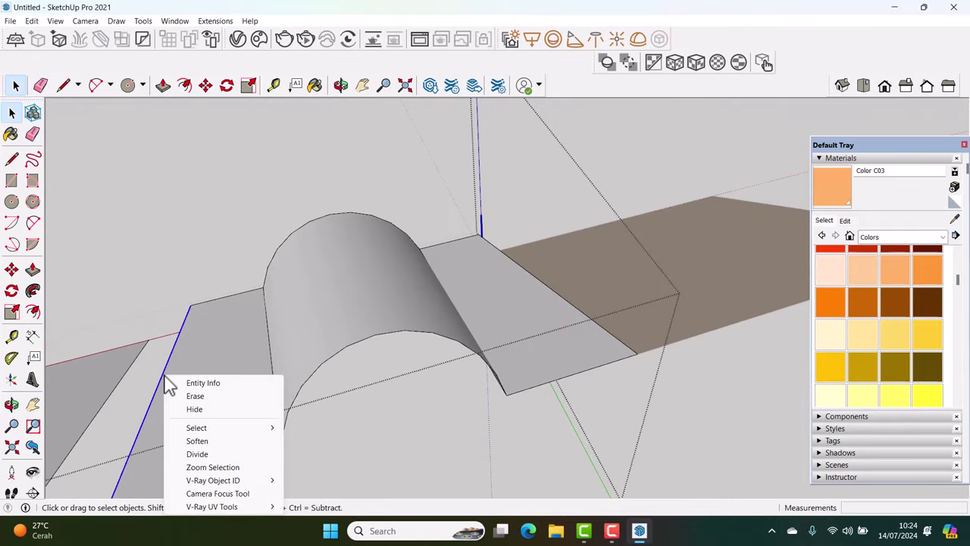
left_click(198, 441)
right_click(542, 294)
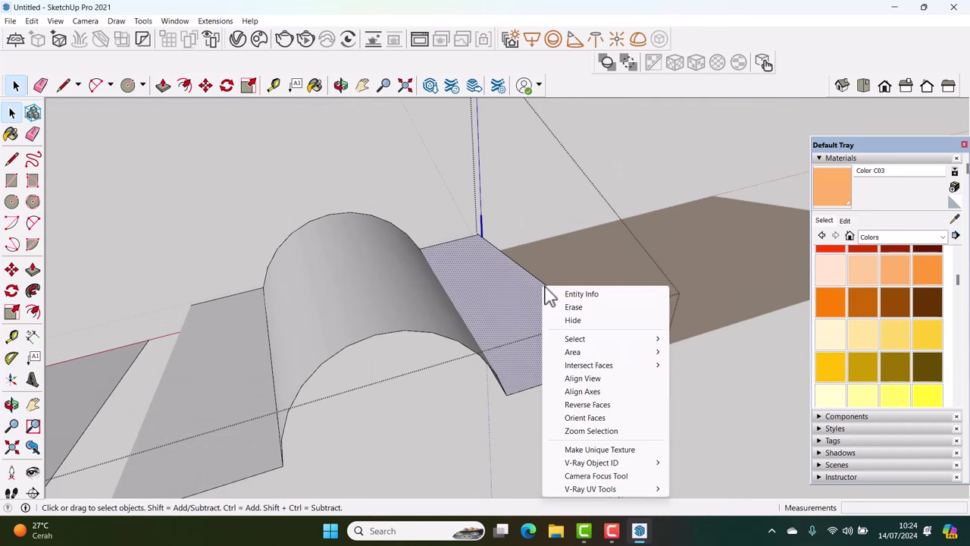
right_click(544, 283)
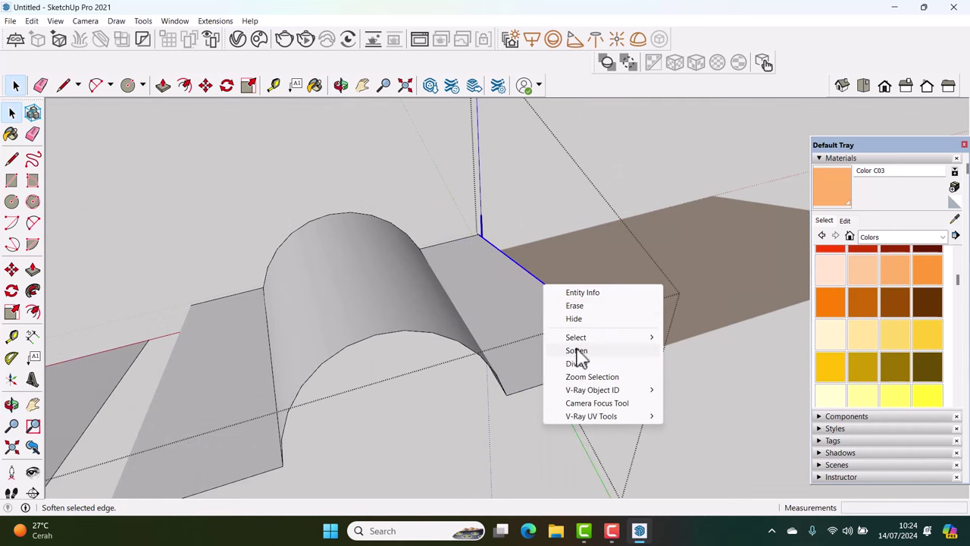
left_click(576, 350)
mouse_move(576, 357)
middle_mouse_down()
mouse_move(480, 362)
mouse_move(591, 385)
mouse_move(534, 264)
mouse_move(732, 321)
mouse_move(379, 341)
mouse_move(617, 263)
mouse_move(531, 251)
mouse_move(578, 274)
mouse_move(520, 273)
middle_mouse_up()
left_click(541, 245)
left_click(559, 244)
Copy the top edge 40 mm away using Move with Ctrl
key("m")
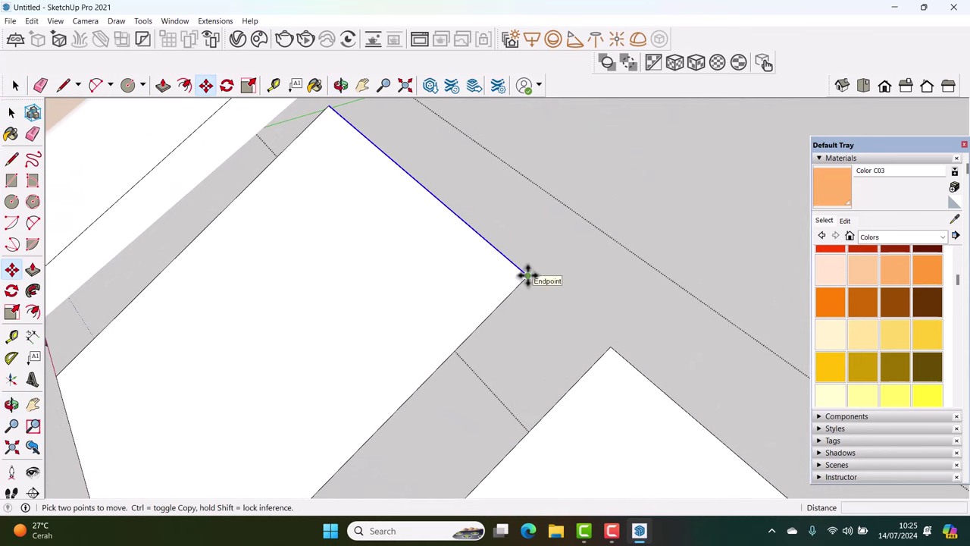
left_click(527, 274)
key("ctrl")
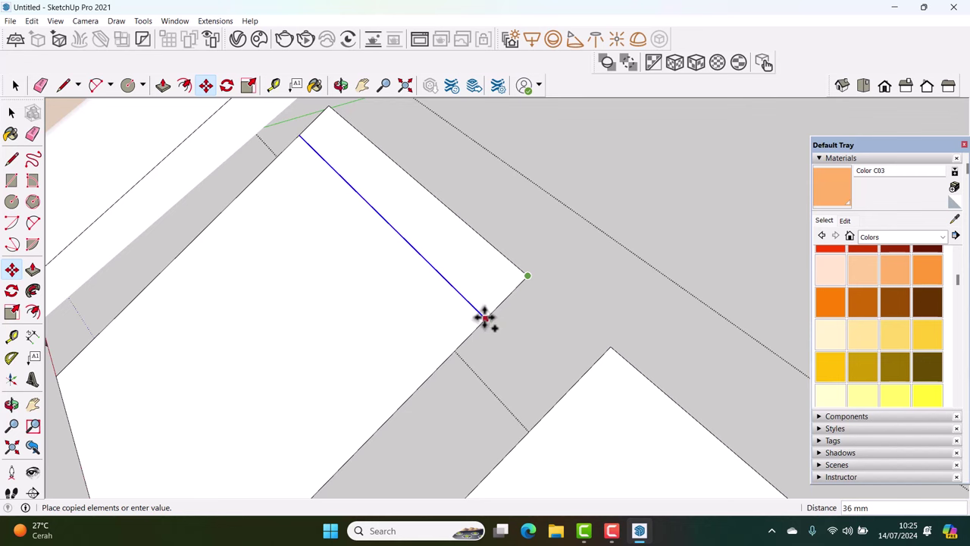
key("Return")
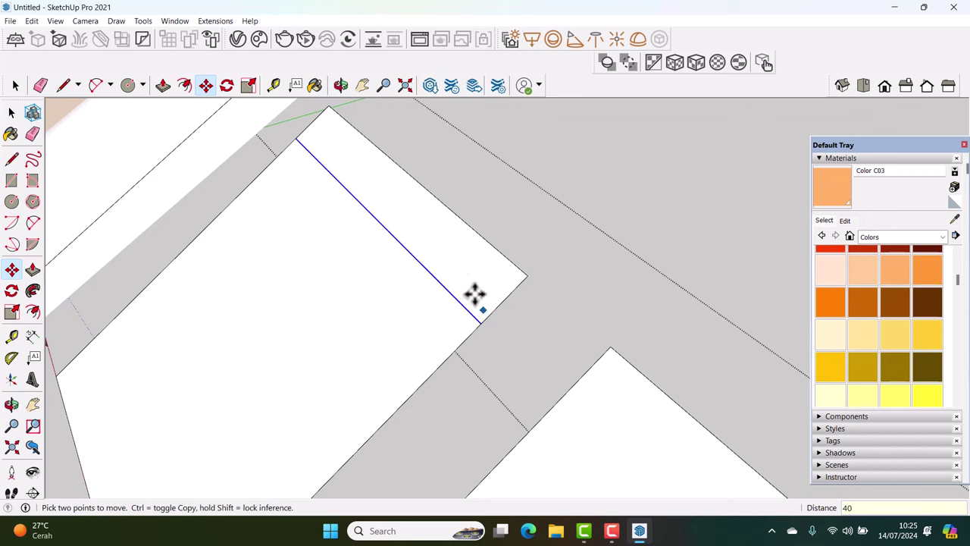
key("space")
mouse_move(485, 318)
middle_mouse_down()
mouse_move(461, 240)
mouse_move(496, 275)
mouse_move(494, 293)
mouse_move(476, 261)
middle_mouse_up()
Push/Pull the narrow strip up 30 mm into a long bar
left_click(464, 258)
key("p")
left_click(495, 309)
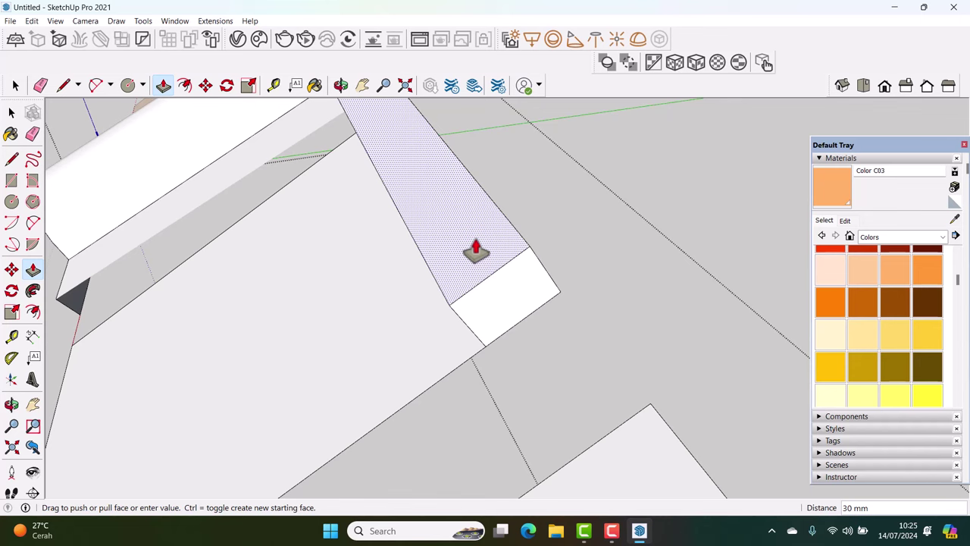
left_click(476, 251)
key("space")
mouse_move(472, 251)
middle_mouse_down()
mouse_move(455, 238)
mouse_move(602, 245)
mouse_move(493, 295)
mouse_move(509, 243)
mouse_move(509, 319)
middle_mouse_up()
Erase the leftover boundary edges around the new bar
key("space")
key("e")
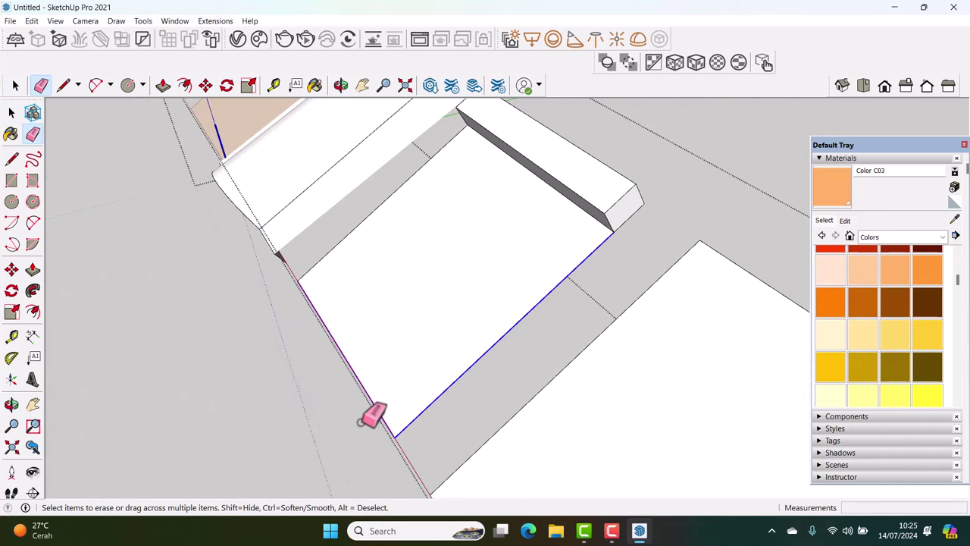
left_click_drag(418, 399, 371, 411)
middle_click_drag(372, 195, 556, 219)
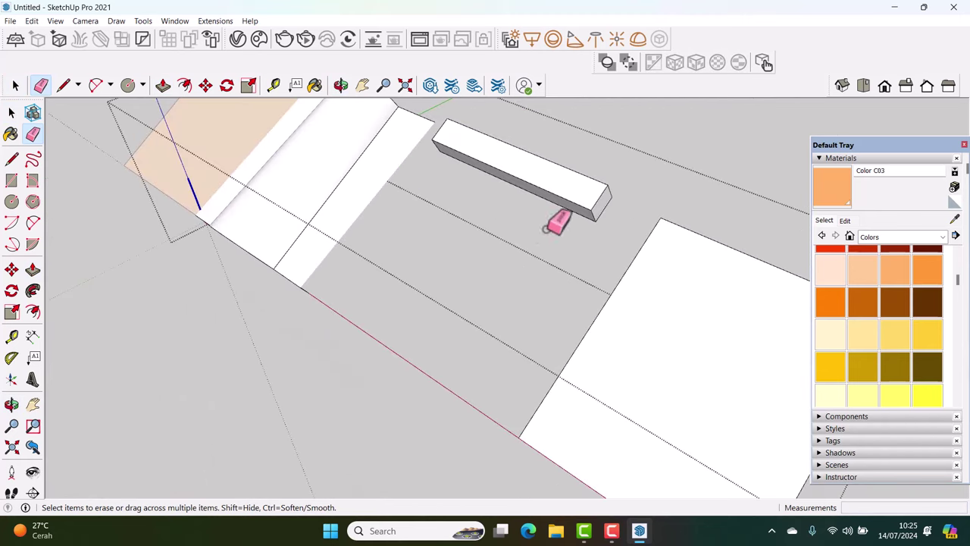
key("space")
scroll(596, 205, "up", 3)
scroll(611, 204, "up", 3)
scroll(611, 209, "up", 2)
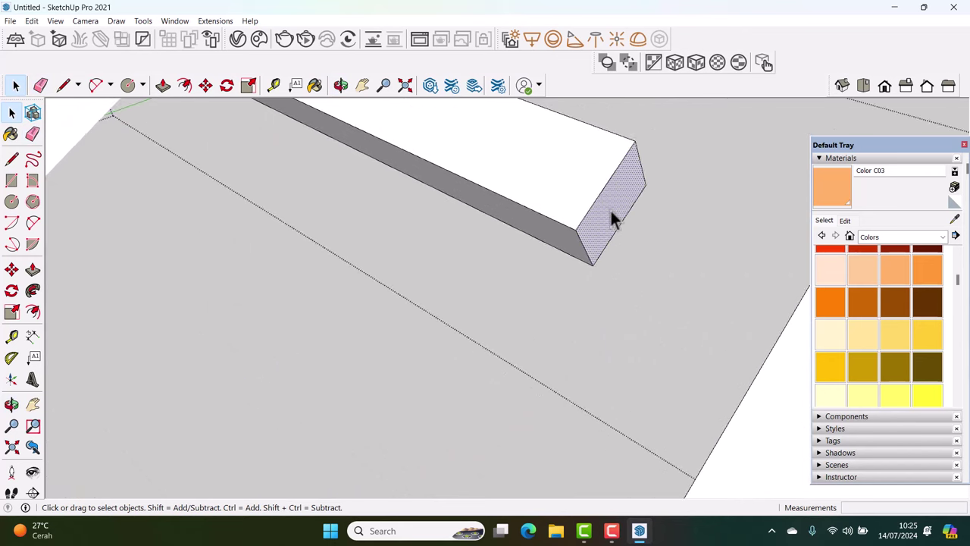
mouse_move(613, 218)
middle_mouse_down()
mouse_move(463, 180)
mouse_move(571, 222)
mouse_move(567, 184)
mouse_move(698, 141)
middle_mouse_up()
mouse_move(661, 258)
middle_mouse_down("shift")
mouse_move(645, 223)
mouse_move(571, 219)
mouse_move(700, 381)
mouse_move(303, 238)
mouse_move(346, 296)
mouse_move(492, 373)
mouse_move(320, 314)
mouse_move(485, 288)
mouse_move(428, 310)
mouse_move(490, 321)
mouse_move(416, 357)
mouse_move(318, 366)
middle_mouse_up("shift")
scroll(241, 312, "up", 1)
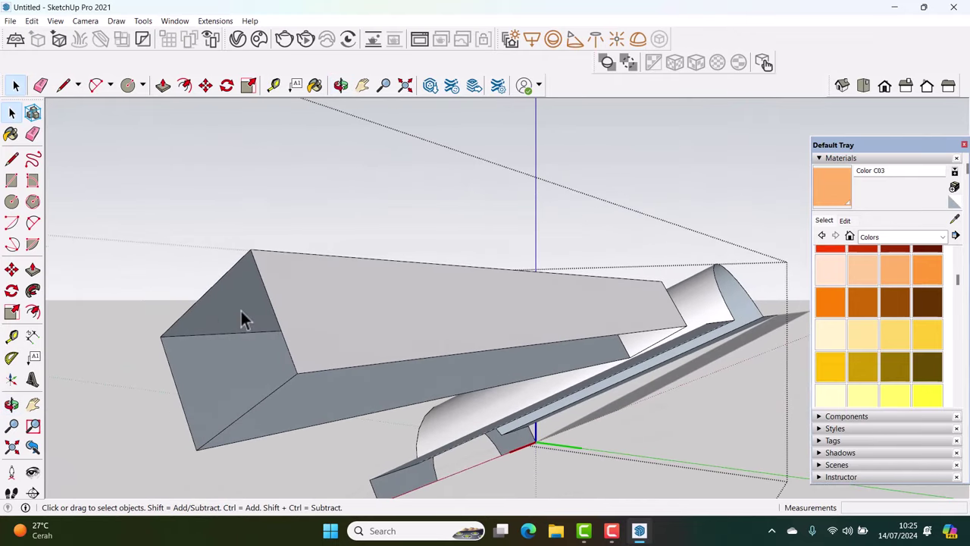
Abandon a face copy, then paint the whole connected box olive-brown Color D07
key("m")
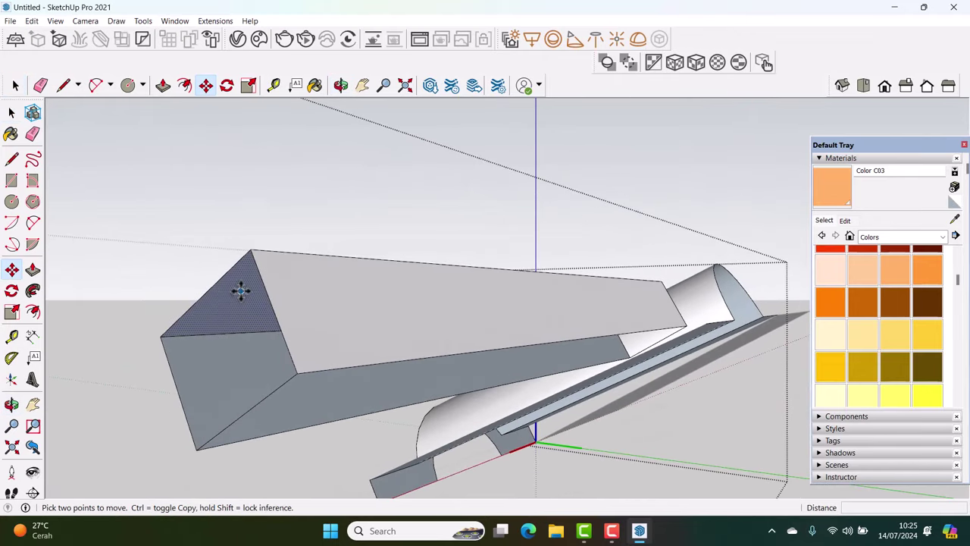
key("ctrl")
left_click(253, 250)
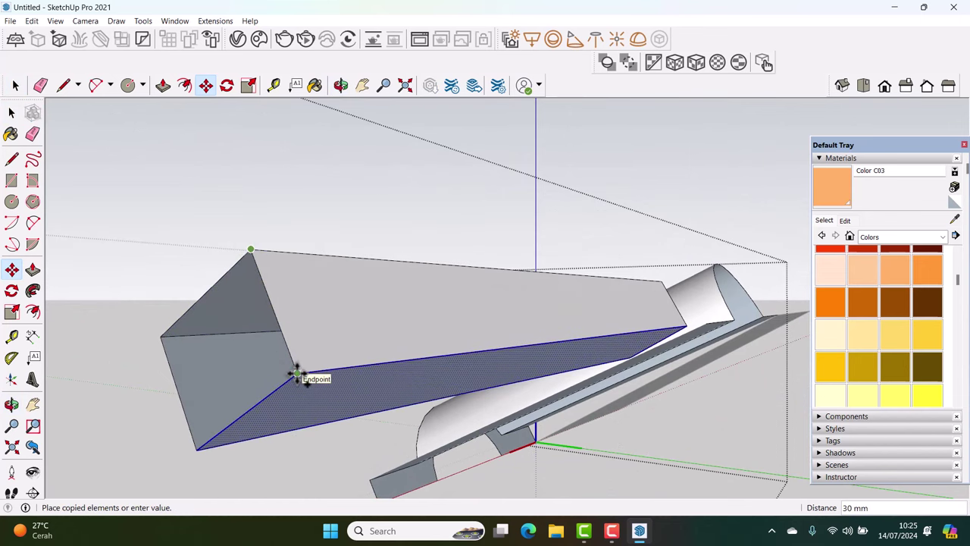
key("space")
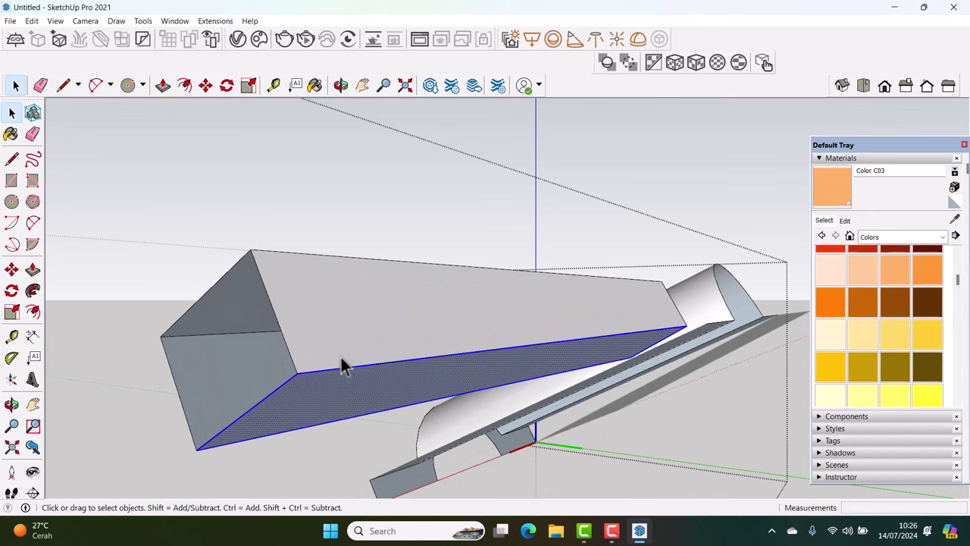
triple_click(341, 362)
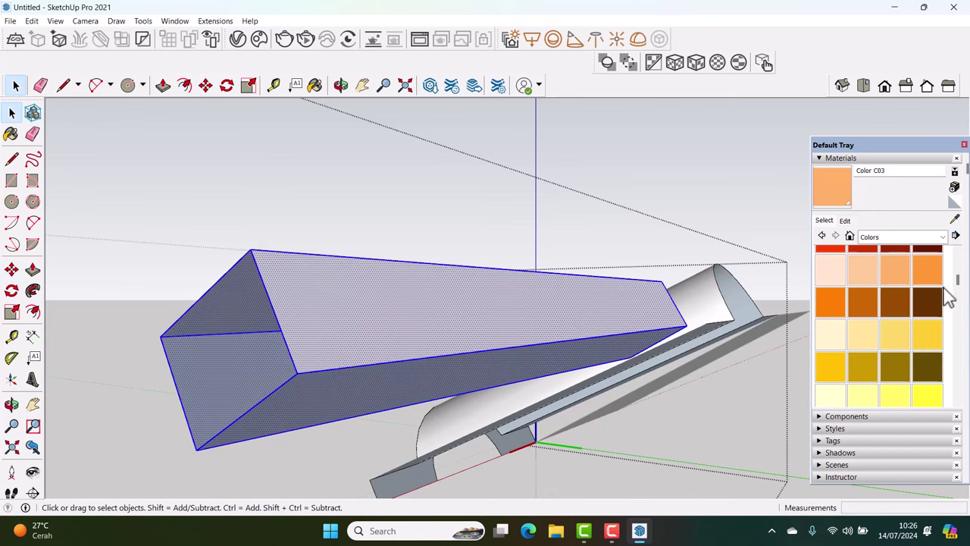
scroll(932, 303, "down", 2)
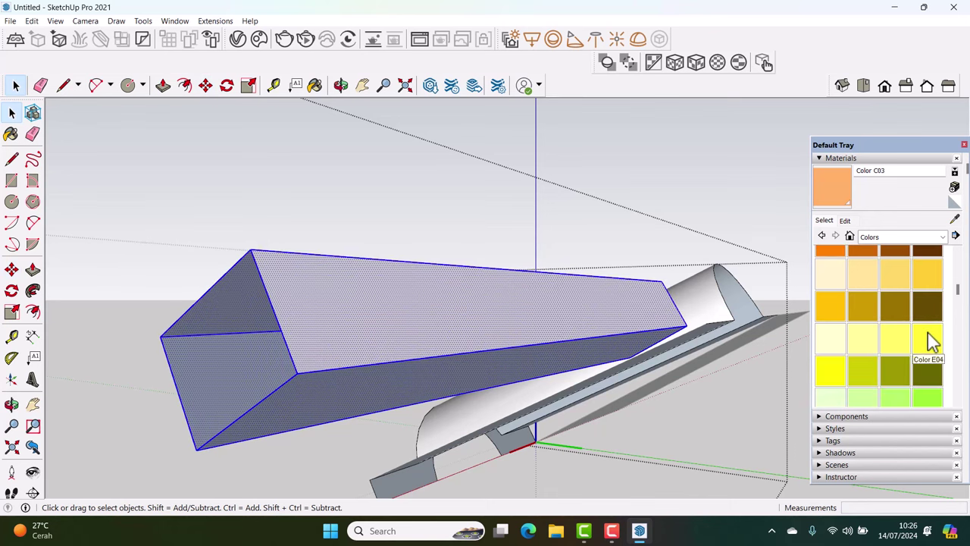
left_click(886, 307)
left_click(447, 324)
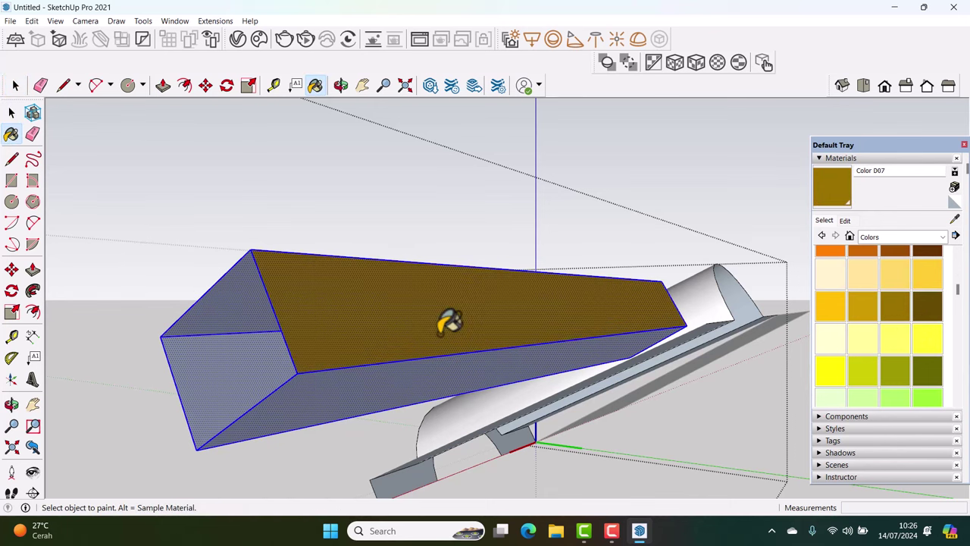
left_click(439, 353)
mouse_move(433, 351)
middle_mouse_down()
mouse_move(424, 405)
mouse_move(324, 375)
mouse_move(355, 363)
middle_mouse_up()
Soften the box's near edges: top, bottom and left
key("space")
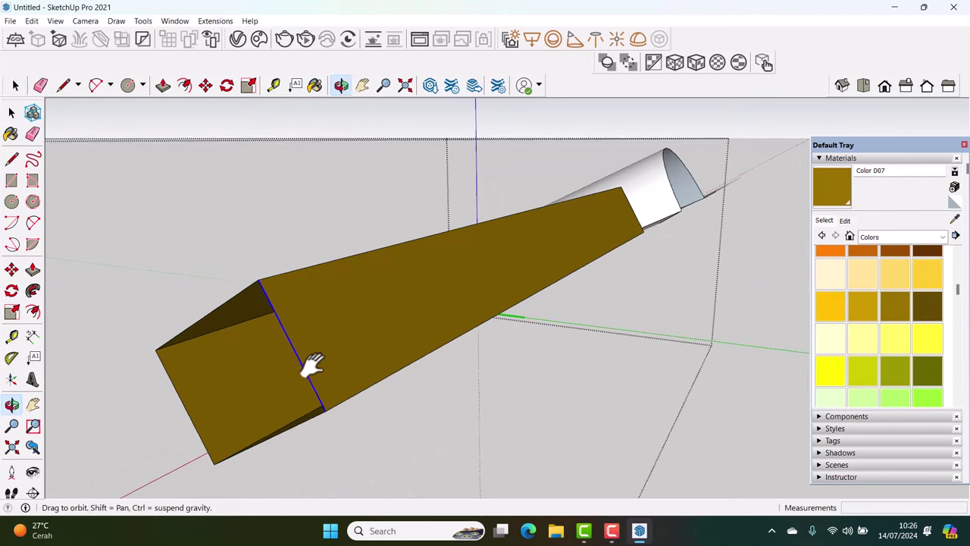
right_click(354, 357)
mouse_move(388, 410)
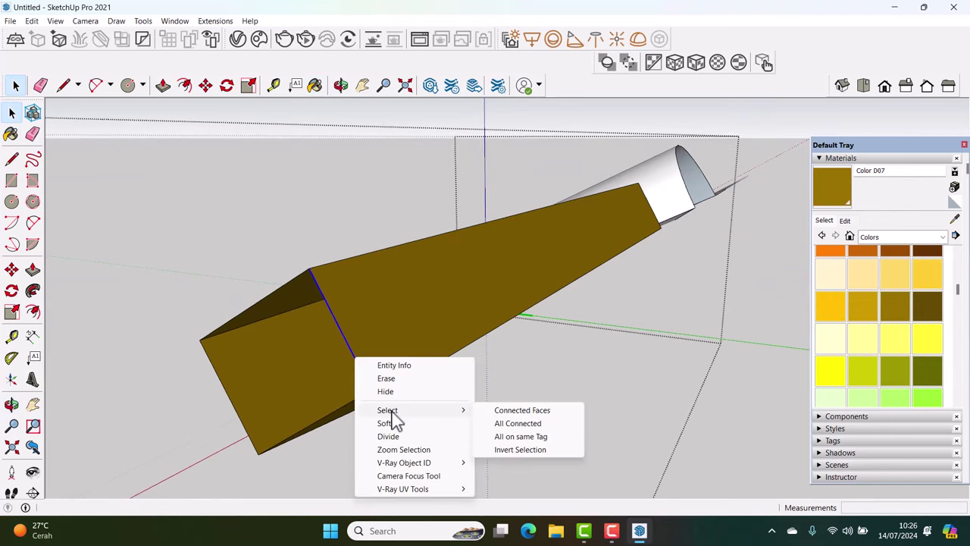
left_click(388, 423)
left_click(337, 418)
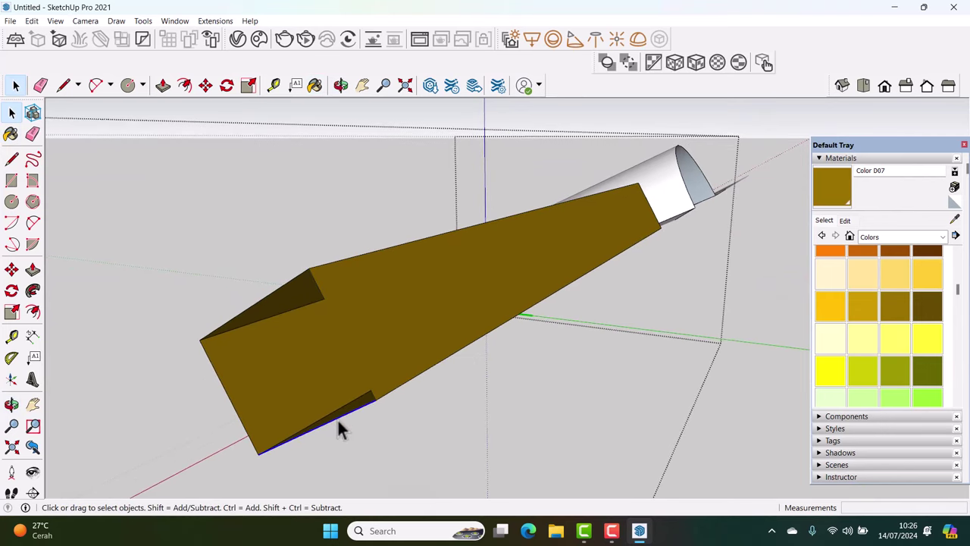
right_click(337, 418)
left_click(371, 345)
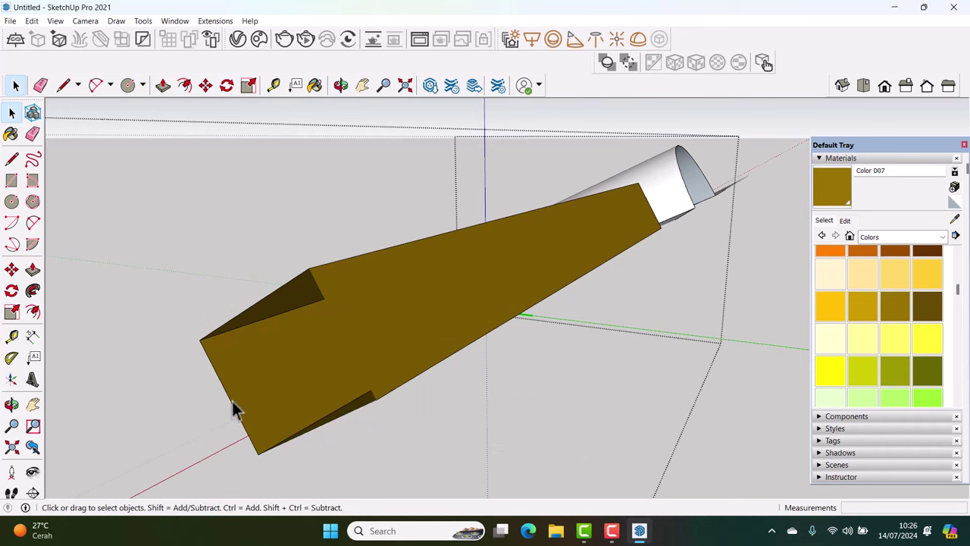
left_click(232, 401)
right_click(232, 402)
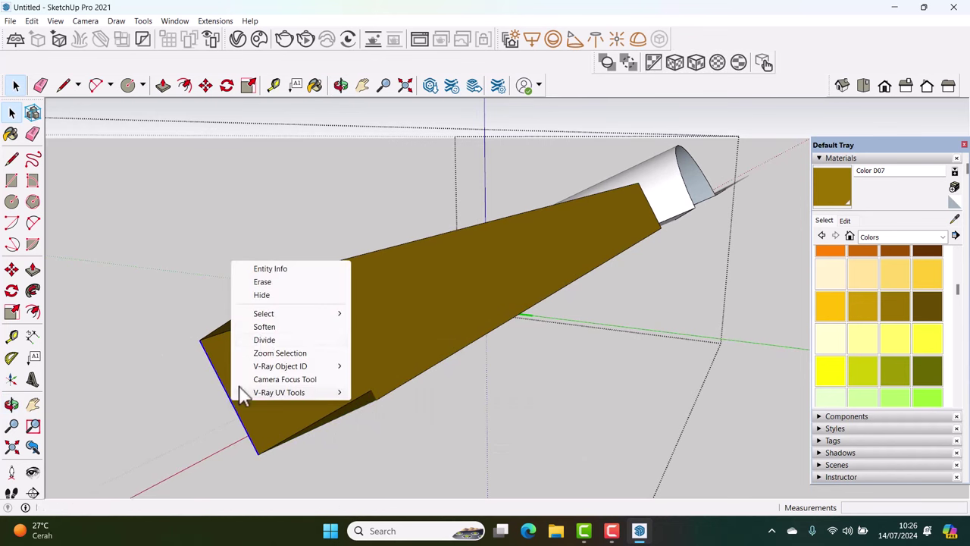
left_click(259, 326)
left_click(253, 314)
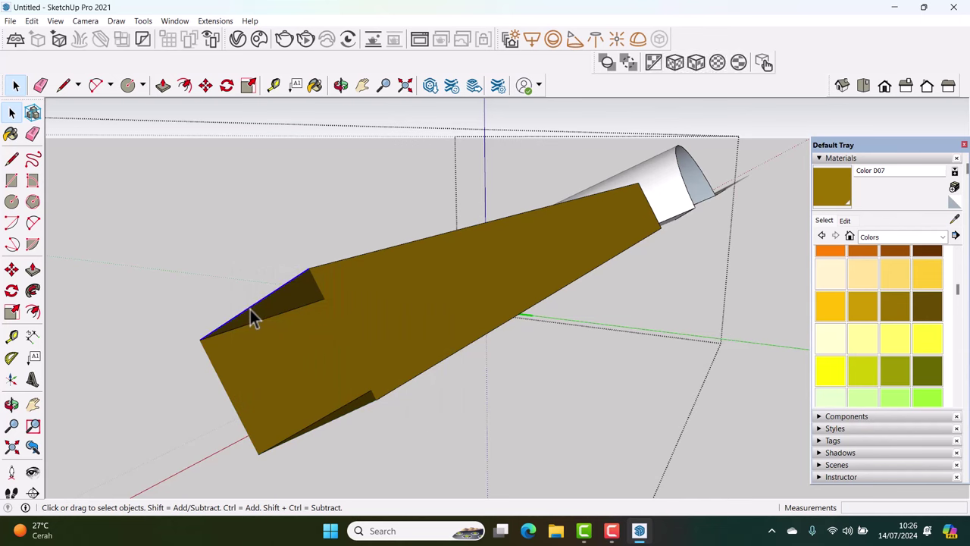
right_click(260, 311)
left_click(277, 374)
Soften the bar's end edges (vertical, bottom, right, top), then select the whole beam
mouse_move(552, 285)
middle_mouse_down()
mouse_move(433, 377)
mouse_move(275, 330)
middle_mouse_up()
mouse_move(577, 334)
middle_mouse_down()
mouse_move(429, 310)
mouse_move(526, 310)
mouse_move(507, 326)
middle_mouse_up()
right_click(494, 295)
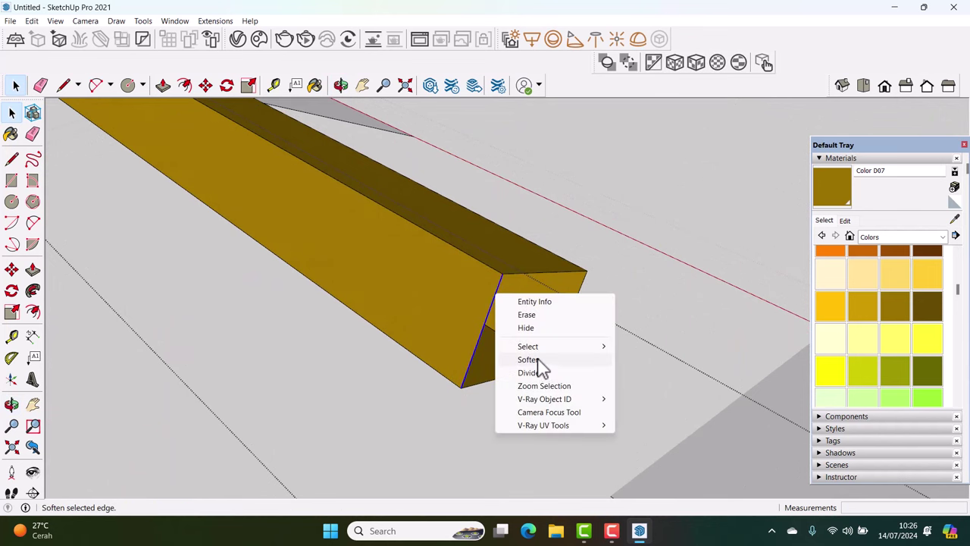
left_click(535, 364)
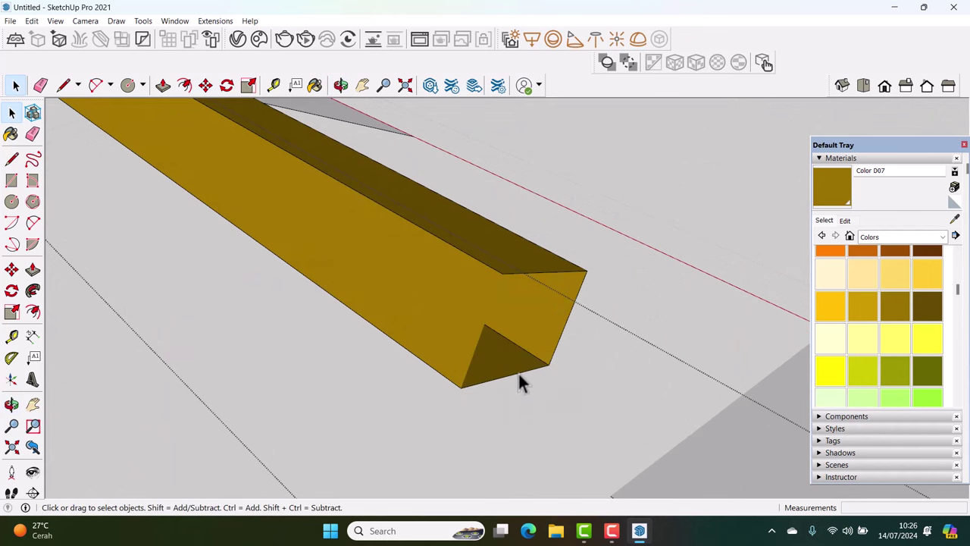
right_click(518, 374)
left_click(554, 440)
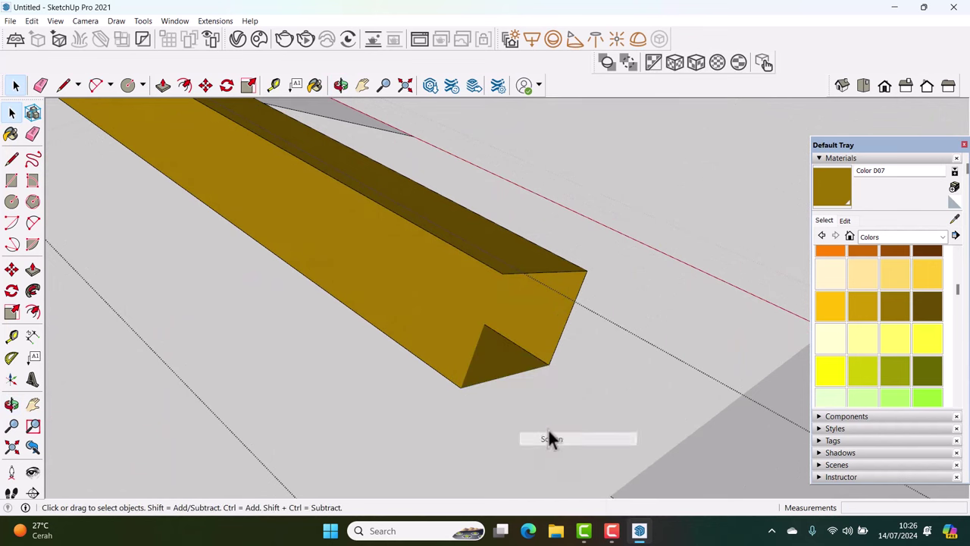
right_click(555, 352)
left_click(595, 417)
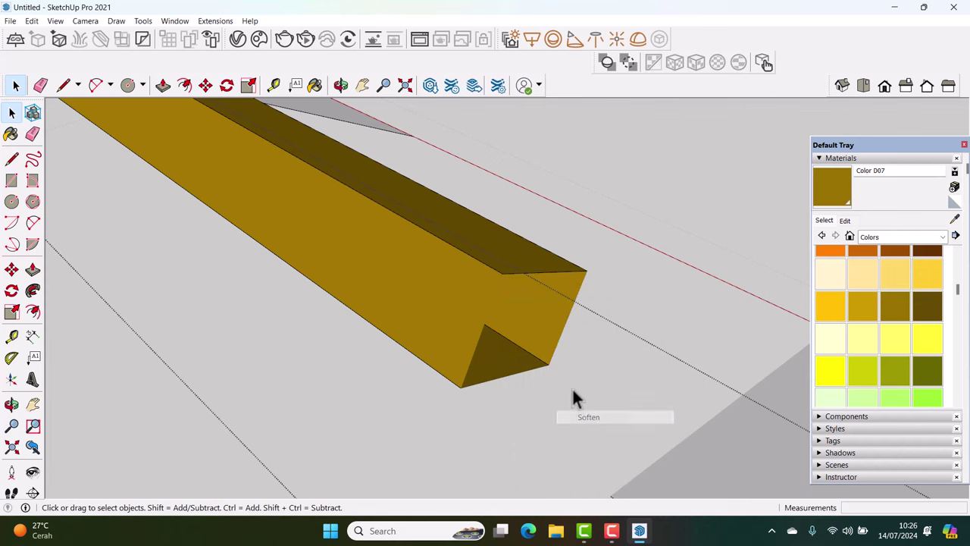
scroll(554, 288, "up", 1)
left_click(543, 276)
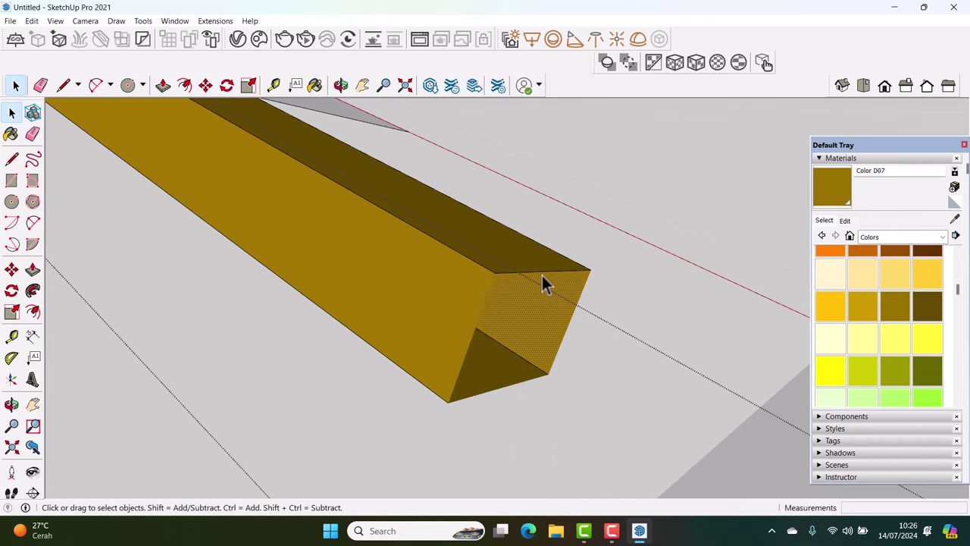
right_click(541, 275)
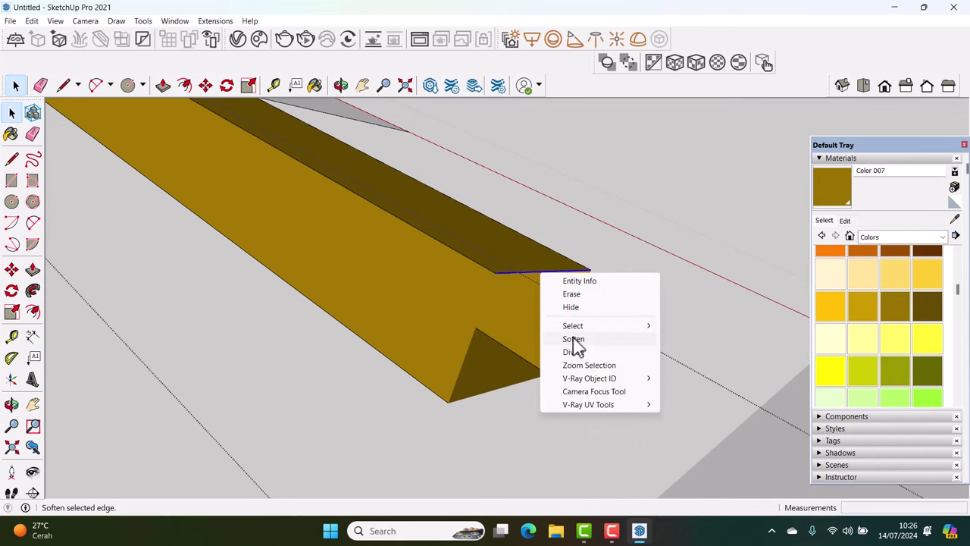
left_click(574, 339)
scroll(573, 337, "down", 2)
scroll(574, 345, "down", 3)
mouse_move(573, 345)
middle_mouse_down()
mouse_move(672, 397)
mouse_move(448, 313)
mouse_move(472, 340)
mouse_move(436, 351)
mouse_move(498, 351)
mouse_move(481, 382)
mouse_move(482, 338)
middle_mouse_up()
triple_click(481, 379)
Deselect the beam and select all the ridge cap and flange faces
right_click(482, 336)
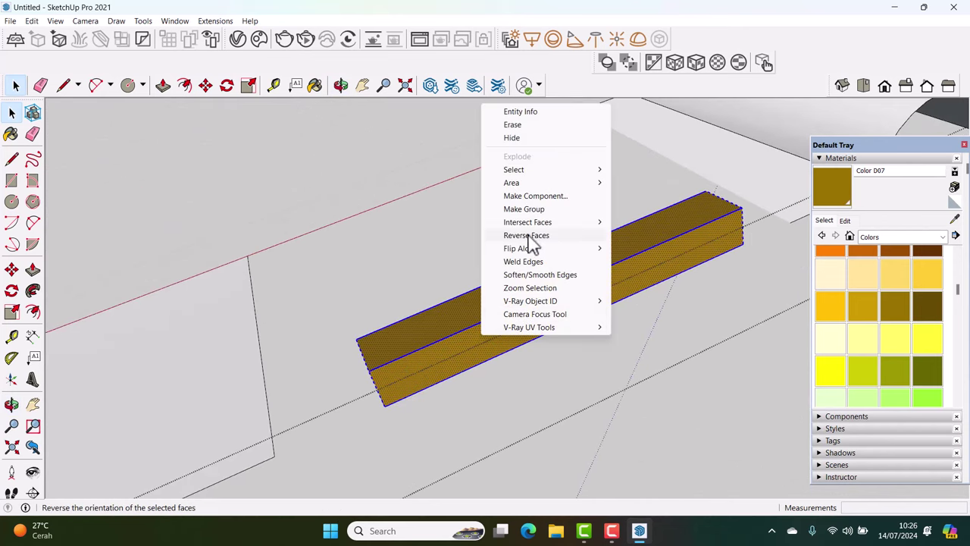
left_click(447, 355)
middle_click_drag(504, 306, 372, 418, "shift")
left_click(676, 234)
double_click(677, 230)
Paint the selected ridge cap and flanges with yellow Color D05
scroll(867, 265, "up", 3)
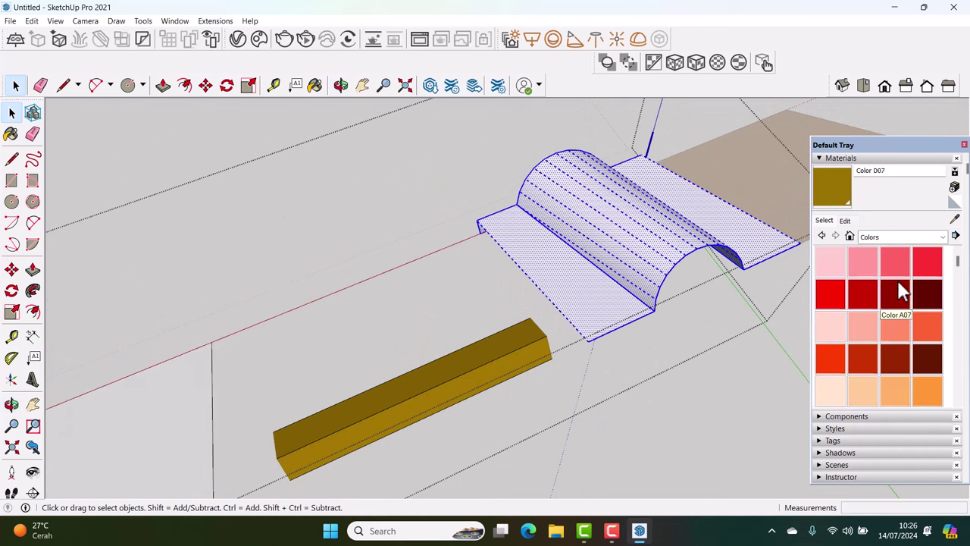
scroll(898, 279, "down", 4)
scroll(910, 325, "up", 3)
scroll(910, 325, "down", 2)
scroll(910, 326, "up", 3)
scroll(910, 325, "down", 3)
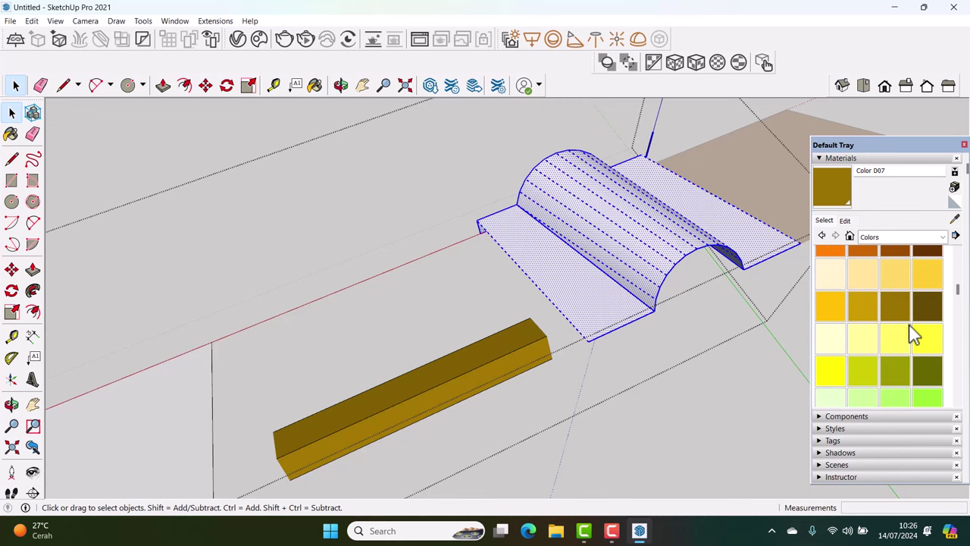
left_click(831, 307)
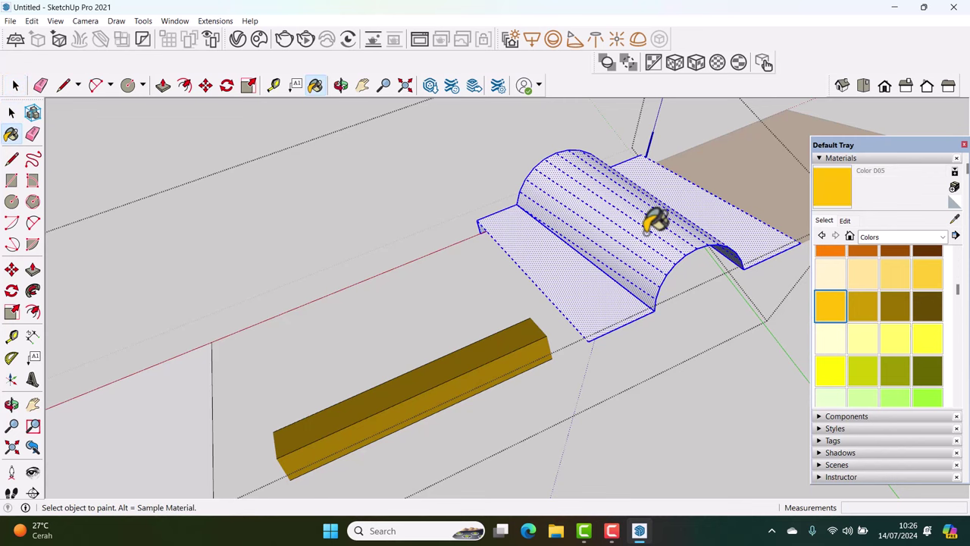
left_click(646, 227)
Reselect the whole ridge cap to check it, then select the brown beam
key("space")
triple_click(627, 250)
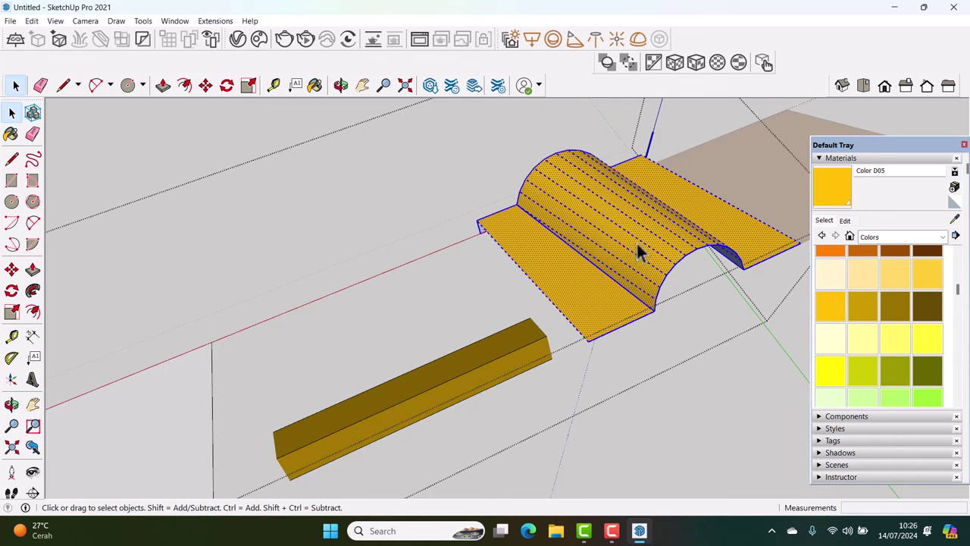
key("Escape")
triple_click(643, 250)
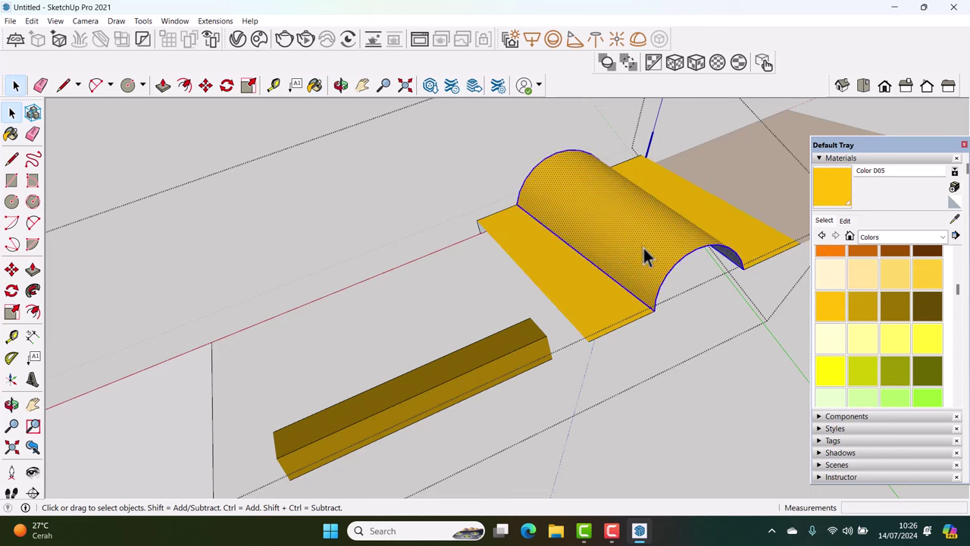
key("Escape")
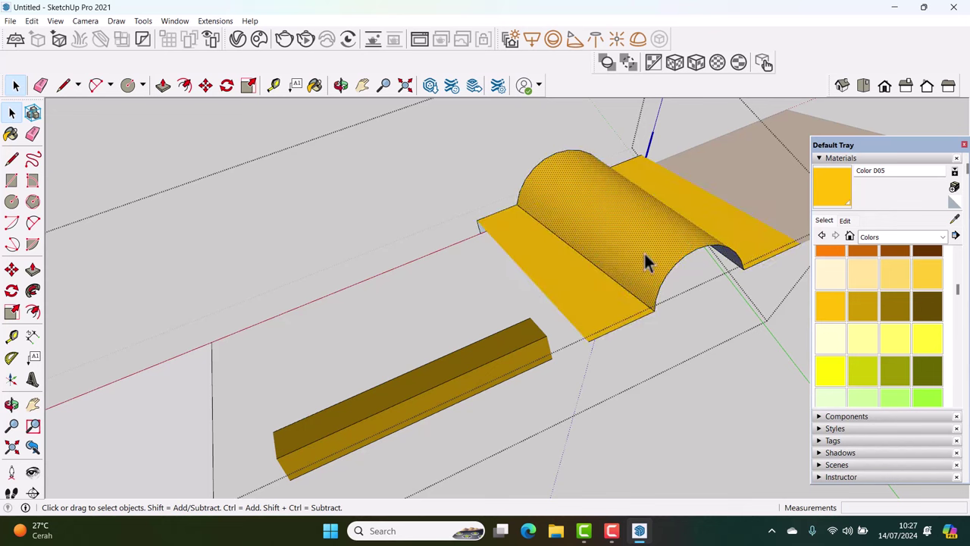
triple_click(440, 375)
middle_click_drag(440, 375, 421, 393)
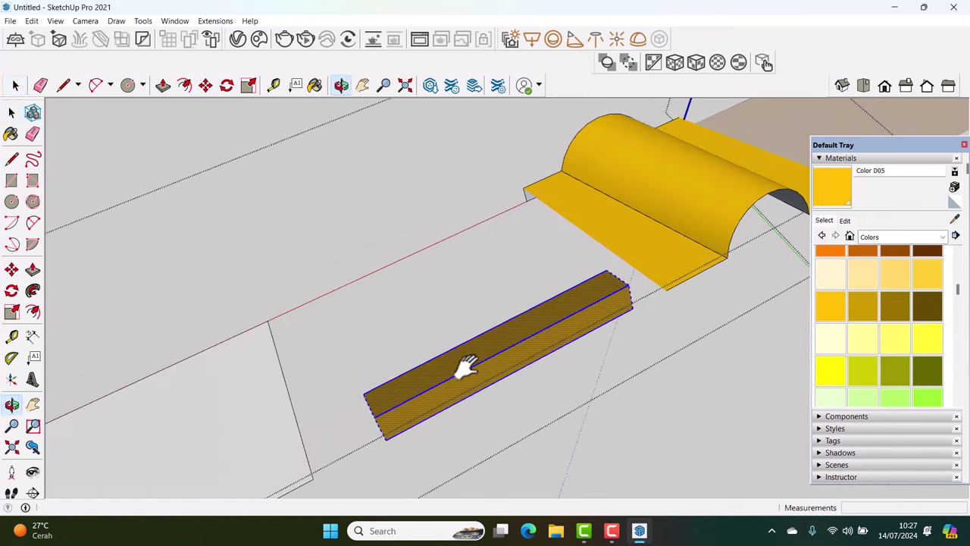
Move the beam by its corner and snap it against the yellow tile's edge
key("m")
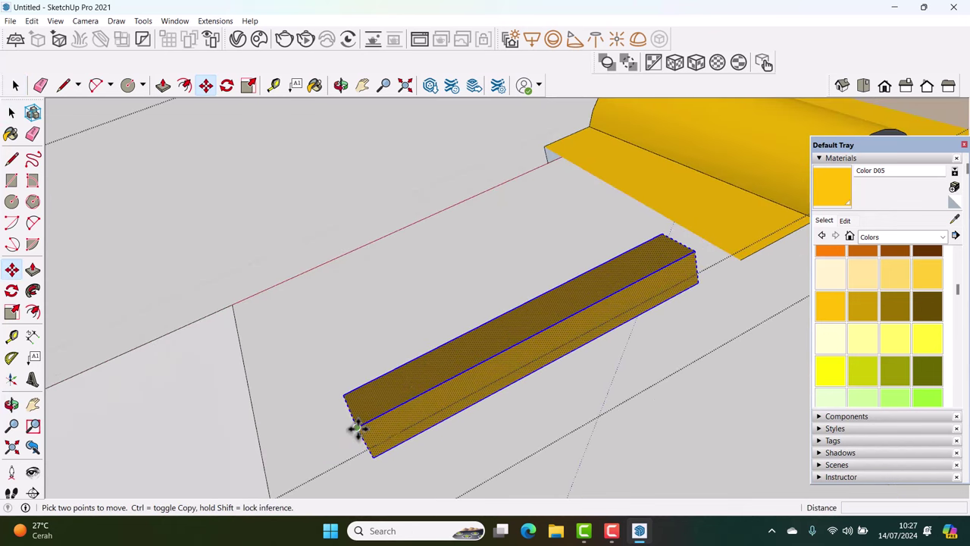
left_click(357, 429)
middle_click_drag(602, 346, 525, 347)
scroll(525, 347, "up", 2)
scroll(489, 351, "up", 2)
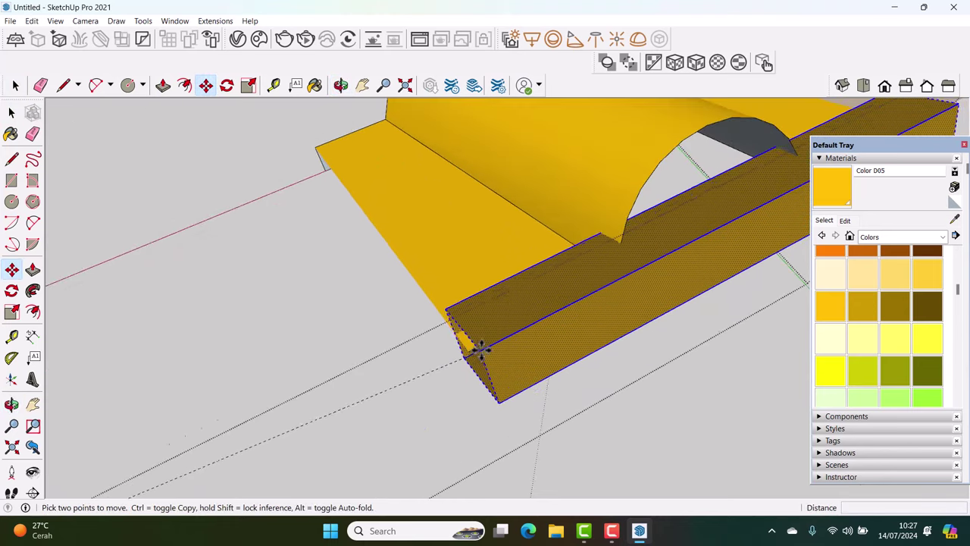
scroll(481, 347, "up", 2)
scroll(476, 341, "up", 2)
scroll(466, 349, "up", 2)
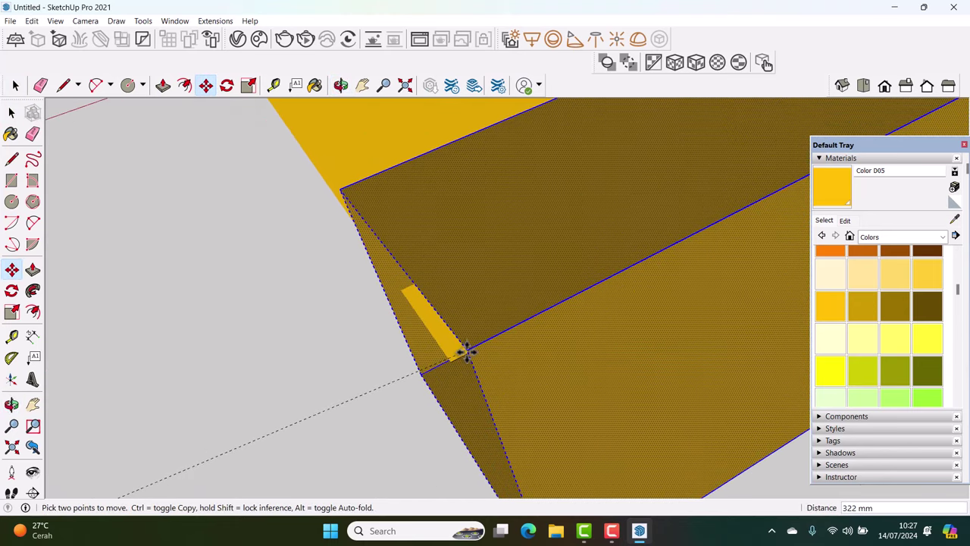
scroll(466, 348, "down", 3)
mouse_move(469, 354)
middle_mouse_down()
mouse_move(492, 331)
mouse_move(444, 385)
mouse_move(436, 379)
middle_mouse_up()
scroll(487, 336, "up", 4)
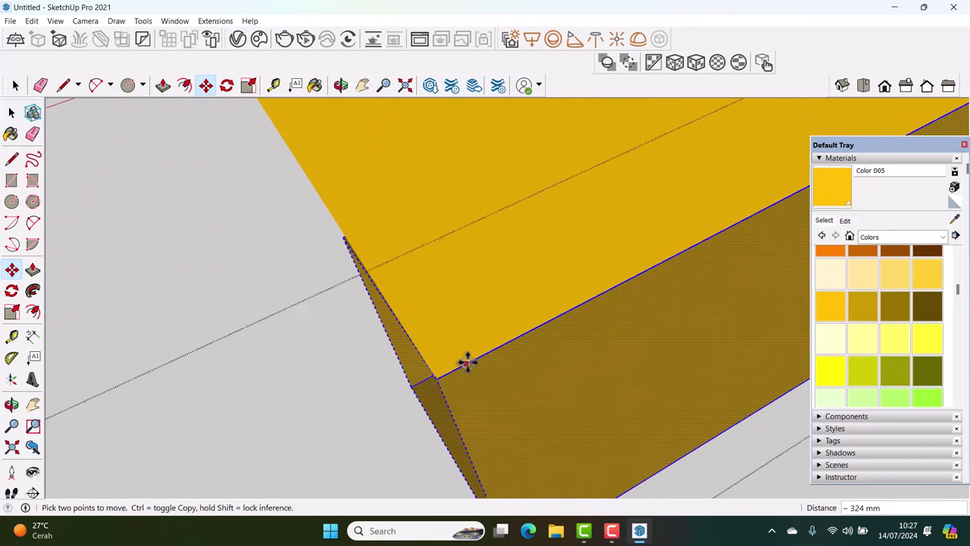
left_click(465, 361)
key("space")
Select the white rectangle face and start copying its right edge
scroll(539, 331, "down", 5)
mouse_move(539, 331)
middle_mouse_down()
mouse_move(585, 319)
mouse_move(464, 390)
mouse_move(485, 369)
mouse_move(639, 292)
mouse_move(418, 391)
mouse_move(747, 295)
mouse_move(570, 325)
mouse_move(732, 318)
mouse_move(656, 325)
middle_mouse_up()
scroll(463, 390, "down", 2)
left_click(415, 388)
scroll(619, 351, "up", 3)
mouse_move(641, 366)
middle_mouse_down()
mouse_move(778, 353)
mouse_move(691, 346)
middle_mouse_up()
key("m")
key("ctrl")
left_click(692, 375)
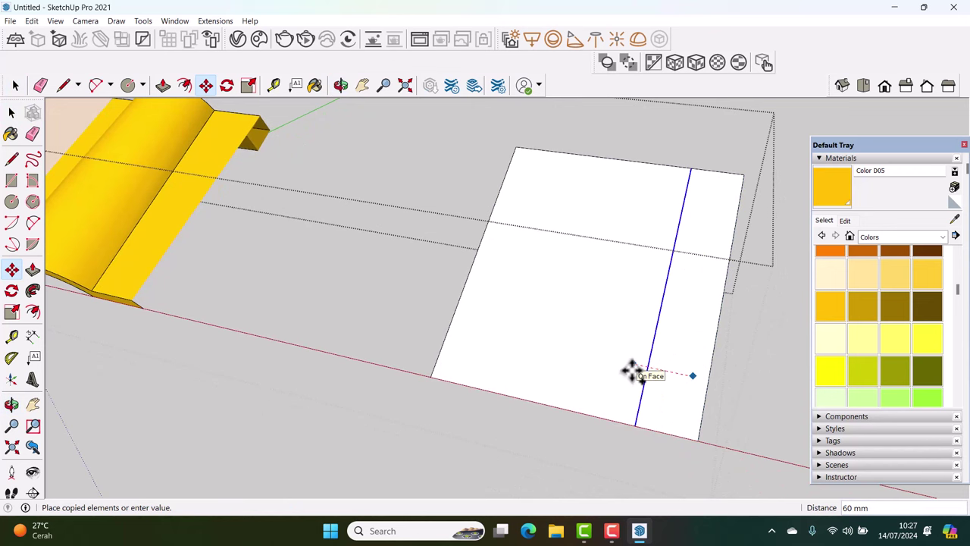
Cancel the edge copy and extrude the narrow strip face up 60 mm
key("Escape")
middle_click_drag(654, 363, 626, 351)
key("space")
left_click(626, 355)
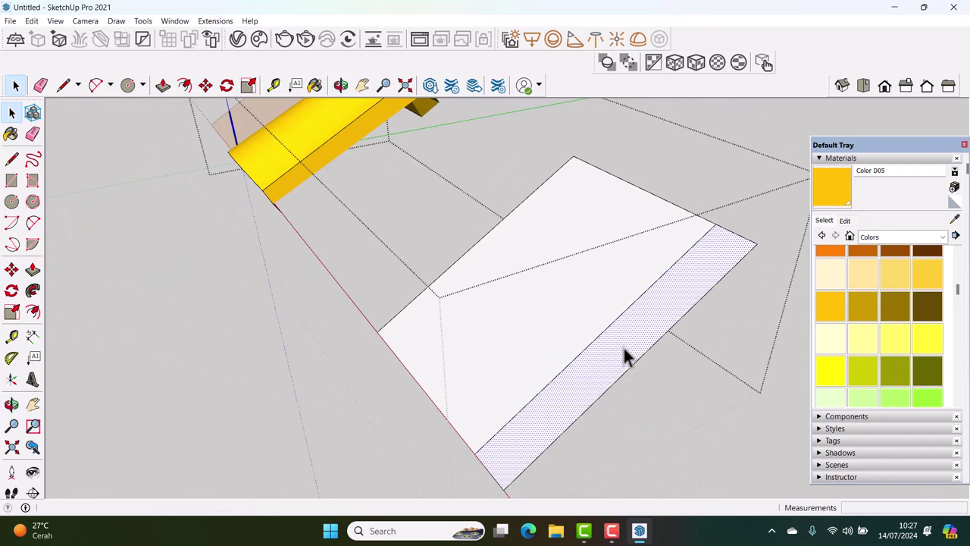
key("p")
left_click(624, 353)
type("60")
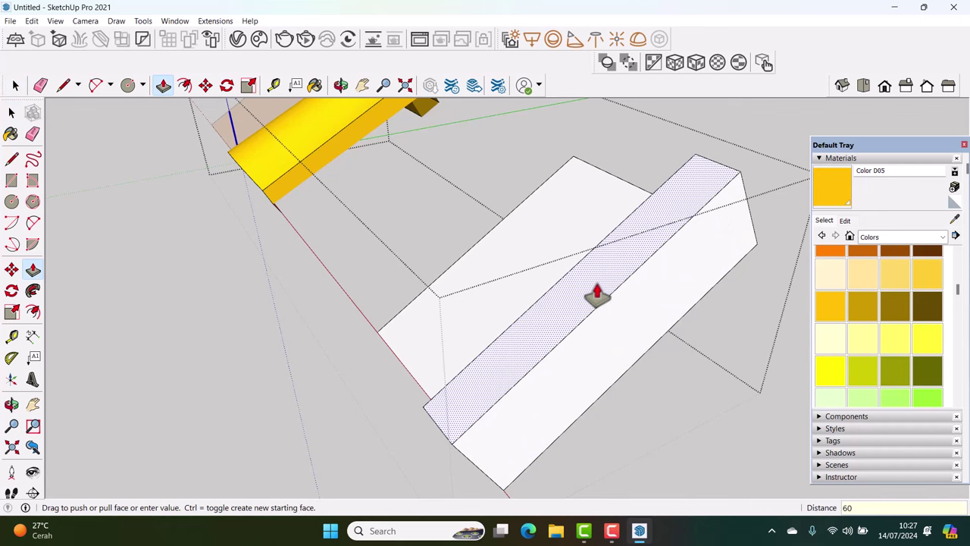
key("Return")
key("space")
mouse_move(617, 329)
middle_mouse_down()
mouse_move(728, 326)
mouse_move(512, 336)
mouse_move(538, 335)
middle_mouse_up()
Erase the leftover bottom and left edges of the new box
key("e")
mouse_move(520, 372)
left_mouse_down()
mouse_move(418, 335)
mouse_move(424, 235)
mouse_move(587, 171)
left_mouse_up()
key("space")
scroll(650, 208, "up", 5)
mouse_move(650, 208)
middle_mouse_down()
mouse_move(337, 231)
mouse_move(580, 357)
mouse_move(559, 210)
mouse_move(552, 326)
mouse_move(584, 363)
mouse_move(604, 314)
mouse_move(477, 375)
middle_mouse_up()
scroll(596, 254, "up", 3)
mouse_move(598, 248)
middle_mouse_down()
mouse_move(503, 288)
mouse_move(530, 309)
mouse_move(559, 405)
mouse_move(526, 424)
mouse_move(541, 438)
mouse_move(522, 379)
mouse_move(520, 281)
middle_mouse_up()
Slant the top by moving the box's top corner, then delete the end face
key("m")
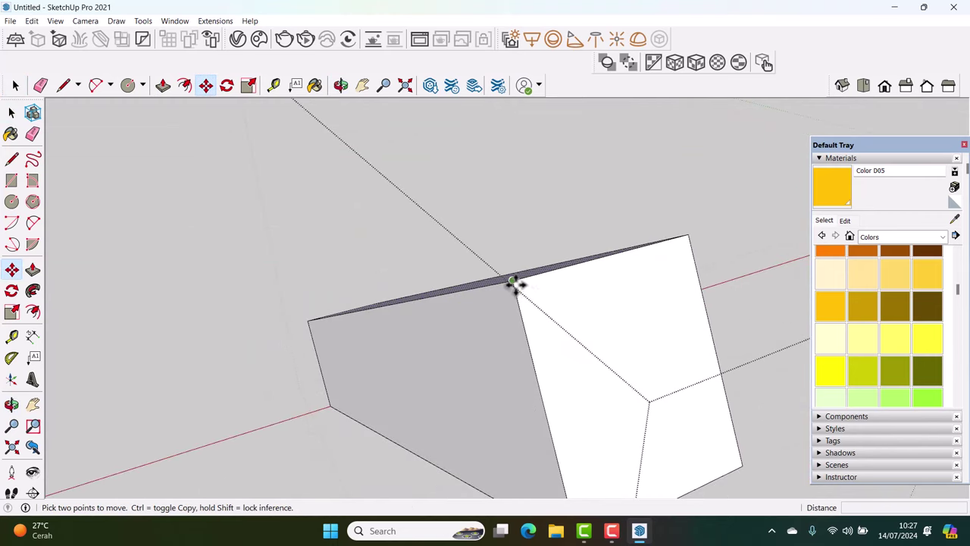
mouse_move(512, 282)
middle_mouse_down()
mouse_move(538, 368)
mouse_move(536, 310)
mouse_move(558, 381)
mouse_move(526, 126)
mouse_move(574, 329)
mouse_move(596, 379)
mouse_move(573, 255)
mouse_move(612, 306)
mouse_move(573, 266)
mouse_move(585, 318)
mouse_move(602, 288)
mouse_move(522, 288)
mouse_move(812, 346)
mouse_move(642, 251)
mouse_move(591, 238)
mouse_move(461, 335)
middle_mouse_up()
left_click(511, 273)
scroll(557, 381, "up", 2)
scroll(559, 394, "up", 1)
left_click(562, 416)
key("space")
left_click(473, 325)
key("Delete")
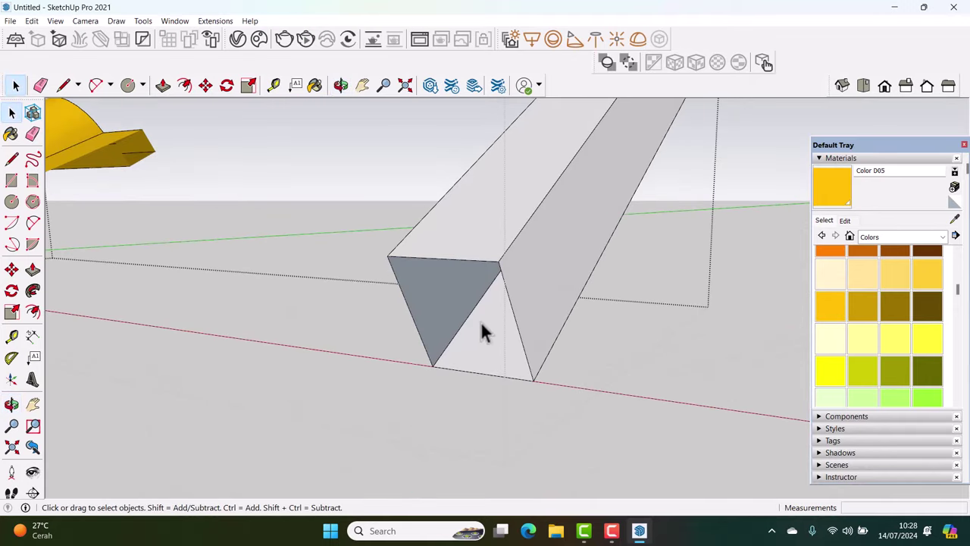
Sample the tile's brown Color D07 and paint all batten faces, including the end face
triple_click(528, 296)
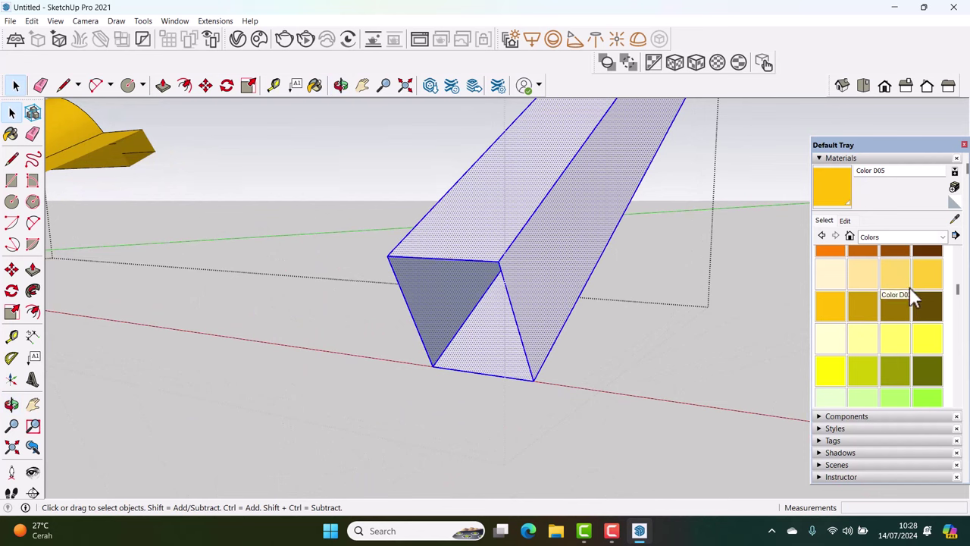
left_click(954, 221)
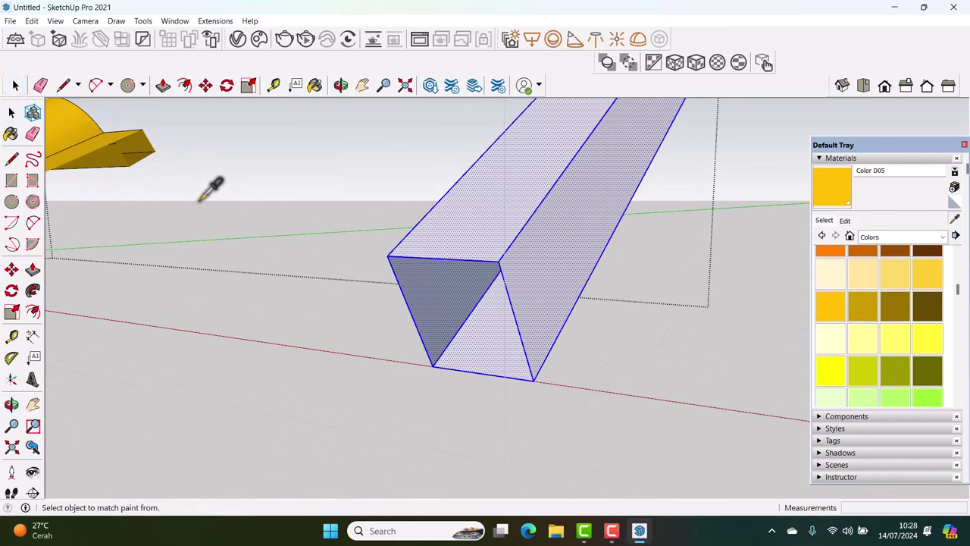
left_click(121, 155)
left_click(460, 231)
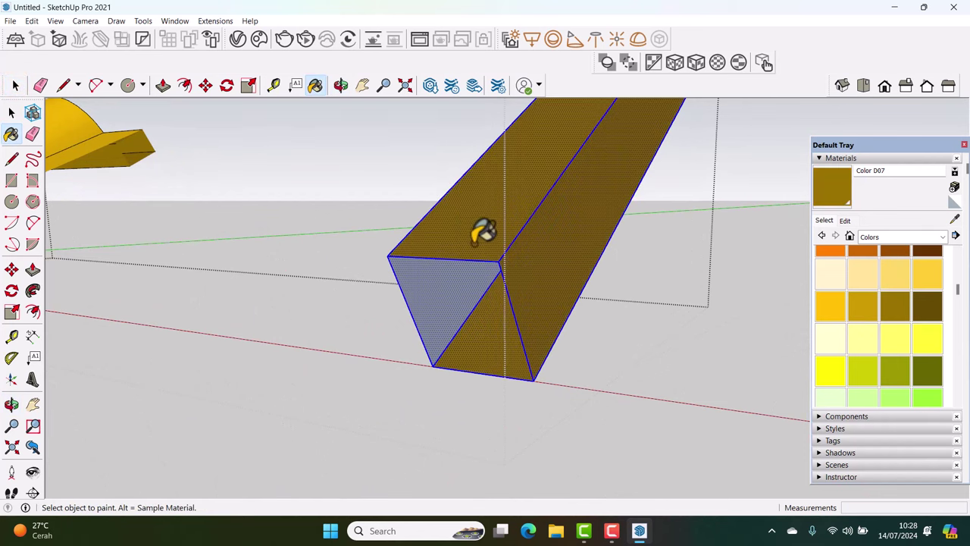
key("space")
left_click(954, 220)
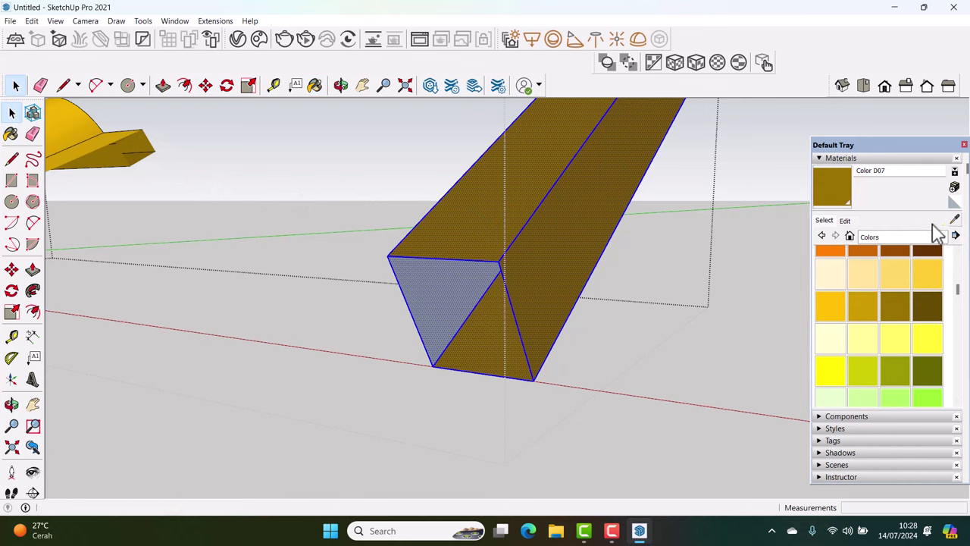
left_click(503, 220)
left_click(447, 292)
key("space")
Soften the batten's top, left and bottom end edges
left_click(532, 272)
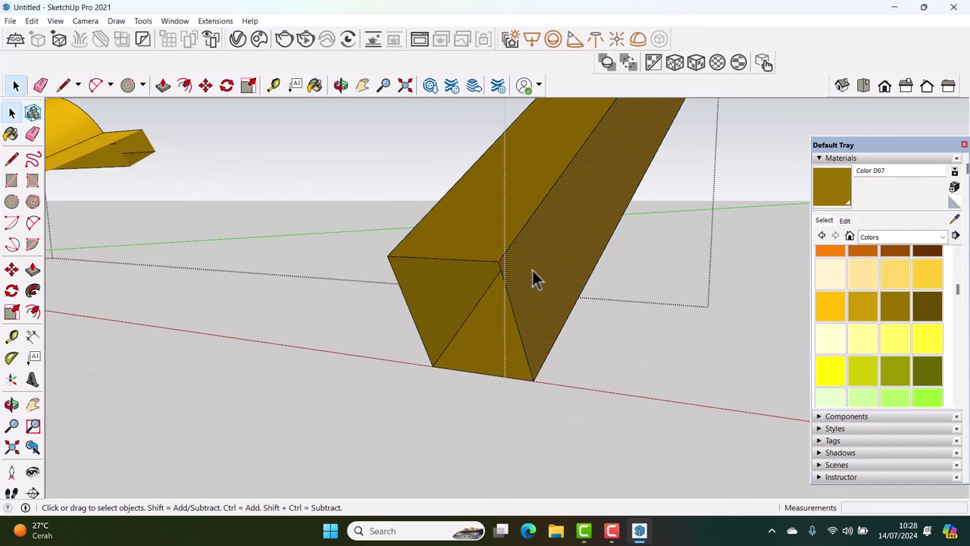
right_click(509, 295)
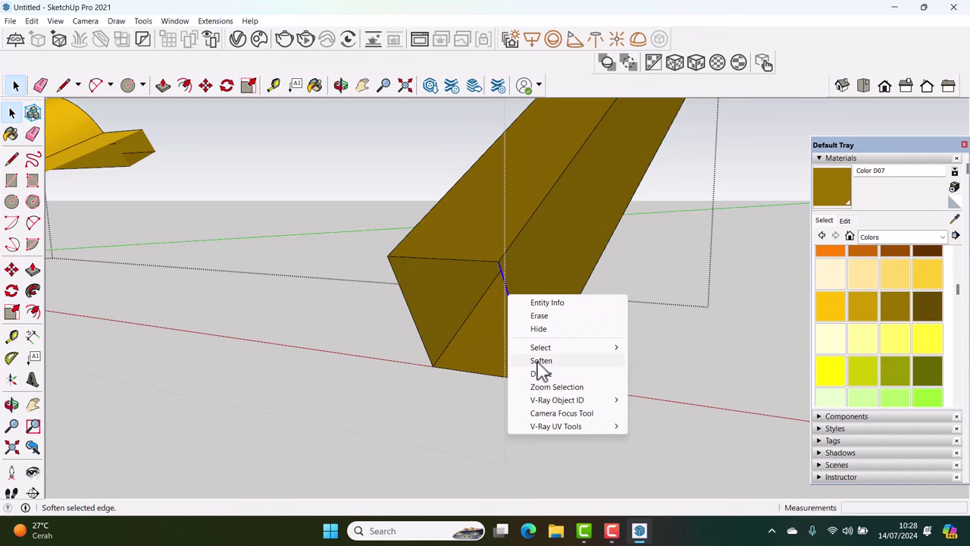
left_click(464, 274)
right_click(460, 260)
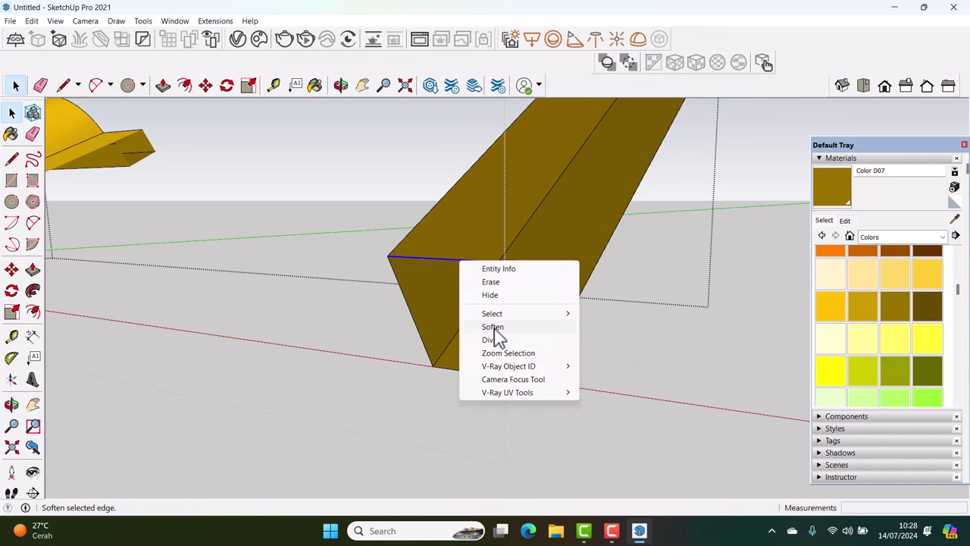
left_click(495, 332)
right_click(416, 327)
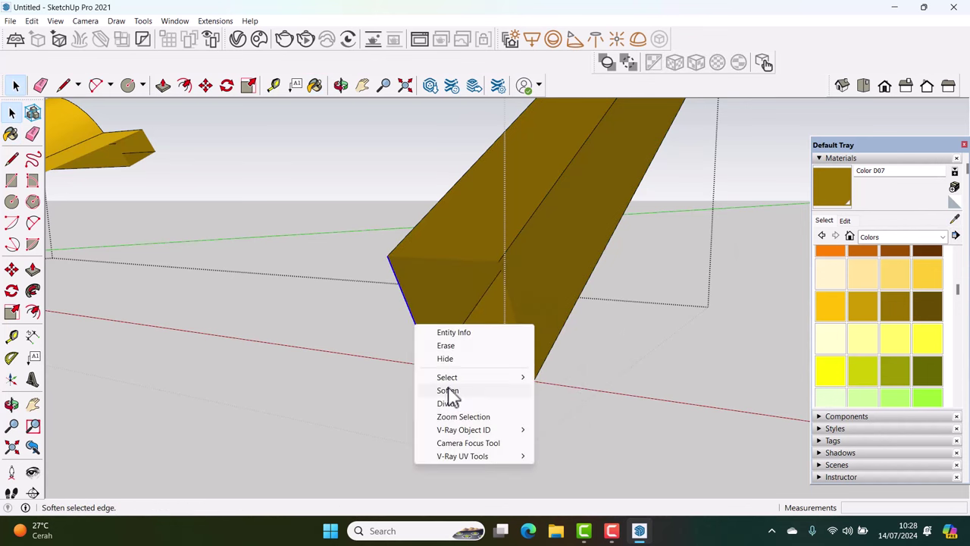
left_click(452, 395)
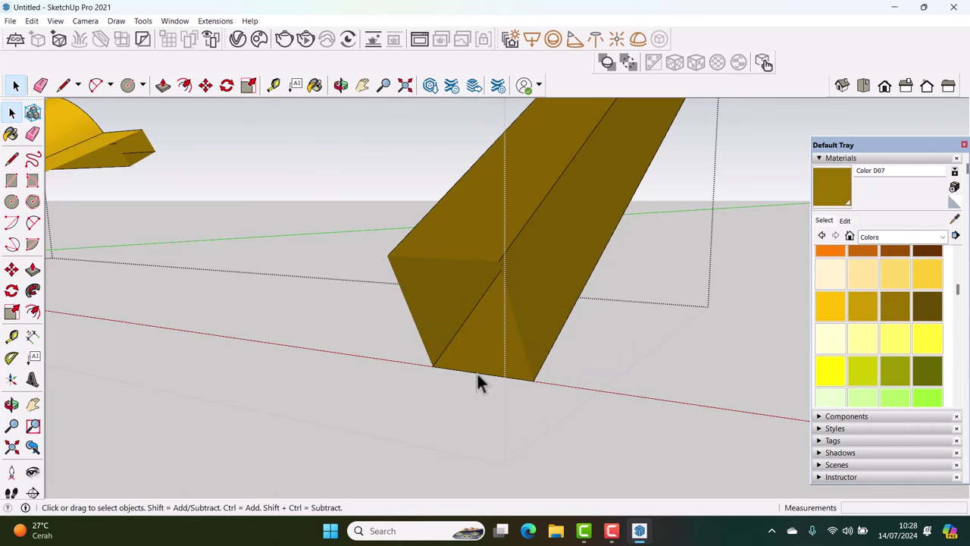
right_click(477, 373)
left_click(523, 439)
Soften the right, top-right, lower-right and sloped end edges, then select the whole batten
mouse_move(523, 439)
middle_mouse_down()
mouse_move(736, 303)
mouse_move(660, 334)
middle_mouse_up()
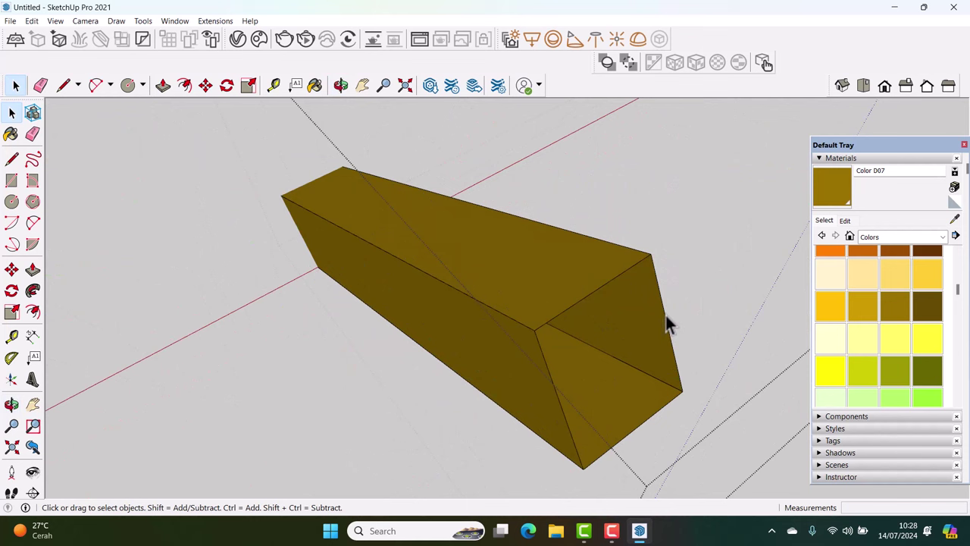
right_click(665, 315)
left_click(705, 380)
right_click(587, 300)
left_click(633, 366)
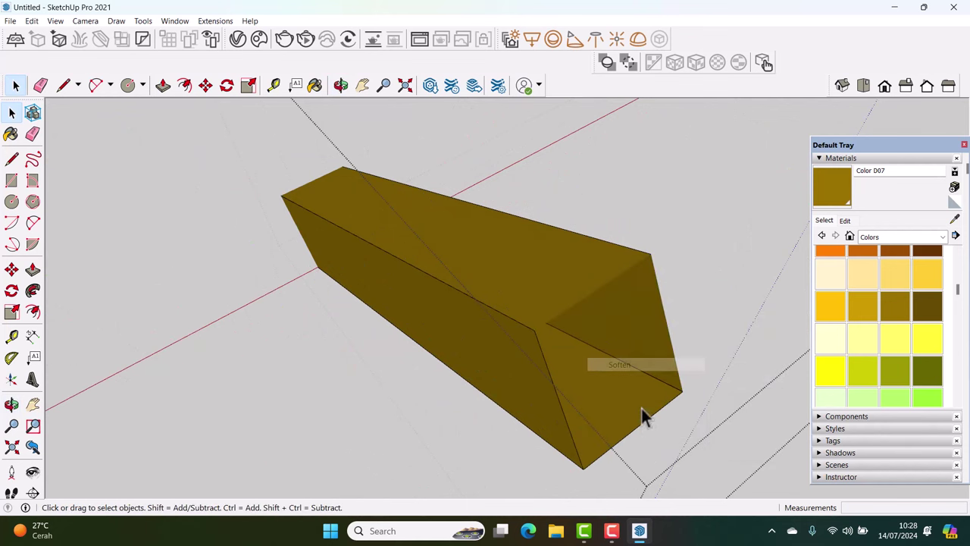
right_click(645, 421)
left_click(686, 348)
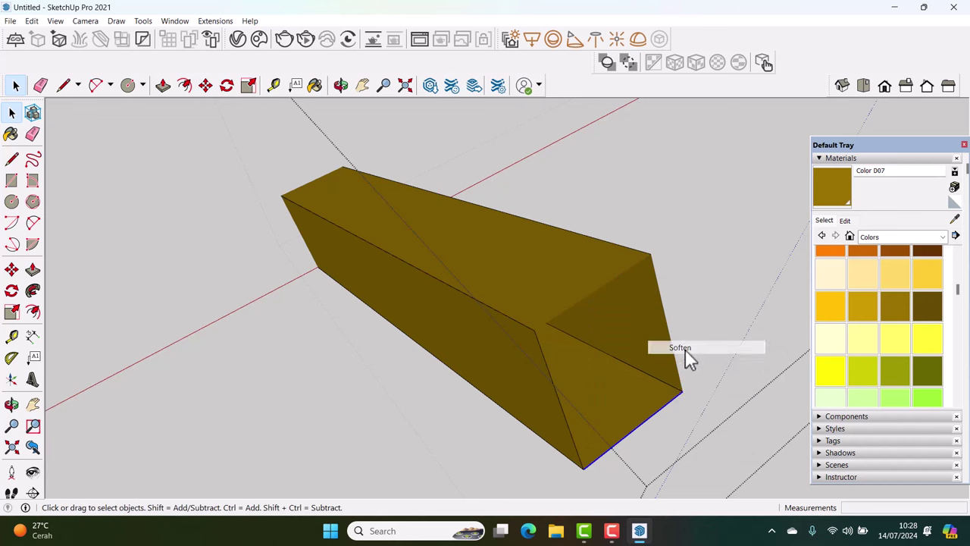
right_click(560, 410)
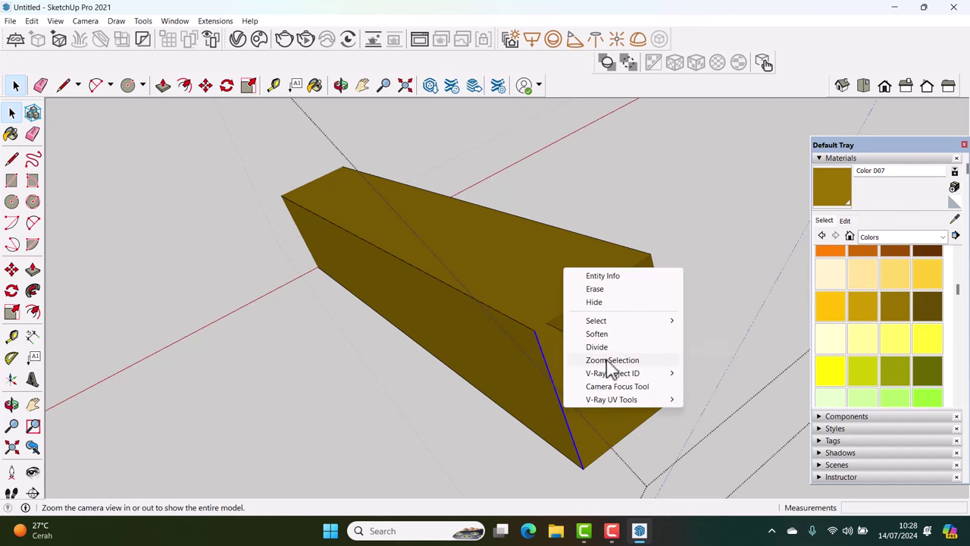
left_click(602, 336)
mouse_move(603, 336)
middle_mouse_down()
mouse_move(562, 376)
mouse_move(754, 375)
mouse_move(631, 297)
mouse_move(500, 347)
middle_mouse_up()
triple_click(633, 298)
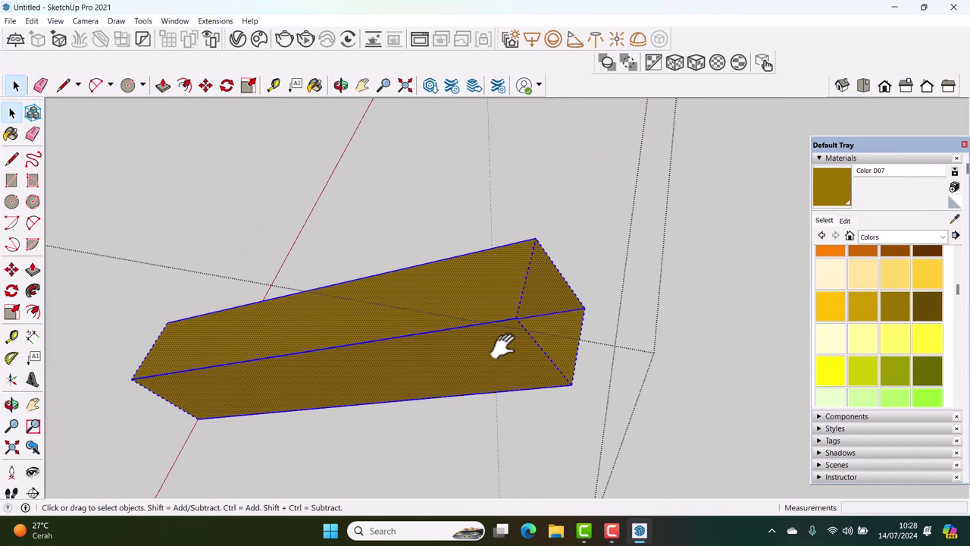
Move the brown batten from its endpoint into place beneath the yellow tile
key("m")
left_click(532, 328)
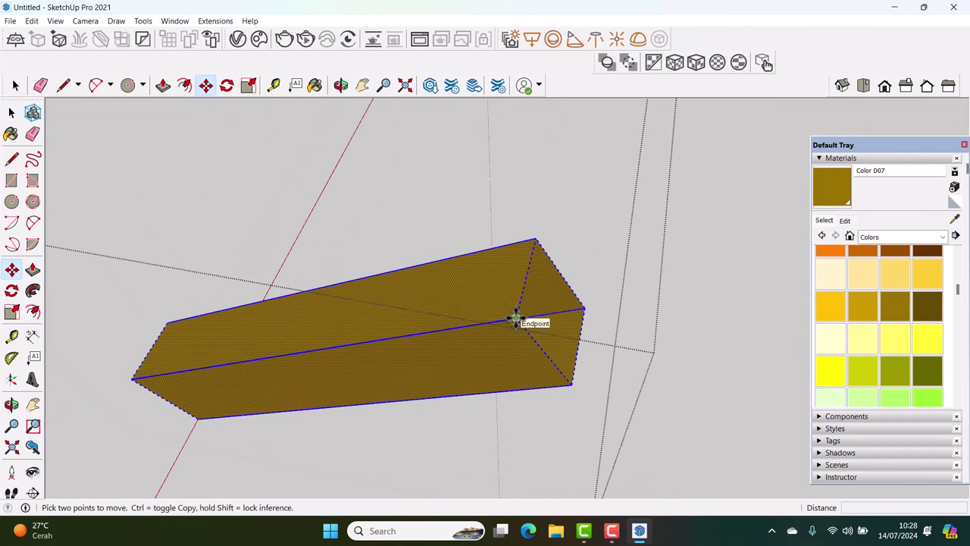
type("50")
mouse_move(625, 301)
middle_mouse_down()
mouse_move(591, 134)
mouse_move(567, 261)
mouse_move(574, 253)
mouse_move(446, 275)
middle_mouse_up()
scroll(429, 283, "up", 2)
scroll(457, 264, "up", 2)
scroll(485, 256, "up", 2)
scroll(500, 266, "up", 3)
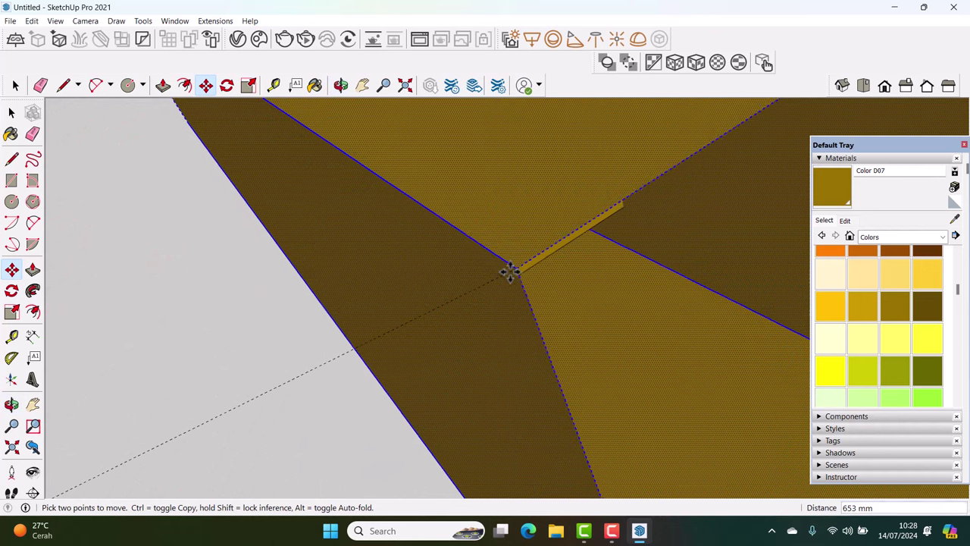
mouse_move(509, 271)
middle_mouse_down()
mouse_move(523, 265)
mouse_move(514, 281)
mouse_move(526, 277)
middle_mouse_up()
left_click(513, 285)
scroll(526, 294, "down", 3)
Soften the seam edge on the batten
key("space")
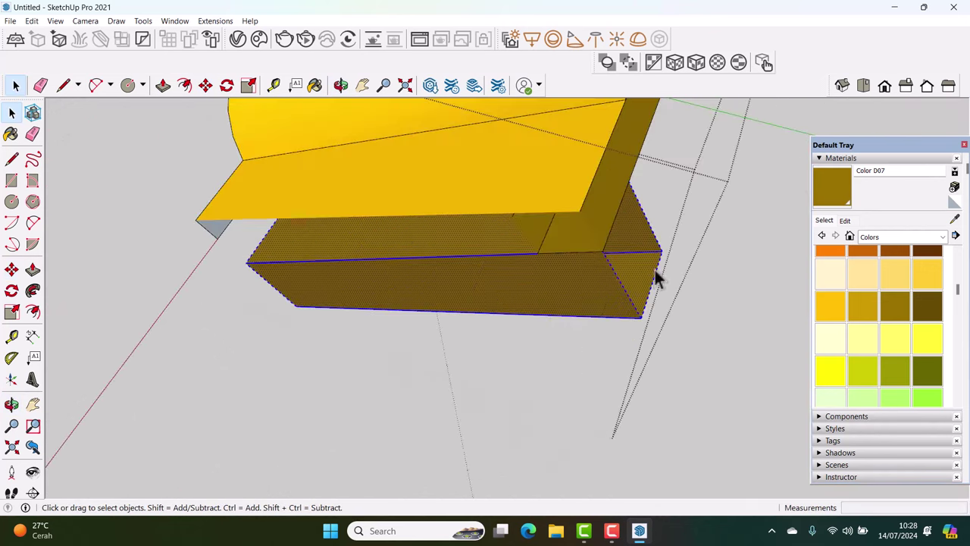
left_click(574, 253)
right_click(574, 252)
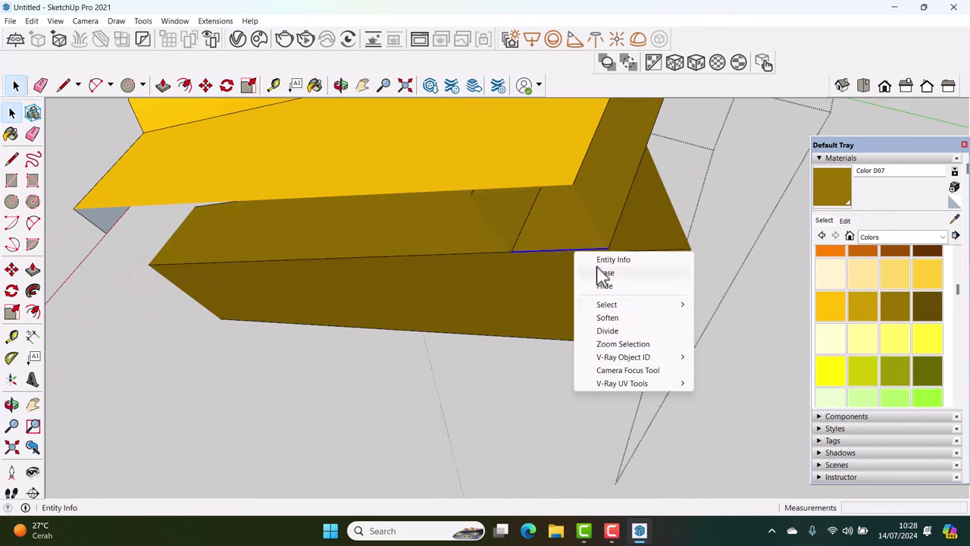
left_click(608, 319)
Check the tile's arched end, then open the pale plane group beside it for editing
mouse_move(606, 325)
middle_mouse_down()
mouse_move(703, 283)
mouse_move(554, 325)
mouse_move(768, 259)
mouse_move(587, 269)
mouse_move(557, 282)
mouse_move(617, 269)
middle_mouse_up()
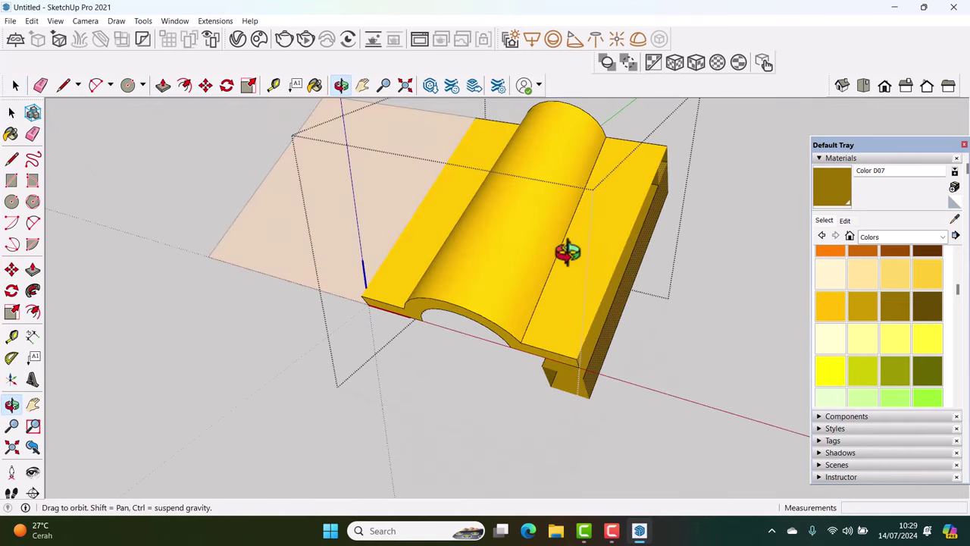
mouse_move(502, 270)
middle_mouse_down()
mouse_move(617, 245)
mouse_move(677, 259)
mouse_move(611, 278)
mouse_move(530, 197)
middle_mouse_up()
left_click_drag(437, 131, 740, 431)
scroll(572, 305, "up", 1)
scroll(574, 309, "up", 1)
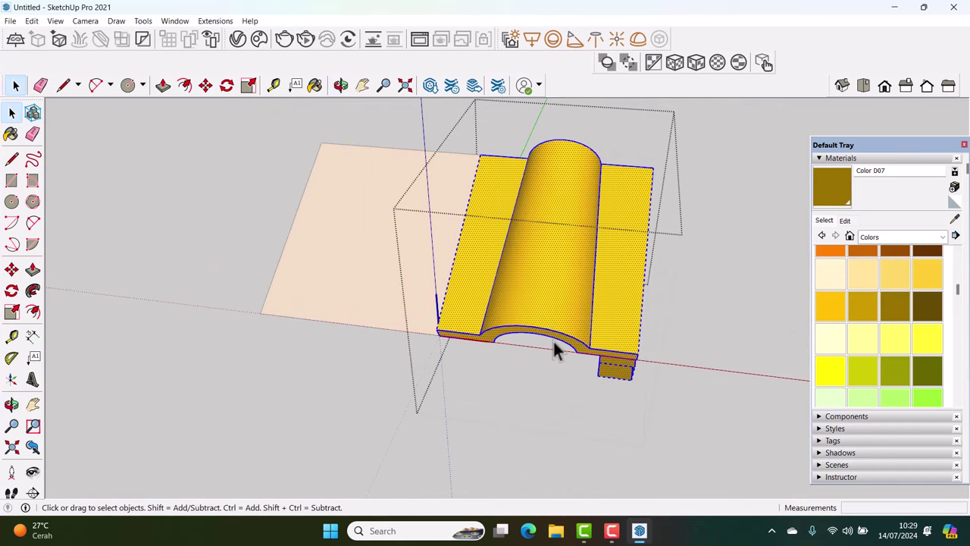
left_click(731, 343)
left_click(327, 272)
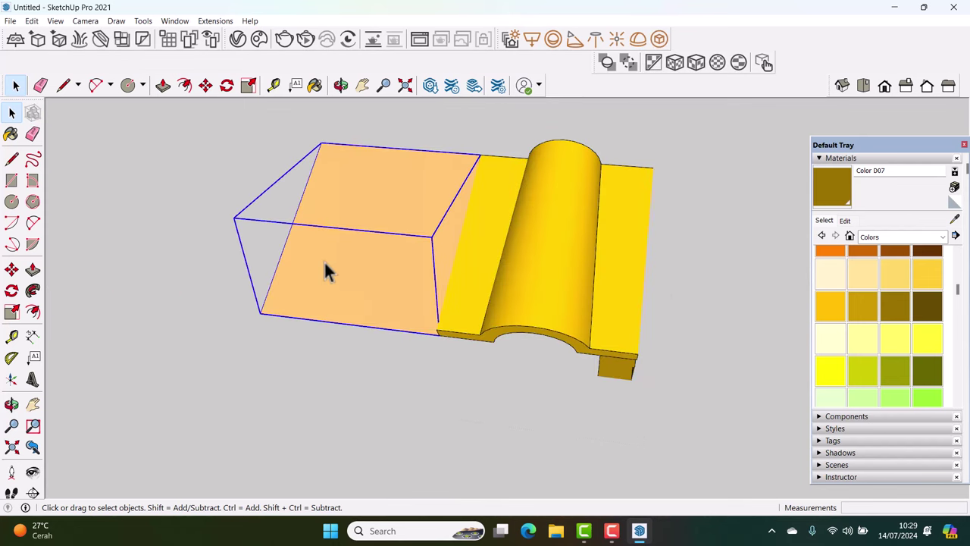
double_click(324, 265)
middle_click_drag(378, 270, 371, 278)
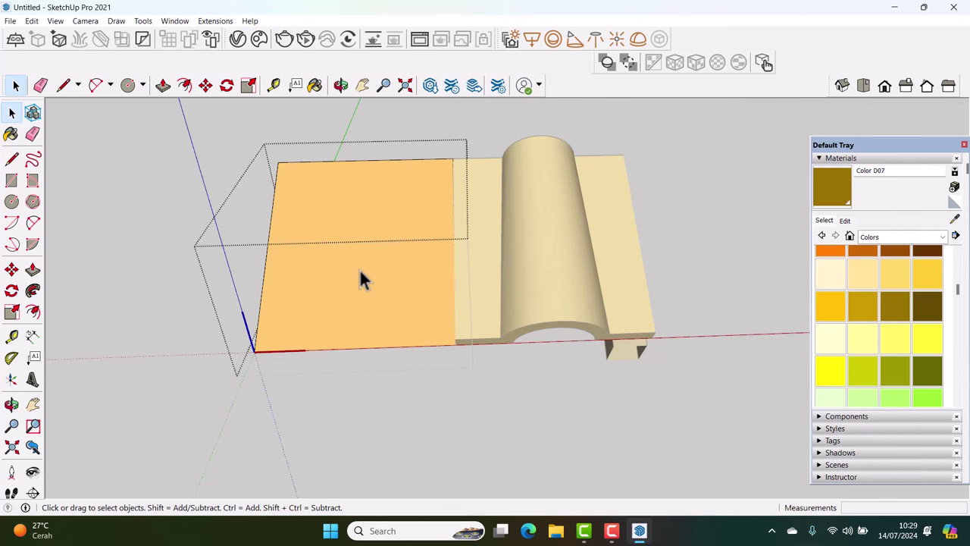
Cut the orange face away and paste the copied tile geometry into the group
double_click(359, 271)
key("ctrl+x")
mouse_move(359, 268)
middle_mouse_down()
mouse_move(427, 255)
mouse_move(431, 273)
middle_mouse_up()
key("ctrl+v")
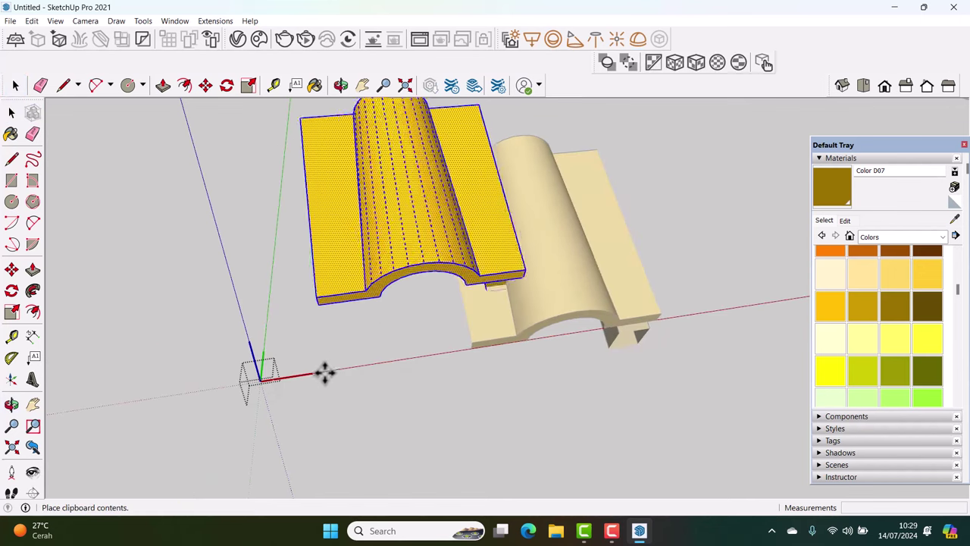
left_click(249, 435)
Move the pasted tile geometry from its corner onto the batten endpoint
mouse_move(260, 363)
middle_mouse_down()
mouse_move(796, 313)
mouse_move(454, 219)
middle_mouse_up()
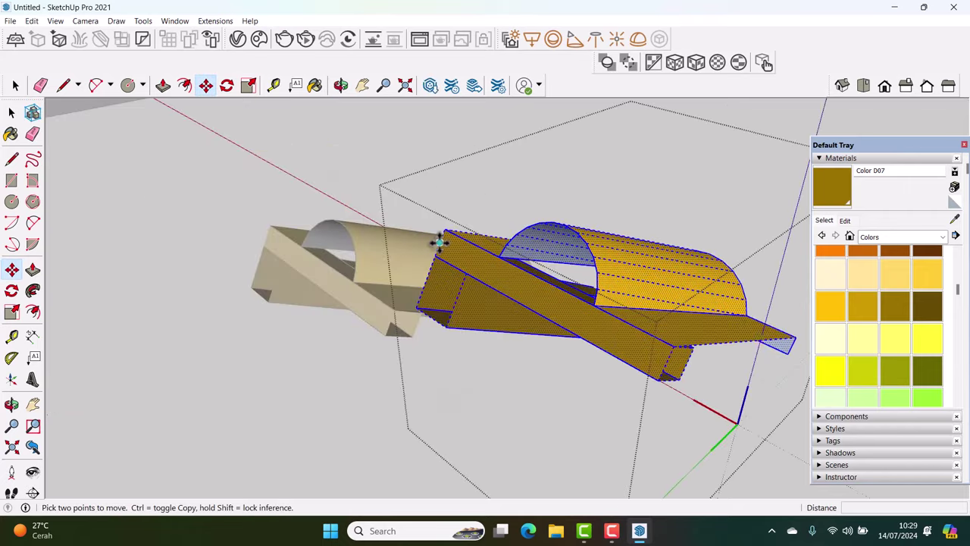
scroll(455, 220, "up", 4)
scroll(452, 215, "up", 2)
left_click(452, 215)
scroll(389, 385, "up", 2)
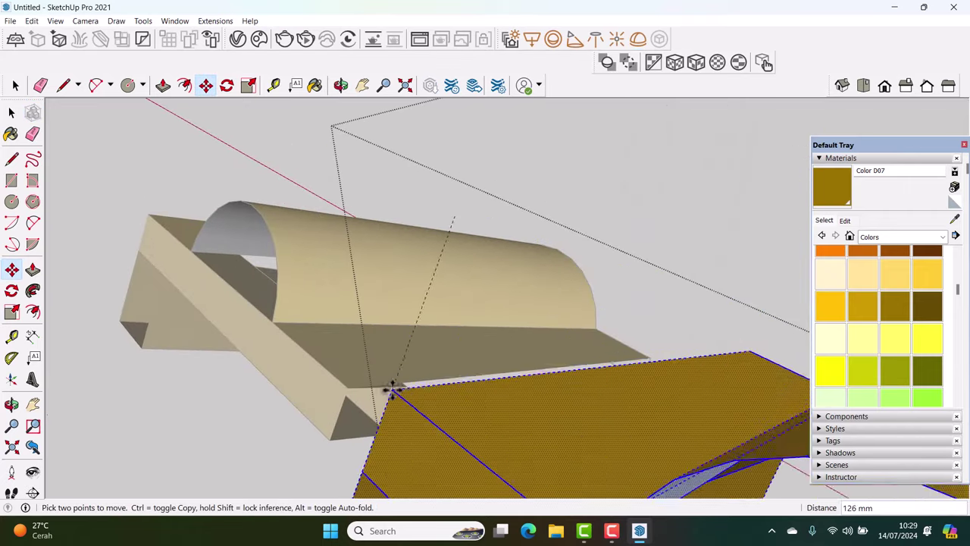
scroll(342, 396, "up", 2)
scroll(338, 392, "up", 2)
scroll(326, 374, "up", 2)
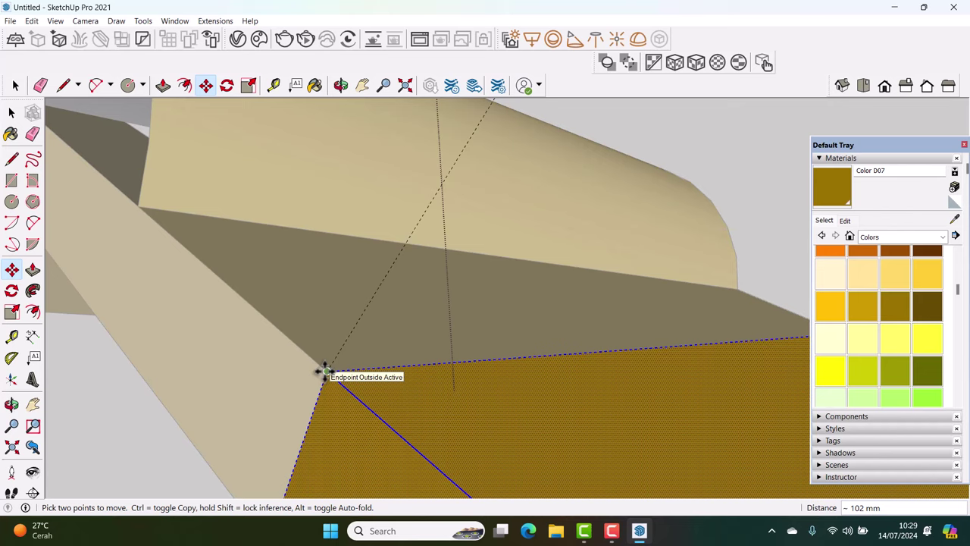
left_click(324, 371)
Erase the bottom edge and the lower edge with its faces under the beam
key("space")
scroll(364, 311, "down", 5)
middle_click_drag(371, 327, 379, 322)
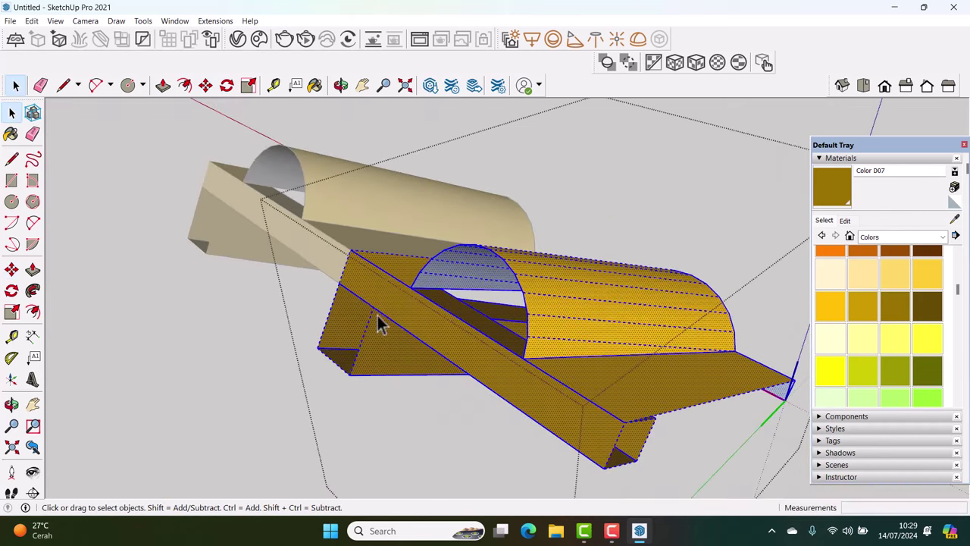
scroll(364, 354, "up", 3)
left_click(364, 354)
middle_click_drag(364, 355, 379, 375)
key("e")
left_click(370, 401)
left_click_drag(333, 403, 310, 341)
Erase the sloping brown face and the leftover diagonal line below the beam
mouse_move(368, 310)
middle_mouse_down()
mouse_move(532, 212)
mouse_move(544, 339)
mouse_move(457, 345)
middle_mouse_up()
left_click_drag(461, 336, 422, 340)
mouse_move(390, 286)
middle_mouse_down()
mouse_move(418, 259)
mouse_move(393, 302)
middle_mouse_up()
key("space")
key("b")
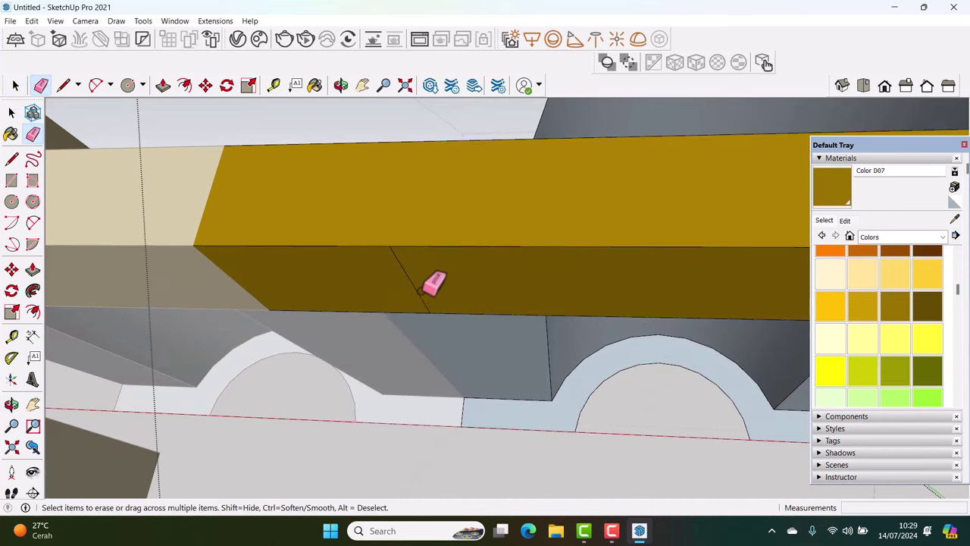
key("space")
mouse_move(427, 286)
middle_mouse_down()
mouse_move(402, 303)
mouse_move(470, 284)
mouse_move(417, 413)
mouse_move(379, 405)
mouse_move(245, 426)
mouse_move(430, 366)
mouse_move(205, 303)
mouse_move(465, 217)
mouse_move(427, 227)
mouse_move(514, 340)
mouse_move(519, 332)
mouse_move(548, 336)
mouse_move(457, 375)
mouse_move(444, 336)
mouse_move(382, 358)
mouse_move(440, 325)
mouse_move(436, 350)
mouse_move(373, 388)
middle_mouse_up()
Select the tile's curved arch face, flat left face and side strip, then show Entity Info
triple_click(442, 347)
left_click(388, 349)
left_click(304, 393, "ctrl")
left_click(528, 358, "ctrl")
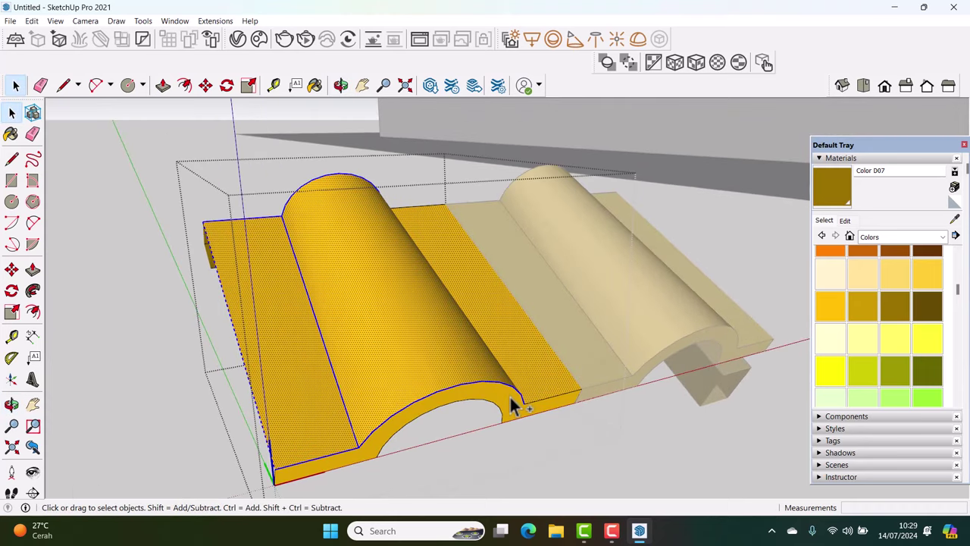
mouse_move(498, 405)
middle_mouse_down()
mouse_move(469, 400)
mouse_move(584, 321)
mouse_move(684, 354)
mouse_move(831, 381)
mouse_move(709, 410)
mouse_move(847, 226)
middle_mouse_up()
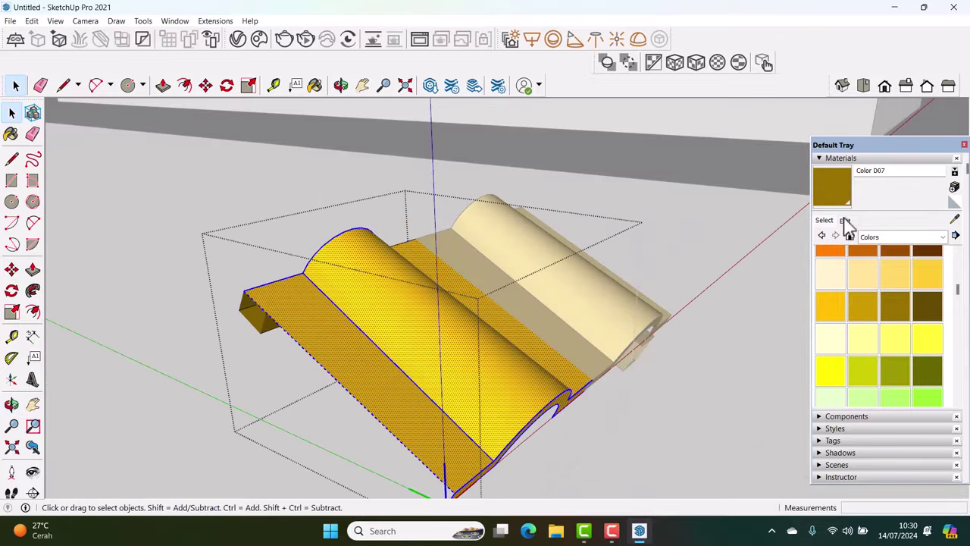
left_click(840, 158)
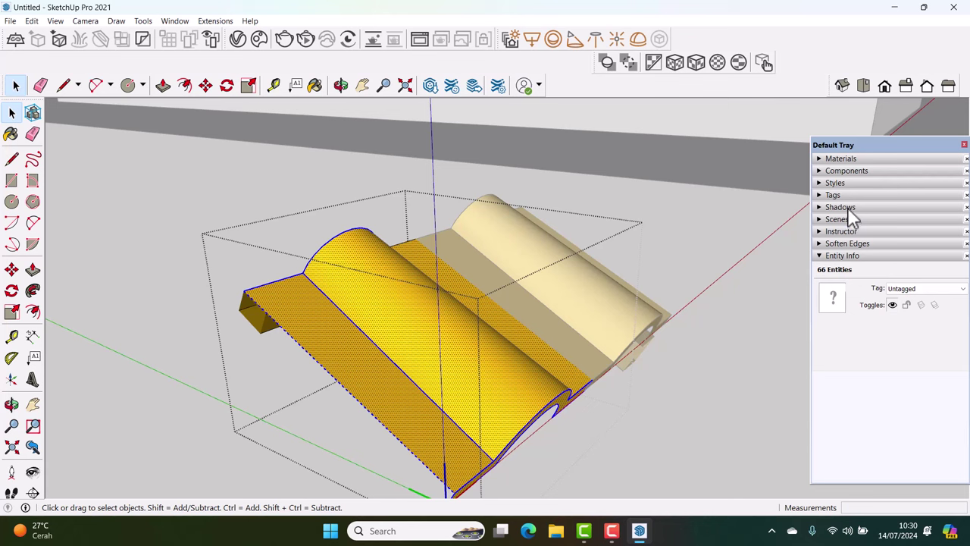
Add a Genteng tag, assign the selected tile to it, and hide it
left_click(845, 195)
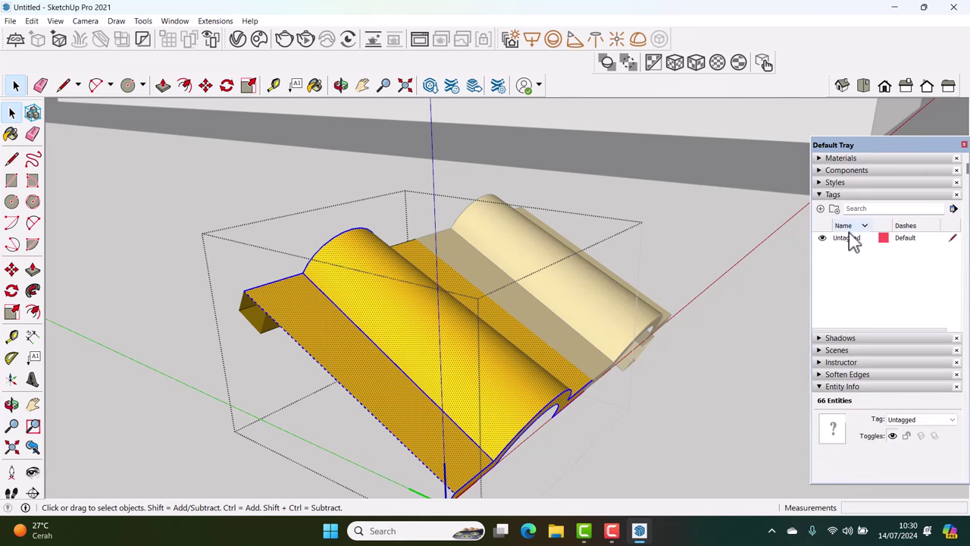
left_click(820, 208)
type("Genteng")
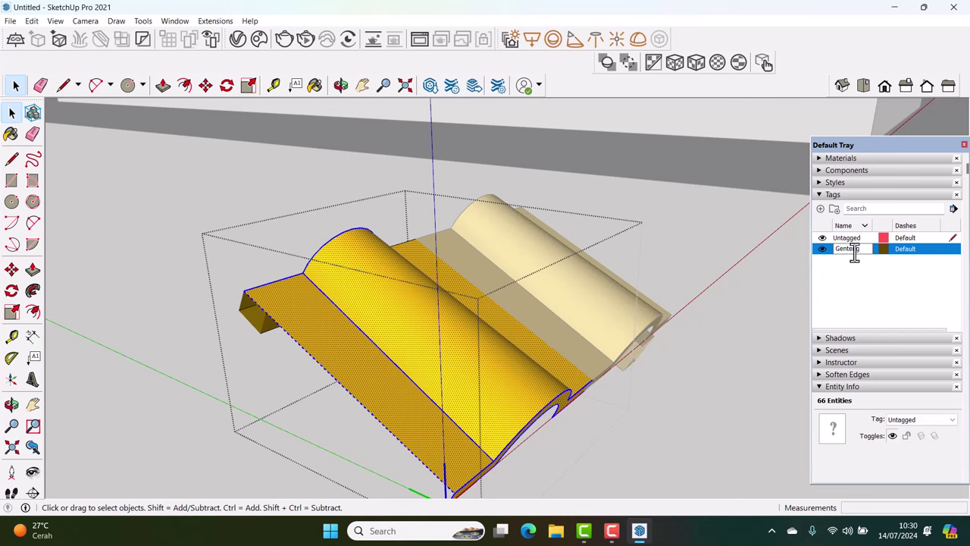
left_click(917, 432)
left_click(822, 248)
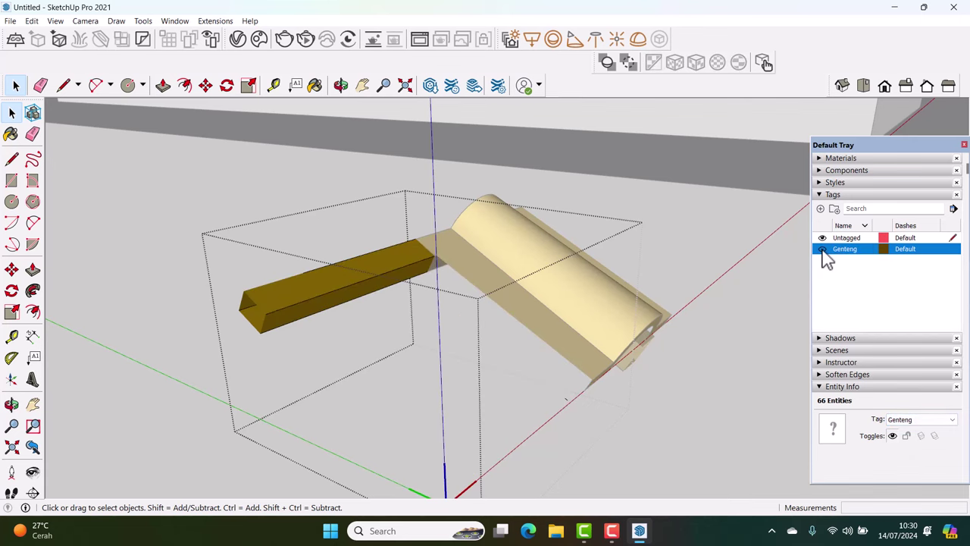
Open the roof group and select all of its connected tile faces
middle_click_drag(498, 391, 429, 403)
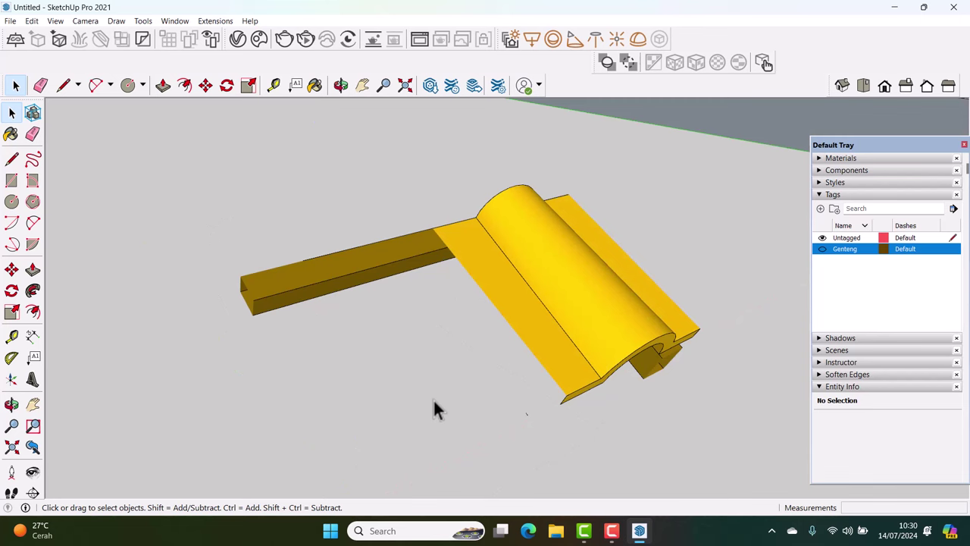
double_click(576, 317)
middle_click_drag(589, 312, 497, 347)
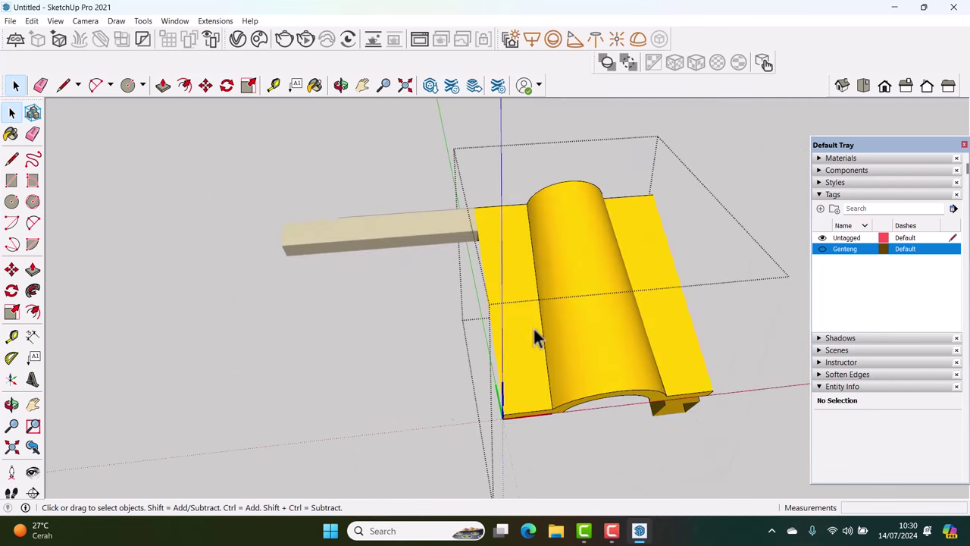
triple_click(578, 321)
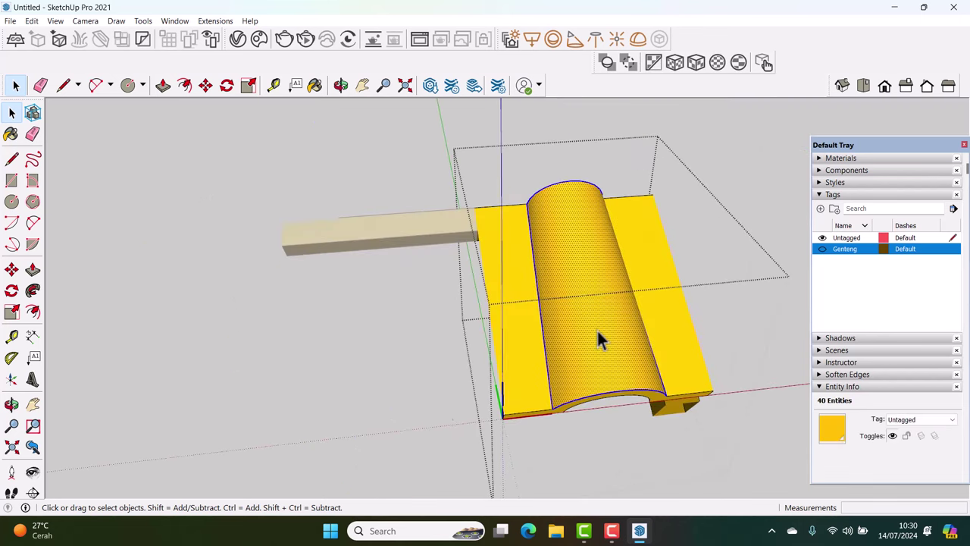
middle_click_drag(596, 328, 514, 331)
left_click(638, 353, "ctrl")
mouse_move(649, 364)
middle_mouse_down()
mouse_move(627, 404)
mouse_move(635, 401)
middle_mouse_up()
scroll(635, 400, "up", 2)
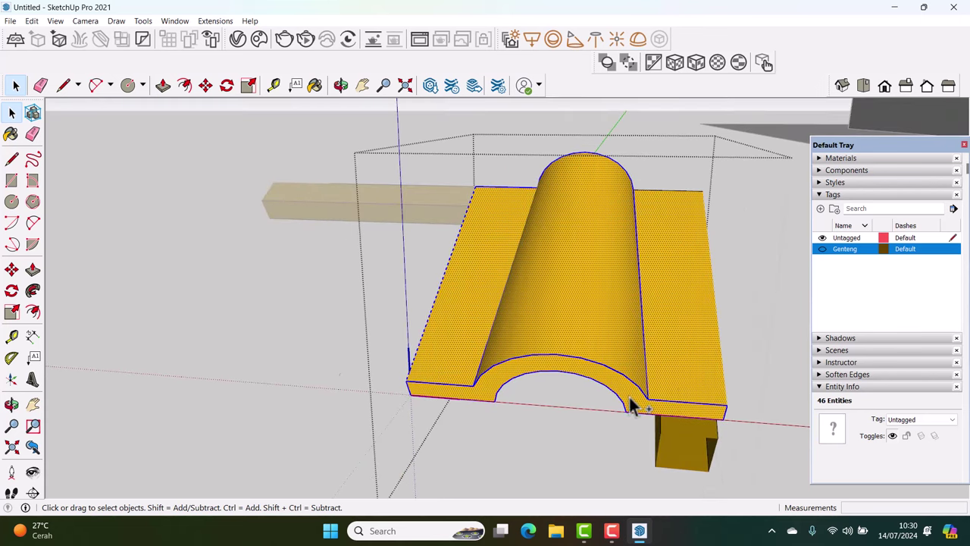
middle_click_drag(676, 367, 725, 364)
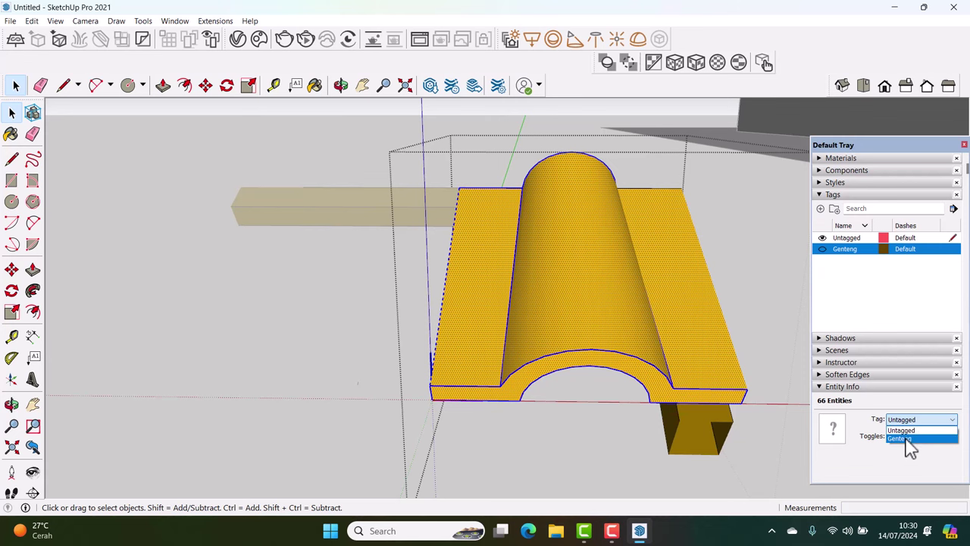
Set the selected tile geometry's tag to Genteng and toggle its visibility to check it
left_click(906, 439)
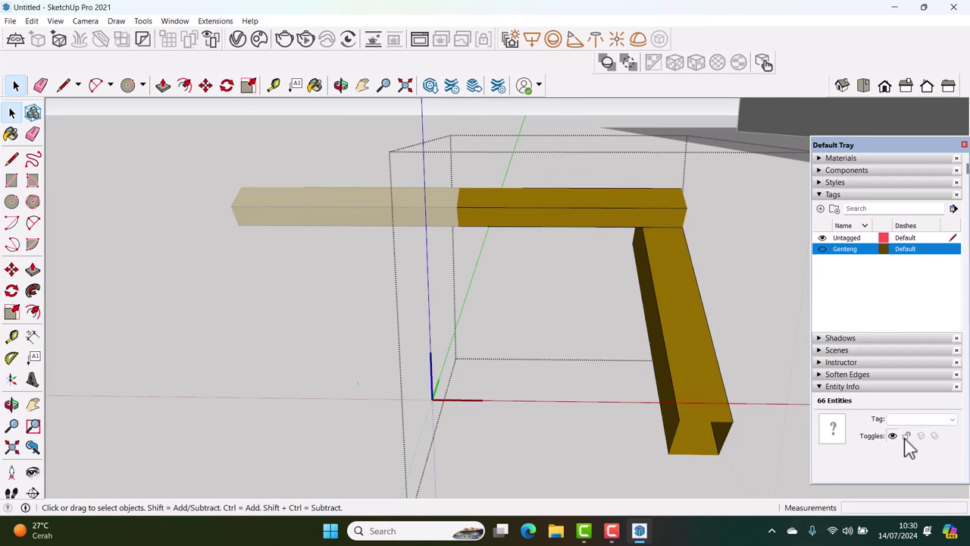
left_click(824, 251)
left_click(823, 250)
left_click(824, 250)
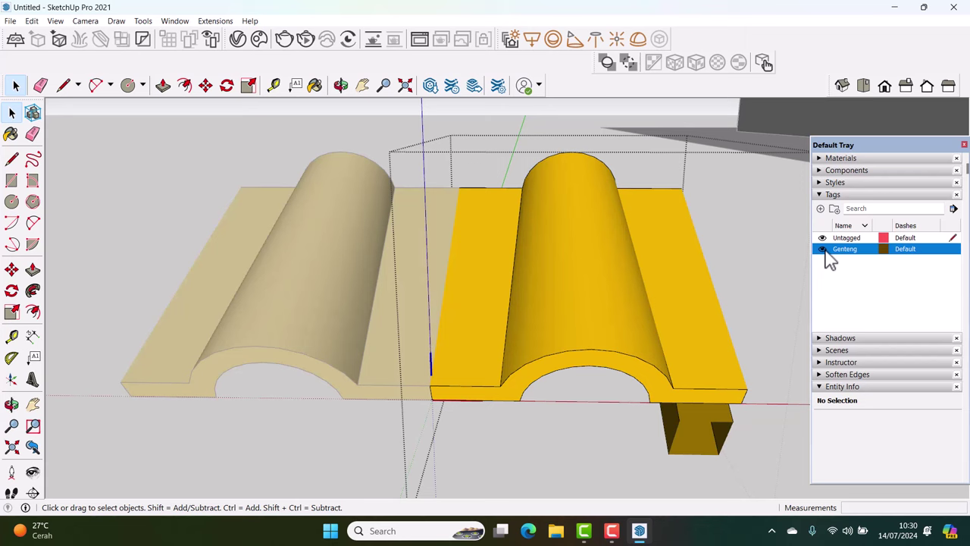
middle_click_drag(612, 342, 601, 340)
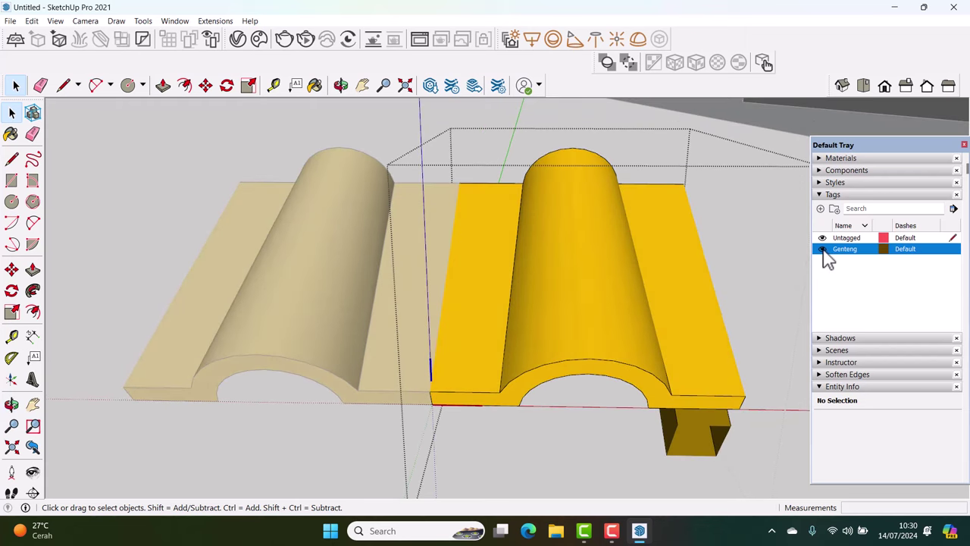
left_click(823, 250)
middle_click_drag(735, 279, 747, 281)
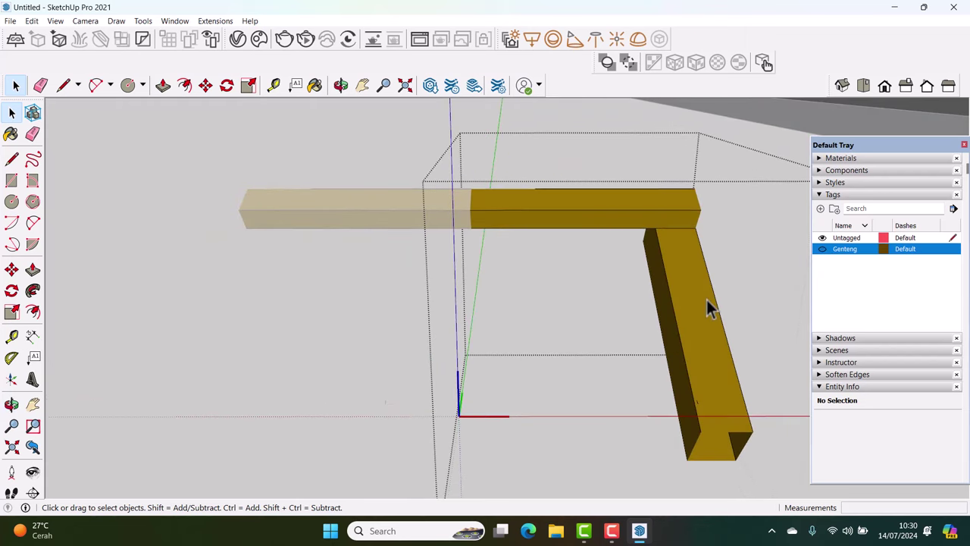
Close the group, show the Genteng tiles, and zoom out to the tiled house roof
left_click(758, 284)
left_click(822, 249)
scroll(561, 332, "down", 2)
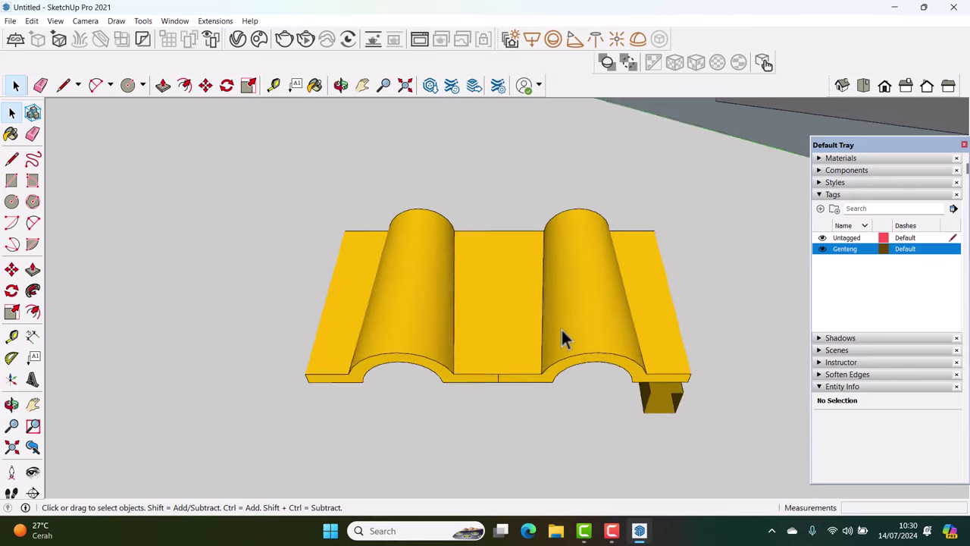
middle_click_drag(562, 338, 600, 347)
scroll(546, 350, "down", 2)
scroll(545, 347, "down", 2)
scroll(551, 341, "down", 2)
scroll(548, 343, "down", 2)
scroll(601, 339, "up", 3)
scroll(602, 311, "up", 2)
scroll(602, 309, "up", 2)
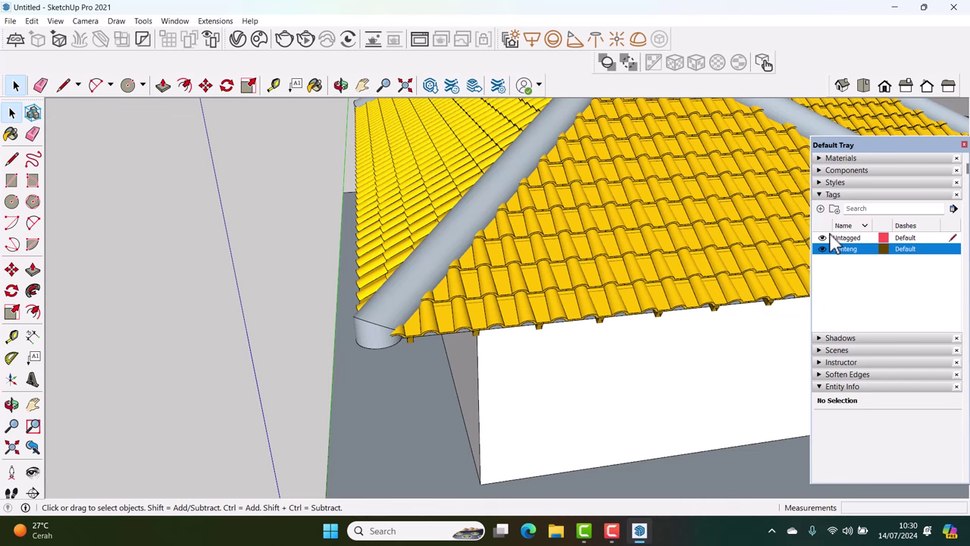
Toggle the Genteng tag off and on to check the battens beneath the tiles
left_click(822, 249)
mouse_move(708, 275)
middle_mouse_down()
mouse_move(526, 314)
mouse_move(537, 325)
middle_mouse_up()
left_click(822, 249)
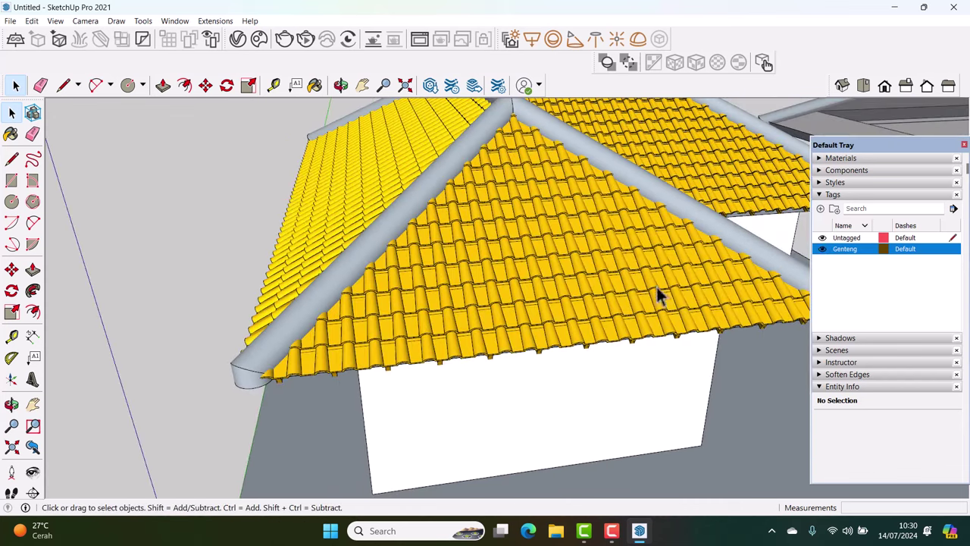
scroll(658, 296, "down", 3)
middle_click_drag(566, 319, 418, 353)
scroll(325, 357, "up", 2)
mouse_move(326, 357)
middle_mouse_down()
mouse_move(565, 303)
mouse_move(470, 301)
middle_mouse_up()
Select the second house's roof frame component and open it for editing
left_click(598, 292)
scroll(613, 297, "up", 2)
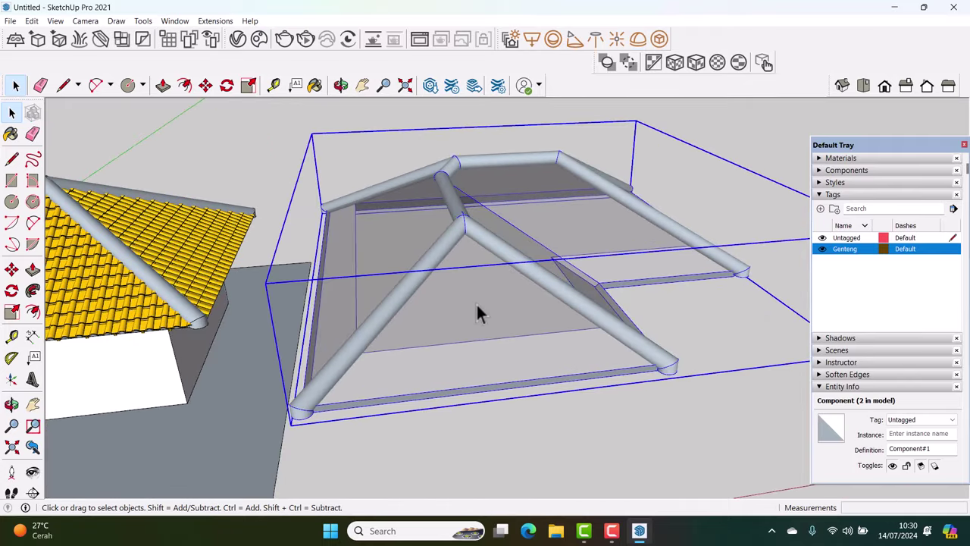
scroll(479, 301, "up", 2)
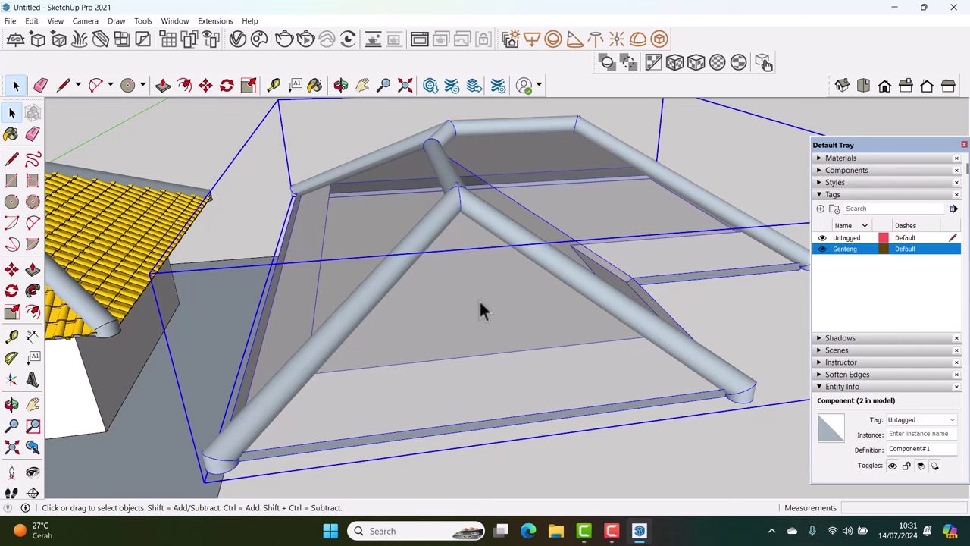
scroll(475, 298, "down", 3)
double_click(491, 299)
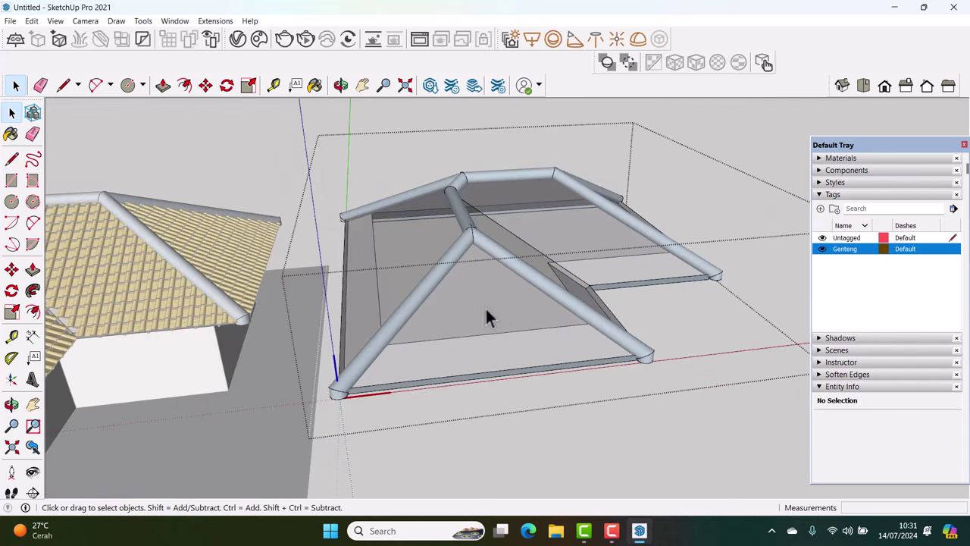
mouse_move(483, 311)
middle_mouse_down()
mouse_move(472, 288)
mouse_move(478, 327)
middle_mouse_up()
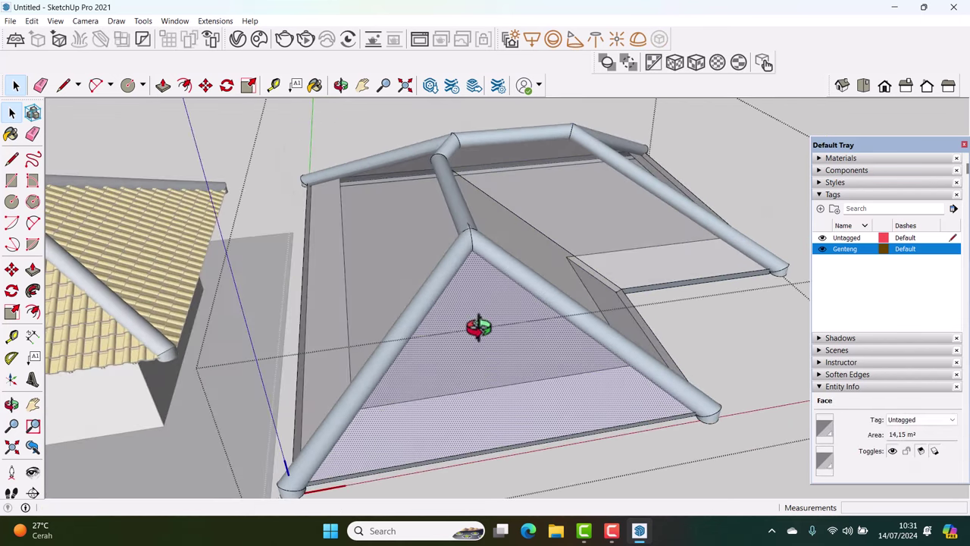
Delete the front triangle and the left, slanted and adjacent grey roof faces
key("Delete")
left_click(402, 261)
key("Delete")
left_click(512, 240)
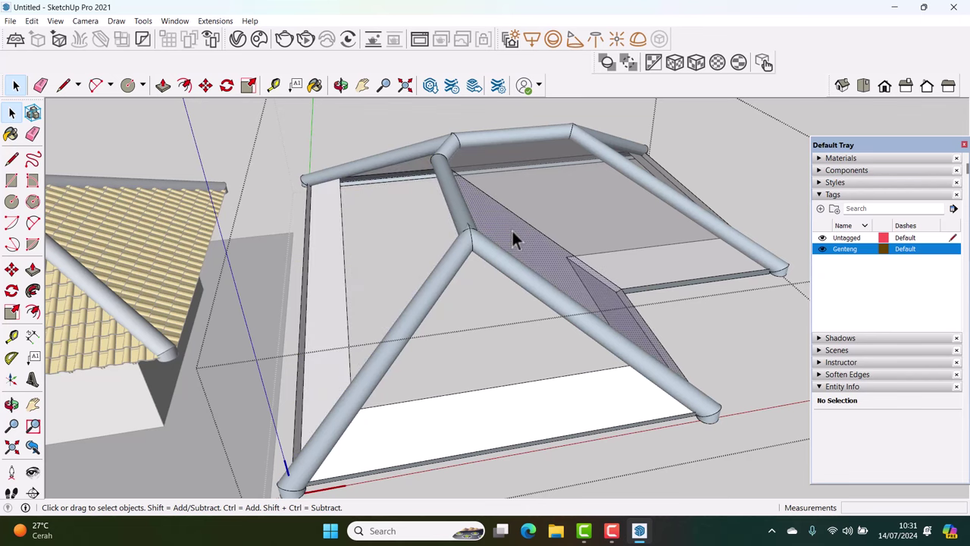
key("Delete")
left_click(539, 220)
key("Delete")
Delete the last grey face beside the rafter and bring up the Materials browser
mouse_move(601, 229)
middle_mouse_down()
mouse_move(396, 301)
mouse_move(707, 235)
middle_mouse_up()
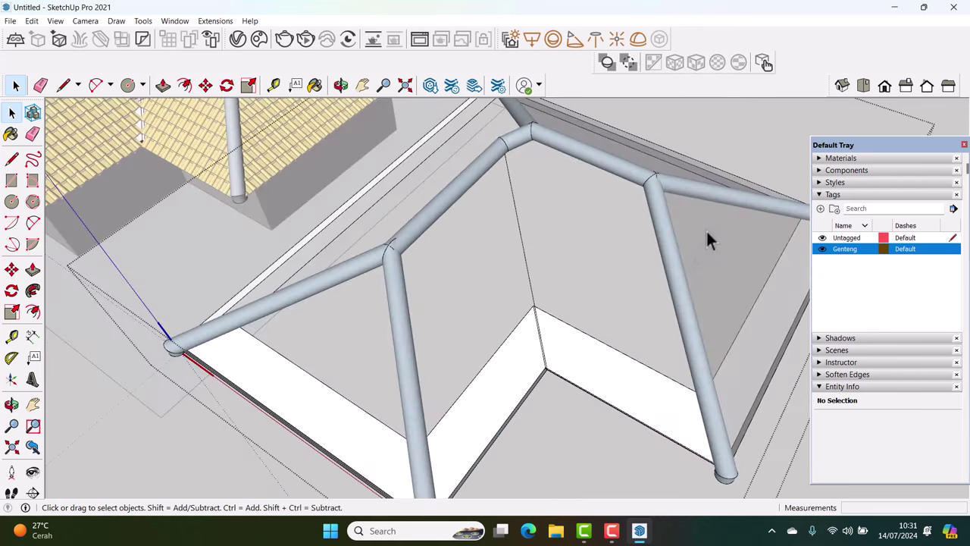
left_click(707, 233)
key("Delete")
scroll(686, 205, "up", 3)
scroll(643, 165, "up", 2)
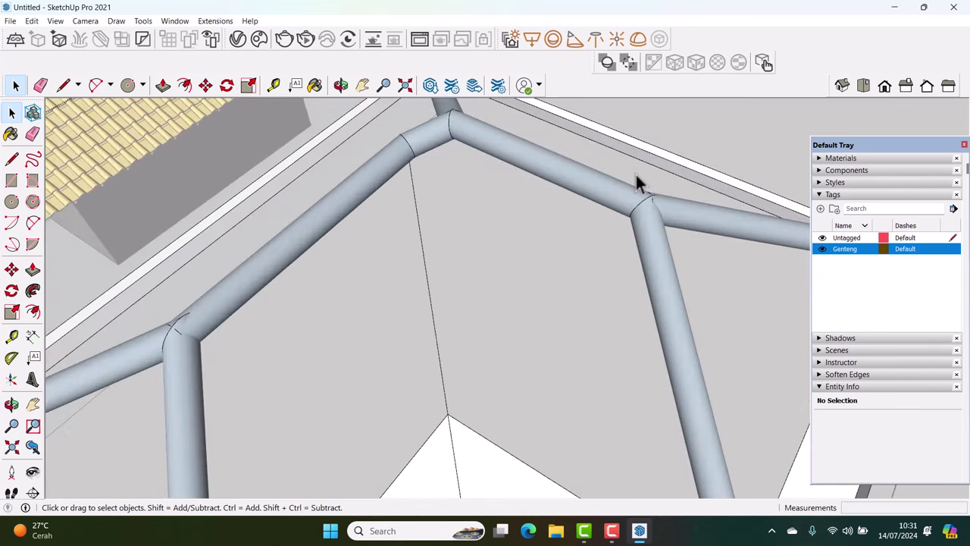
scroll(639, 209, "down", 5)
mouse_move(639, 209)
middle_mouse_down()
mouse_move(692, 190)
mouse_move(495, 243)
middle_mouse_up()
scroll(495, 242, "up", 2)
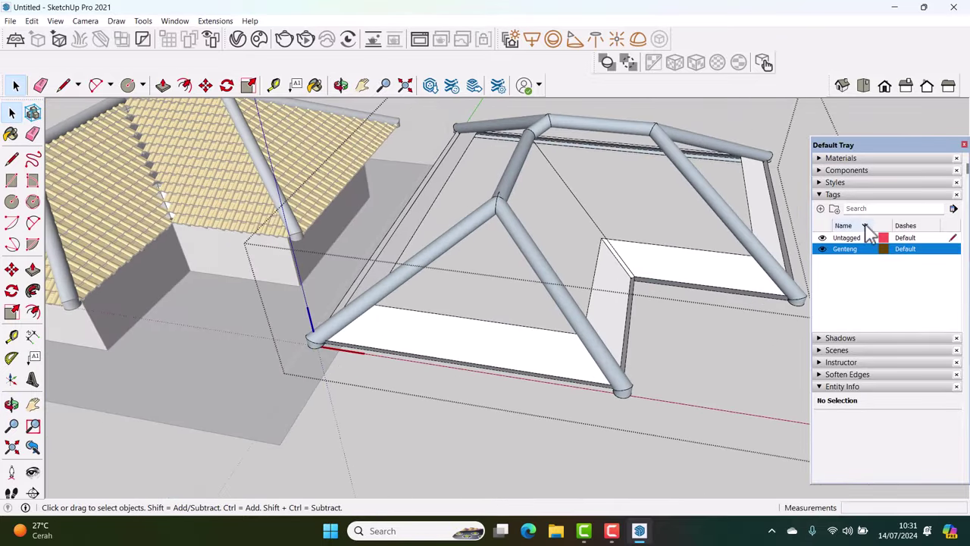
left_click(849, 158)
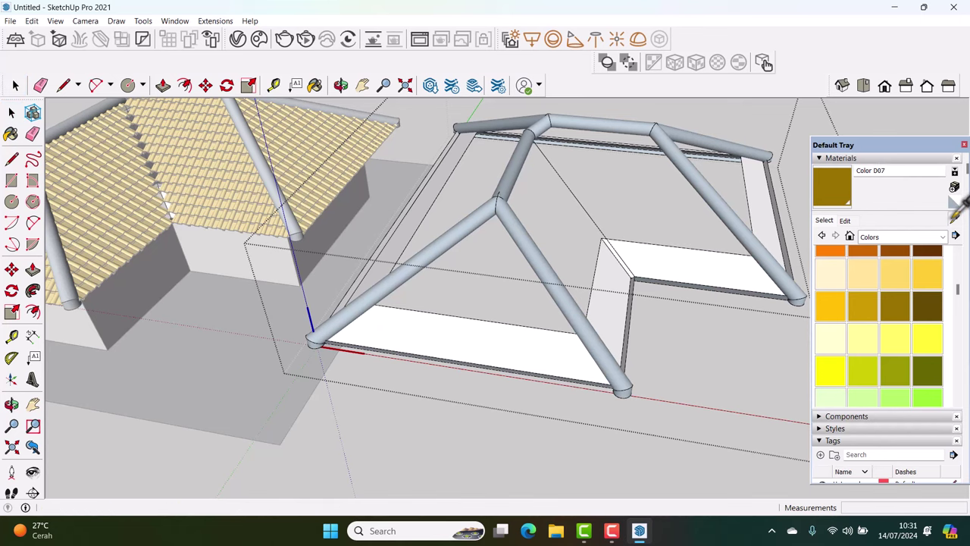
Pick yellow Color D05 and paint the left, right and upper diagonal rafters
scroll(270, 217, "up", 2)
left_click(277, 211, "alt")
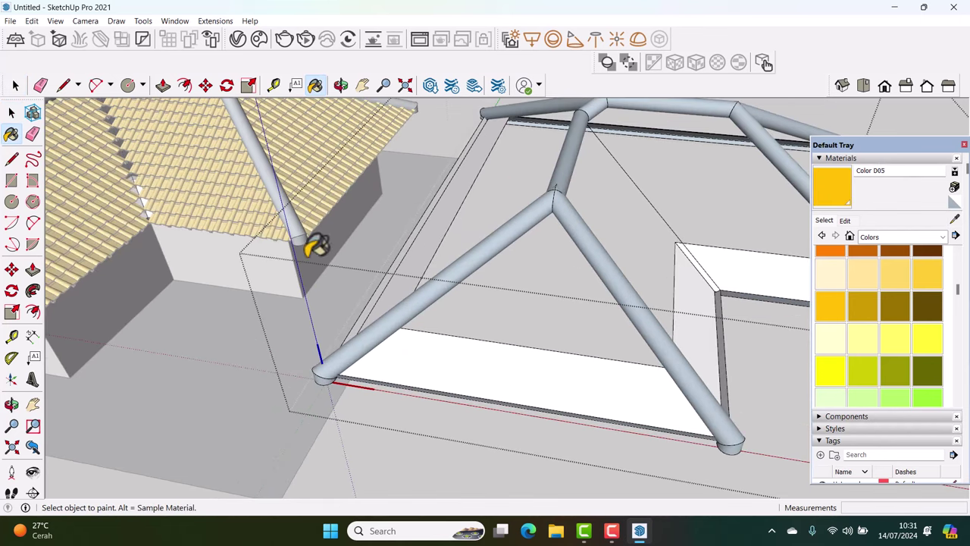
left_click(403, 295)
left_click(598, 237)
left_click(576, 163)
Paint the remaining top pipes and diagonal pipe around the ridge yellow
mouse_move(580, 152)
middle_mouse_down()
mouse_move(511, 219)
mouse_move(519, 189)
mouse_move(508, 173)
mouse_move(534, 186)
mouse_move(602, 265)
mouse_move(591, 331)
mouse_move(618, 134)
mouse_move(712, 275)
middle_mouse_up()
left_click(521, 184)
left_click(482, 176)
left_click(534, 186)
left_click(558, 162)
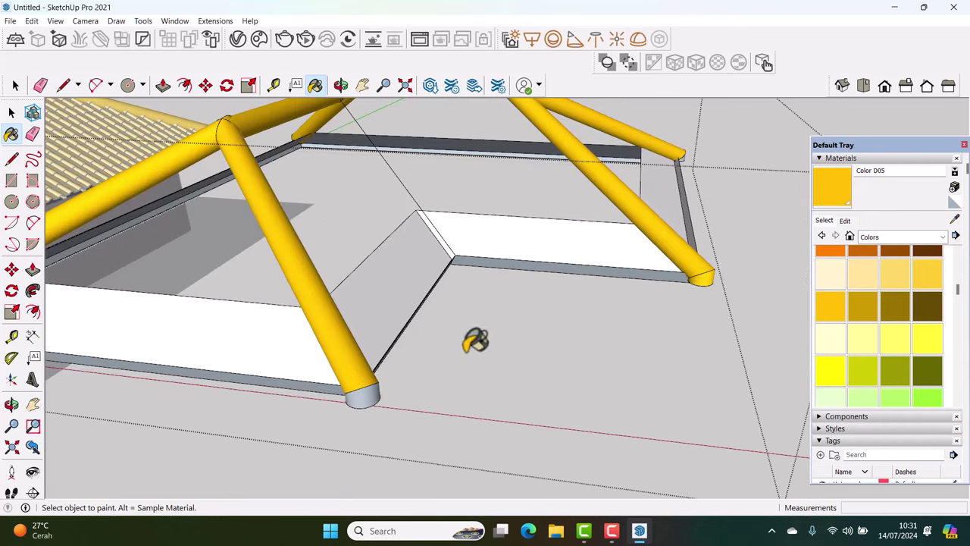
Orbit around the house to check the painted pipes, then exit the Paint Bucket
scroll(356, 397, "up", 2)
scroll(375, 392, "down", 2)
middle_click_drag(375, 392, 784, 396)
scroll(389, 368, "up", 3)
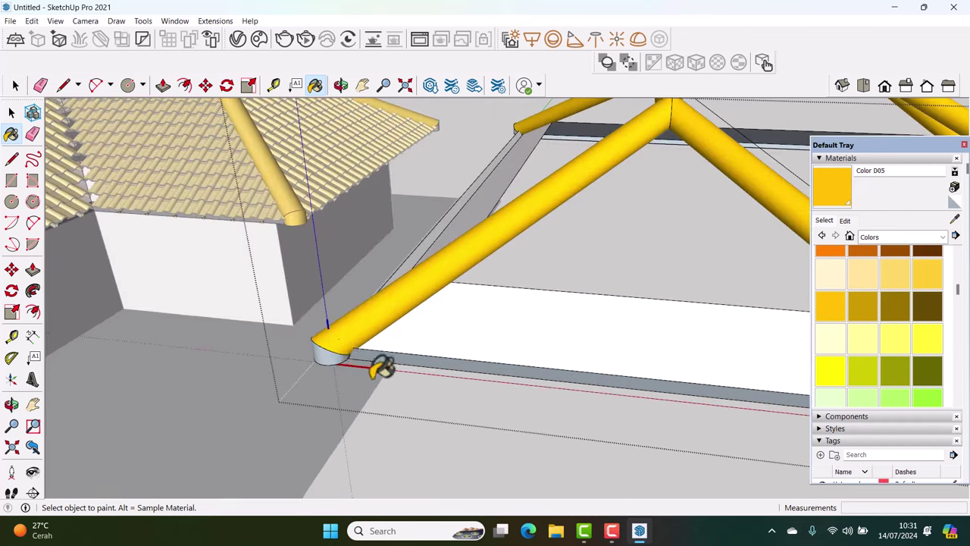
scroll(340, 340, "down", 3)
scroll(480, 298, "down", 3)
mouse_move(480, 297)
middle_mouse_down()
mouse_move(520, 297)
mouse_move(497, 314)
mouse_move(543, 332)
middle_mouse_up()
key("space")
scroll(362, 356, "up", 3)
mouse_move(362, 350)
middle_mouse_down()
mouse_move(205, 372)
mouse_move(335, 346)
middle_mouse_up()
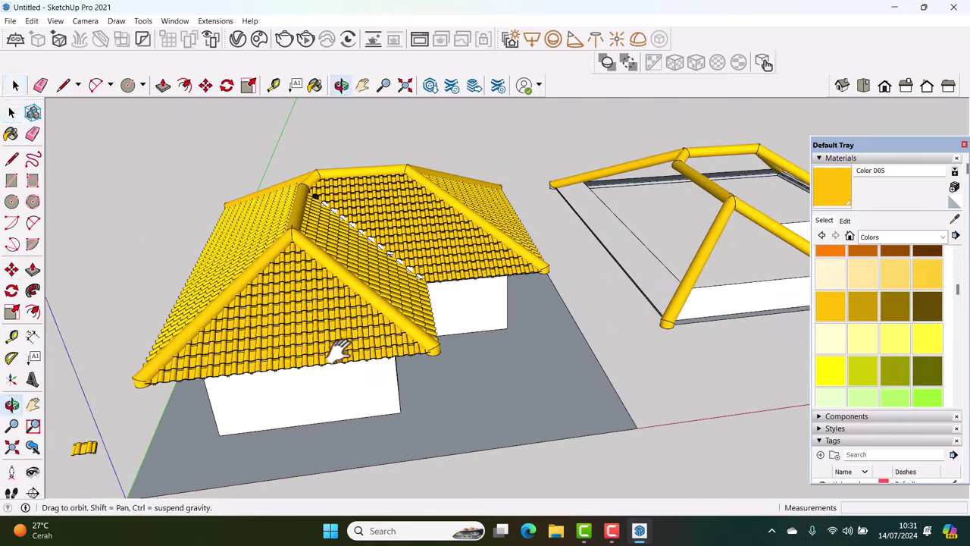
Hide the Genteng tag to inspect the battens below, then show the roof tiles again
mouse_move(790, 335)
middle_mouse_down()
mouse_move(551, 322)
mouse_move(294, 339)
mouse_move(363, 275)
mouse_move(316, 314)
middle_mouse_up()
scroll(316, 314, "up", 2)
middle_click_drag(211, 331, 460, 299)
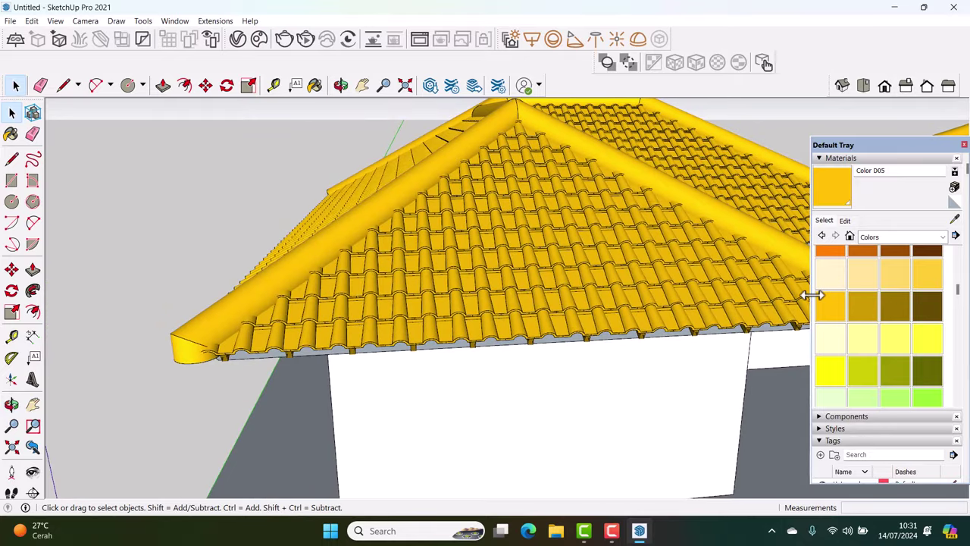
left_click(848, 160)
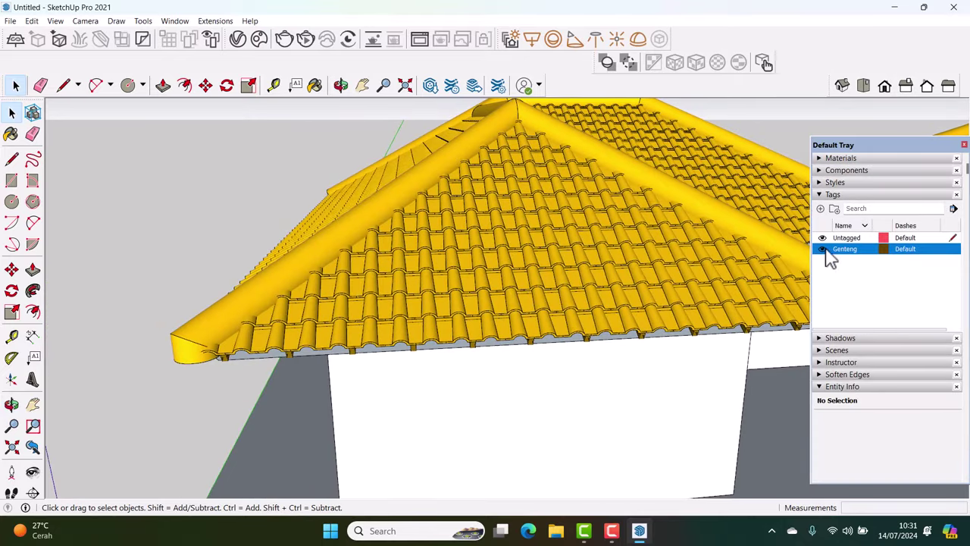
left_click(823, 250)
mouse_move(394, 321)
middle_mouse_down()
mouse_move(520, 347)
mouse_move(386, 364)
middle_mouse_up()
scroll(485, 309, "up", 2)
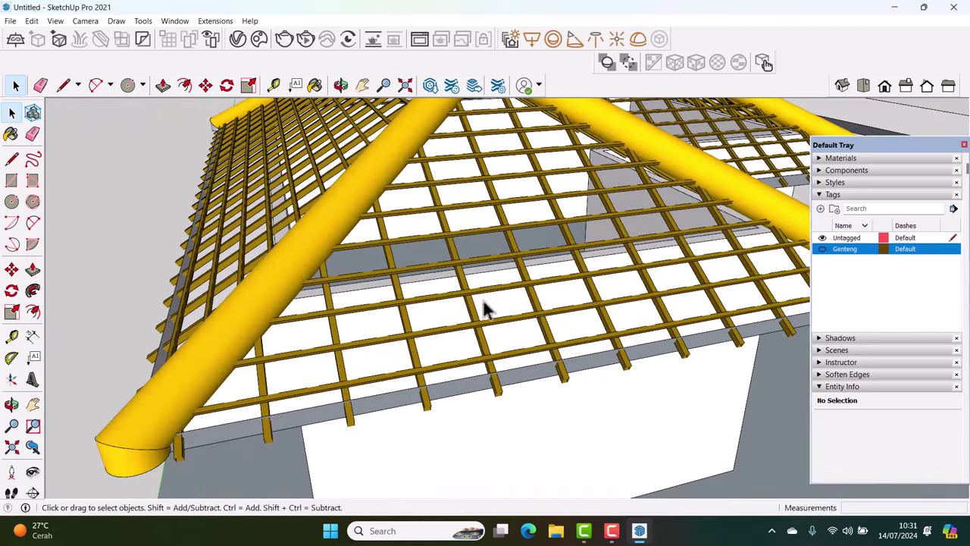
left_click(823, 240)
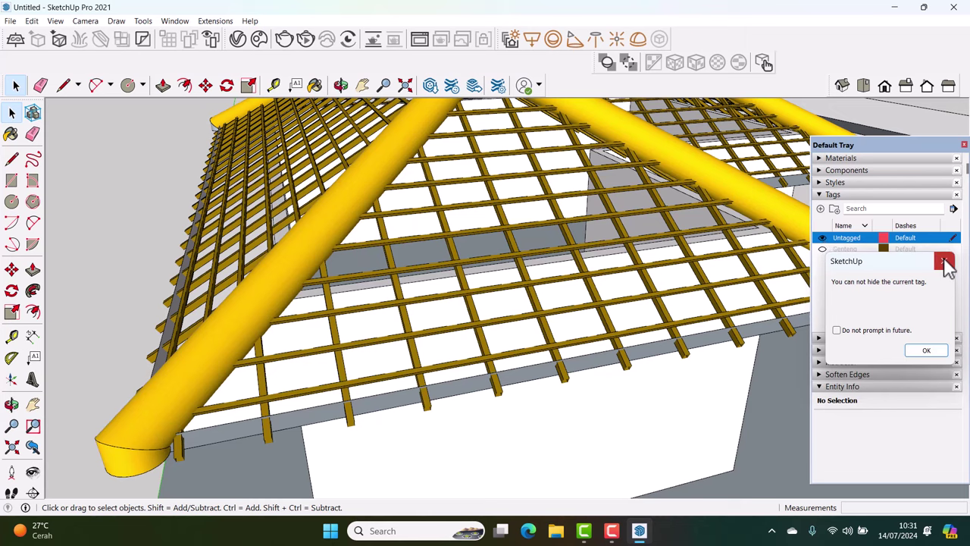
left_click(943, 261)
left_click(823, 250)
mouse_move(579, 278)
middle_mouse_down()
mouse_move(526, 316)
mouse_move(495, 362)
middle_mouse_up()
Enter the yellow roof tile group to expose its 801 Component#3 tile instances
left_click(526, 316)
scroll(497, 364, "up", 2)
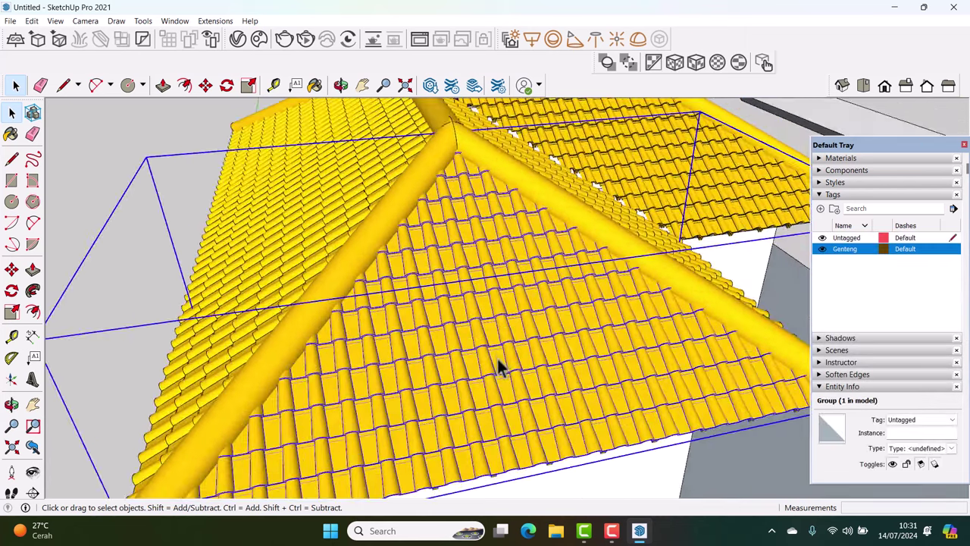
double_click(497, 359)
left_click(485, 345)
scroll(482, 334, "up", 2)
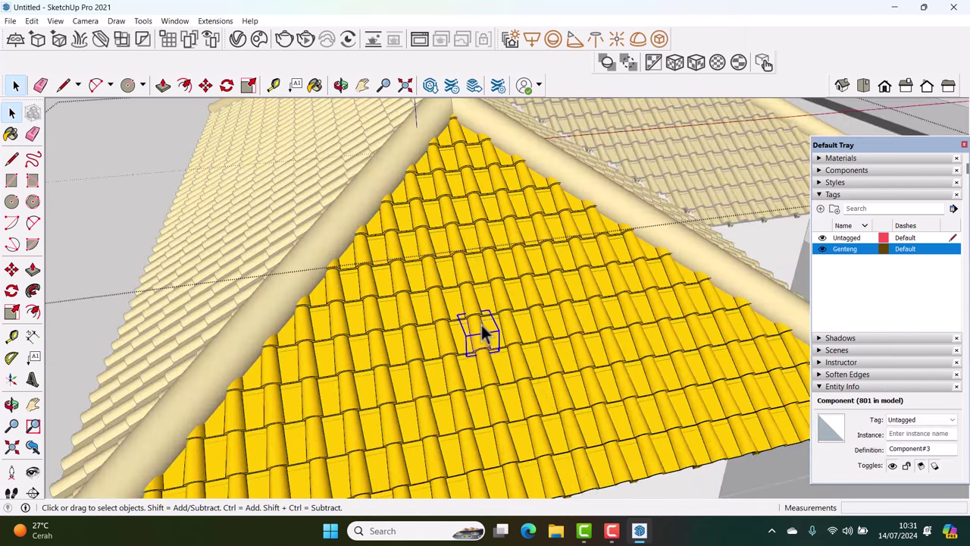
scroll(500, 338, "down", 5)
scroll(538, 360, "up", 3)
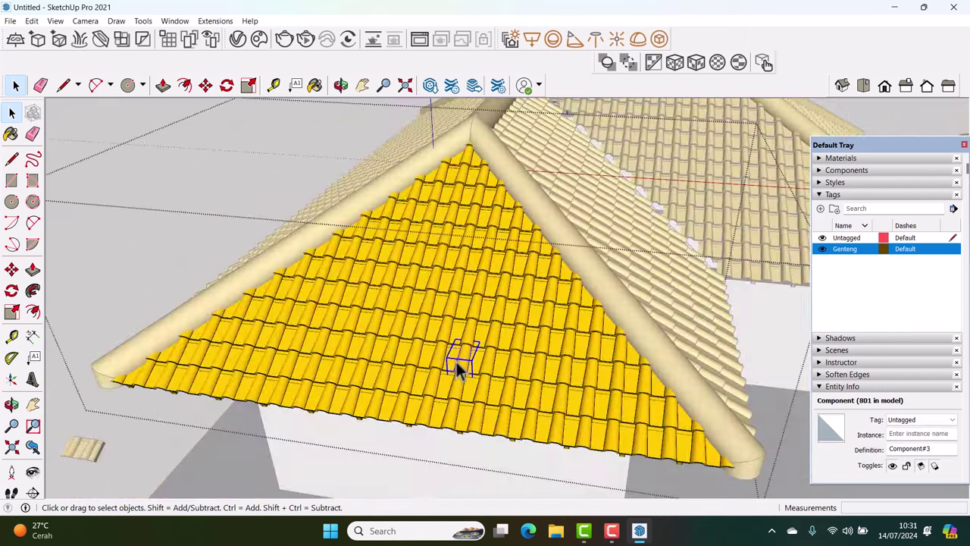
Window-select the 169 tile components on the front hip face and explode them
middle_click_drag(571, 369, 480, 354)
left_click(531, 366)
scroll(529, 366, "down", 2)
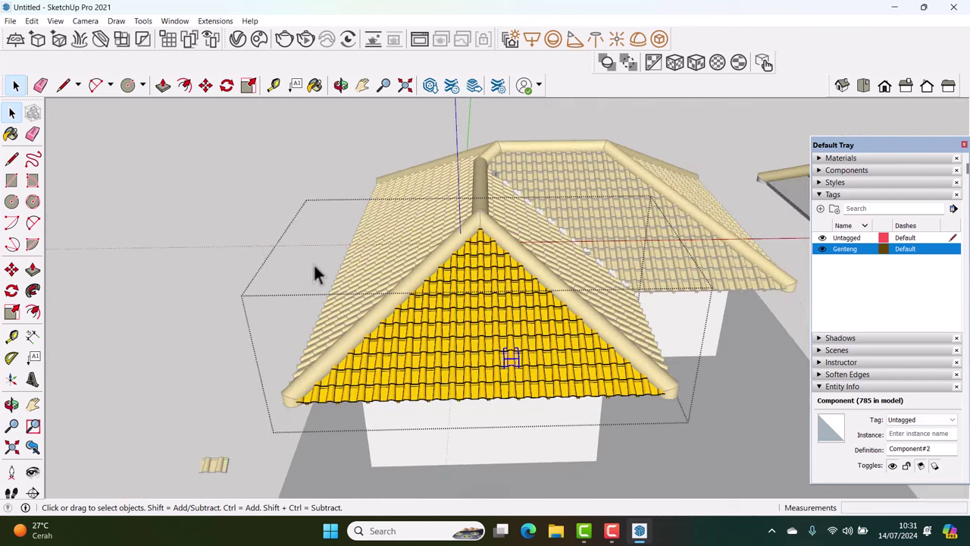
left_click_drag(247, 198, 722, 454)
scroll(559, 396, "up", 2)
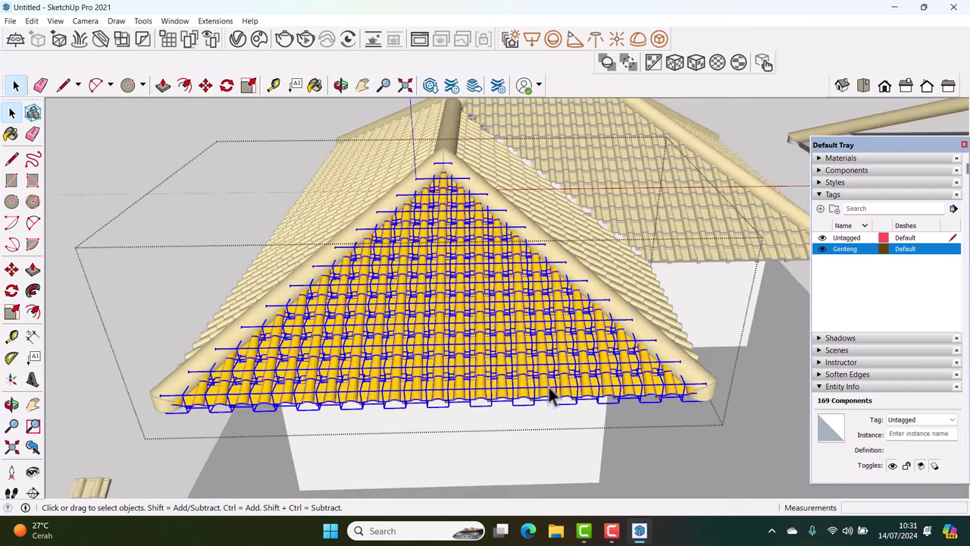
scroll(485, 377, "up", 2)
right_click(489, 341)
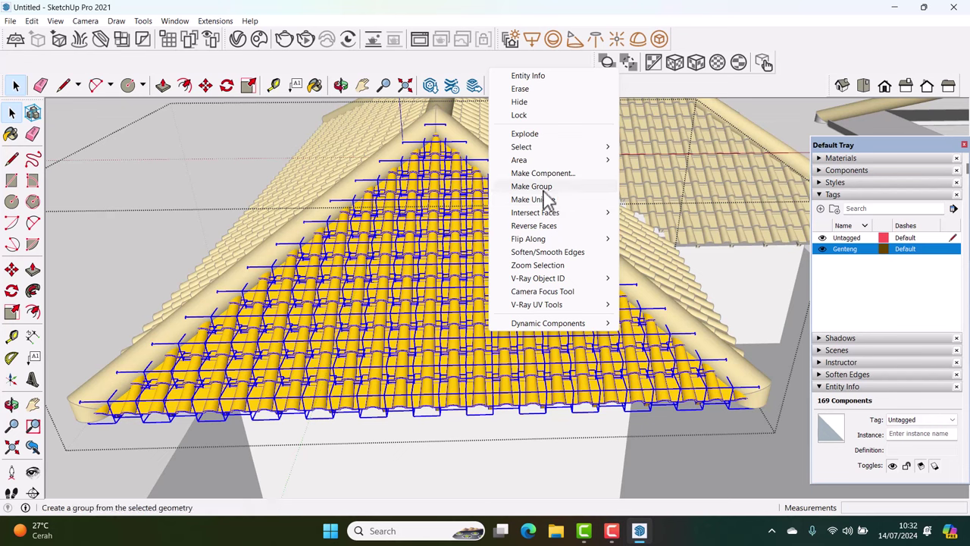
left_click(524, 134)
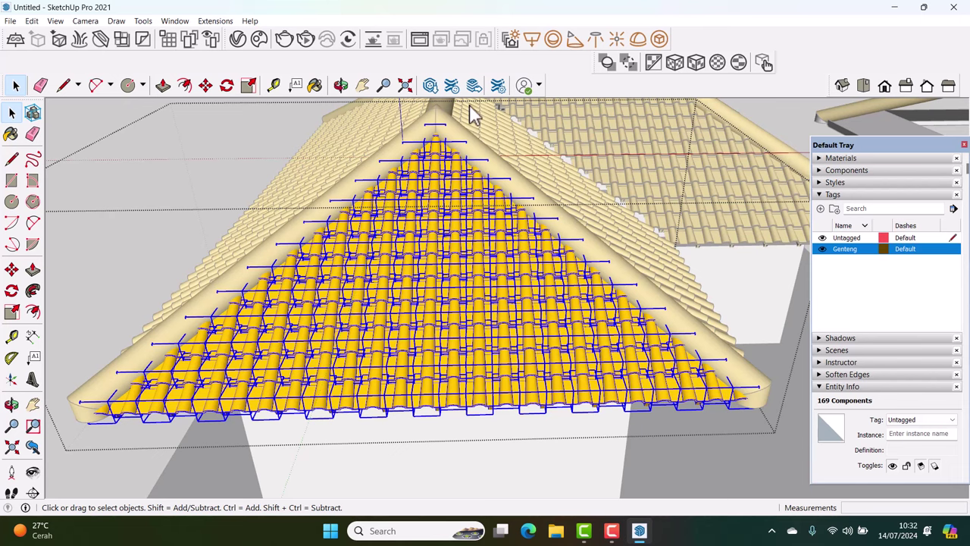
left_click(501, 286)
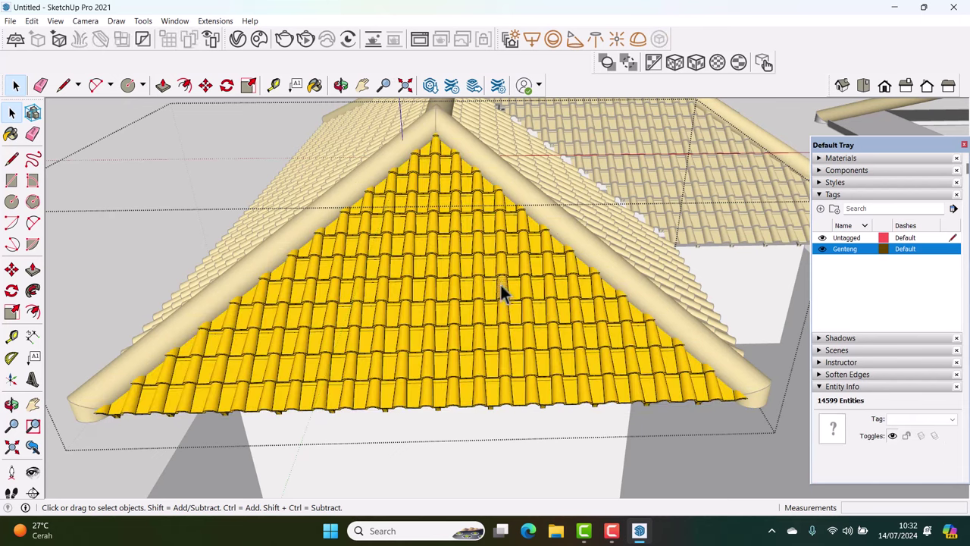
left_click(824, 249)
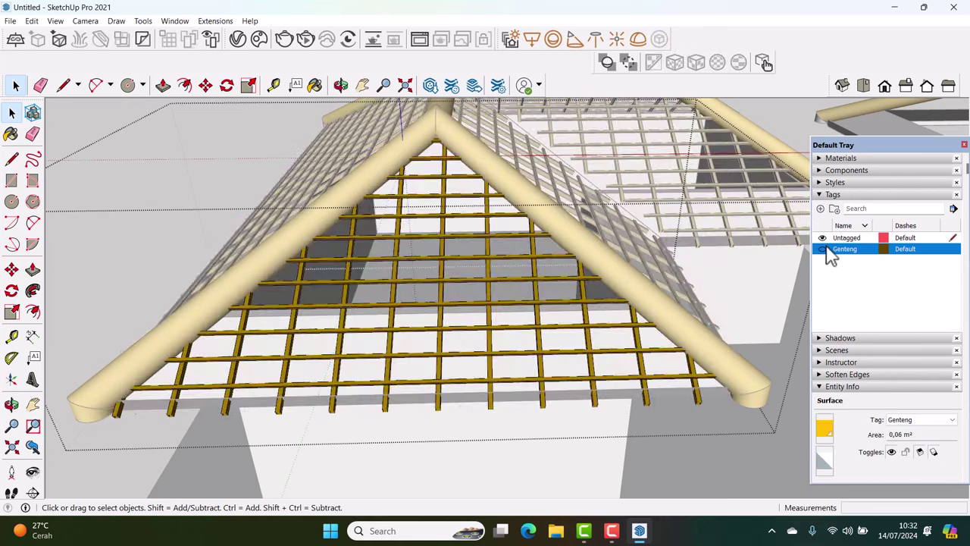
left_click(823, 249)
left_click(824, 250)
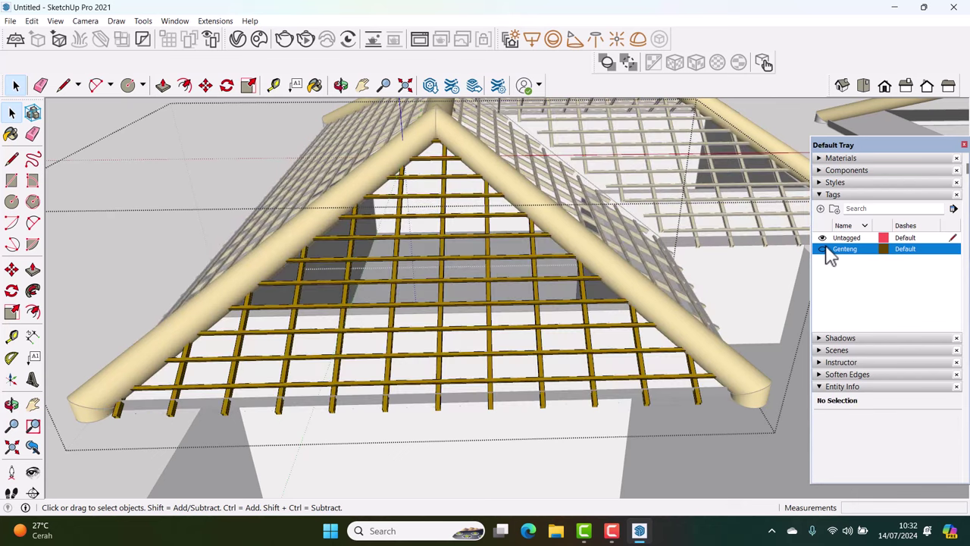
scroll(495, 347, "up", 3)
scroll(503, 334, "up", 2)
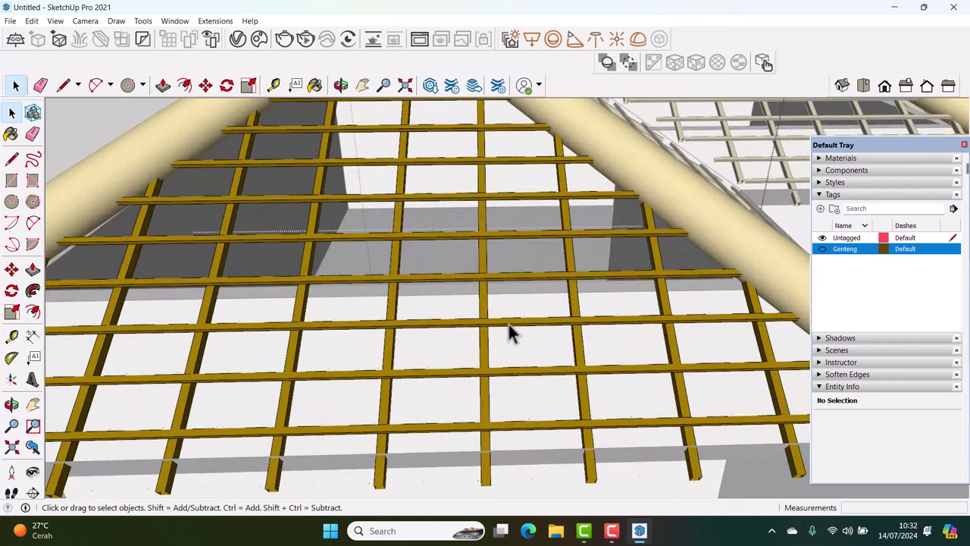
left_click(509, 324)
scroll(518, 325, "up", 3)
scroll(521, 322, "up", 2)
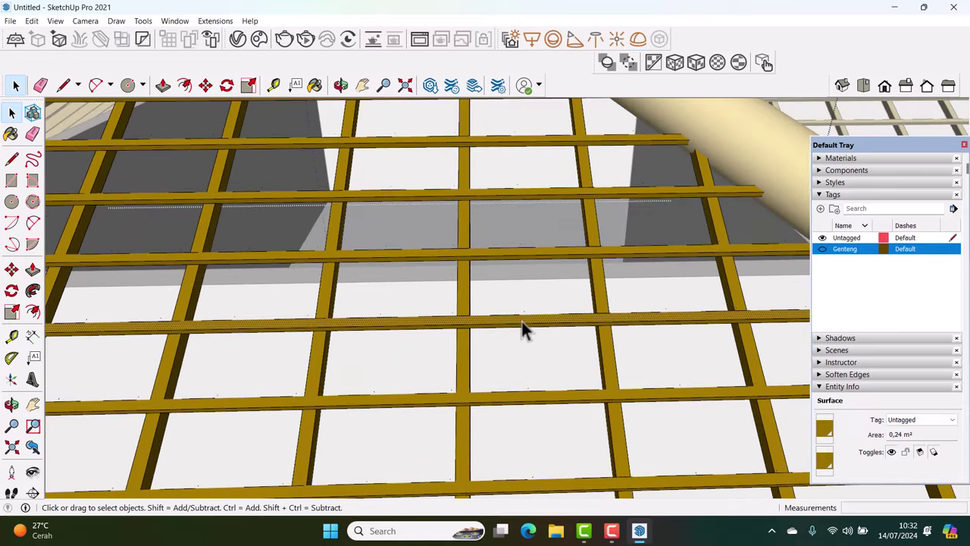
mouse_move(522, 322)
middle_mouse_down()
mouse_move(745, 286)
mouse_move(522, 314)
mouse_move(515, 336)
mouse_move(568, 342)
middle_mouse_up()
scroll(528, 340, "down", 5)
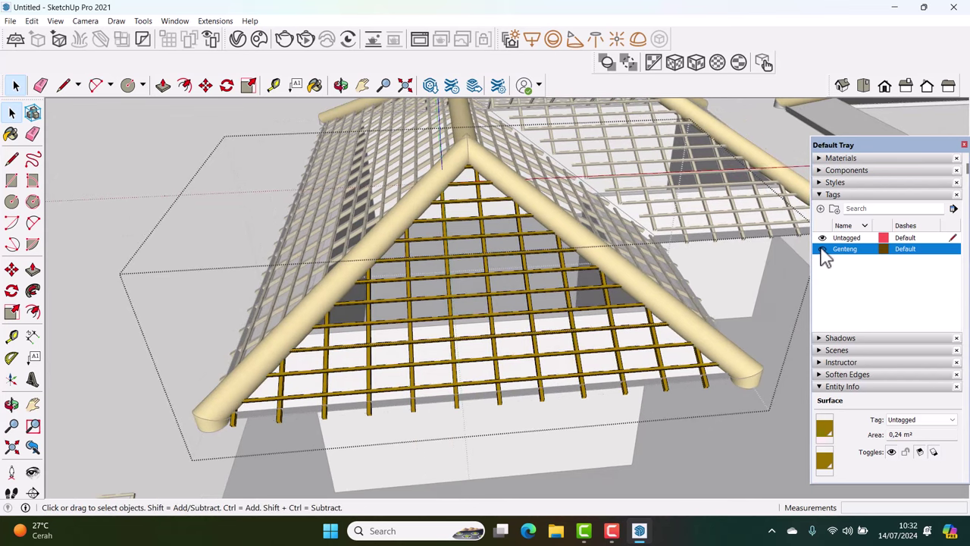
left_click(822, 250)
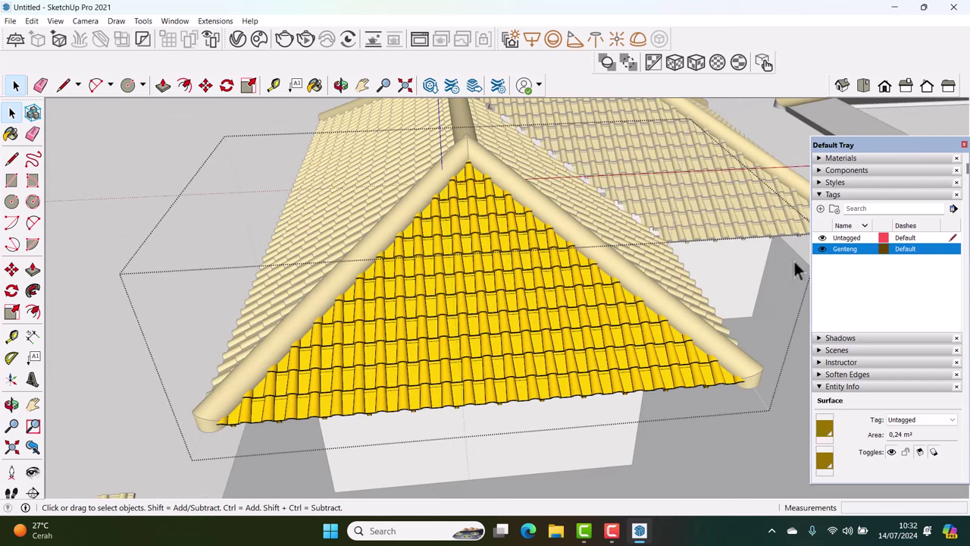
scroll(525, 341, "down", 5)
key("Escape")
mouse_move(541, 353)
middle_mouse_down()
mouse_move(519, 388)
mouse_move(623, 341)
mouse_move(363, 310)
middle_mouse_up()
scroll(518, 383, "up", 3)
scroll(552, 374, "down", 3)
scroll(399, 328, "up", 3)
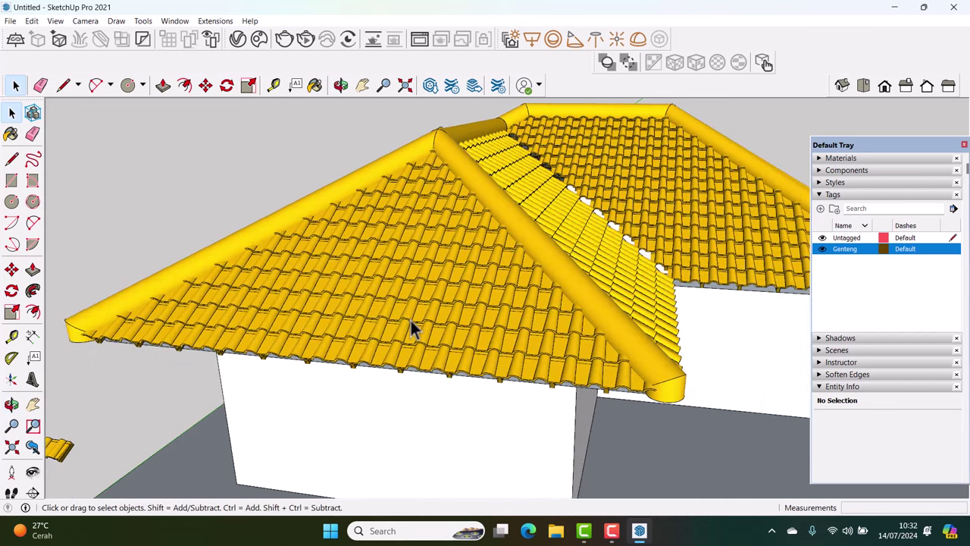
middle_click_drag(411, 327, 508, 312)
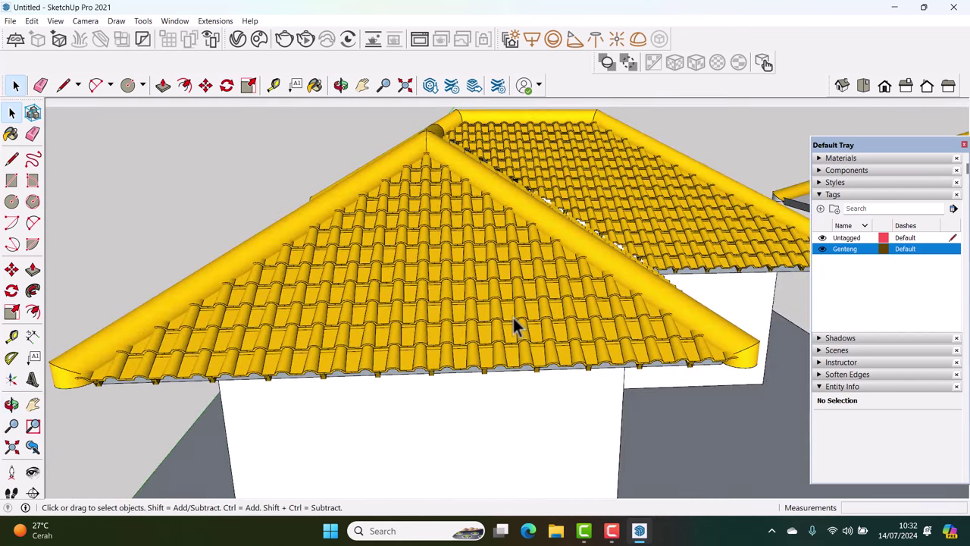
middle_click_drag(514, 327, 548, 331)
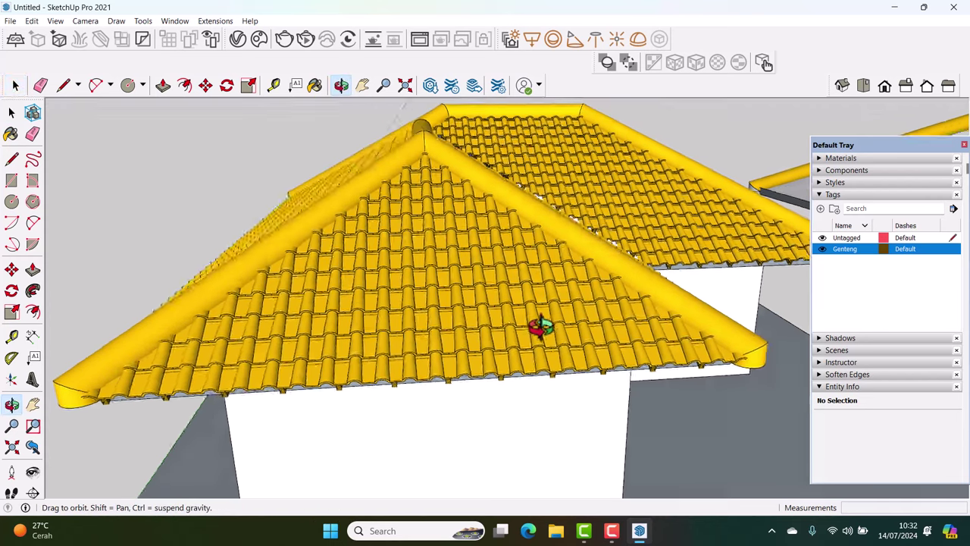
mouse_move(314, 428)
middle_mouse_down()
mouse_move(402, 385)
mouse_move(427, 396)
mouse_move(421, 404)
mouse_move(438, 388)
mouse_move(454, 404)
mouse_move(424, 342)
mouse_move(401, 340)
mouse_move(444, 333)
mouse_move(537, 336)
mouse_move(677, 372)
mouse_move(372, 372)
mouse_move(462, 372)
mouse_move(385, 364)
middle_mouse_up()
scroll(480, 351, "up", 3)
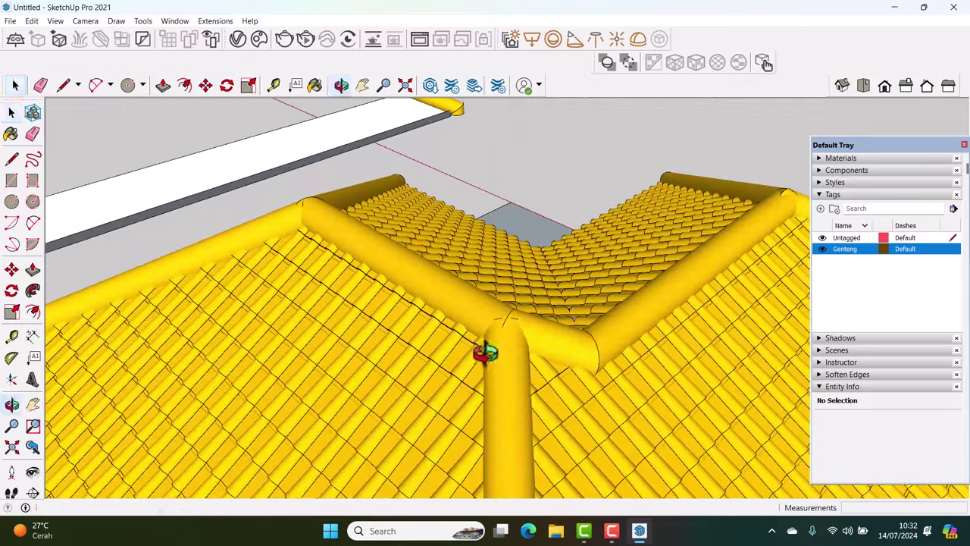
scroll(487, 364, "up", 1)
scroll(485, 355, "down", 3)
mouse_move(479, 354)
middle_mouse_down()
mouse_move(590, 383)
mouse_move(288, 379)
middle_mouse_up()
mouse_move(365, 363)
middle_mouse_down()
mouse_move(425, 353)
mouse_move(350, 427)
mouse_move(333, 326)
mouse_move(378, 351)
mouse_move(608, 316)
middle_mouse_up()
scroll(459, 331, "up", 2)
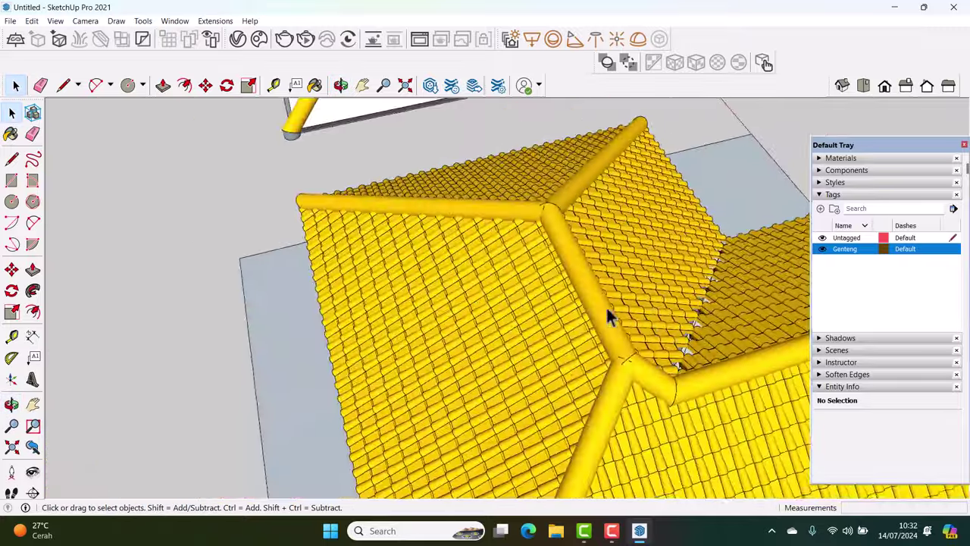
scroll(531, 326, "up", 3)
left_click(538, 330)
mouse_move(538, 330)
middle_mouse_down()
mouse_move(621, 329)
mouse_move(580, 318)
mouse_move(465, 340)
mouse_move(498, 271)
mouse_move(457, 379)
mouse_move(460, 298)
mouse_move(493, 242)
mouse_move(498, 336)
middle_mouse_up()
scroll(465, 340, "up", 2)
scroll(467, 343, "down", 2)
key("m")
Place the hip-slope tile group and finish the move near the tiled ridge
left_click(480, 324)
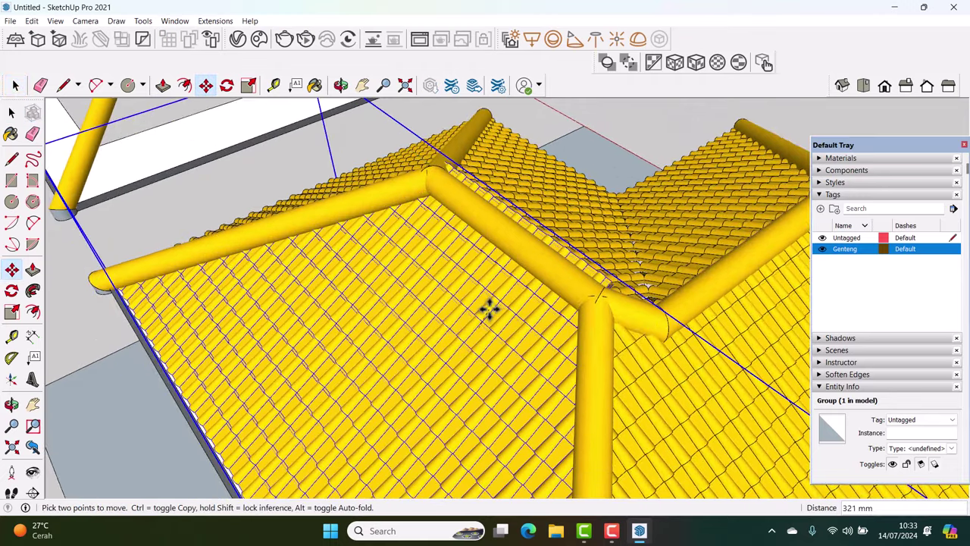
key("space")
scroll(553, 275, "up", 3)
scroll(622, 275, "up", 2)
mouse_move(622, 275)
middle_mouse_down()
mouse_move(585, 277)
mouse_move(661, 409)
mouse_move(372, 301)
mouse_move(442, 318)
mouse_move(372, 375)
middle_mouse_up()
key("m")
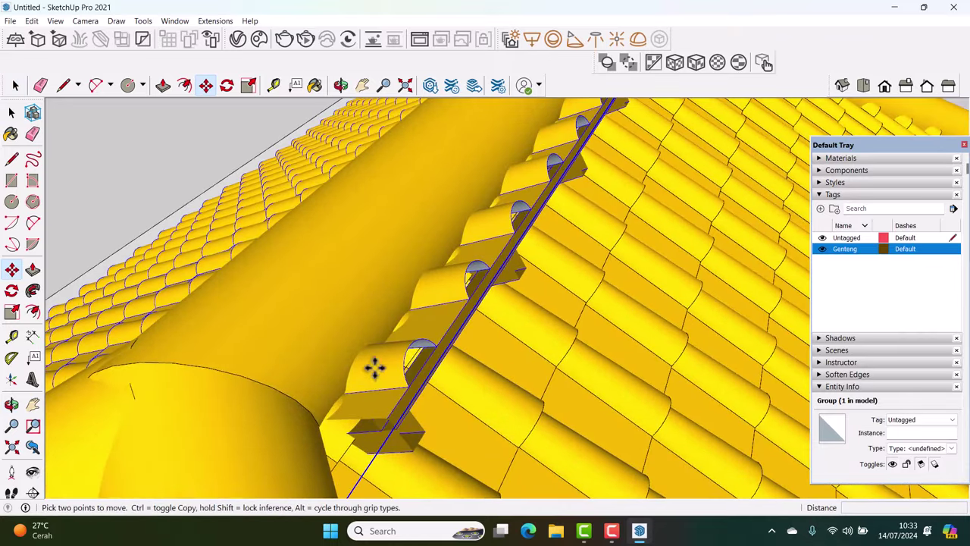
scroll(371, 364, "down", 2)
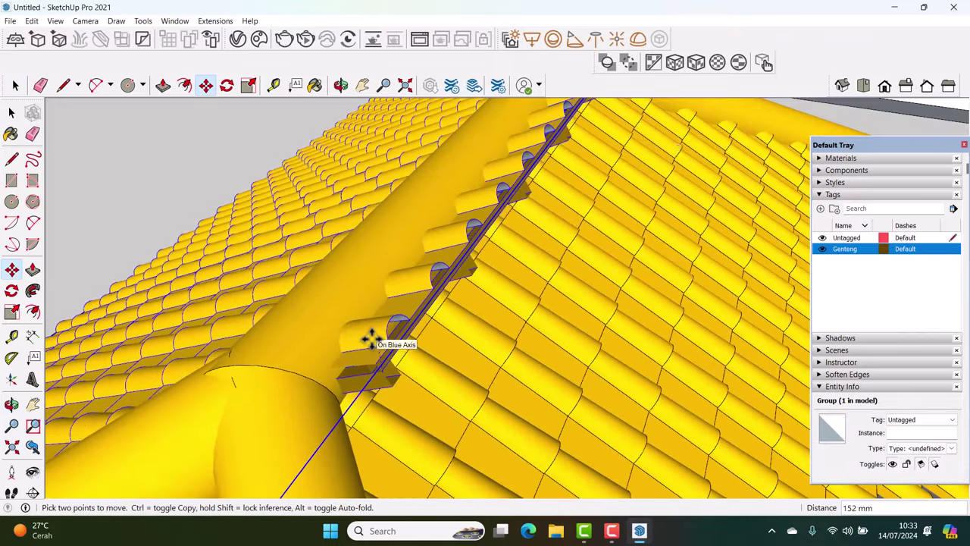
key("space")
Open the lower roof's tile group beside the ridge cap for editing
mouse_move(373, 356)
middle_mouse_down()
mouse_move(496, 329)
mouse_move(498, 383)
mouse_move(550, 403)
mouse_move(613, 397)
mouse_move(411, 399)
mouse_move(482, 388)
middle_mouse_up()
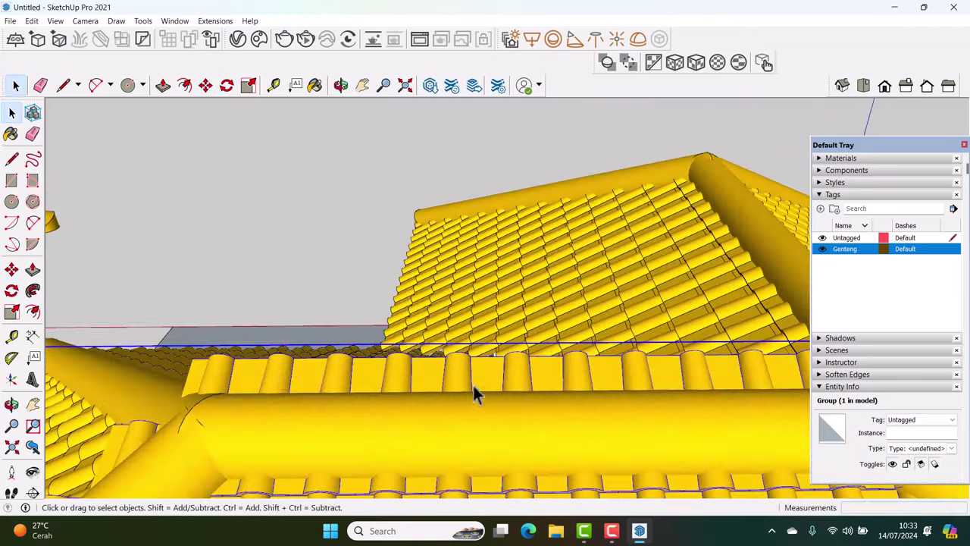
mouse_move(405, 379)
middle_mouse_down()
mouse_move(279, 388)
mouse_move(496, 412)
mouse_move(413, 394)
middle_mouse_up()
scroll(475, 388, "up", 1)
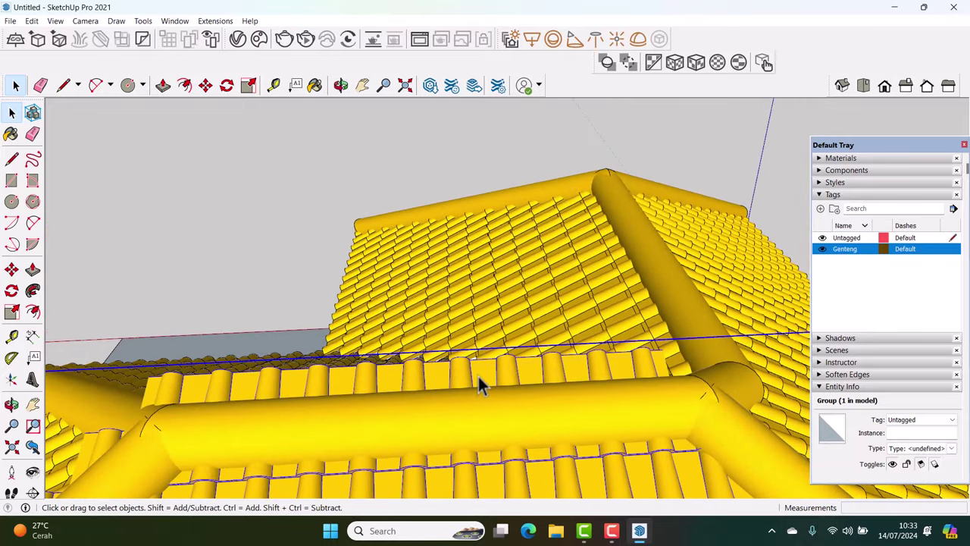
double_click(478, 376)
middle_click_drag(484, 382, 610, 373)
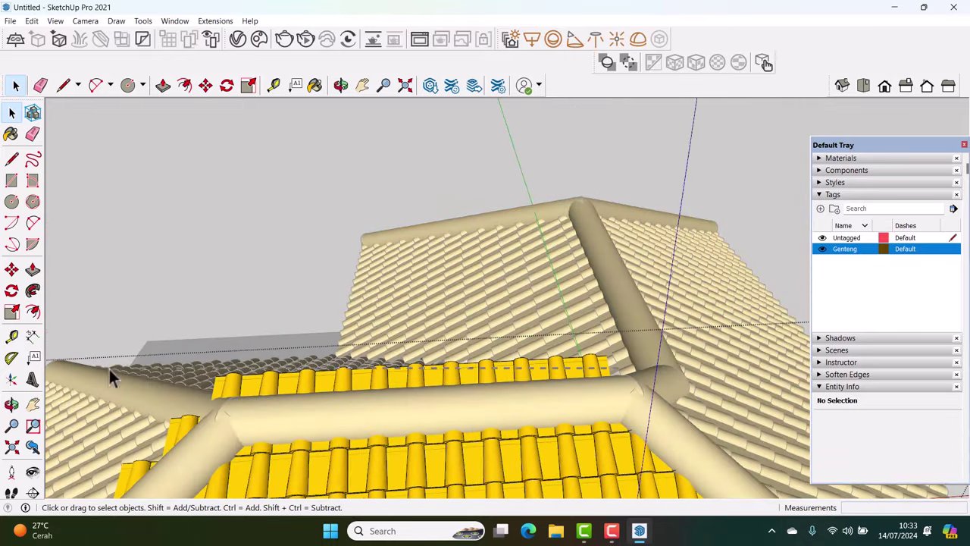
Make the row of tile components along the ridge unique
key("ctrl+a")
middle_click_drag(300, 400, 340, 384)
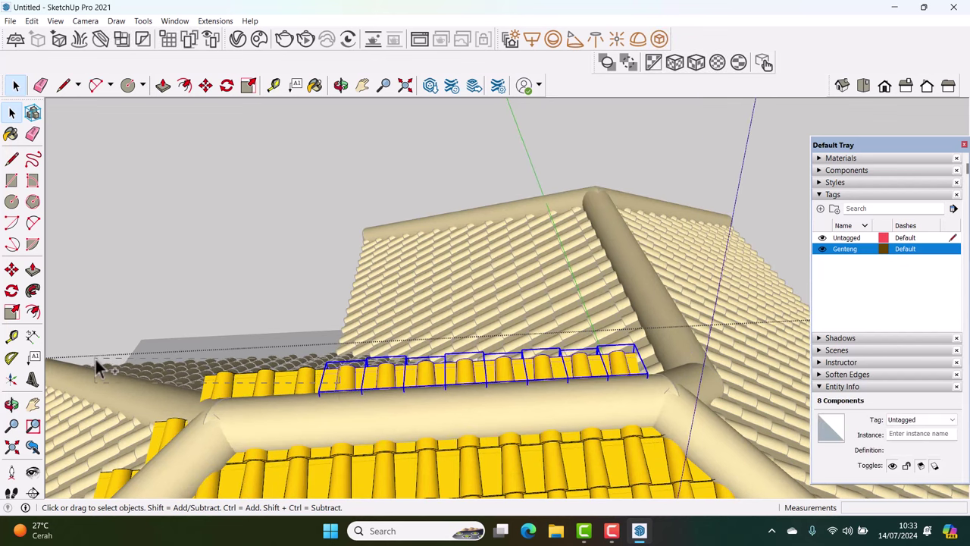
right_click(364, 379)
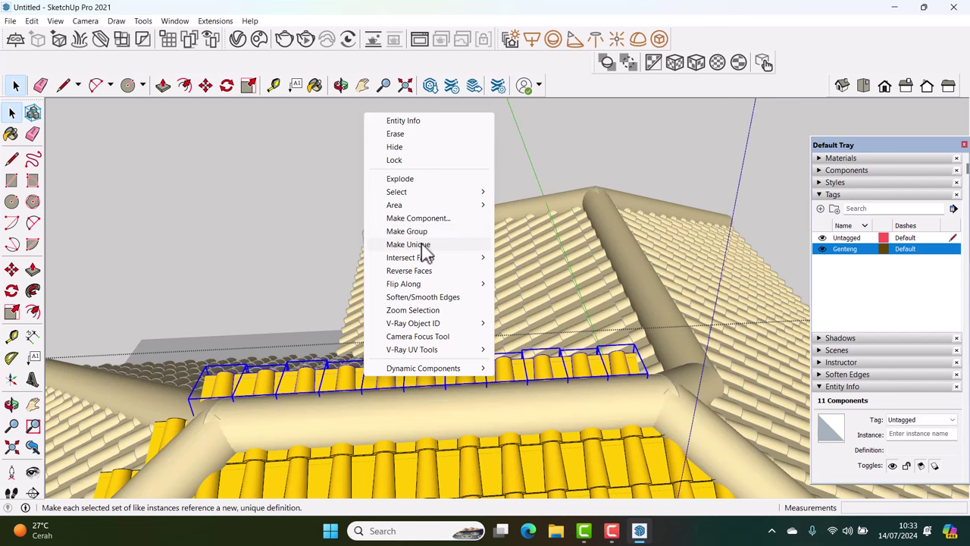
left_click(423, 247)
Intersect the ridge-crossing tiles with the model, group the trimmed pieces, and delete the excess
middle_click_drag(427, 359, 424, 373)
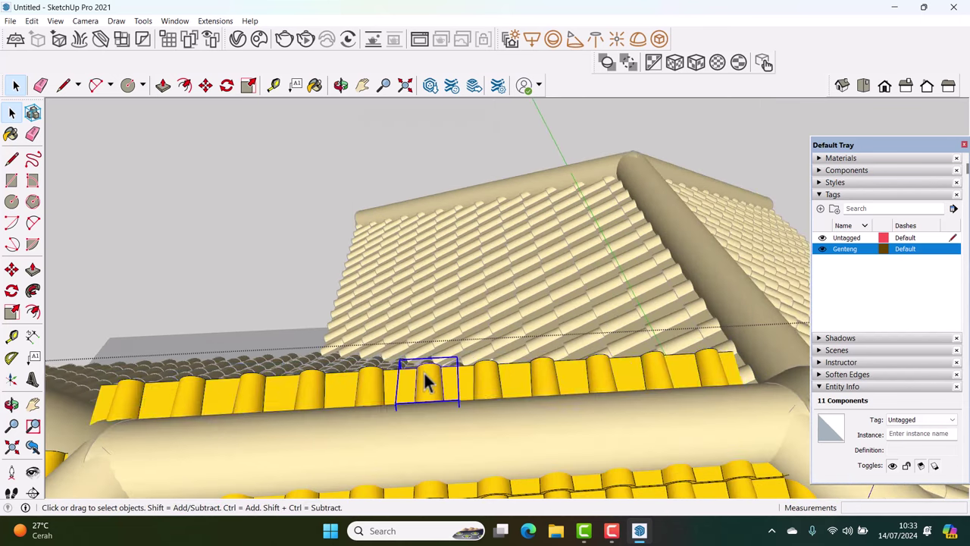
double_click(423, 372)
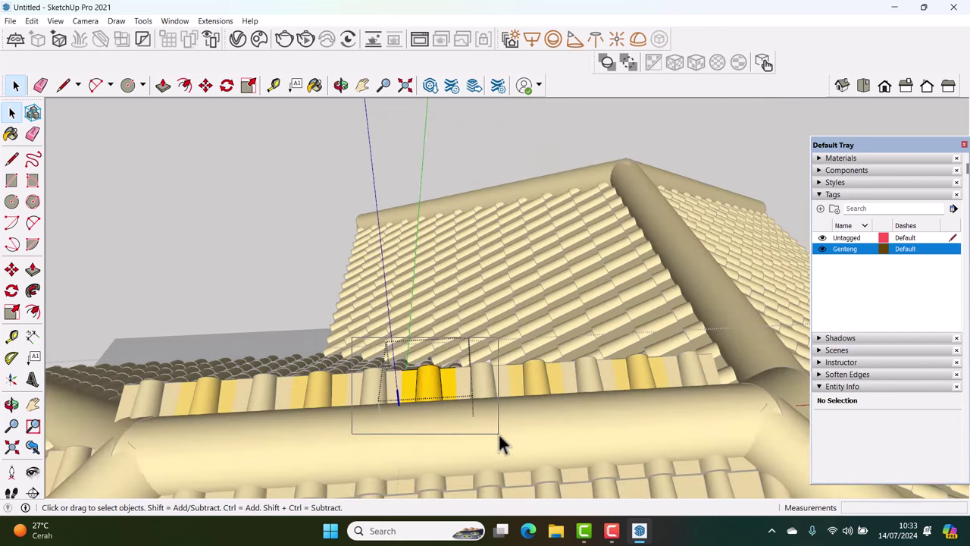
left_click_drag(352, 338, 499, 435)
mouse_move(499, 435)
middle_mouse_down()
mouse_move(427, 413)
mouse_move(384, 352)
middle_mouse_up()
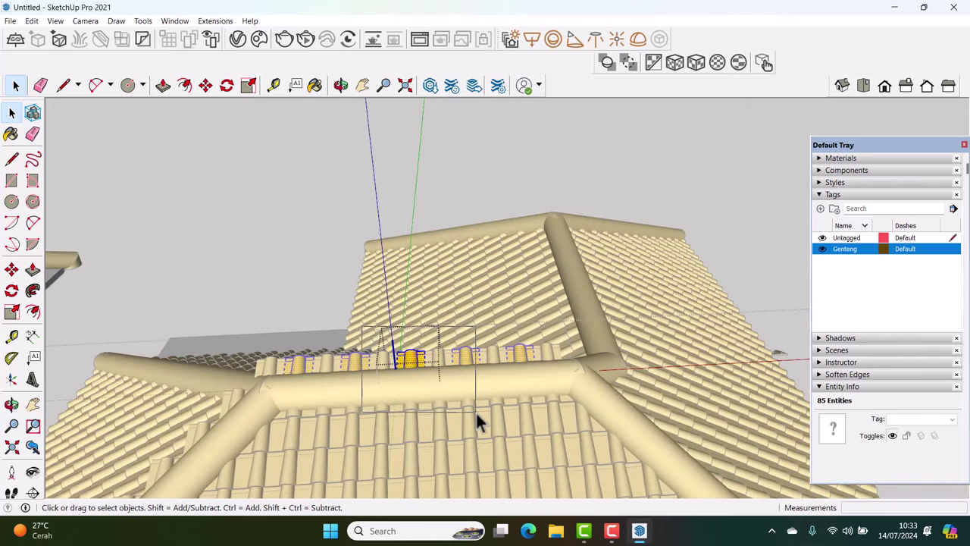
mouse_move(476, 415)
middle_mouse_down()
mouse_move(403, 369)
mouse_move(419, 353)
middle_mouse_up()
right_click(418, 353)
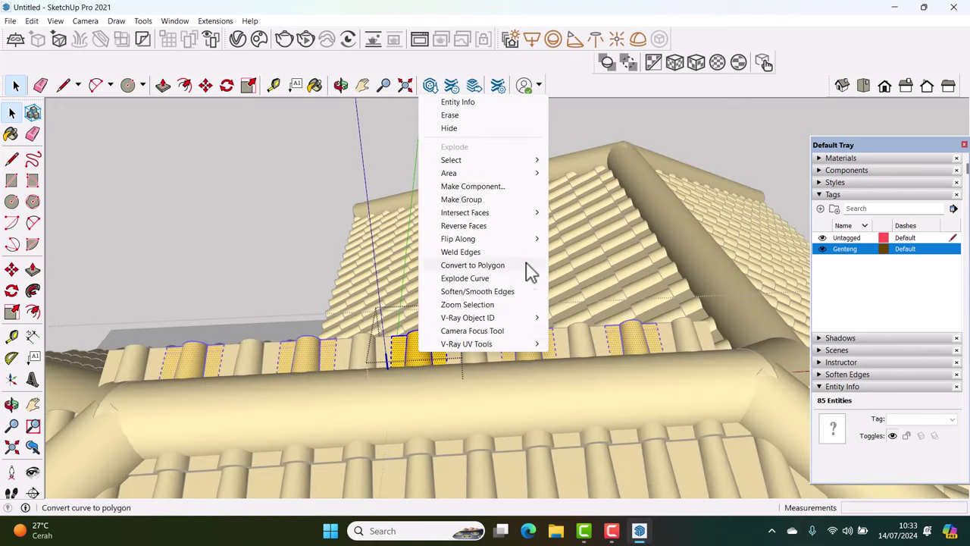
mouse_move(465, 213)
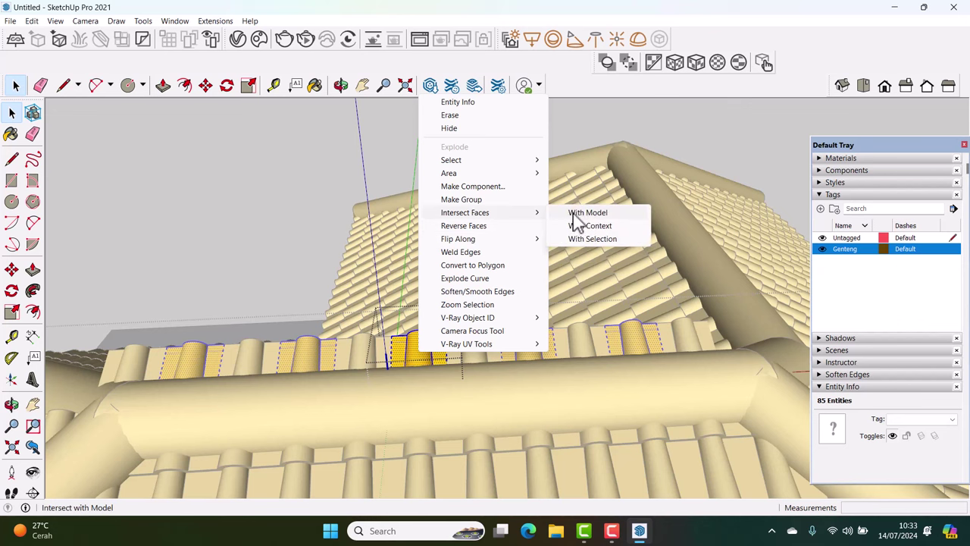
left_click(588, 213)
scroll(406, 340, "up", 3)
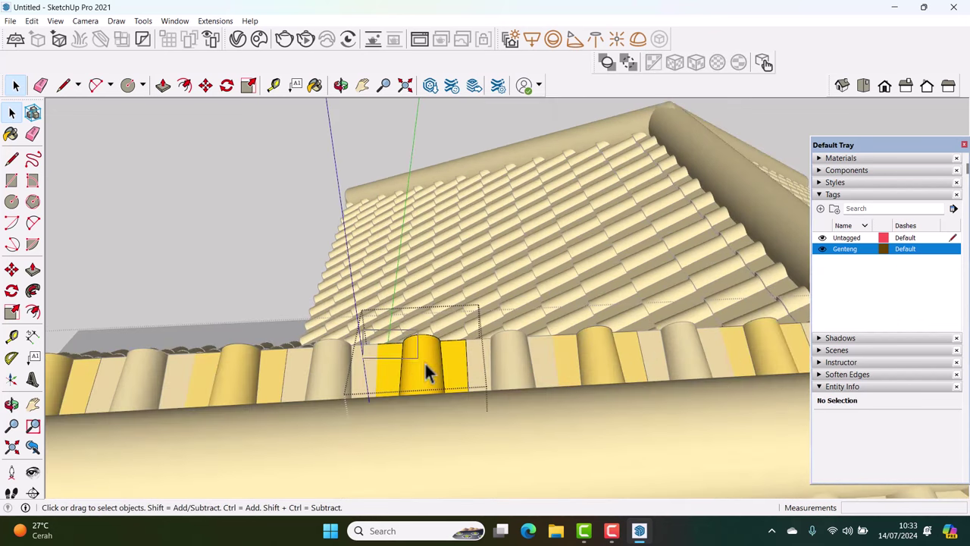
right_click(423, 362)
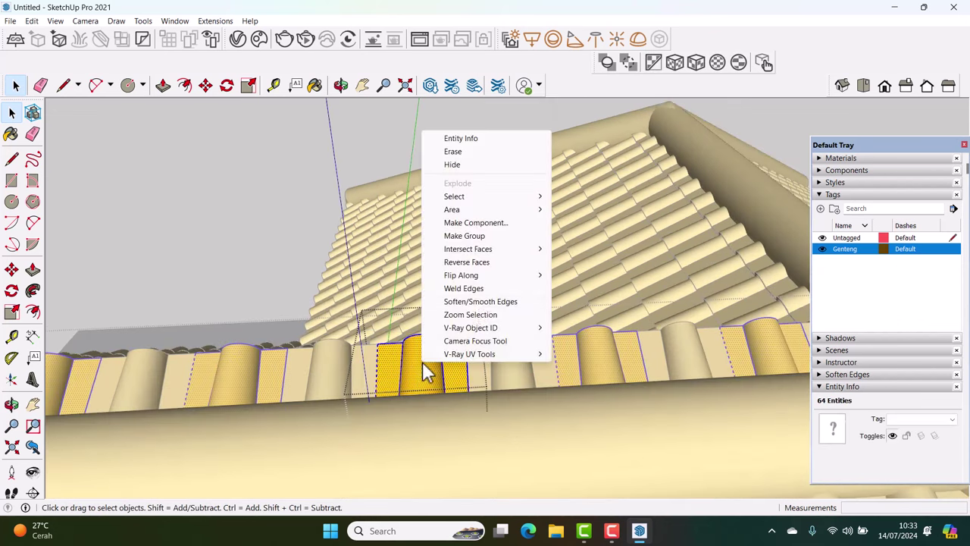
left_click(482, 236)
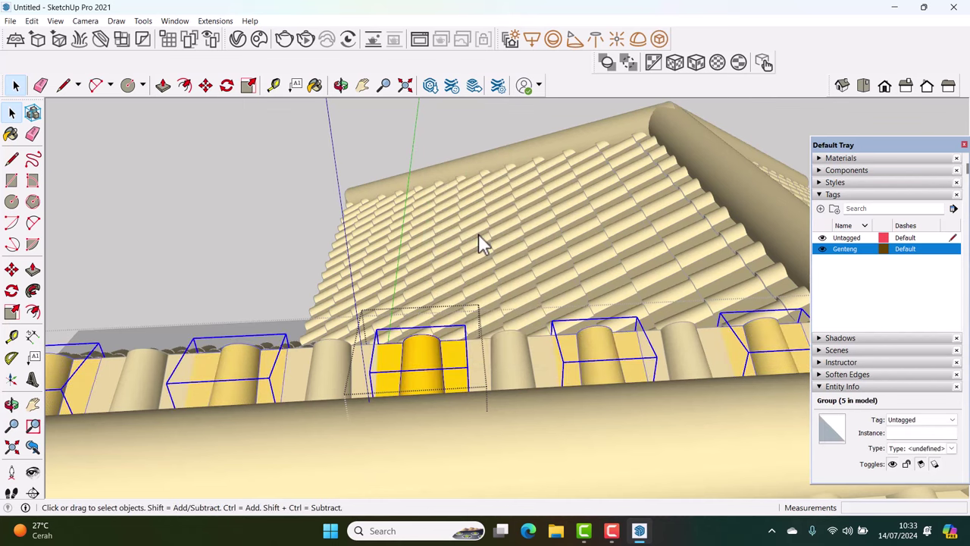
key("Delete")
In the next ridge tile group, select all tiles and intersect them with the model
mouse_move(471, 282)
middle_mouse_down()
mouse_move(473, 349)
mouse_move(413, 384)
mouse_move(471, 369)
middle_mouse_up()
scroll(471, 369, "up", 2)
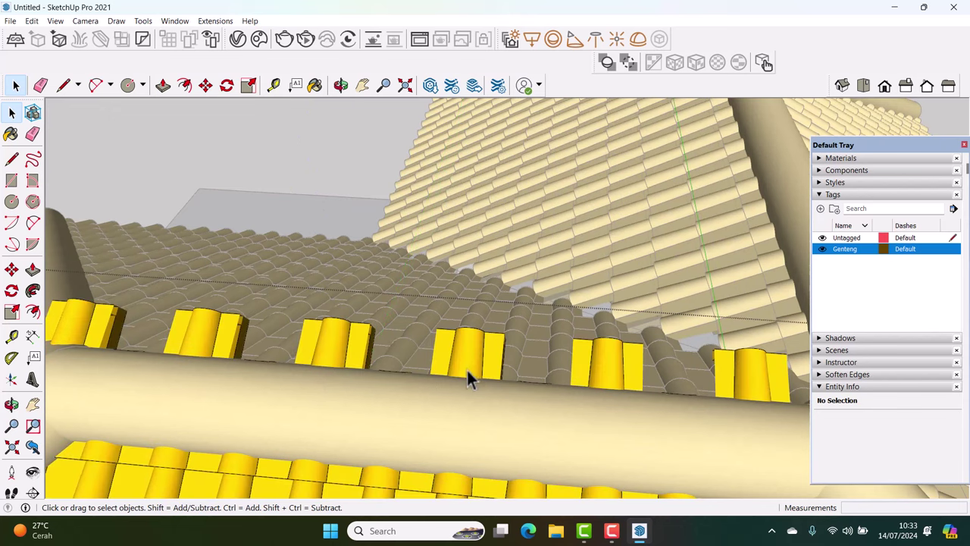
scroll(463, 374, "up", 2)
scroll(466, 360, "up", 2)
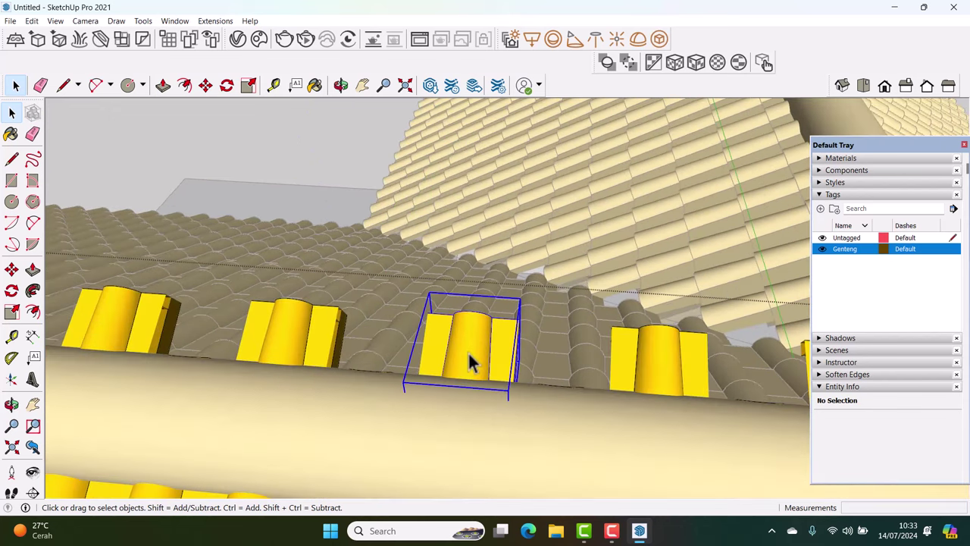
double_click(468, 363)
middle_click_drag(468, 367, 498, 347)
scroll(522, 412, "down", 3)
key("ctrl+a")
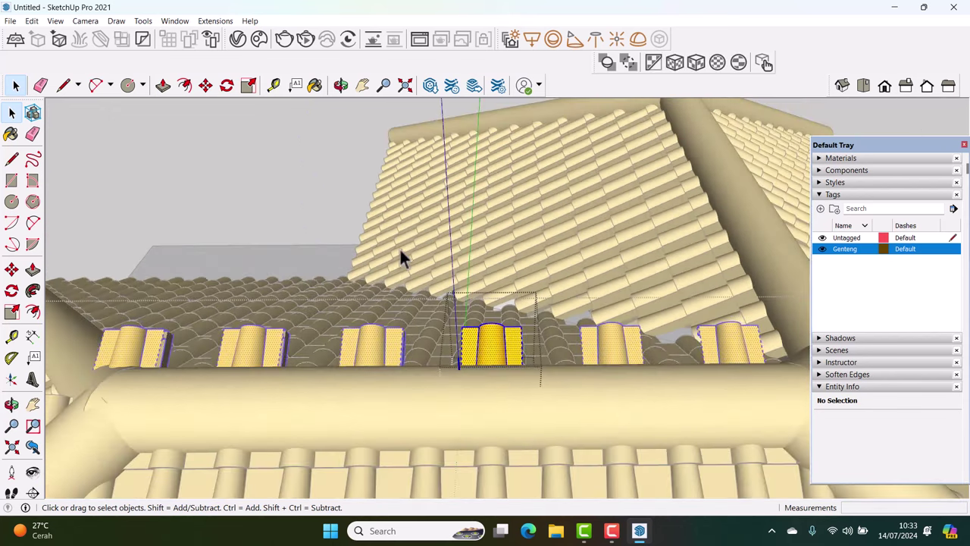
scroll(506, 345, "up", 3)
right_click(487, 360)
mouse_move(525, 235)
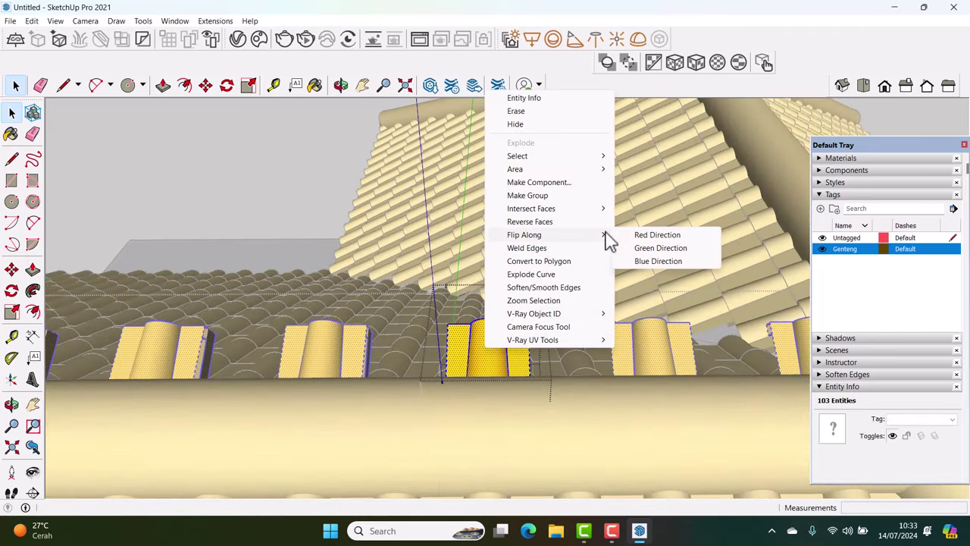
left_click(628, 207)
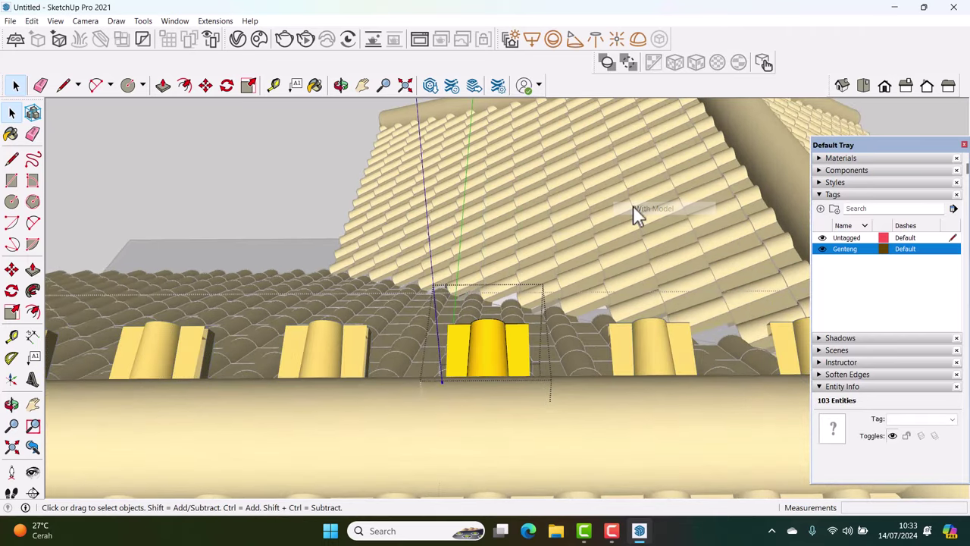
Group the trimmed tile pieces along the ridge
scroll(453, 348, "down", 2)
scroll(459, 304, "up", 1)
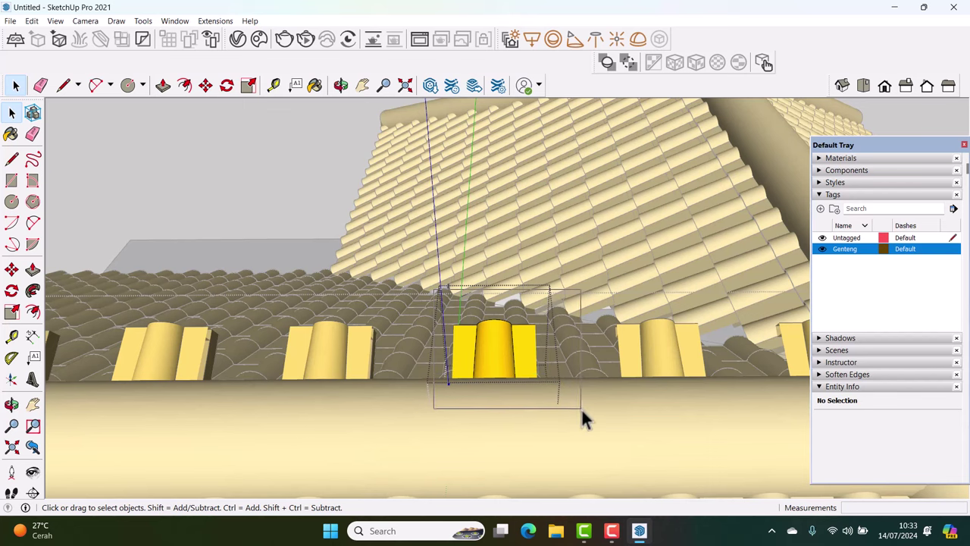
left_click_drag(582, 410, 581, 409)
scroll(516, 376, "up", 1)
right_click(497, 333)
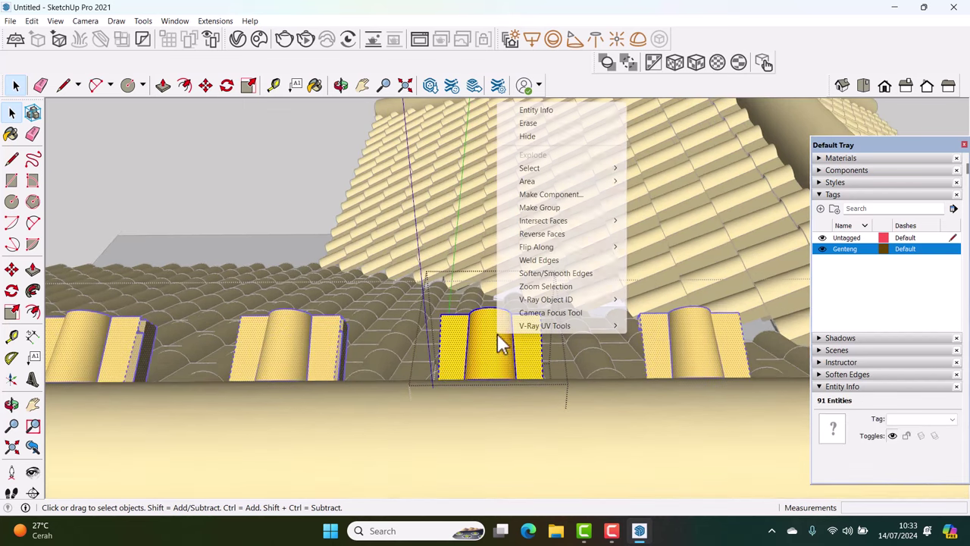
left_click(525, 210)
scroll(520, 275, "up", 3)
mouse_move(485, 379)
middle_mouse_down()
mouse_move(65, 411)
mouse_move(296, 386)
mouse_move(405, 340)
mouse_move(537, 336)
mouse_move(578, 346)
middle_mouse_up()
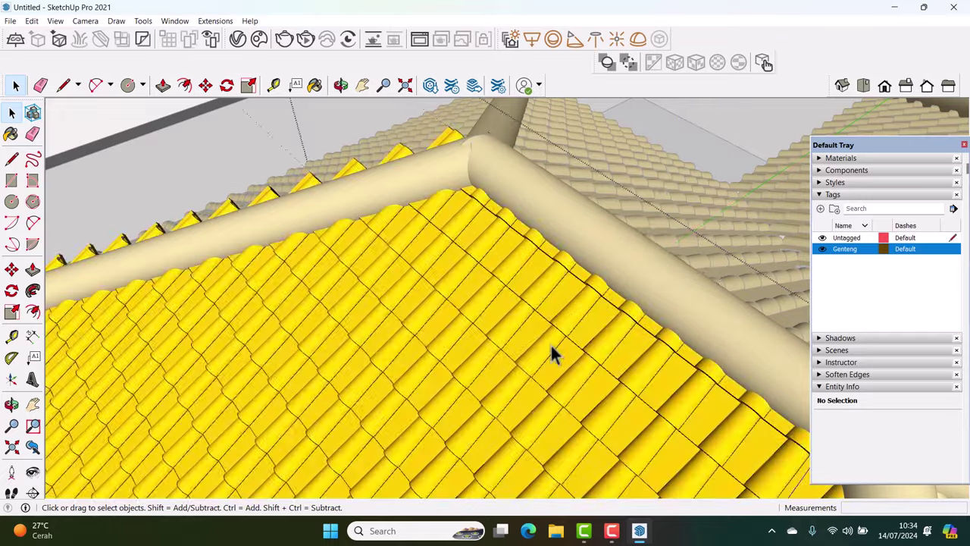
Orbit around the whole yellow hip roof to inspect the trimmed tiles along the hips
mouse_move(587, 350)
middle_mouse_down()
mouse_move(281, 357)
mouse_move(282, 349)
middle_mouse_up()
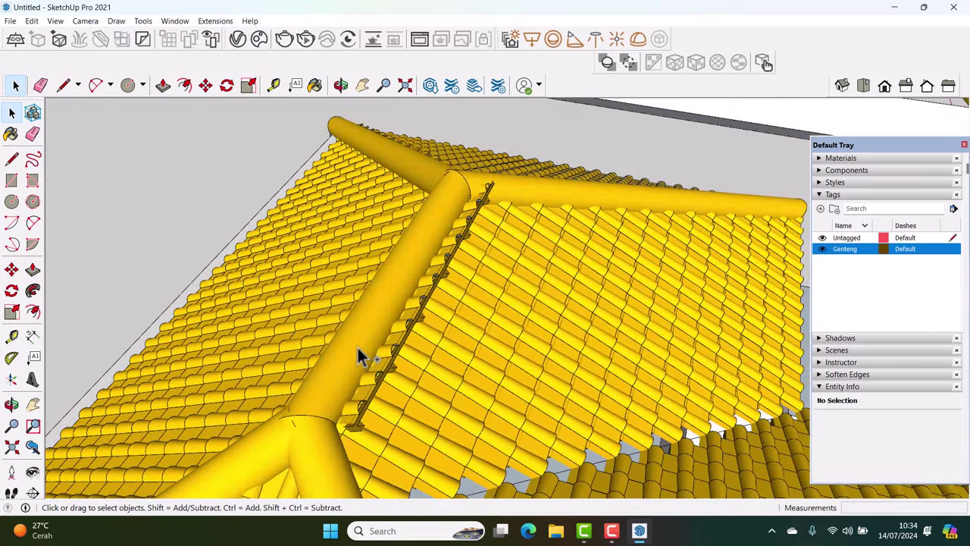
mouse_move(357, 345)
middle_mouse_down()
mouse_move(453, 362)
mouse_move(440, 386)
mouse_move(216, 351)
mouse_move(329, 325)
mouse_move(353, 362)
mouse_move(361, 357)
middle_mouse_up()
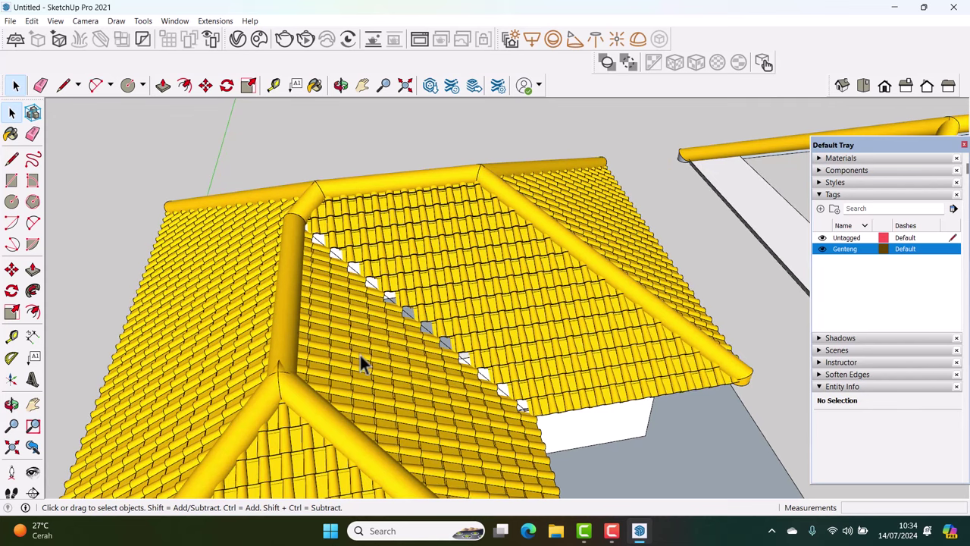
middle_click_drag(357, 363, 255, 352)
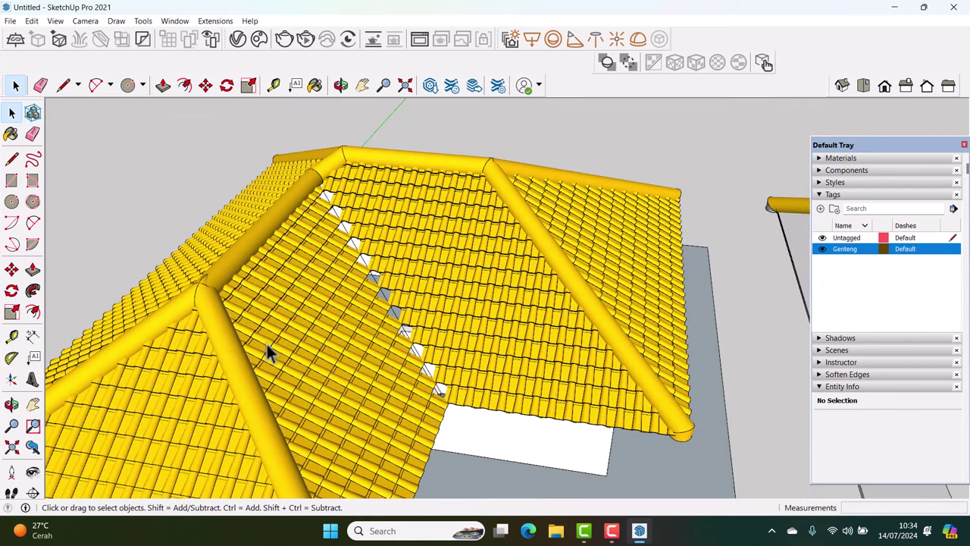